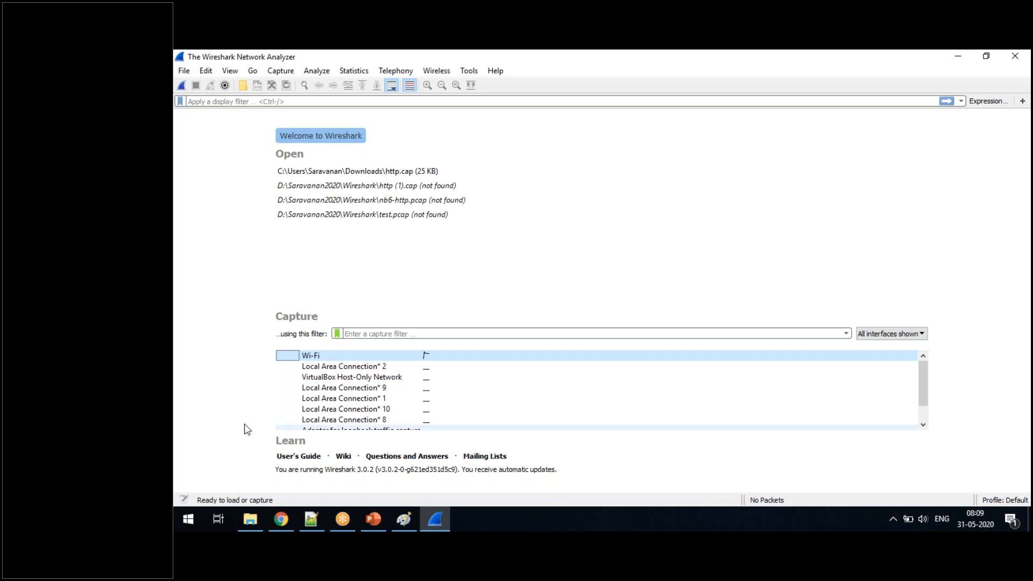
# - Open the Downloads folder in a new File Explorer window
pyautogui.click(189, 520)
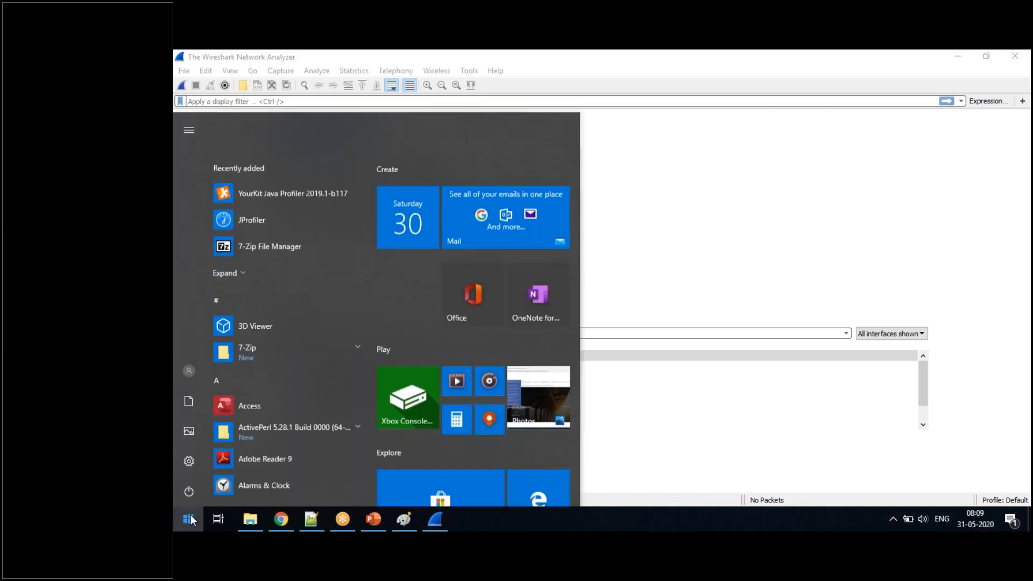
pyautogui.rightClick(249, 515)
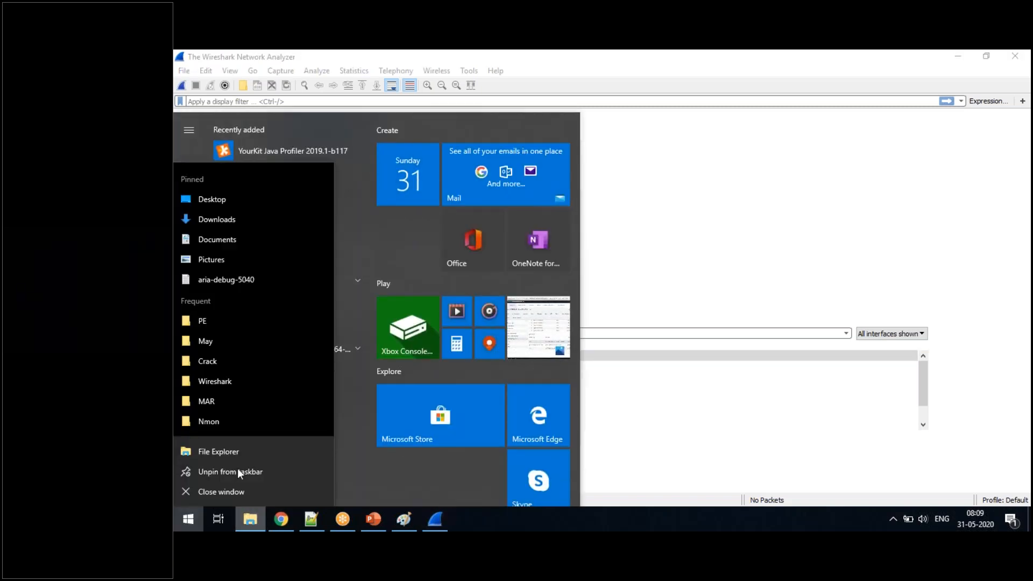
pyautogui.click(232, 450)
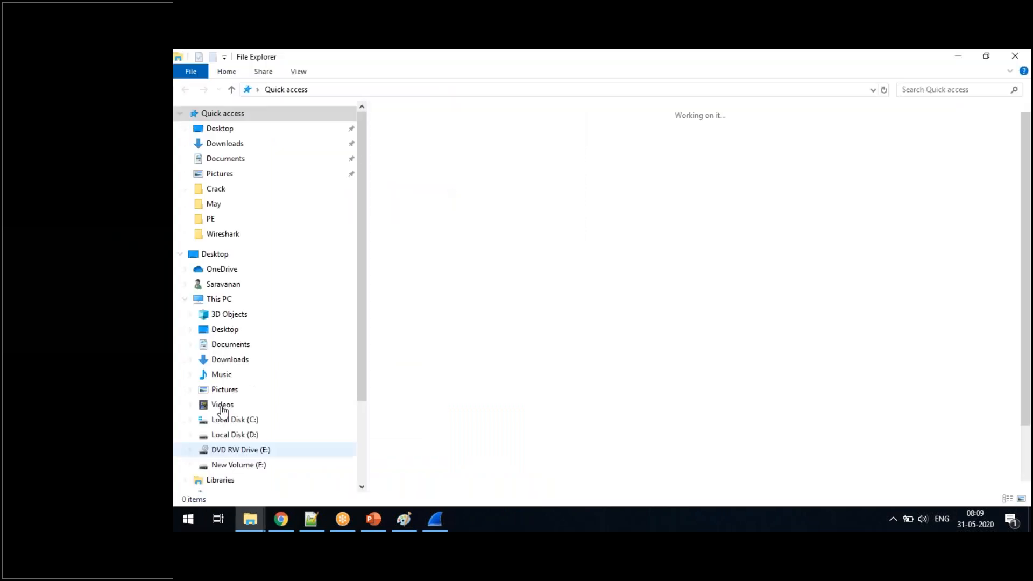
pyautogui.click(258, 146)
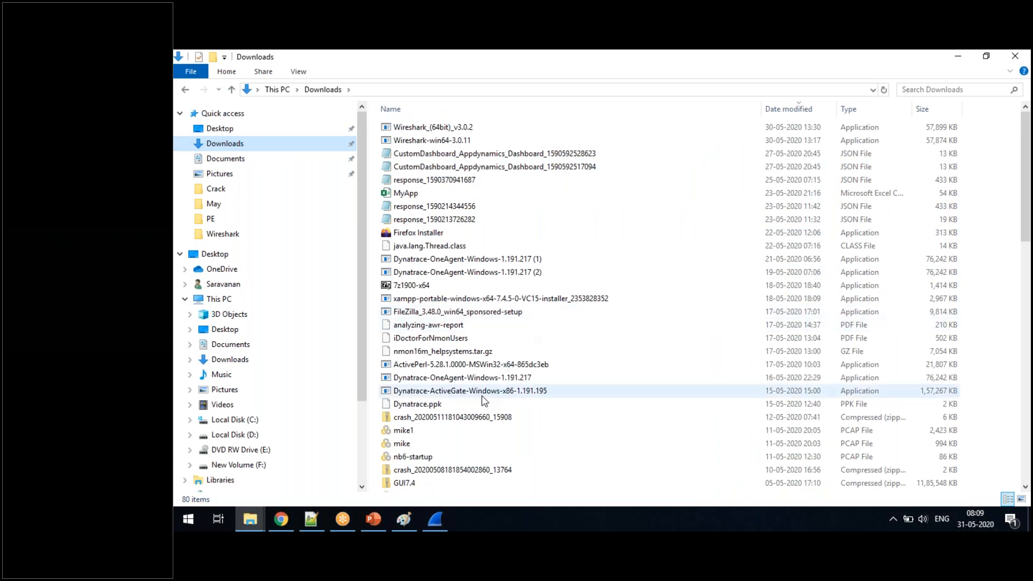
# - Examine the Wireshark installers in the Downloads folder, including versions 3.0.2, 3.0.11 and 3.2.3
pyautogui.click(450, 131)
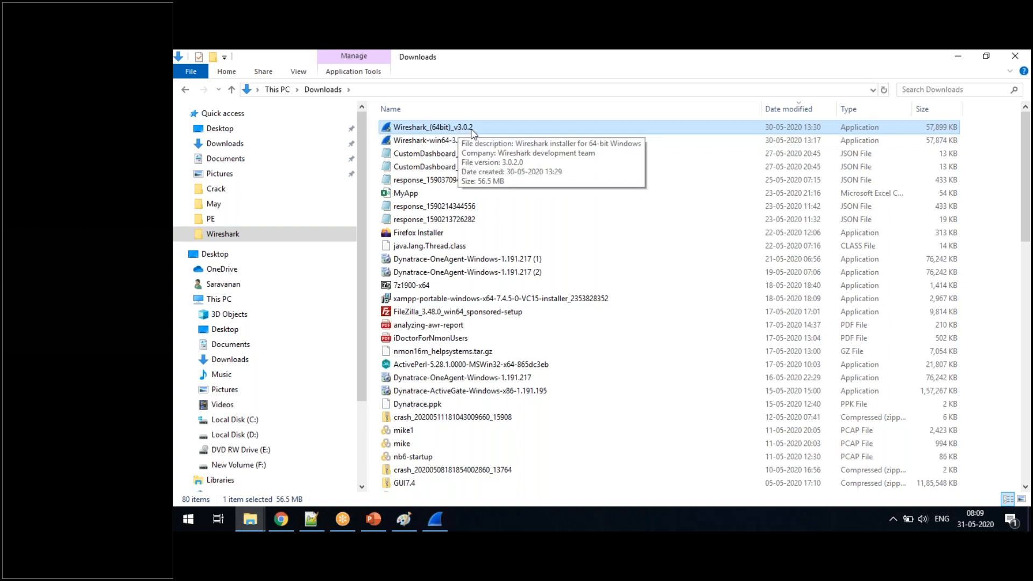
pyautogui.click(461, 142)
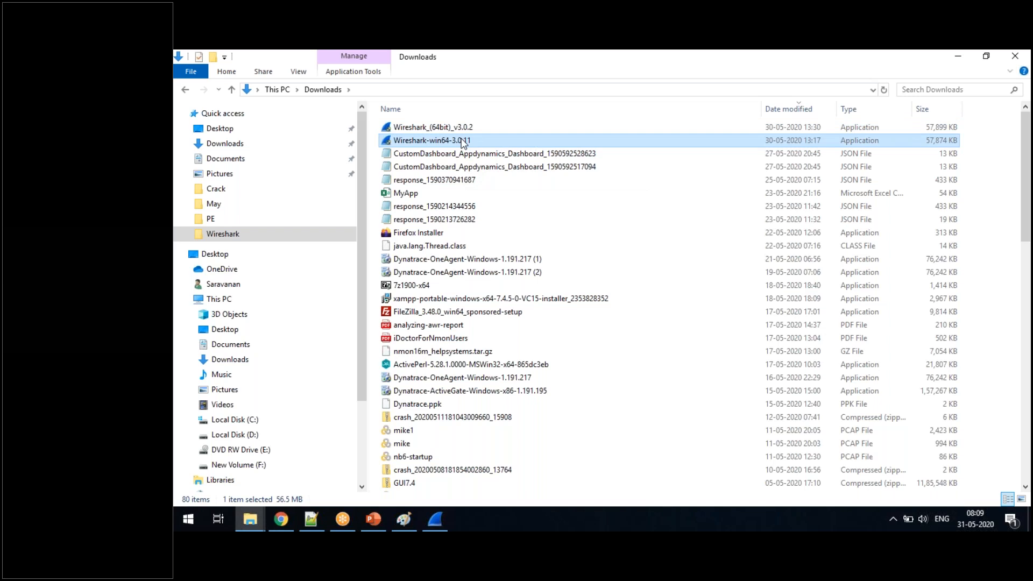
pyautogui.press('Down')
pyautogui.press('Down')
pyautogui.press('Down')
pyautogui.press('Down')
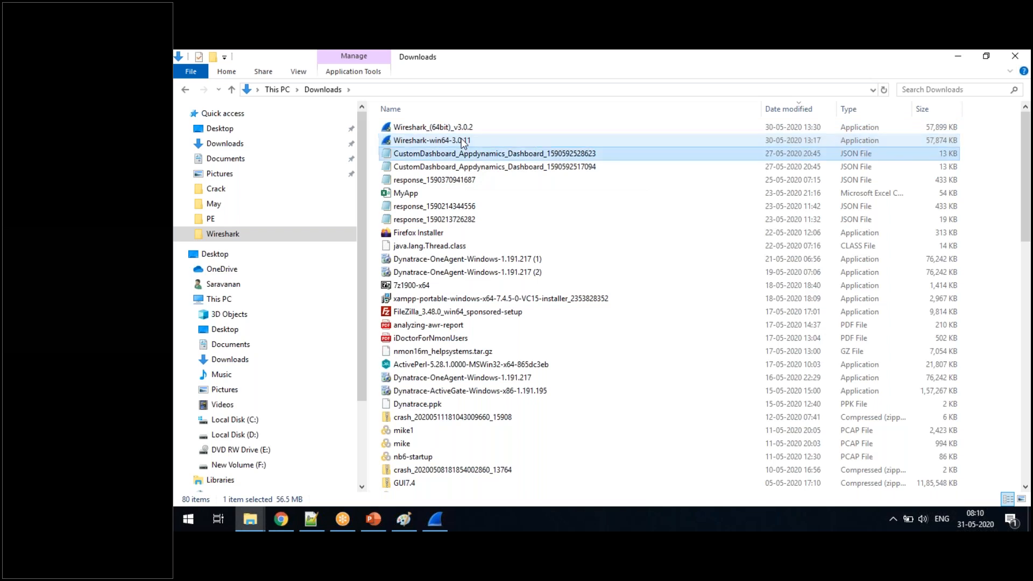
pyautogui.press('a')
pyautogui.press('Down')
pyautogui.press('Down')
pyautogui.press('Down')
pyautogui.press('Down')
pyautogui.press('Down')
pyautogui.press('Down')
pyautogui.press('Down')
pyautogui.press('Down')
pyautogui.press('Down')
pyautogui.press('Down')
pyautogui.press('Down')
pyautogui.press('Down')
pyautogui.press('Down')
pyautogui.press('Down')
pyautogui.press('Down')
pyautogui.press('Down')
pyautogui.press('Down')
pyautogui.press('Down')
pyautogui.press('Down')
pyautogui.press('Down')
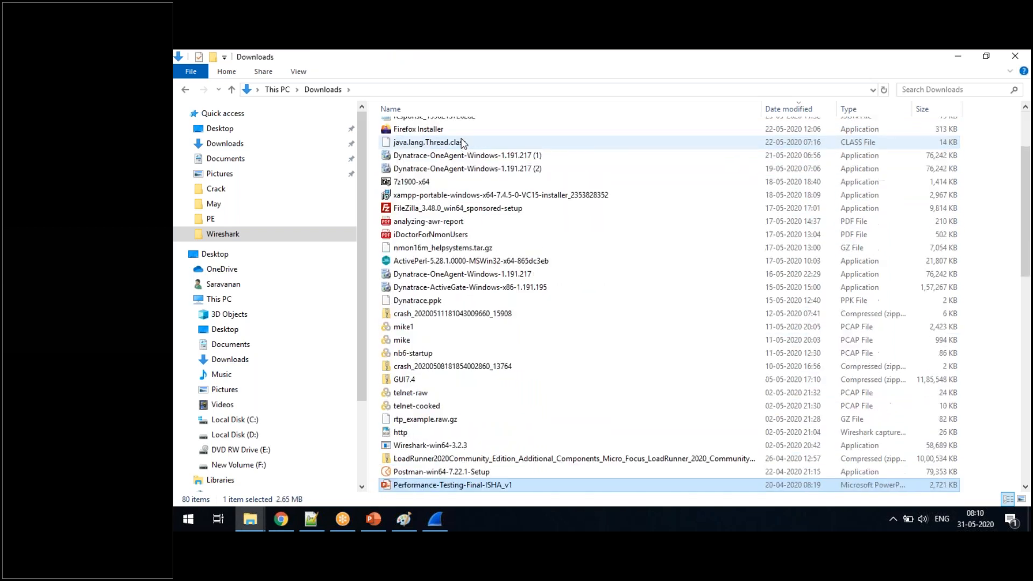
pyautogui.press('Down')
pyautogui.press('Up')
pyautogui.press('Up')
pyautogui.press('Up')
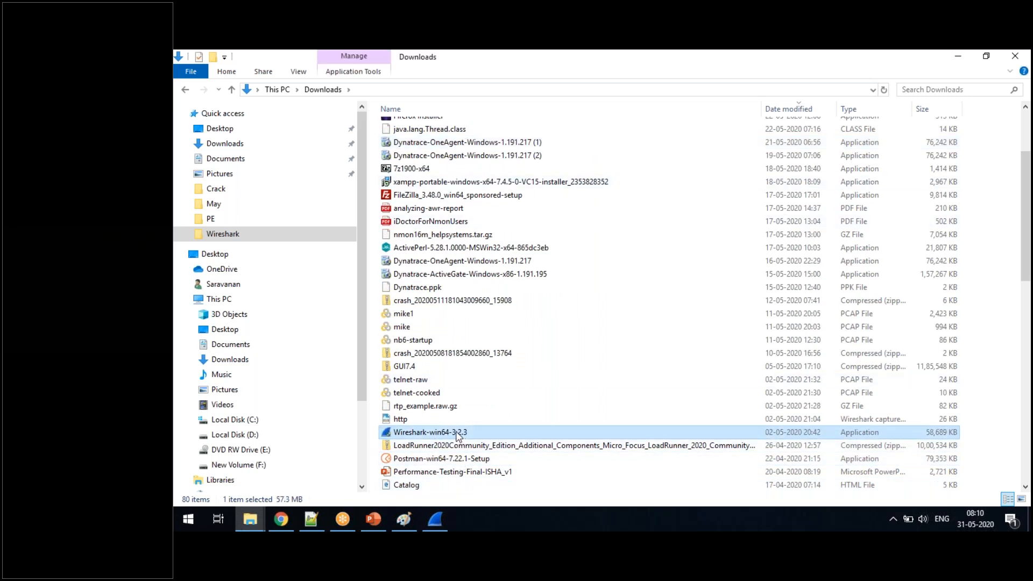
pyautogui.moveTo(457, 434)
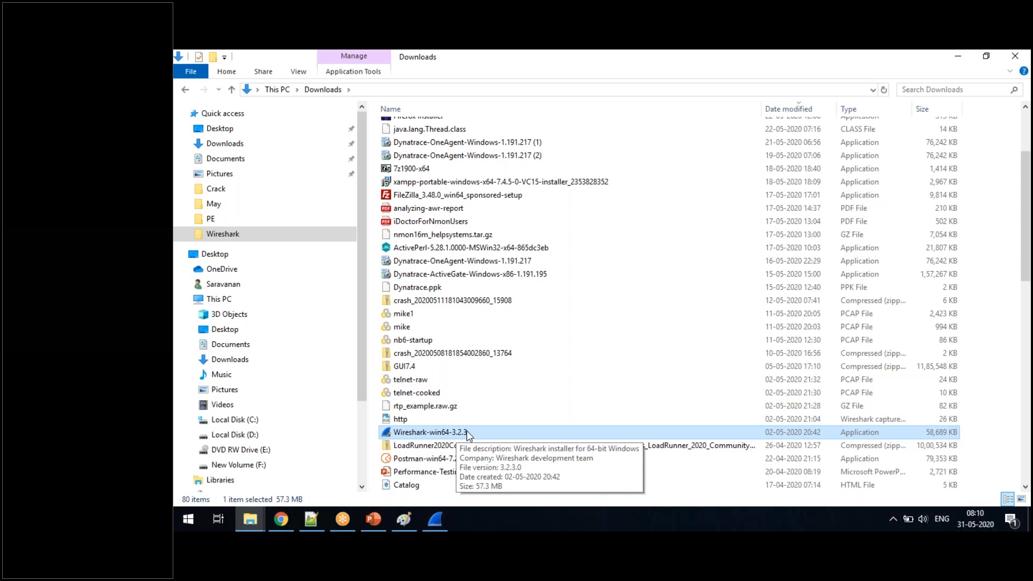
pyautogui.scroll(3, 467, 431)
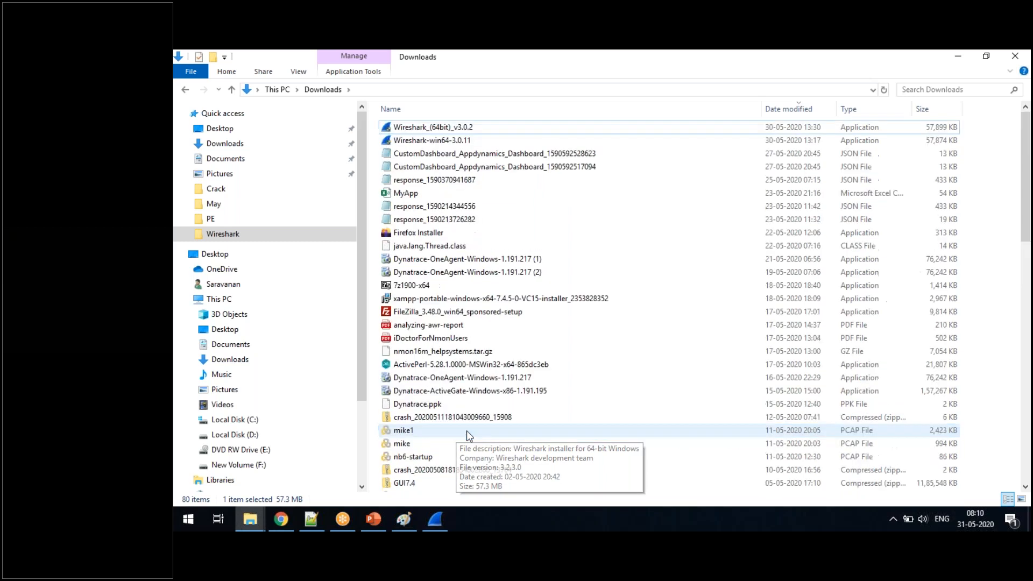
pyautogui.click(446, 128)
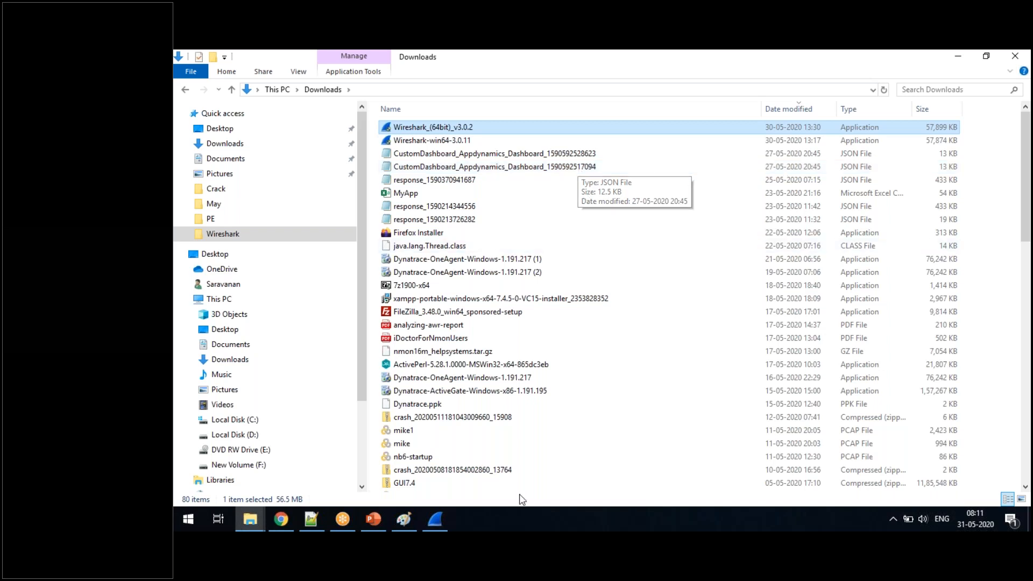
# - Switch to Wireshark and examine the traffic graph of the Wi-Fi interface among the available capture interfaces
pyautogui.click(429, 517)
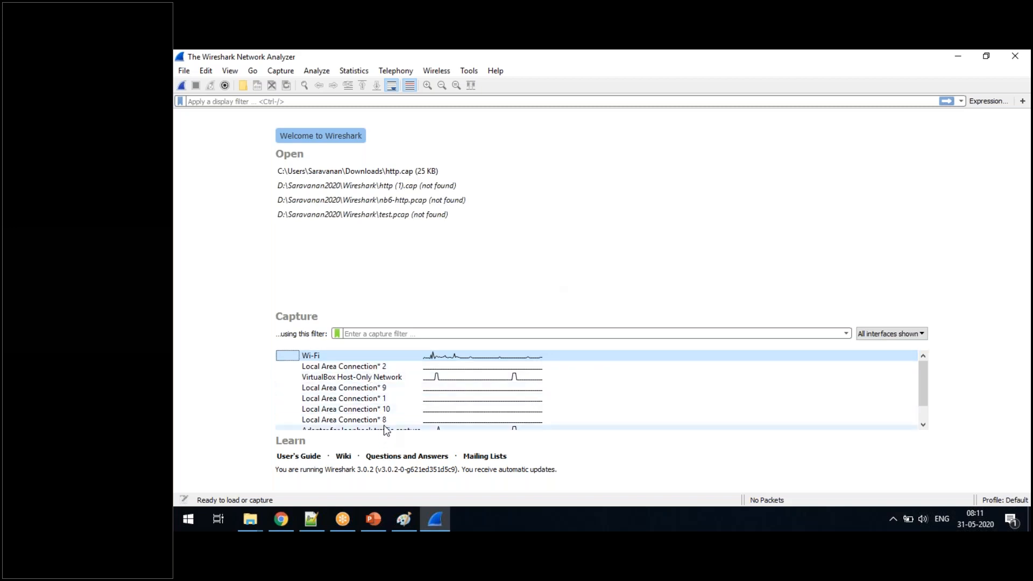
pyautogui.moveTo(375, 363)
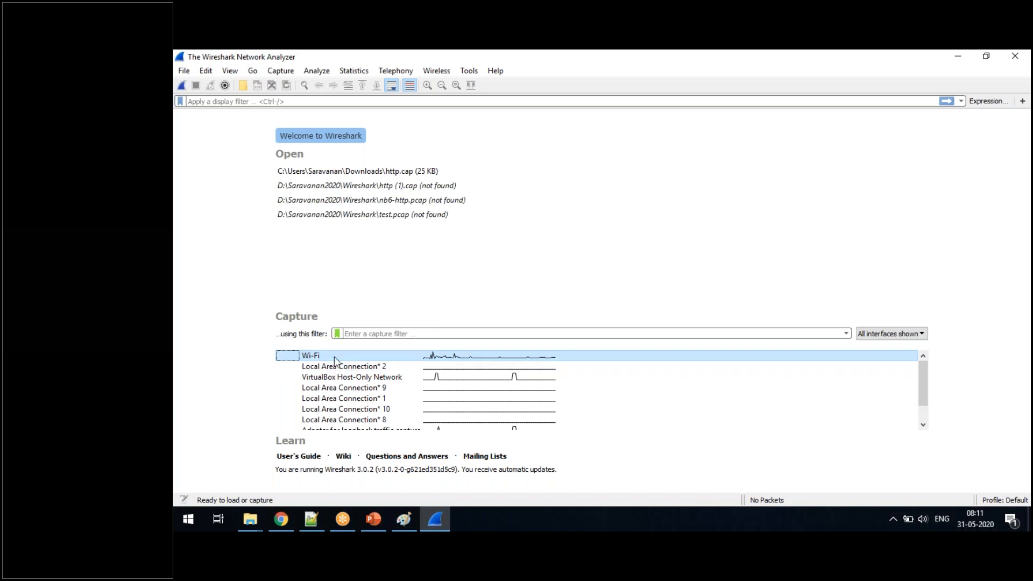
pyautogui.moveTo(334, 356)
pyautogui.moveTo(456, 360)
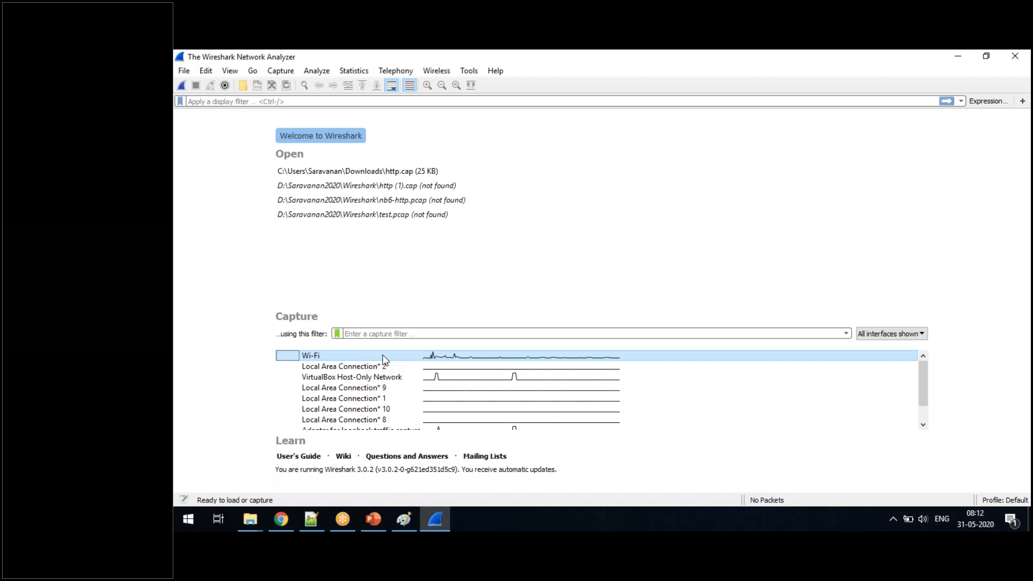
# - In the capture options, turn off promiscuous mode for every interface except Wi-Fi
pyautogui.click(284, 72)
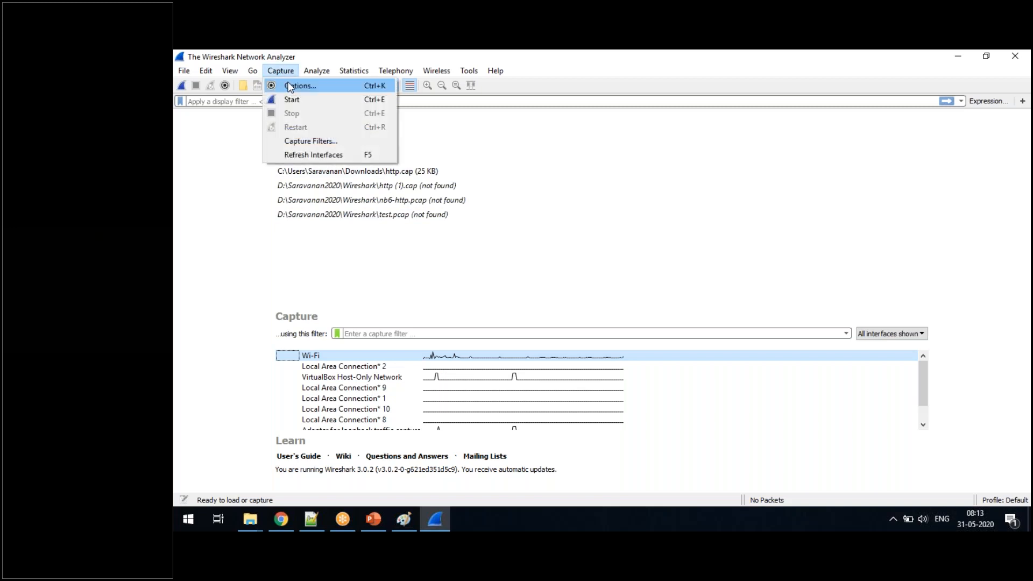
pyautogui.click(290, 86)
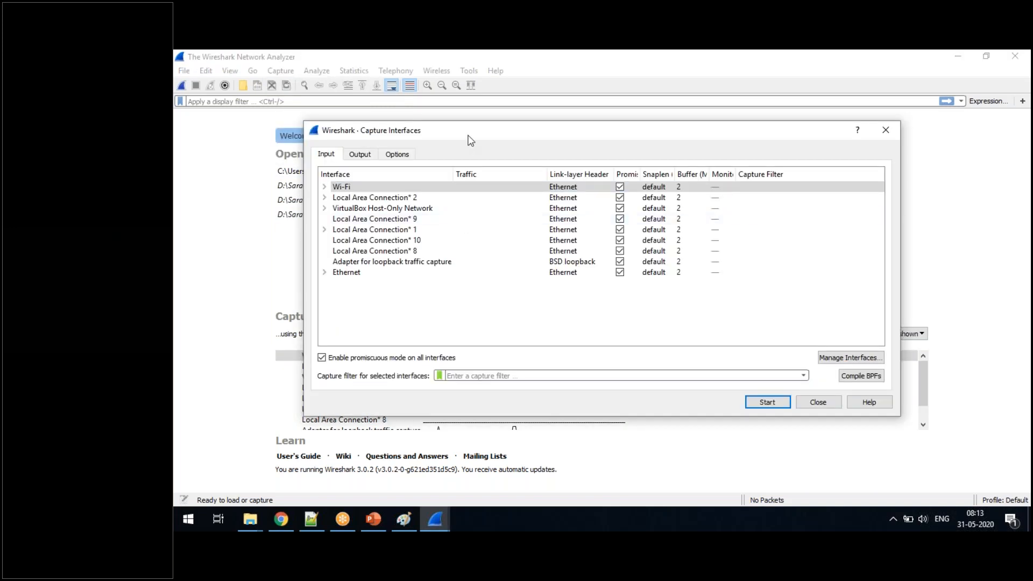
pyautogui.click(620, 208)
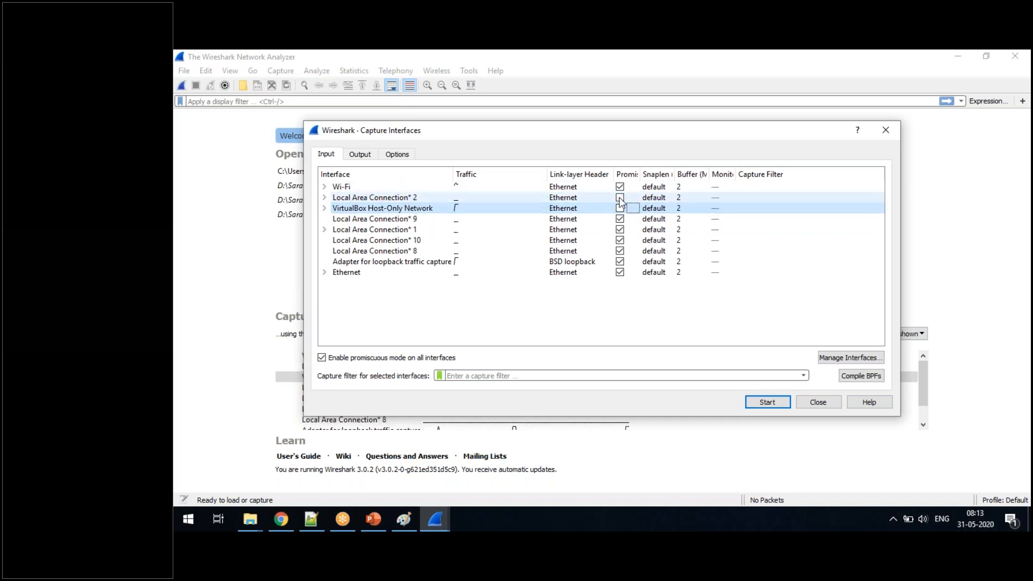
pyautogui.click(620, 219)
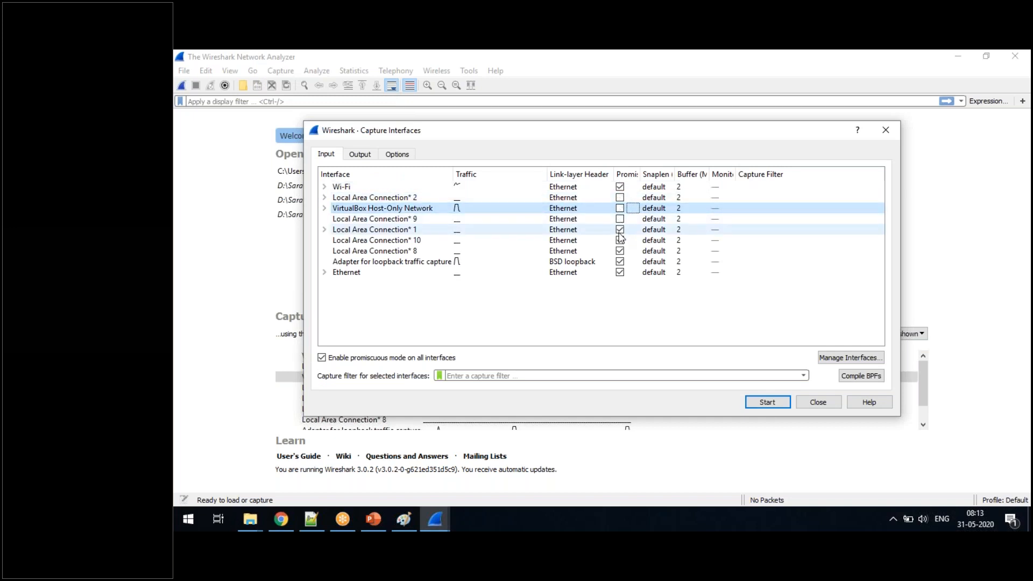
pyautogui.click(621, 240)
pyautogui.click(620, 251)
pyautogui.click(620, 261)
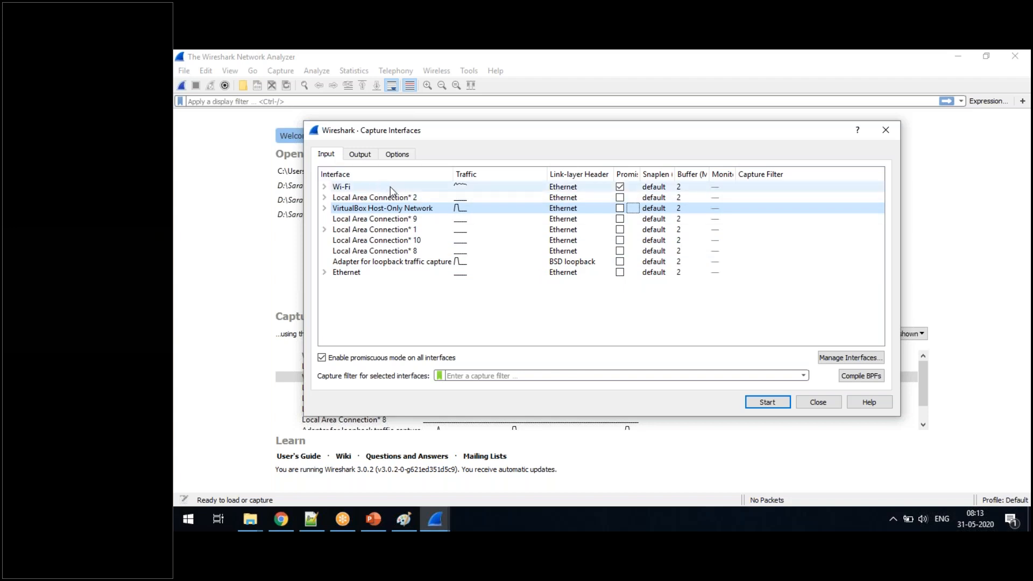
pyautogui.moveTo(390, 191)
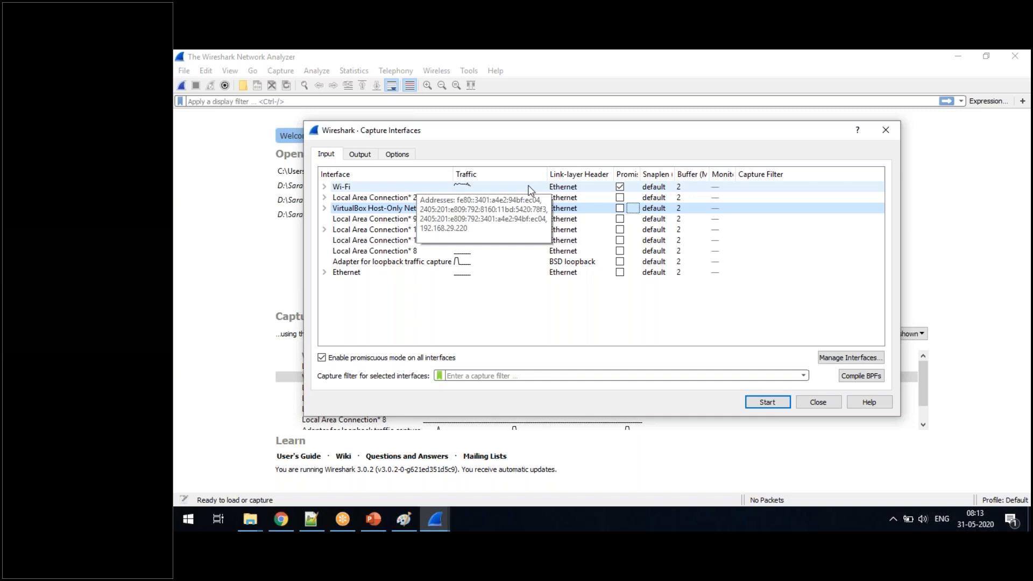
# - Try a capture on the VirtualBox Host-Only Network interface and stop it
pyautogui.click(774, 405)
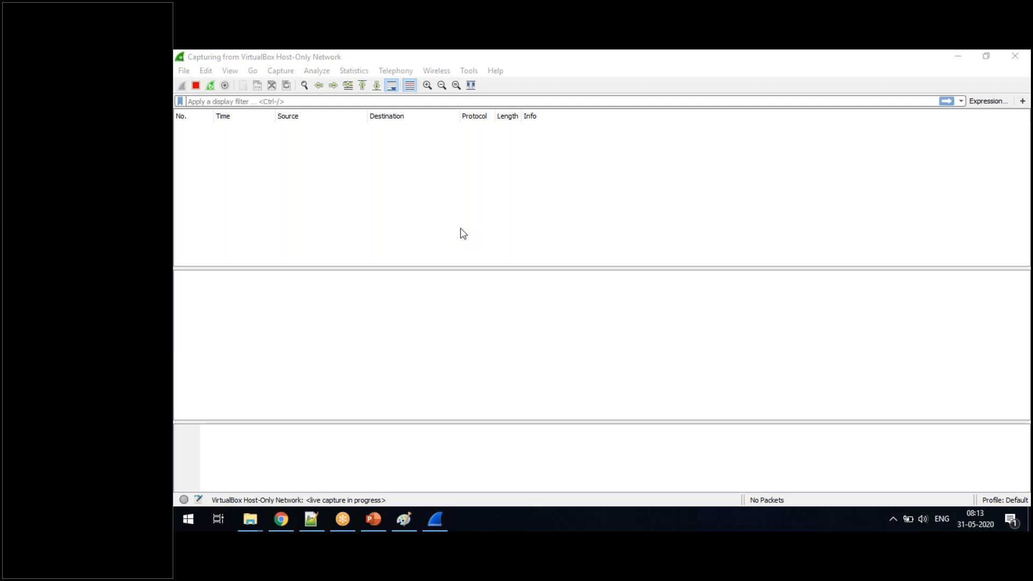
pyautogui.click(281, 70)
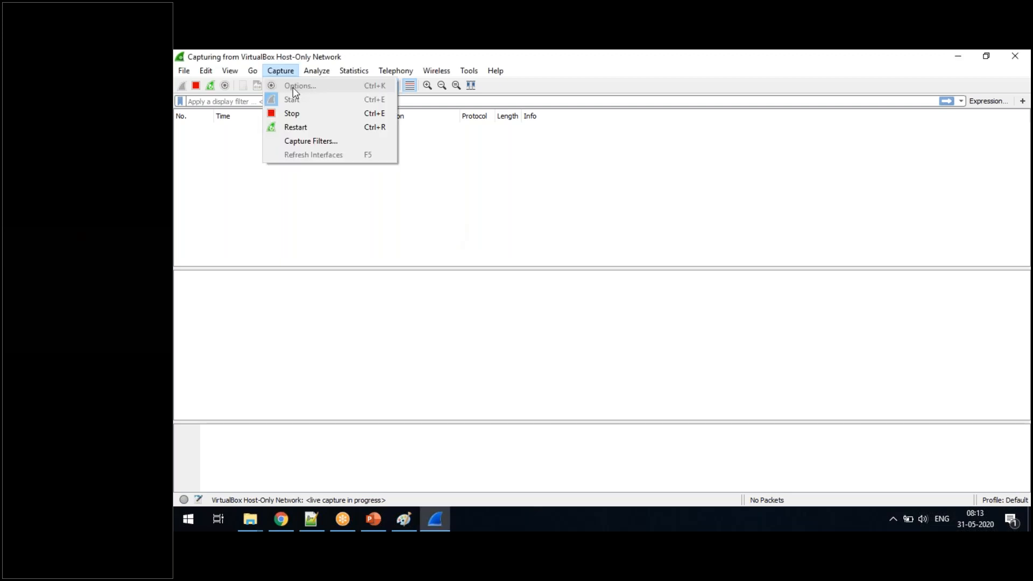
pyautogui.click(388, 197)
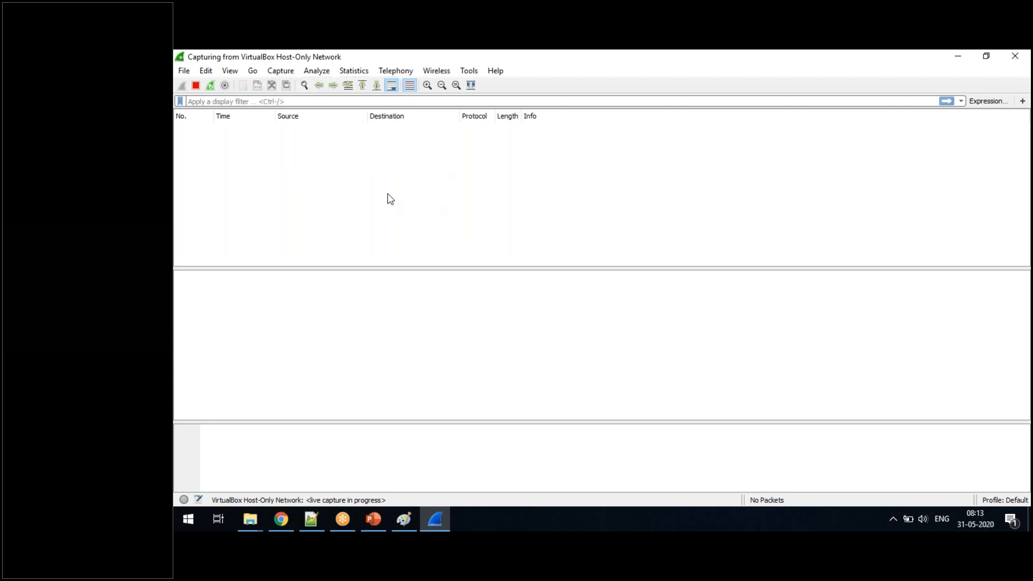
pyautogui.click(196, 86)
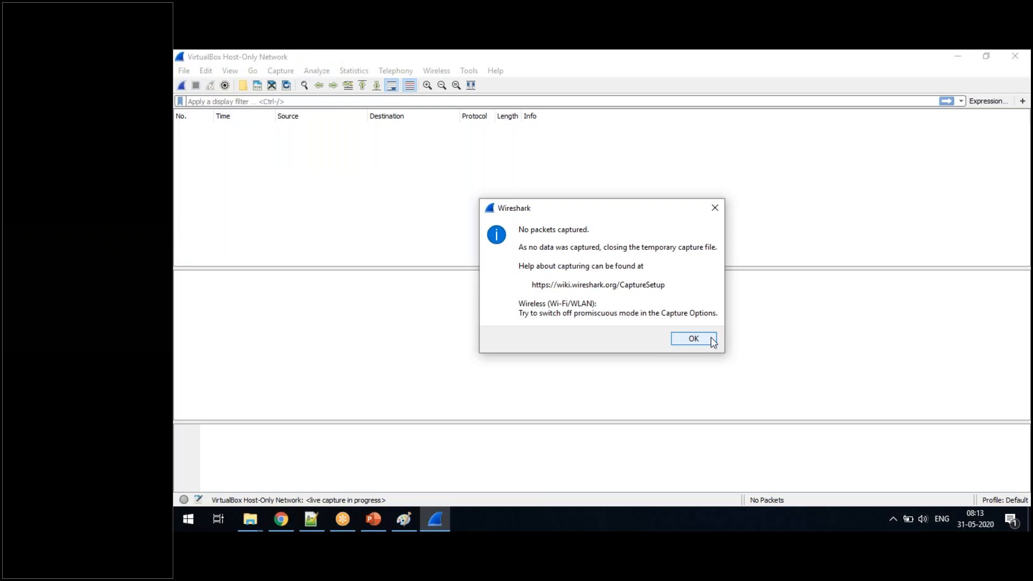
pyautogui.click(711, 338)
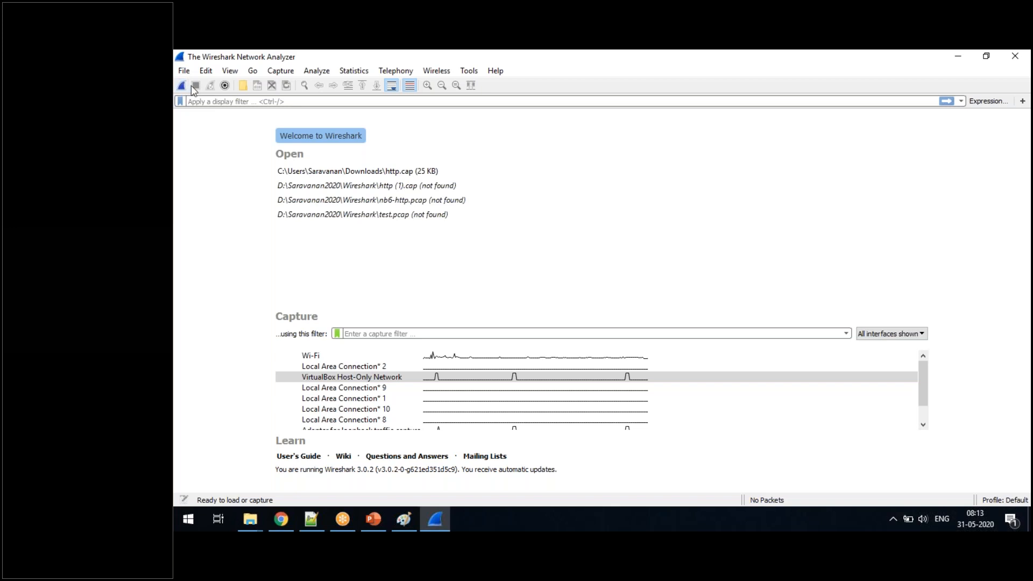
# - Select the Wi-Fi interface in the capture options and start a live capture on it
pyautogui.click(292, 73)
pyautogui.click(300, 85)
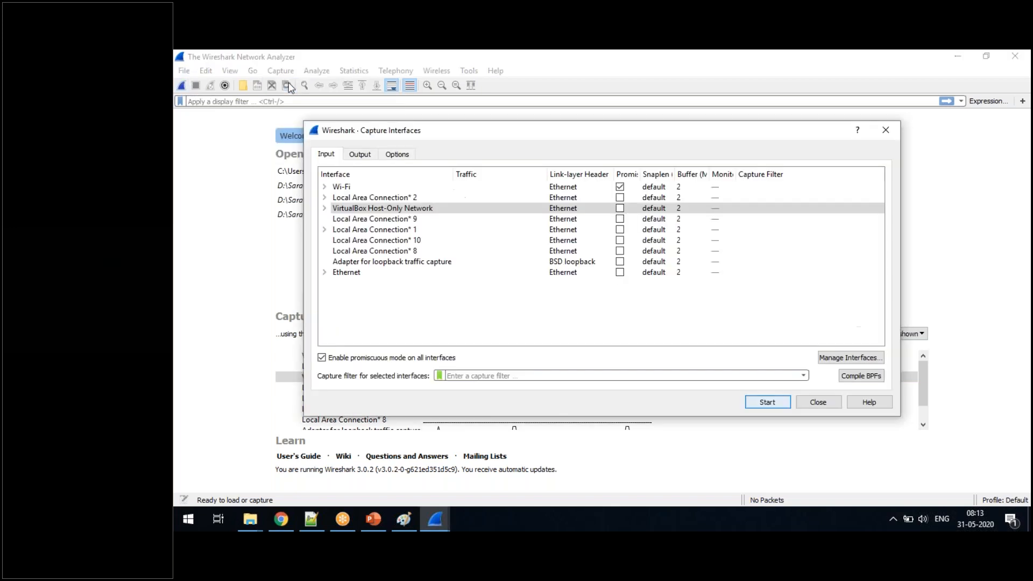
pyautogui.click(563, 191)
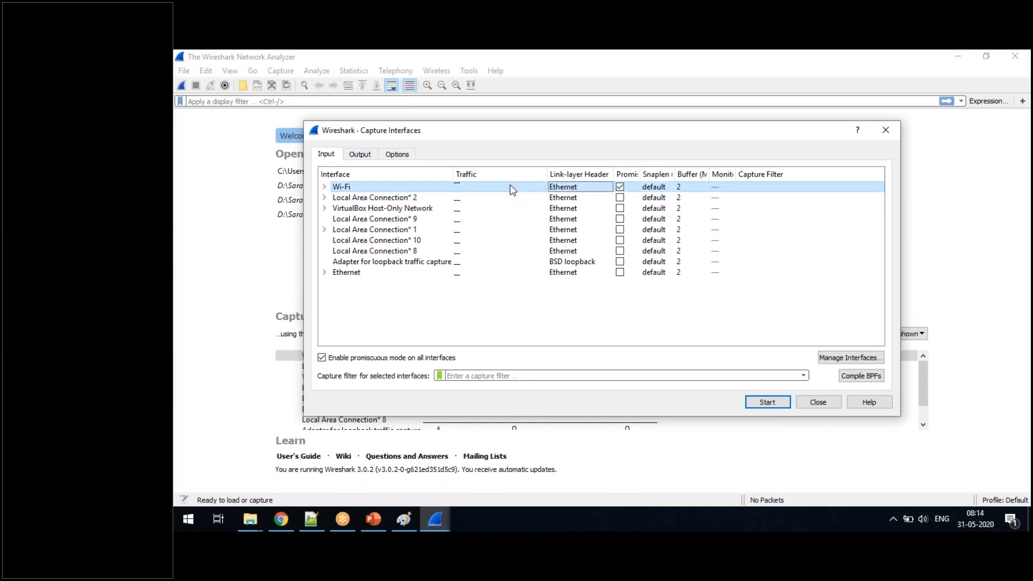
pyautogui.click(753, 402)
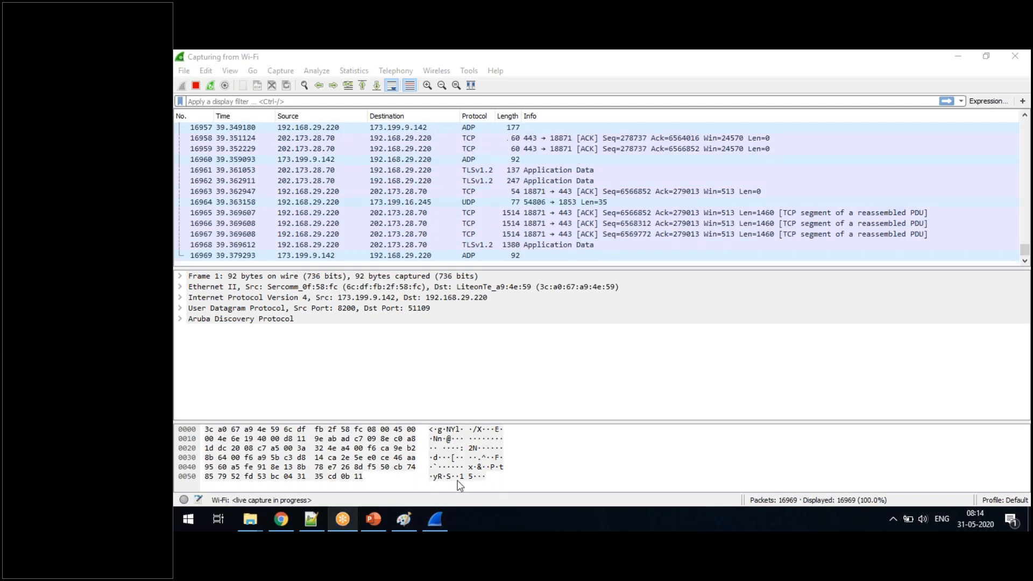
# - Ping 8.8.8.8 from a new Command Prompt window and minimize that window to return to the running capture
pyautogui.press('super+r')
pyautogui.write('cmd')
pyautogui.press('Return')
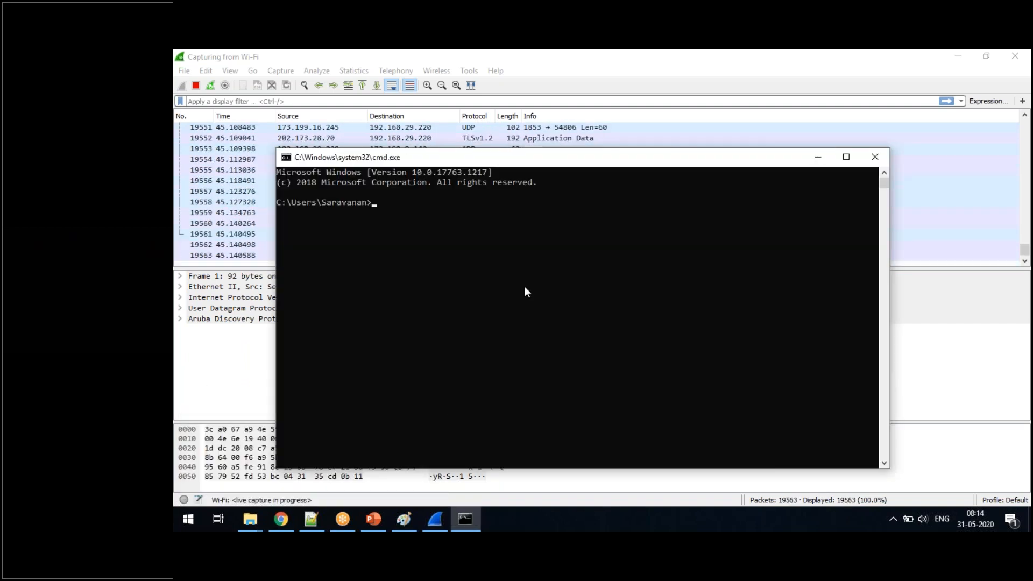
pyautogui.write('pin')
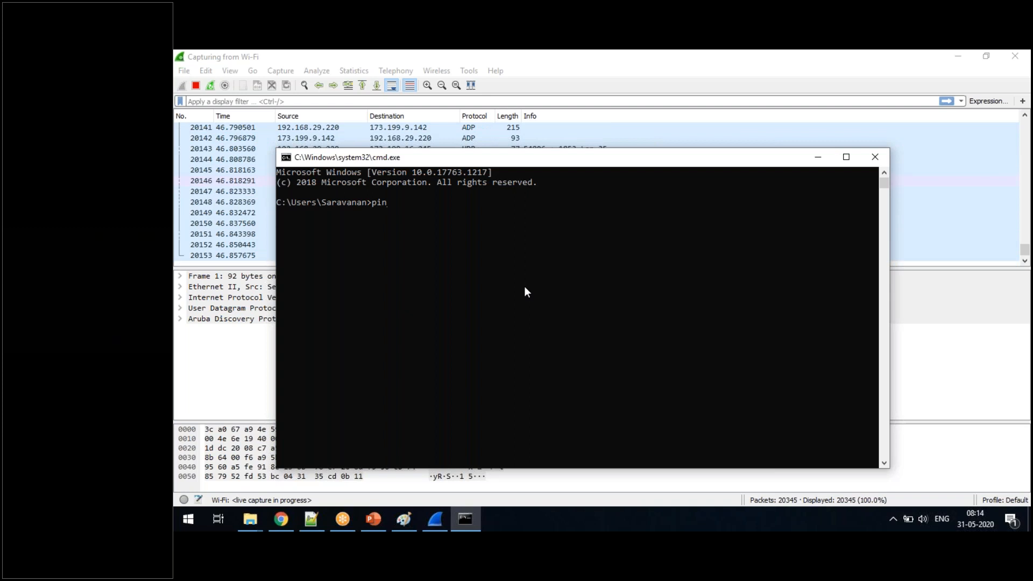
pyautogui.write('g 8.8')
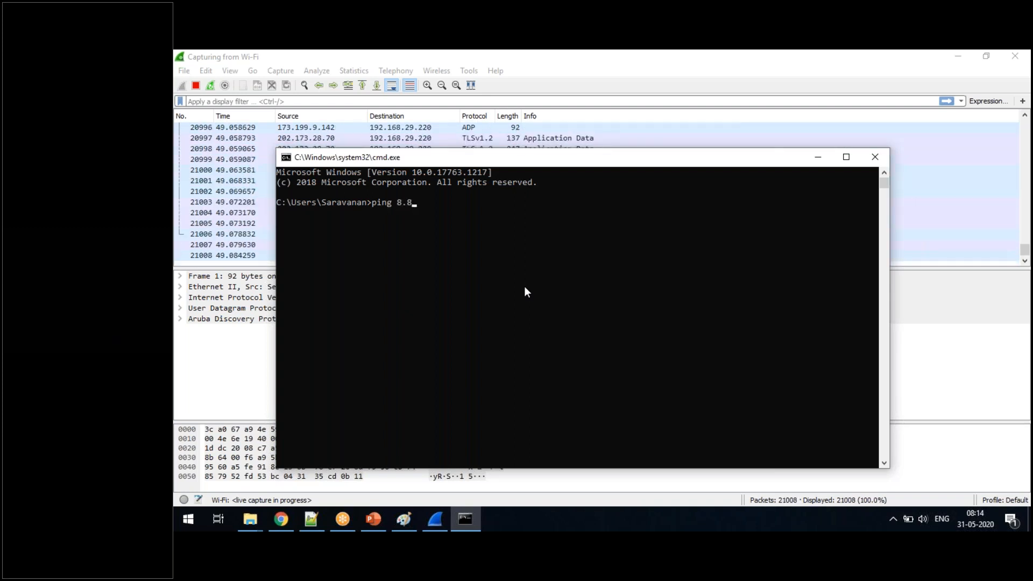
pyautogui.write('.8.8')
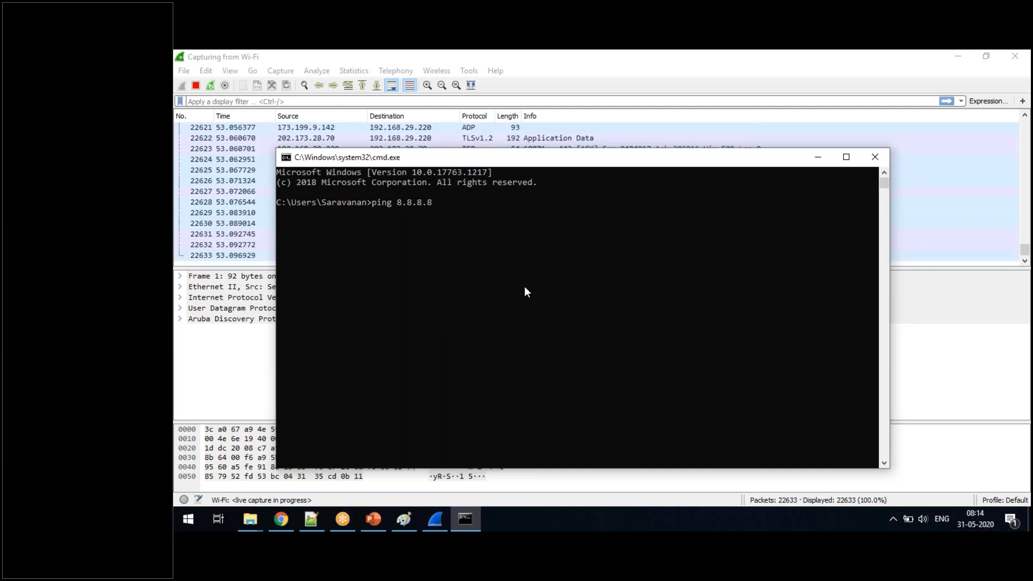
pyautogui.press('Return')
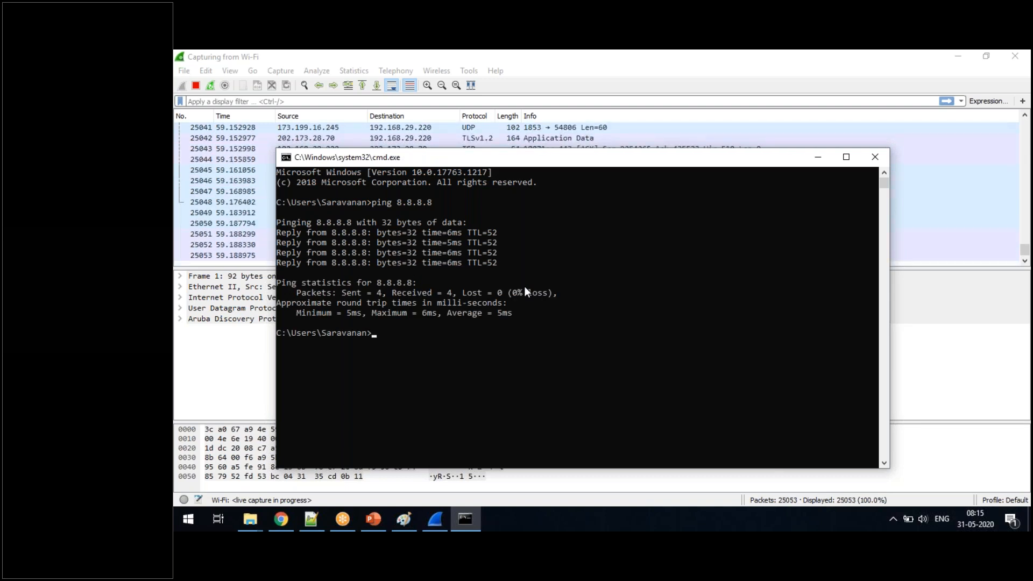
pyautogui.click(817, 158)
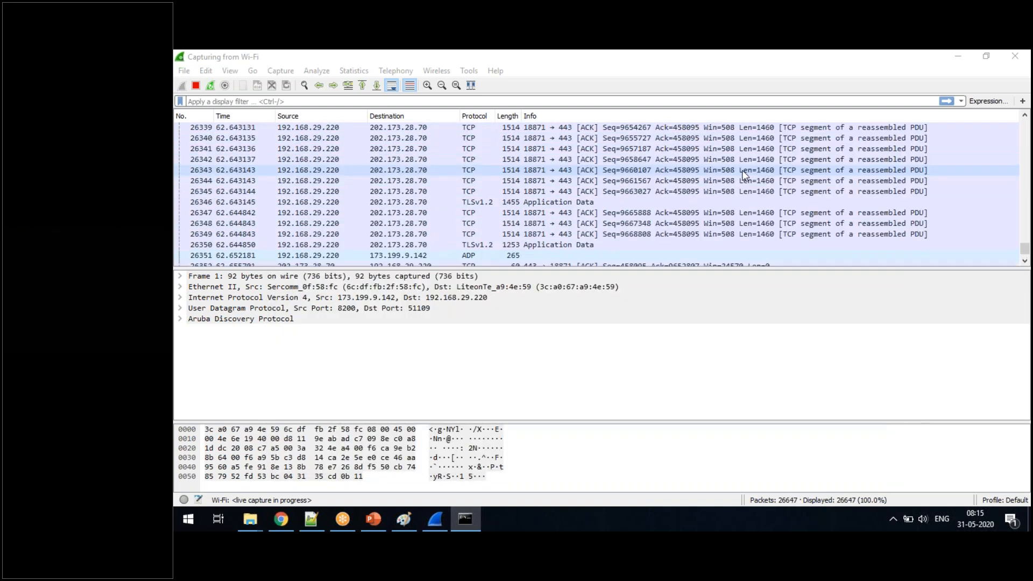
# - Stop the running Wi-Fi capture and look through the earlier captured packets
pyautogui.click(196, 85)
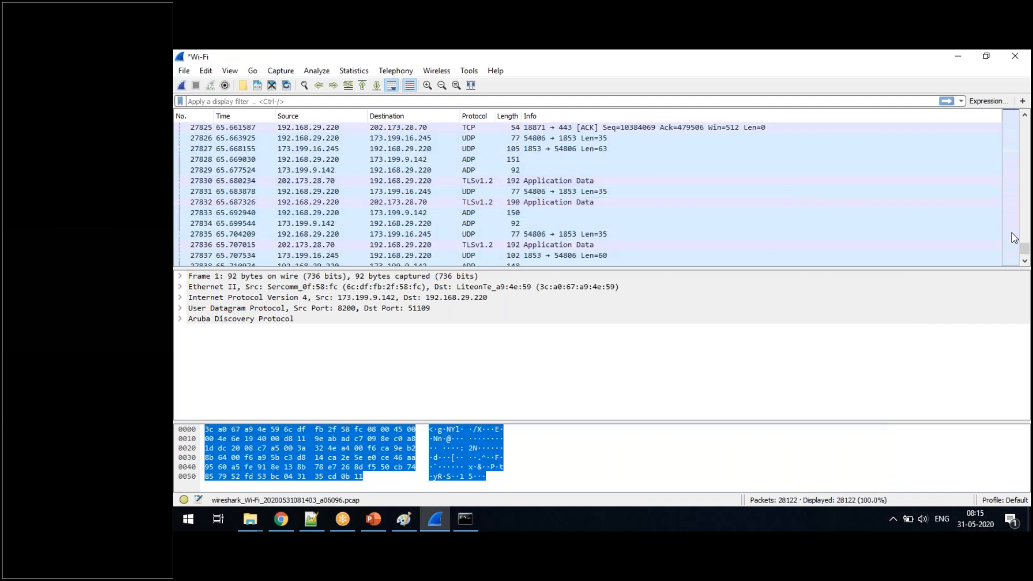
pyautogui.moveTo(1024, 247); pyautogui.dragTo(1025, 209)
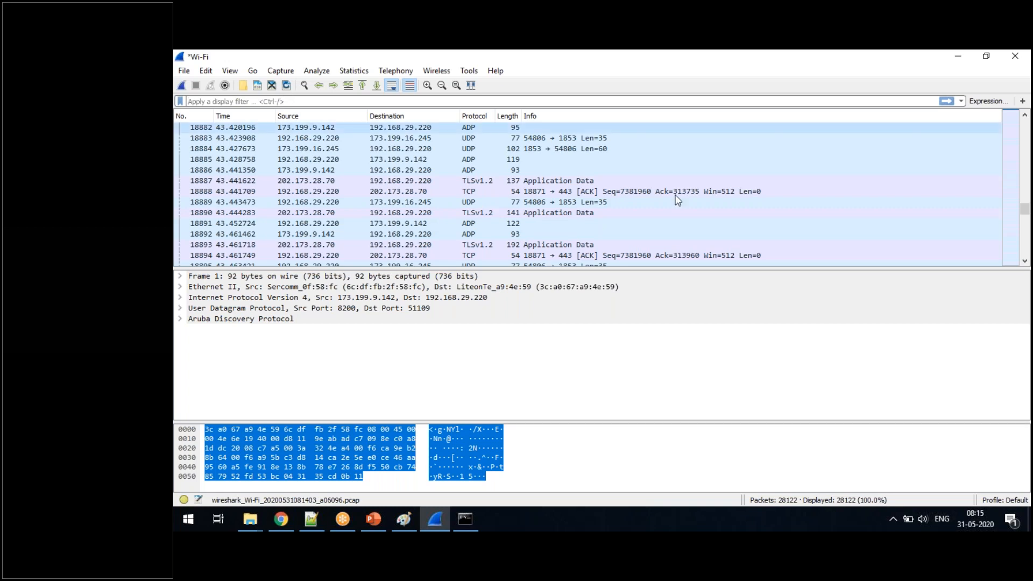
pyautogui.click(1007, 320)
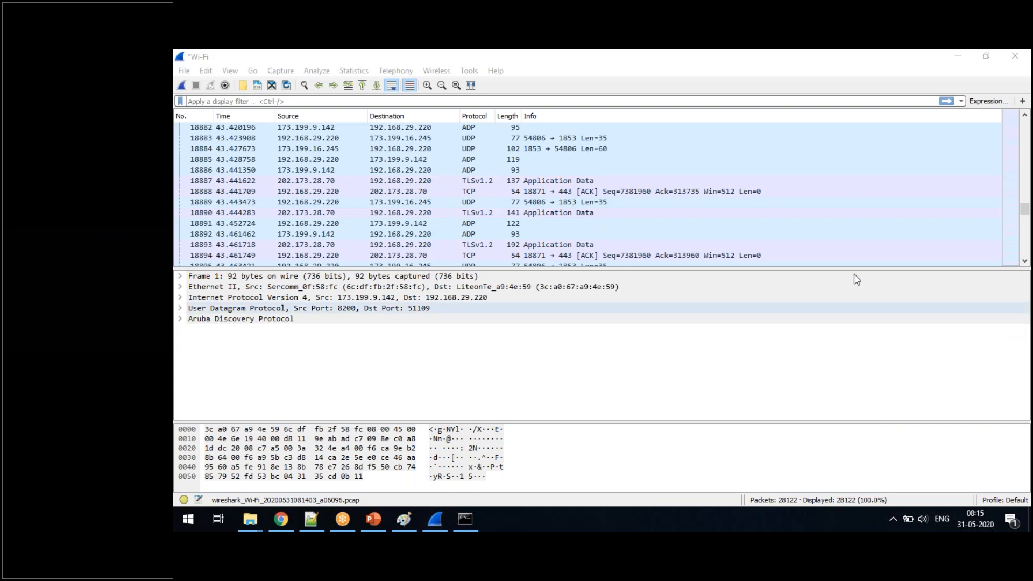
# - Filter the captured packets with ip.addr == 8.8.8.8 and select the second echo request to 8.8.8.8
pyautogui.click(225, 101)
pyautogui.write('ip')
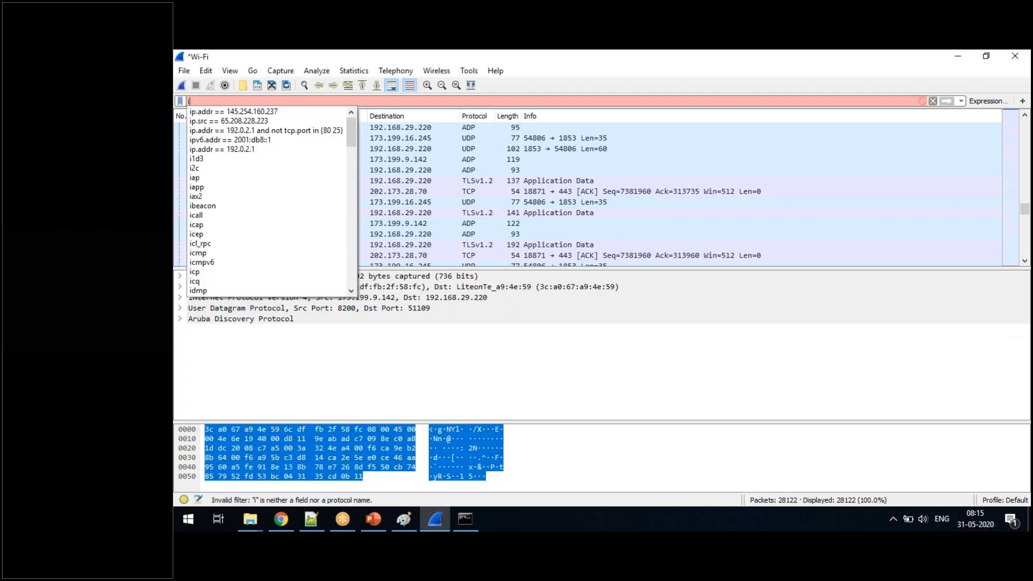
pyautogui.click(223, 112)
pyautogui.press('BackSpace')
pyautogui.press('BackSpace')
pyautogui.press('BackSpace')
pyautogui.press('BackSpace')
pyautogui.press('BackSpace')
pyautogui.press('BackSpace')
pyautogui.press('BackSpace')
pyautogui.press('BackSpace')
pyautogui.press('BackSpace')
pyautogui.press('BackSpace')
pyautogui.press('BackSpace')
pyautogui.press('BackSpace')
pyautogui.press('BackSpace')
pyautogui.press('BackSpace')
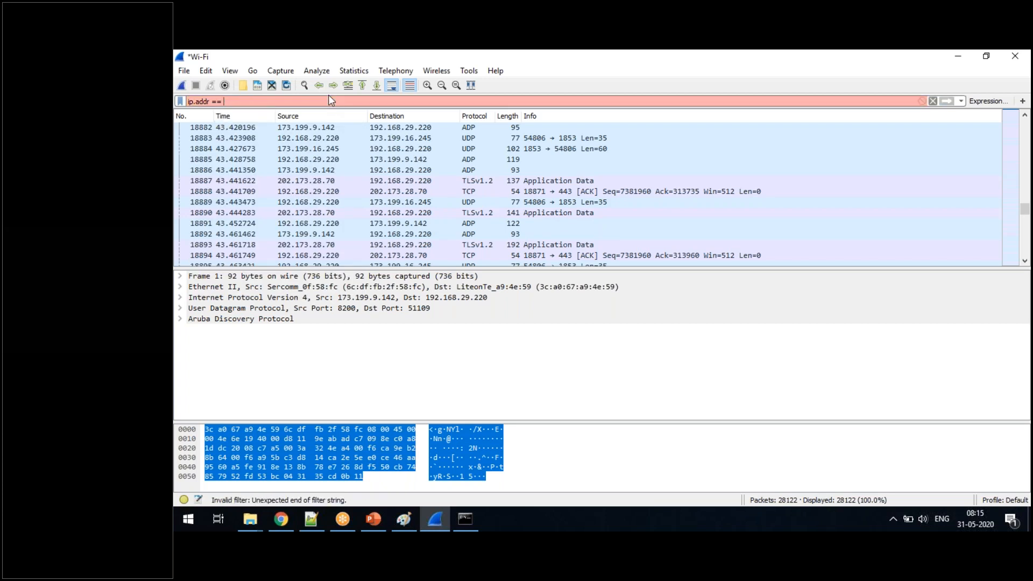
pyautogui.write('8.8.8.8')
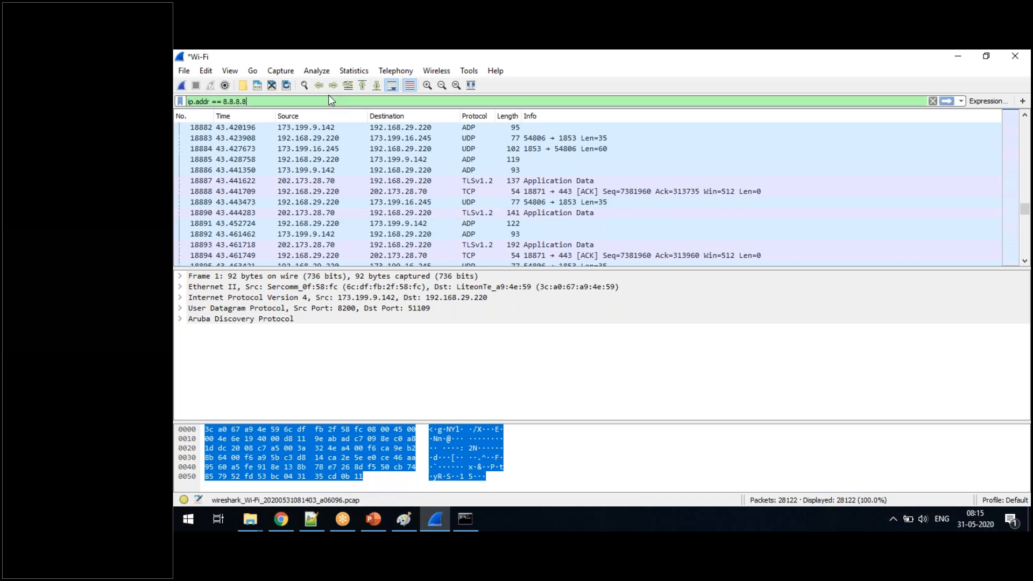
pyautogui.press('Return')
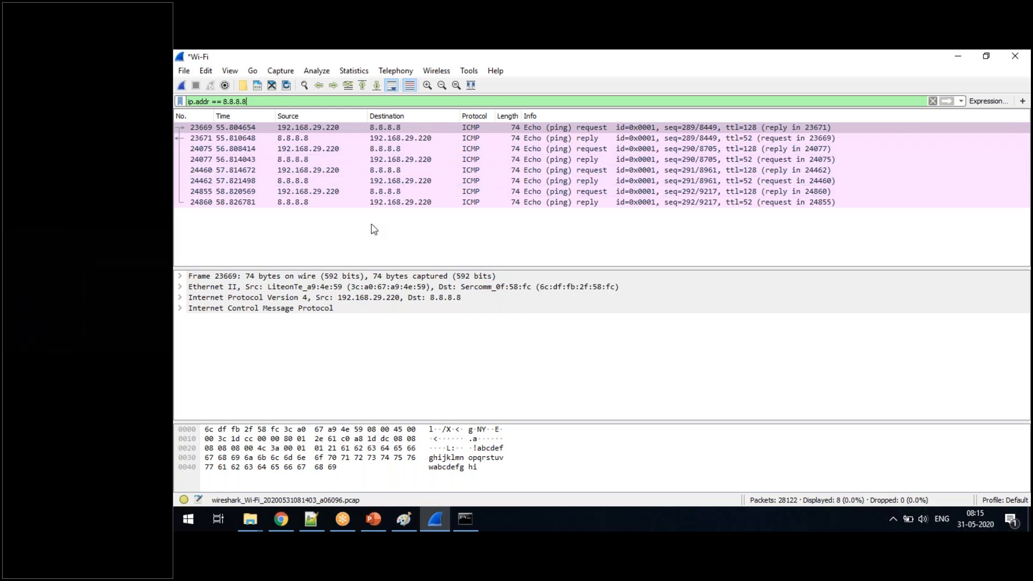
pyautogui.click(371, 139)
pyautogui.click(371, 150)
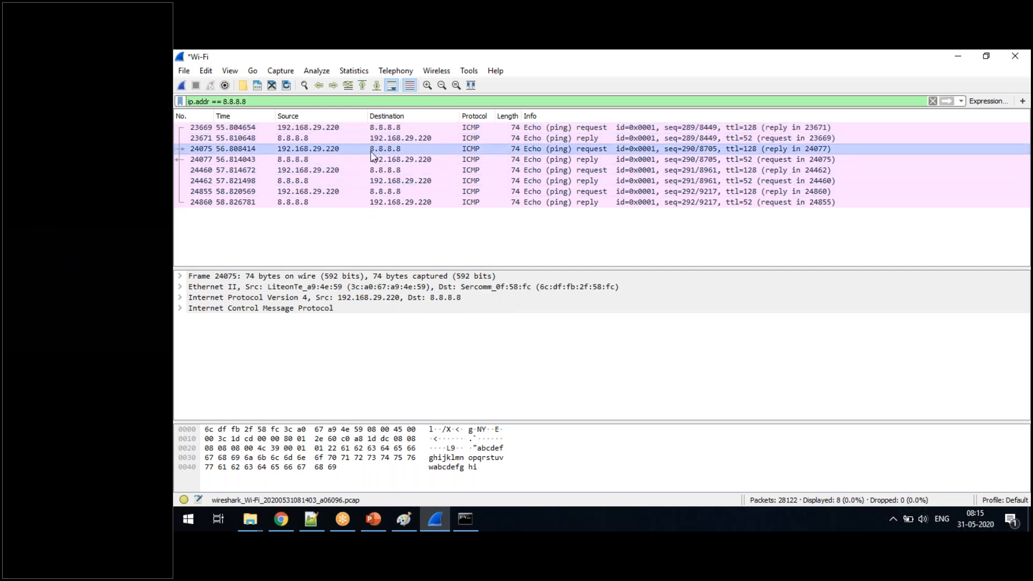
# - Try the meaningless text dfksdhfsd as the display filter and clear it again
pyautogui.click(267, 101)
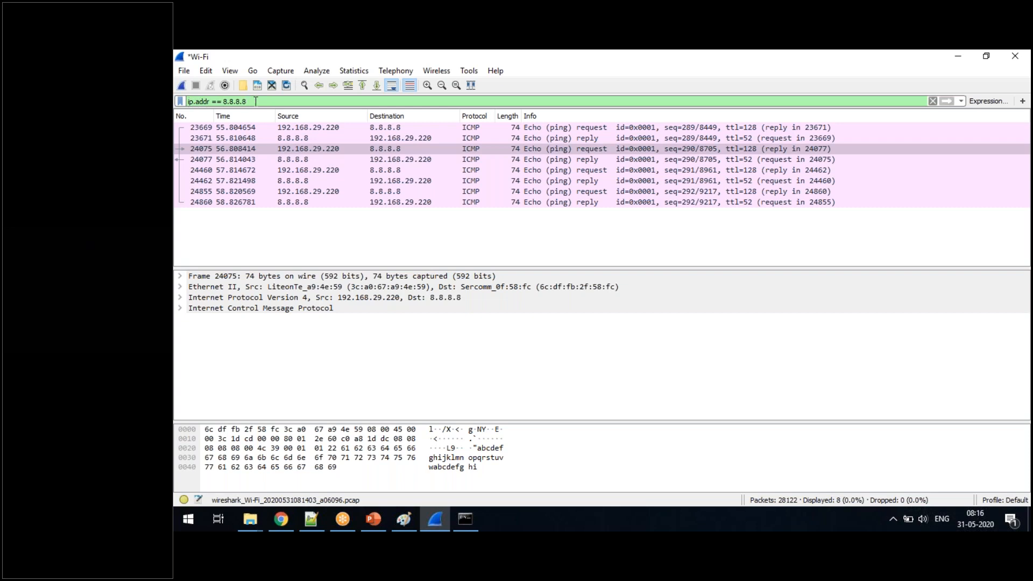
pyautogui.moveTo(257, 102); pyautogui.dragTo(181, 101)
pyautogui.write('dfksdhfsdf')
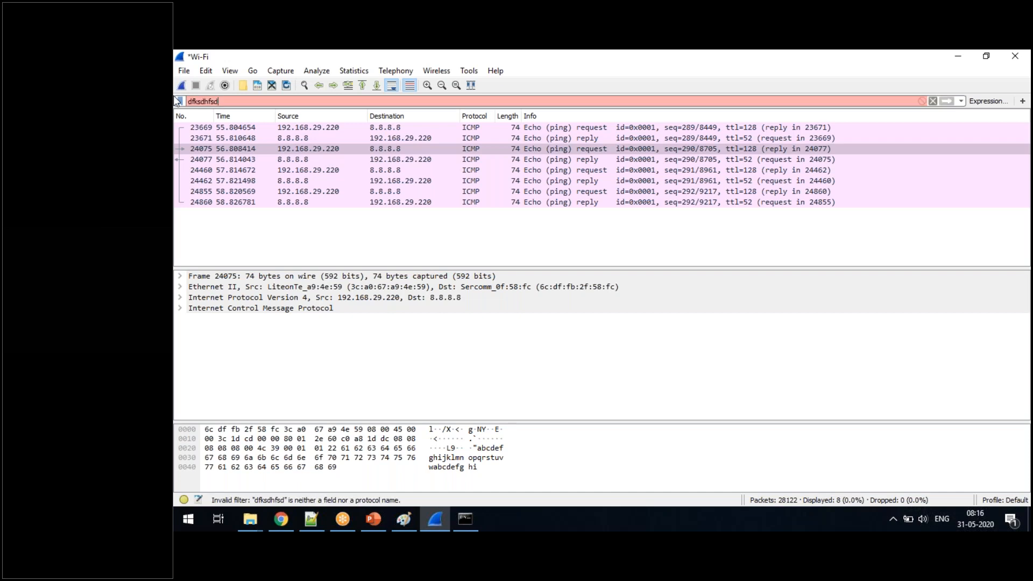
pyautogui.press('BackSpace')
pyautogui.press('BackSpace')
pyautogui.press('BackSpace')
pyautogui.press('BackSpace')
pyautogui.press('BackSpace')
pyautogui.press('BackSpace')
pyautogui.press('BackSpace')
pyautogui.press('BackSpace')
pyautogui.press('BackSpace')
pyautogui.press('BackSpace')
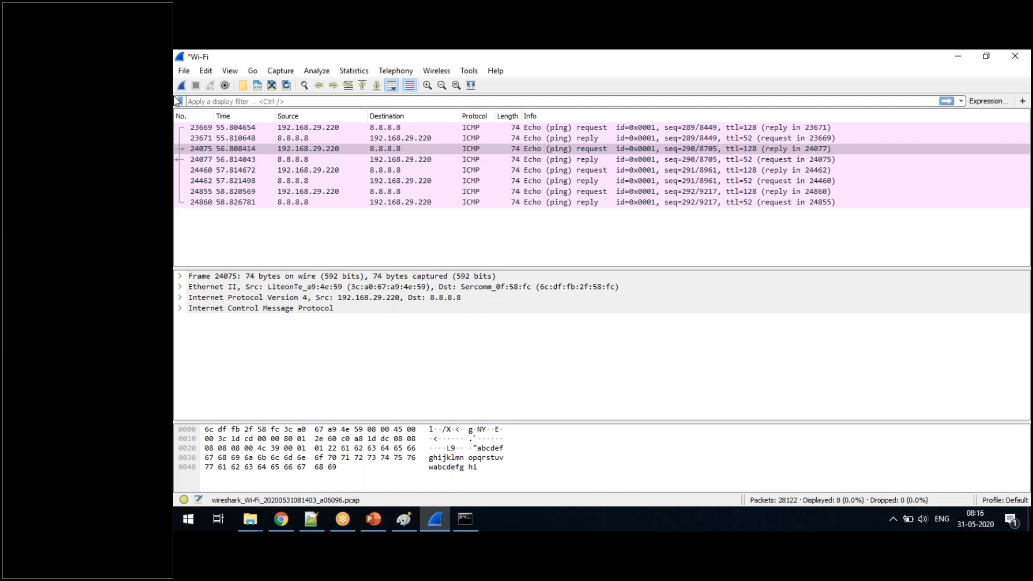
# - Apply the display filter ip.addr == 8.8.8.8 again and highlight the selected ping packet's data bytes
pyautogui.write('p,')
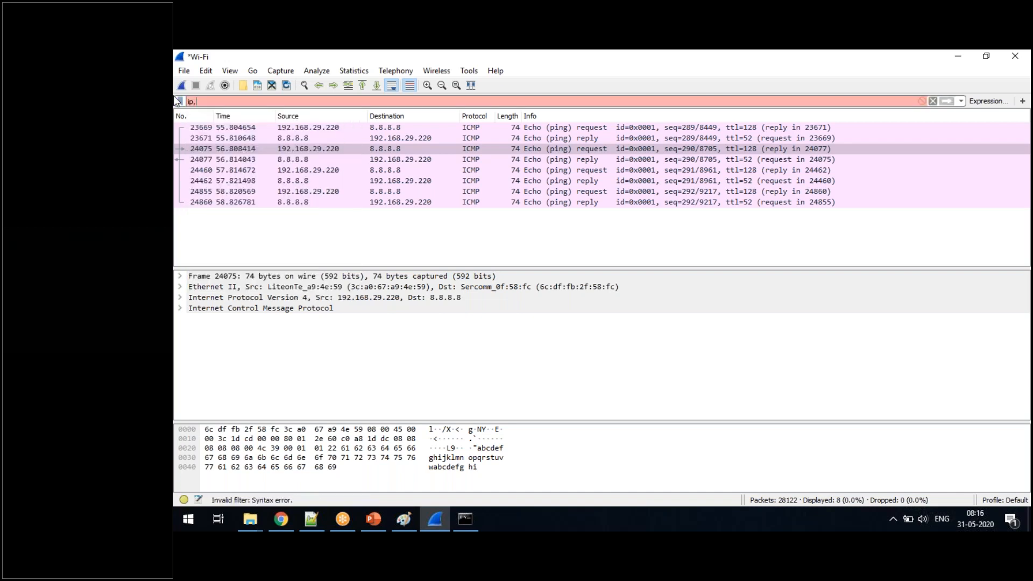
pyautogui.press('BackSpace')
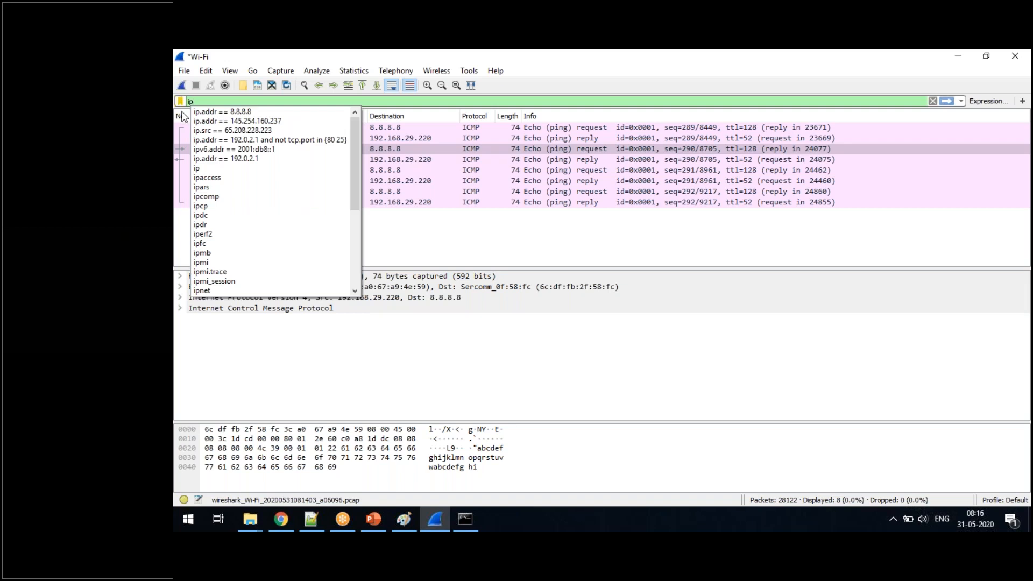
pyautogui.write('.a')
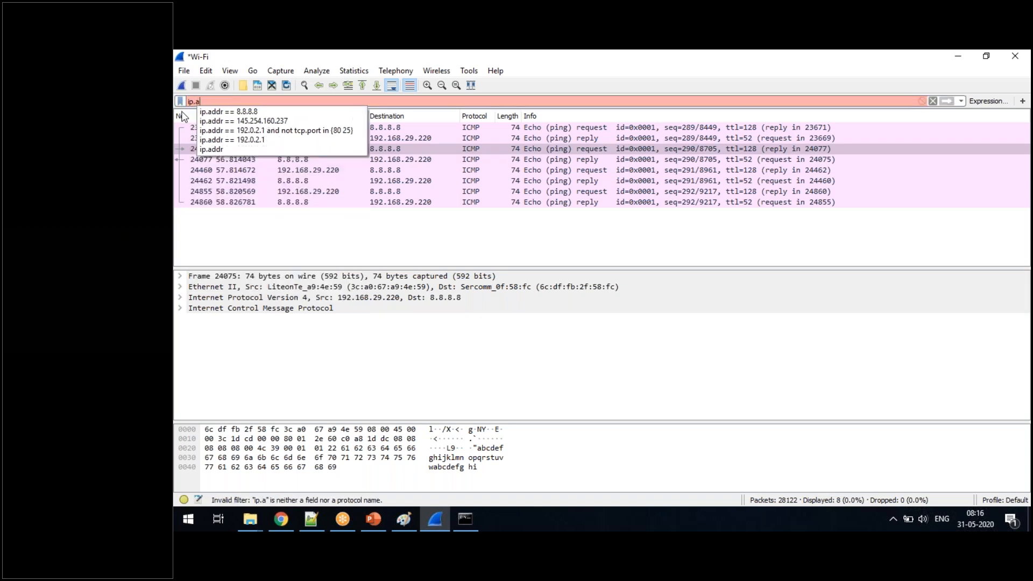
pyautogui.click(246, 112)
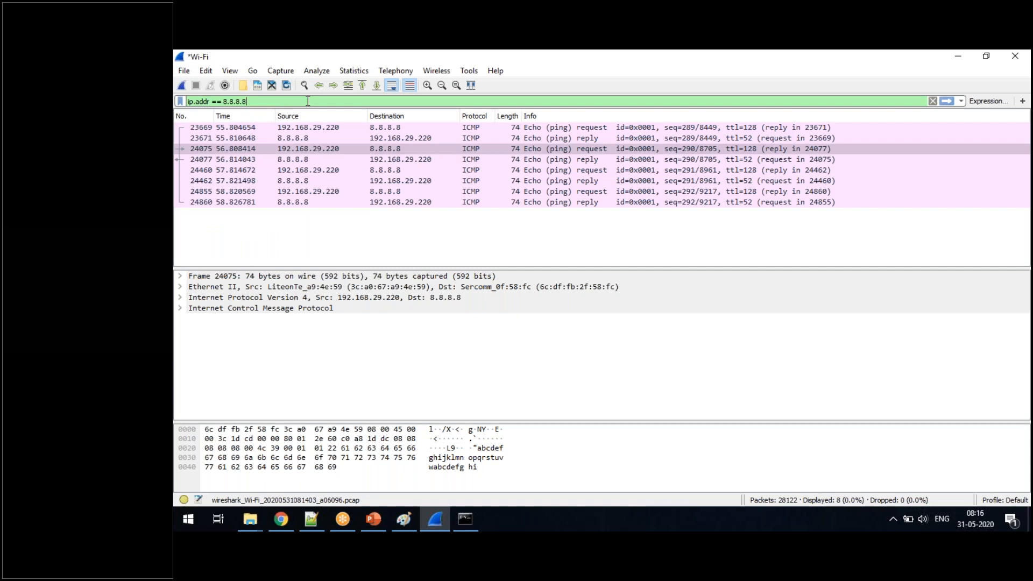
pyautogui.press('Return')
pyautogui.click(391, 458)
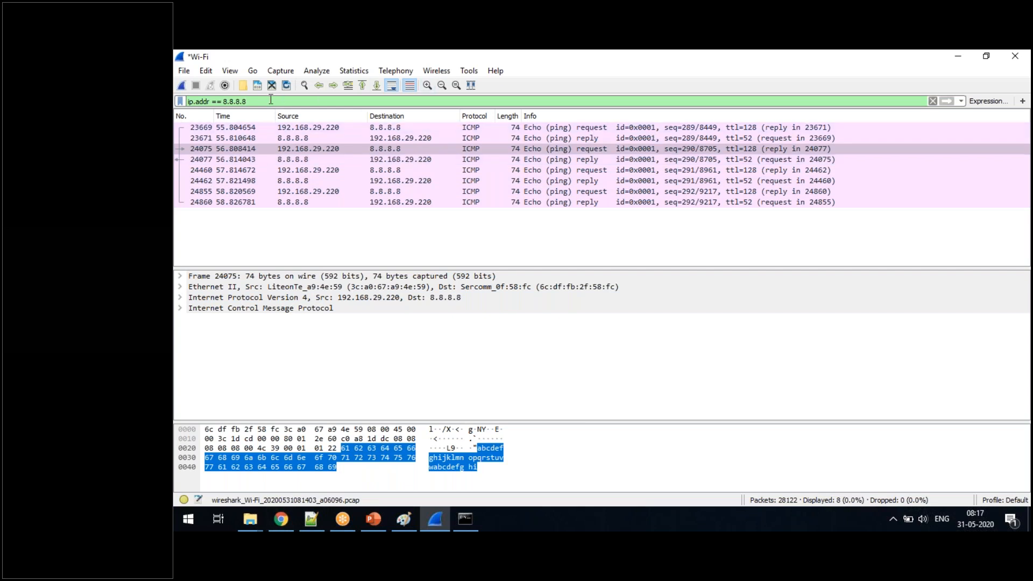
# - Start a new Wi-Fi capture without saving the captured packets
pyautogui.click(181, 86)
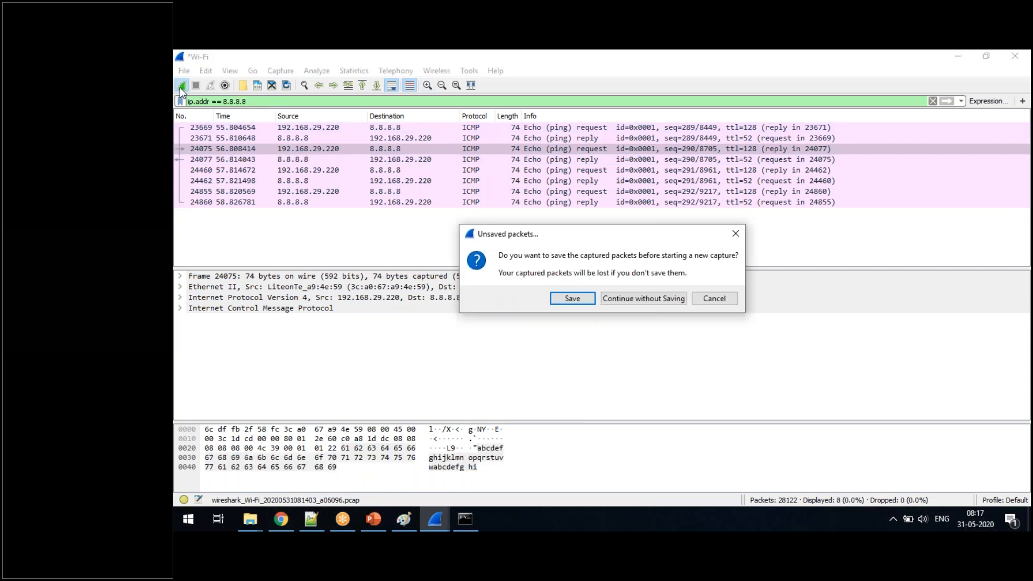
pyautogui.click(631, 300)
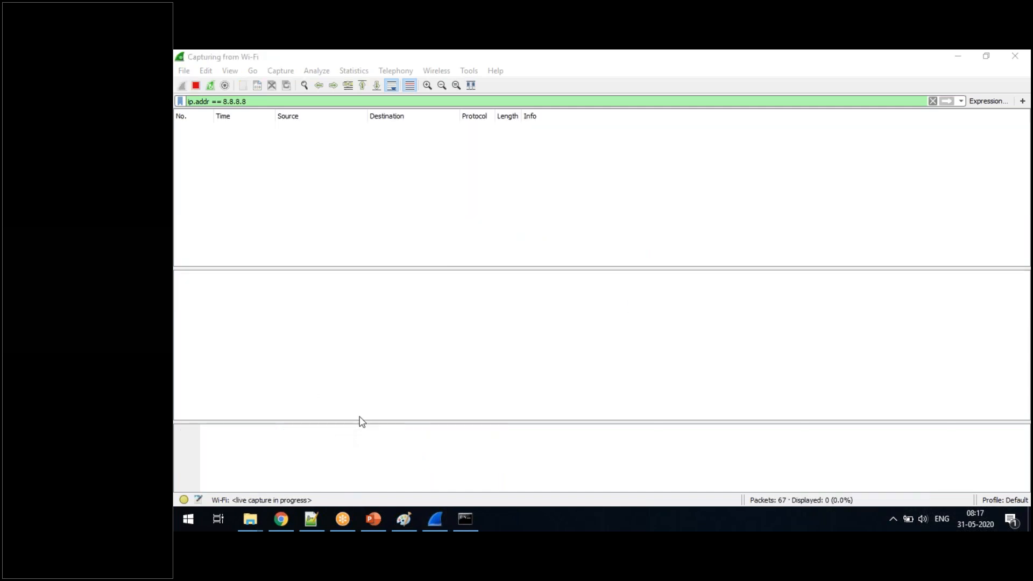
pyautogui.rightClick(288, 517)
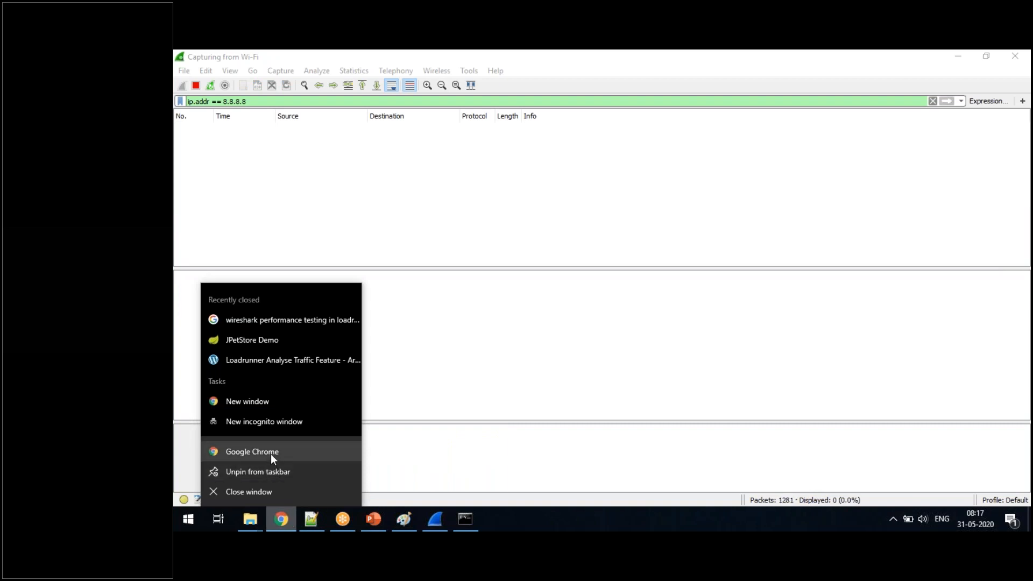
pyautogui.click(317, 523)
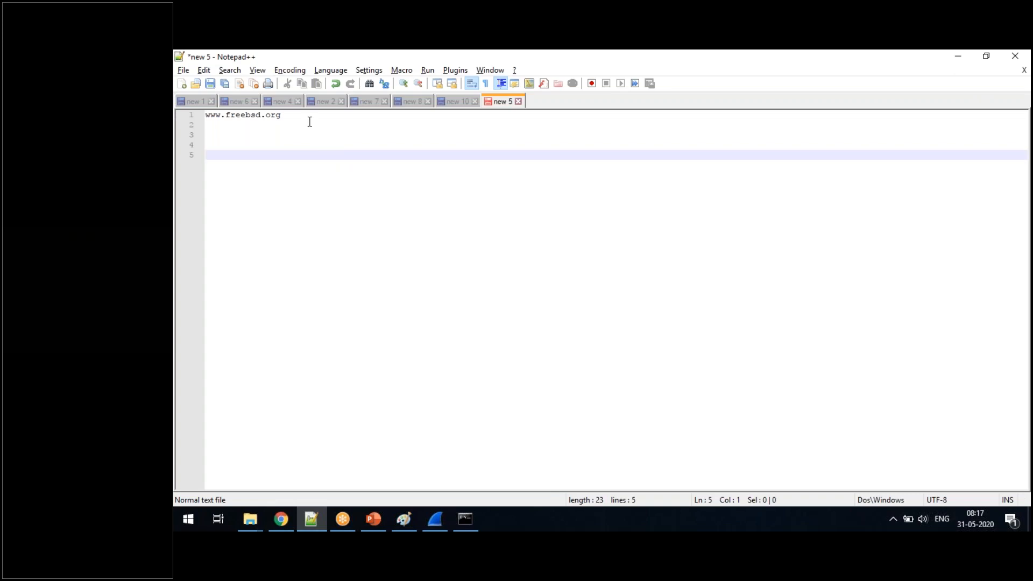
pyautogui.moveTo(309, 124); pyautogui.dragTo(182, 113)
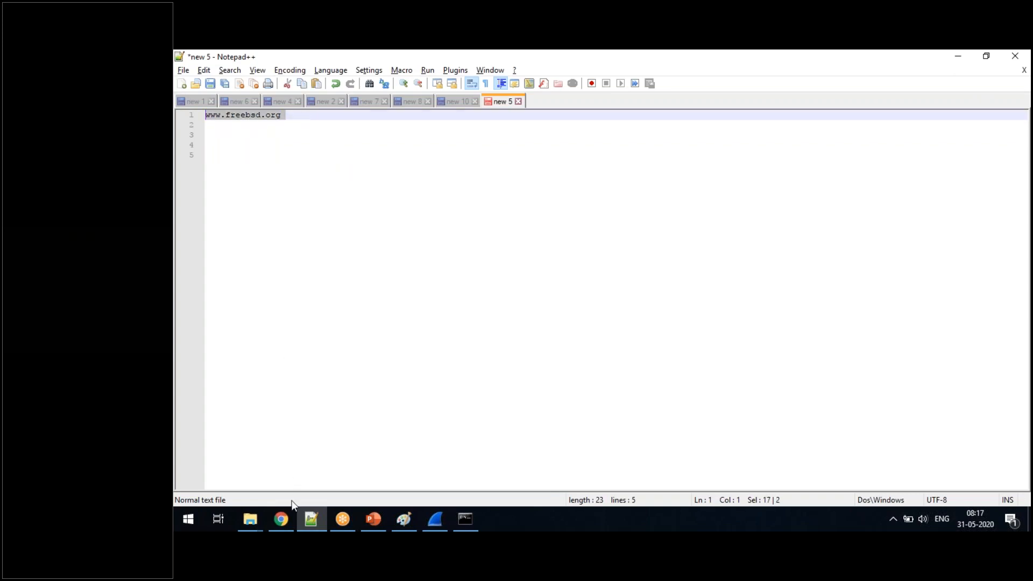
pyautogui.rightClick(282, 519)
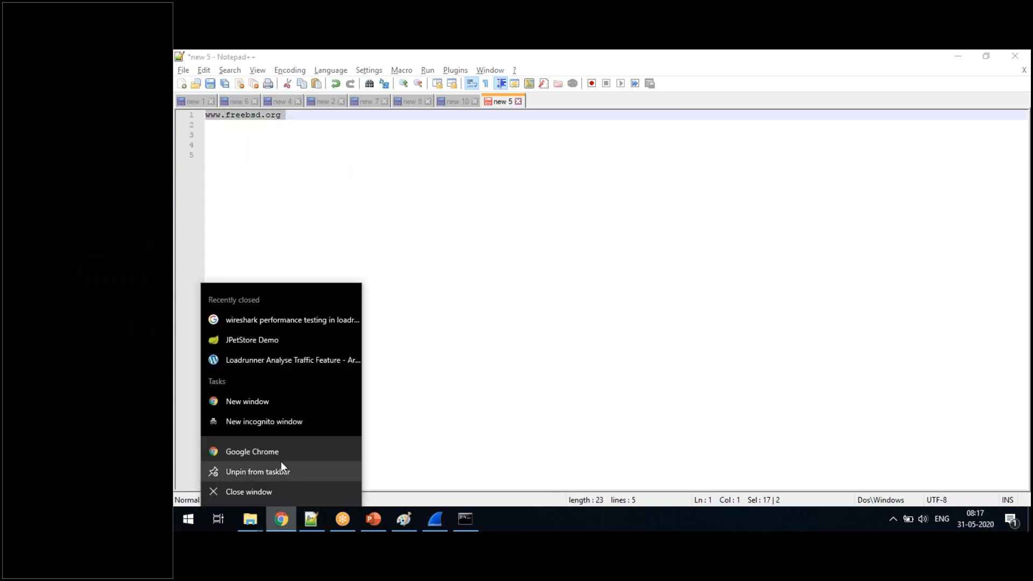
pyautogui.click(283, 453)
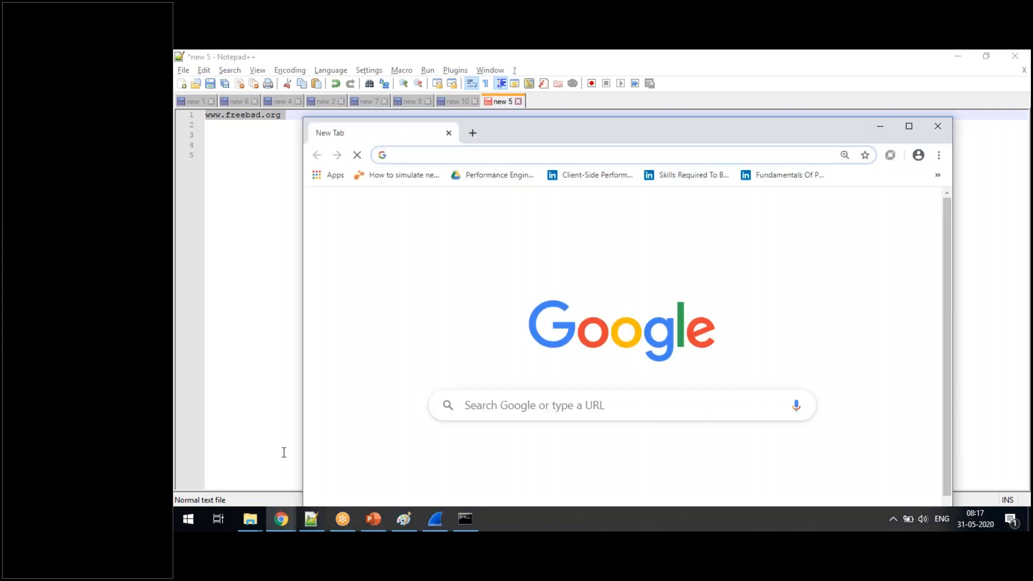
pyautogui.click(912, 126)
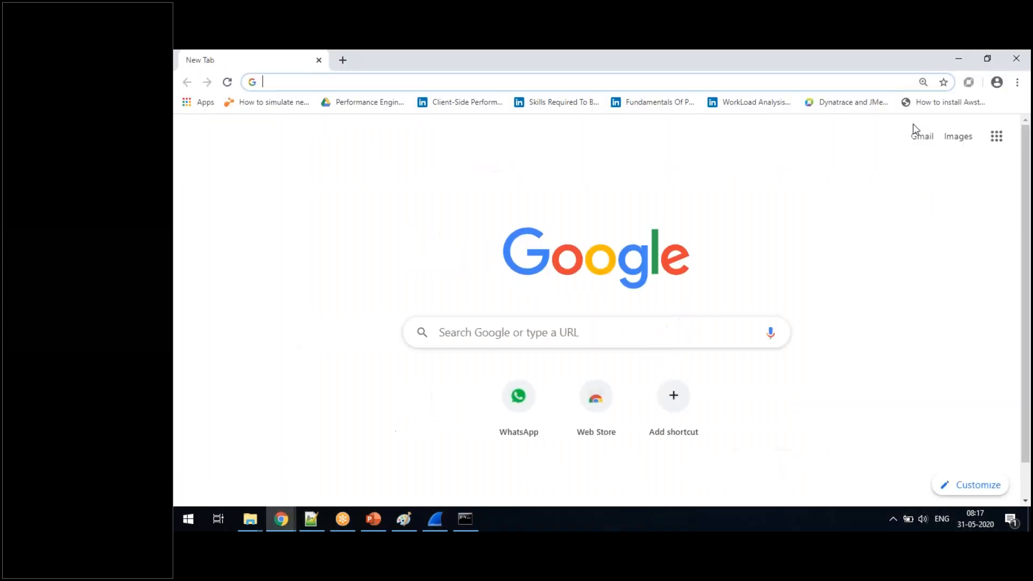
# - Clear the browsing data from Chrome's history page
pyautogui.click(1016, 84)
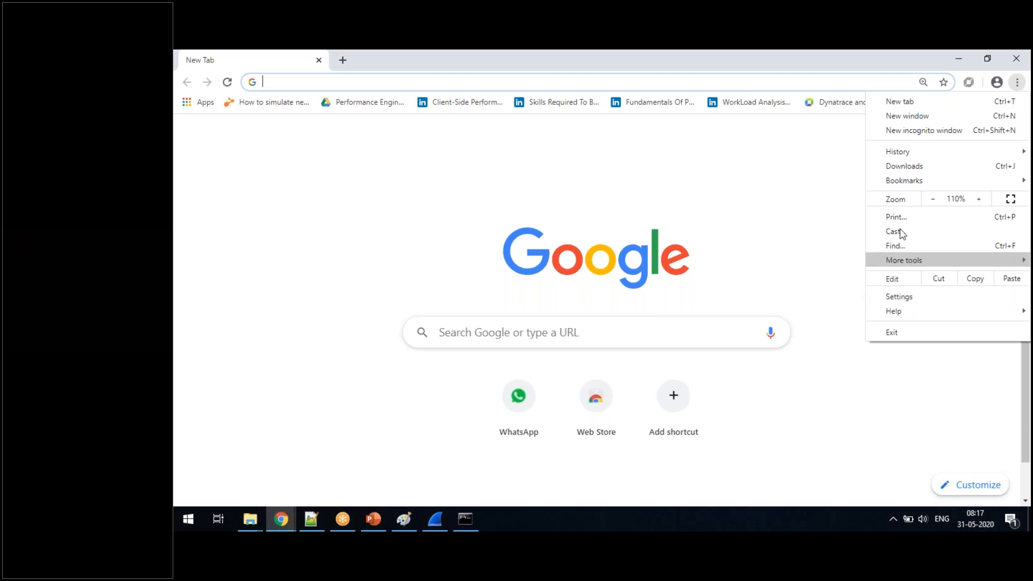
pyautogui.moveTo(901, 155)
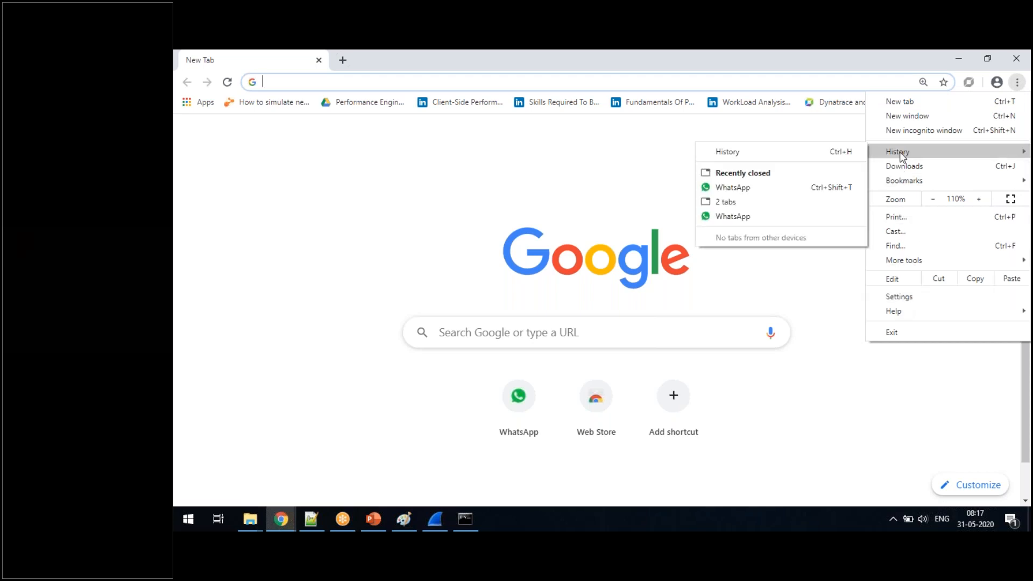
pyautogui.click(827, 153)
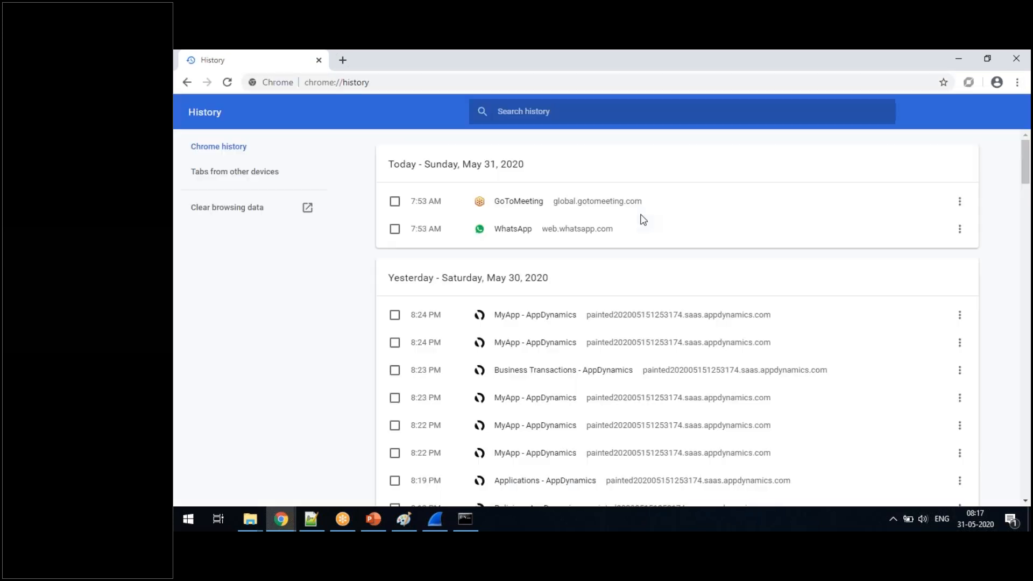
pyautogui.click(263, 211)
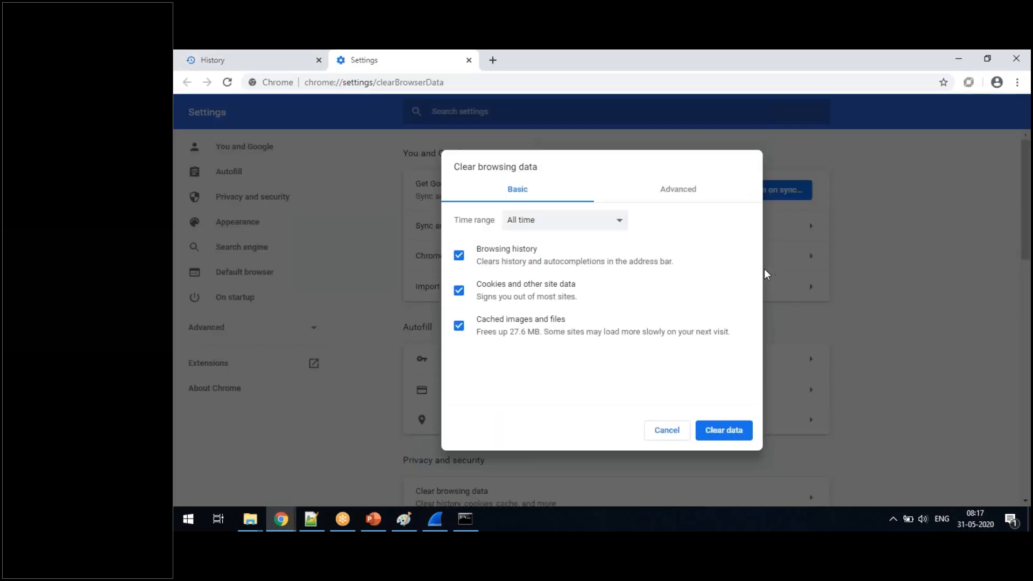
pyautogui.click(728, 430)
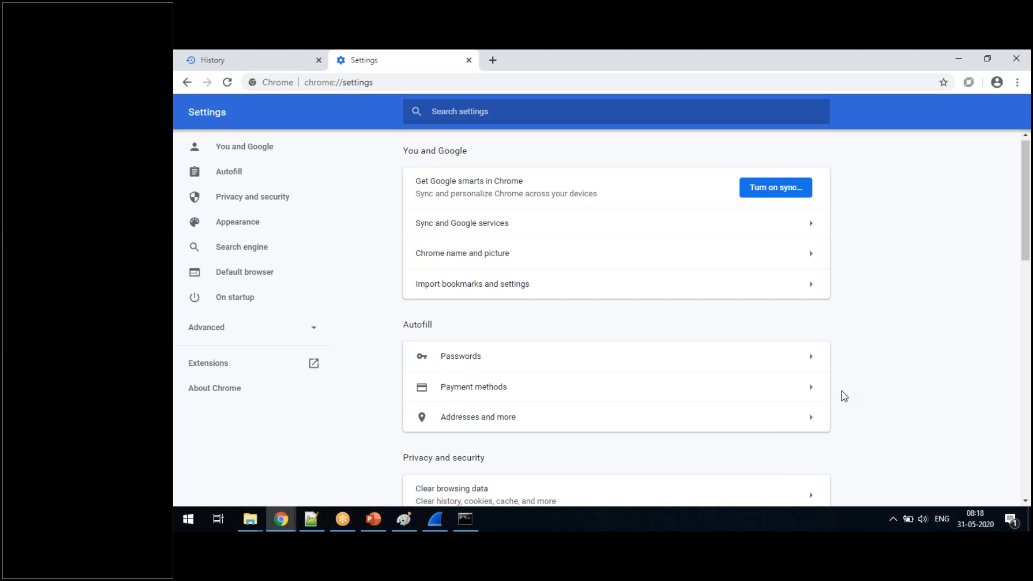
# - Search for wireshark download in a new tab and open the download page on wireshark.org
pyautogui.click(493, 61)
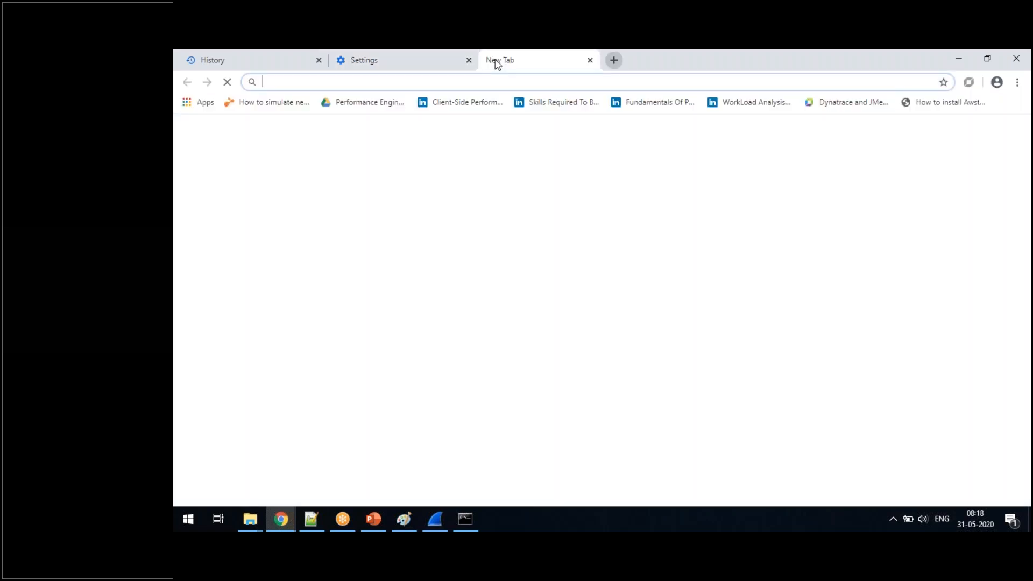
pyautogui.write('ww')
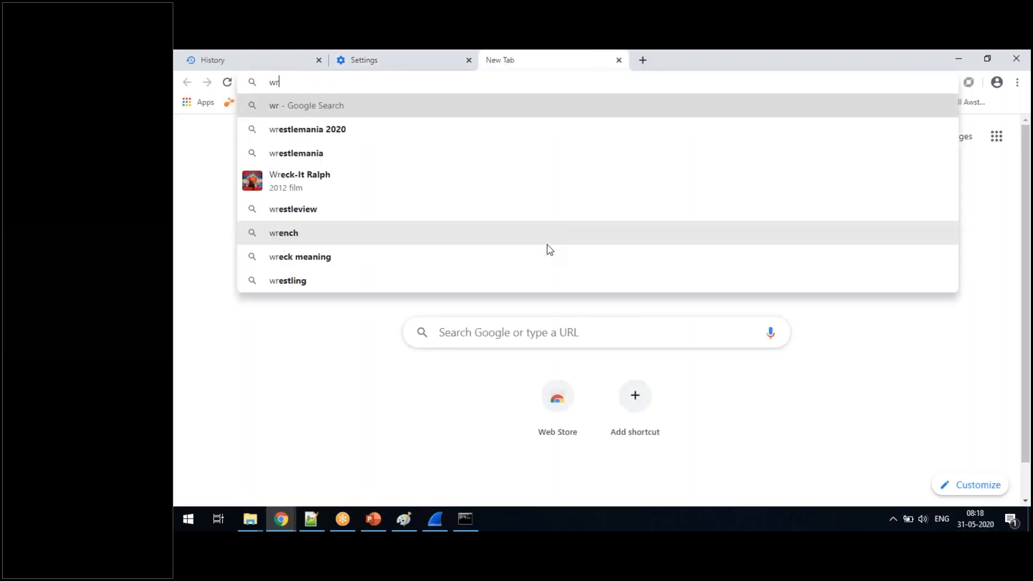
pyautogui.press('BackSpace')
pyautogui.press('BackSpace')
pyautogui.write('wire')
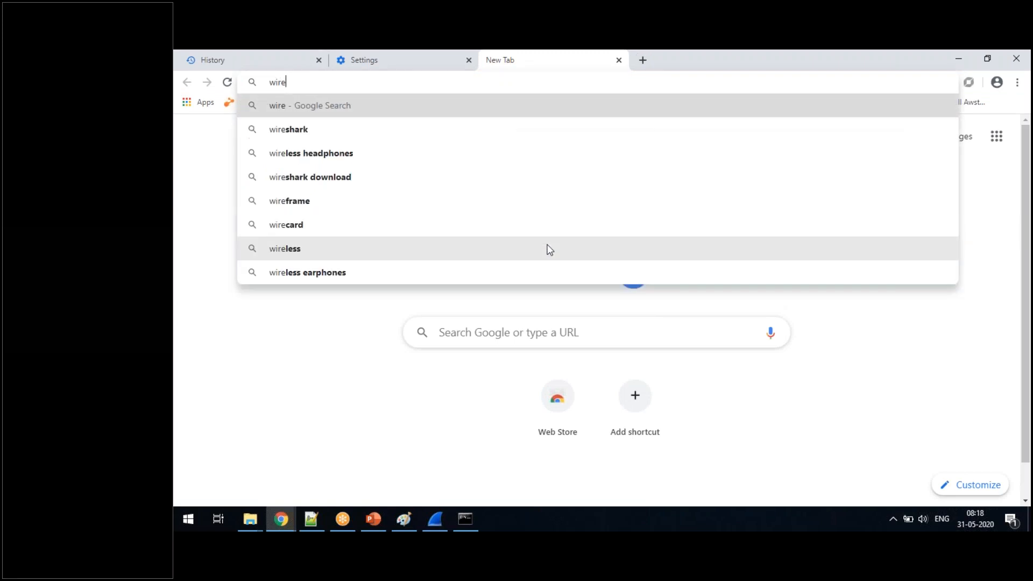
pyautogui.write('shark')
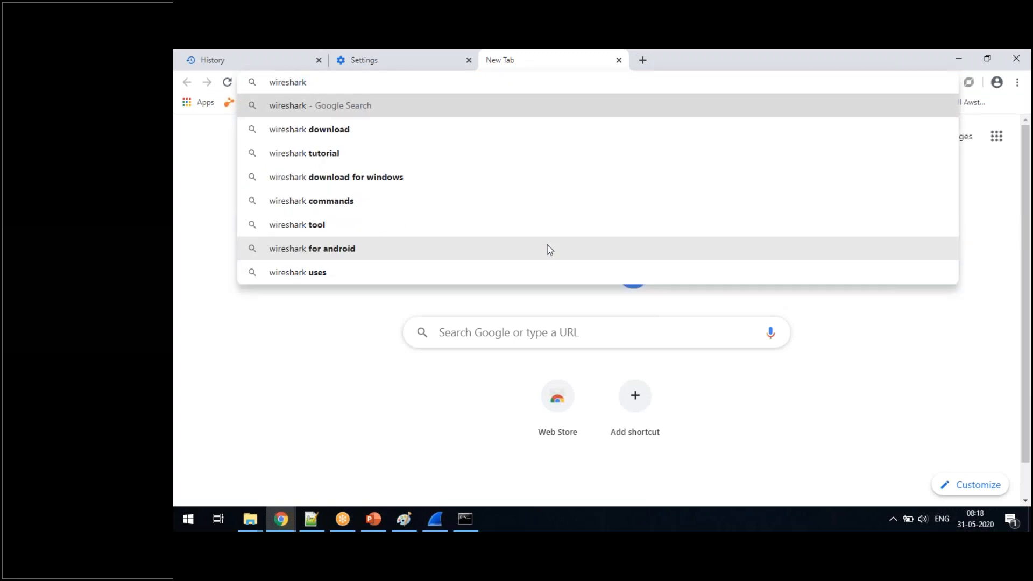
pyautogui.press('Down')
pyautogui.press('Return')
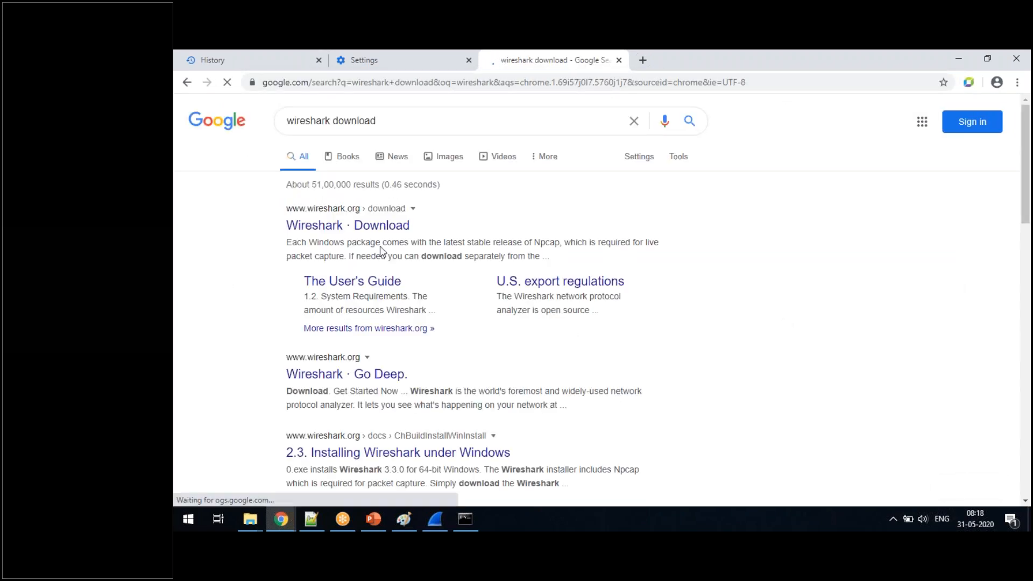
pyautogui.click(380, 229)
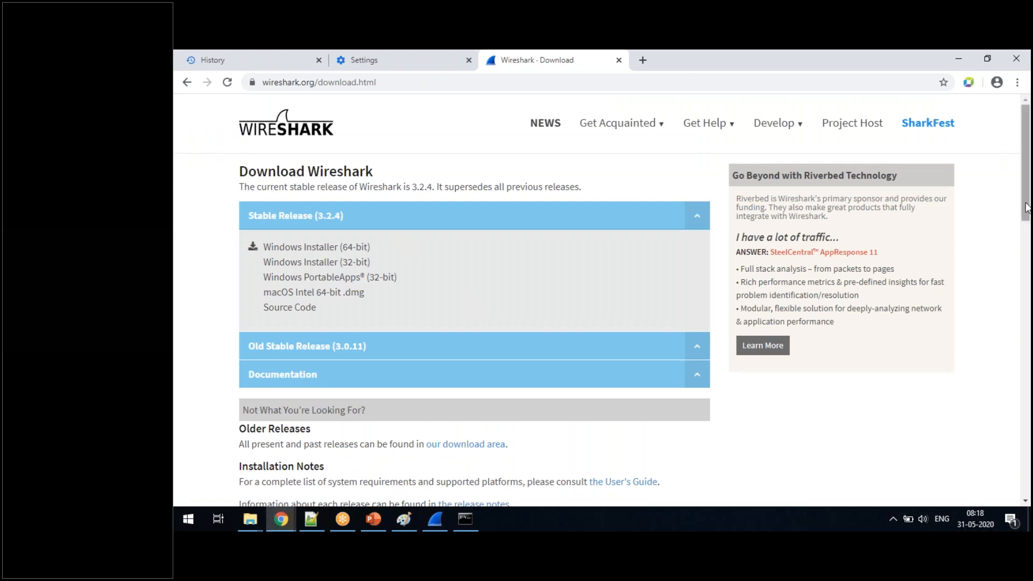
# - Look over the download page, minimize Chrome, and stop the running Wi-Fi capture in Wireshark
pyautogui.scroll(-1, 1027, 214)
pyautogui.moveTo(1026, 214); pyautogui.dragTo(1029, 225)
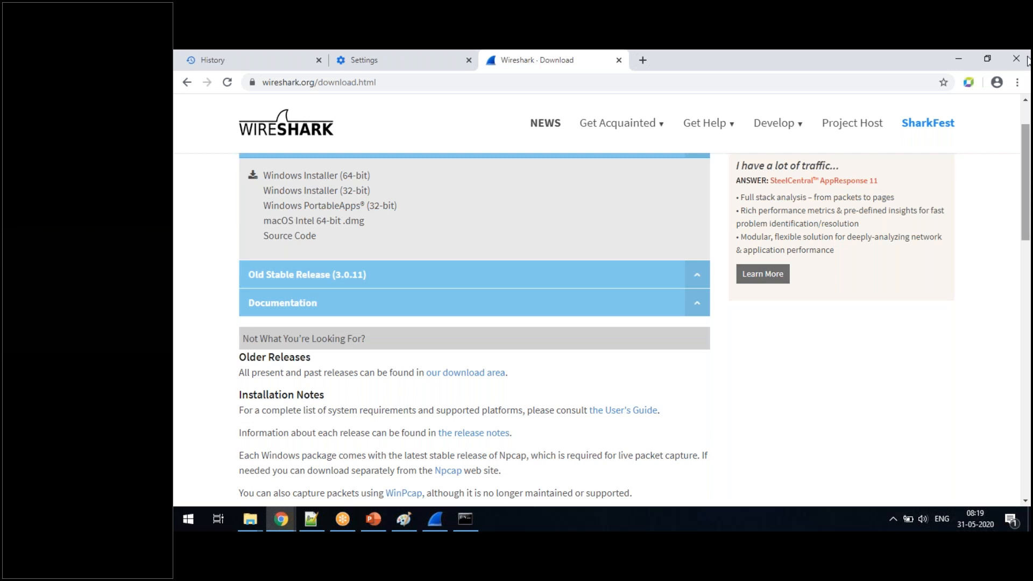
pyautogui.click(961, 59)
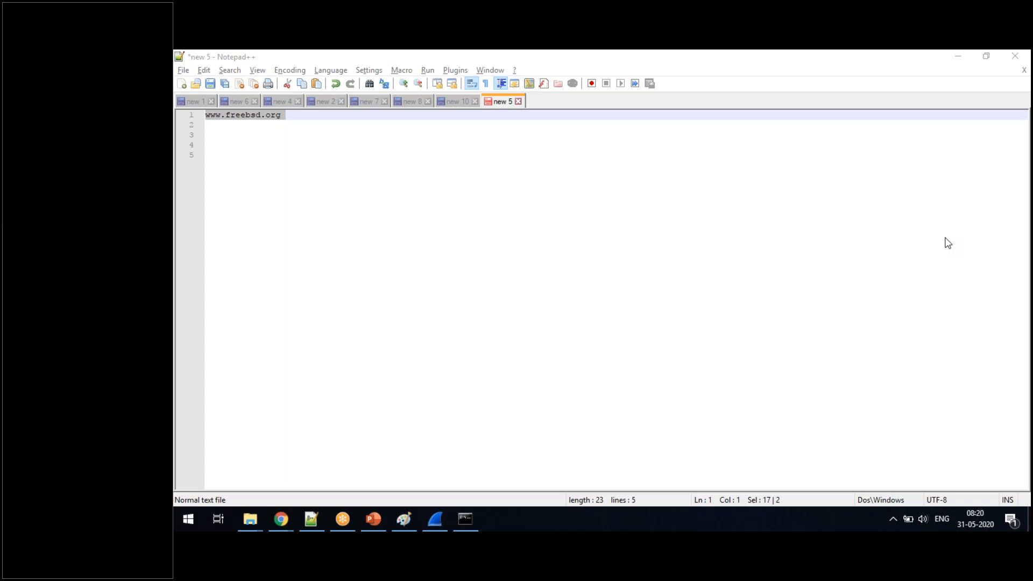
pyautogui.click(434, 518)
pyautogui.click(286, 72)
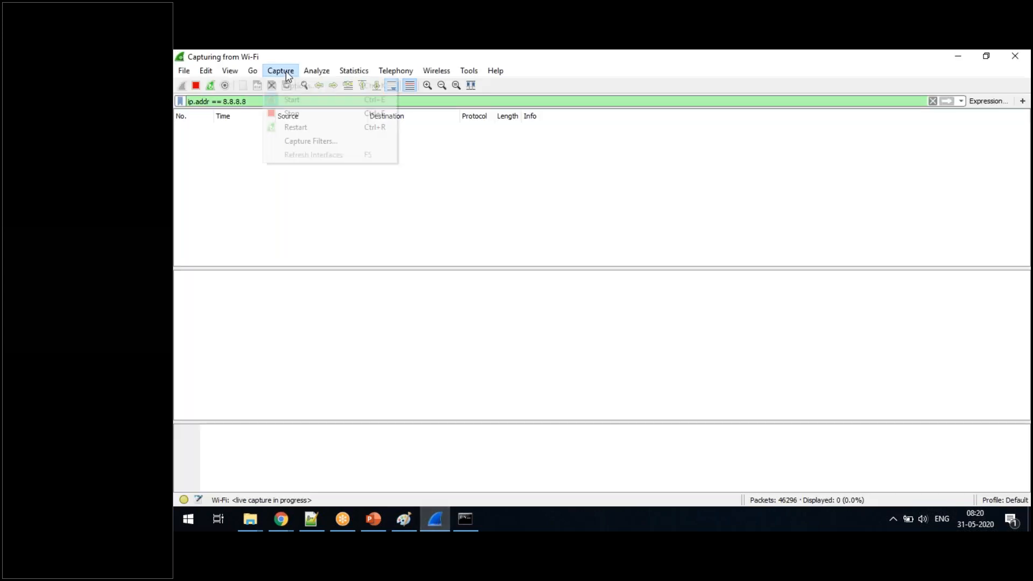
pyautogui.click(197, 86)
pyautogui.click(197, 86)
# - Open the capture options, review the available input interfaces, and close the dialog without starting a capture
pyautogui.click(291, 70)
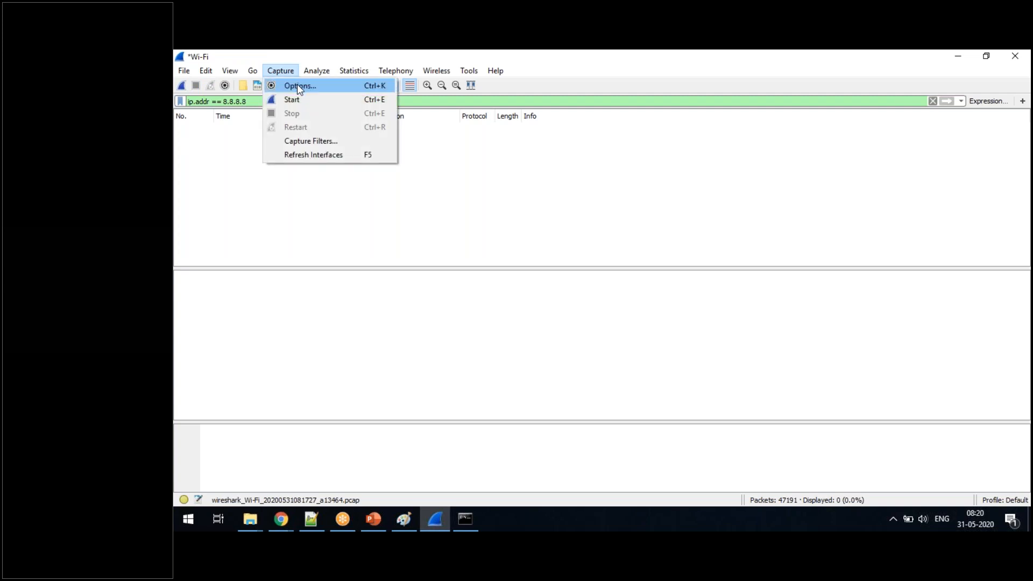
pyautogui.click(297, 85)
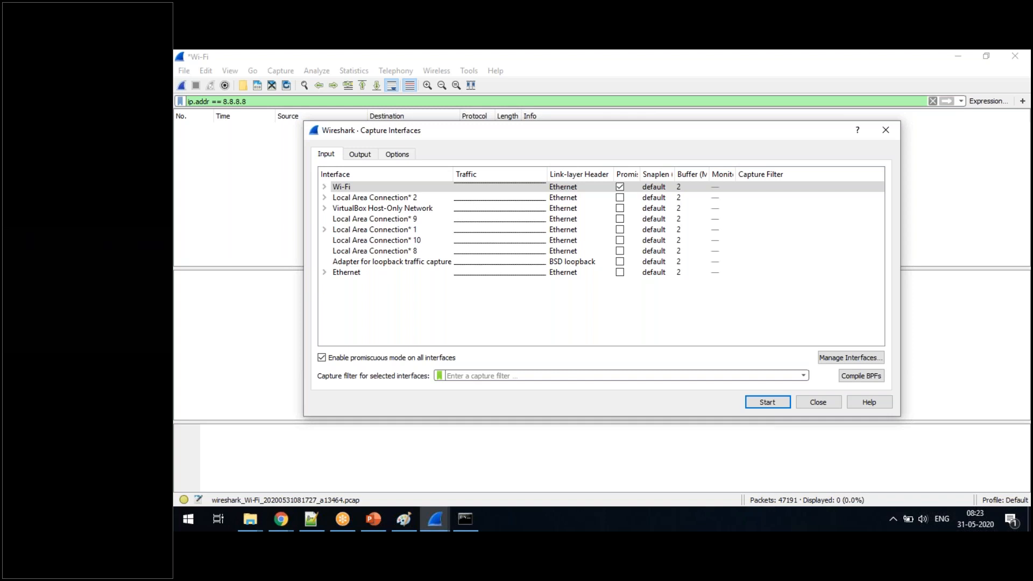
pyautogui.click(819, 403)
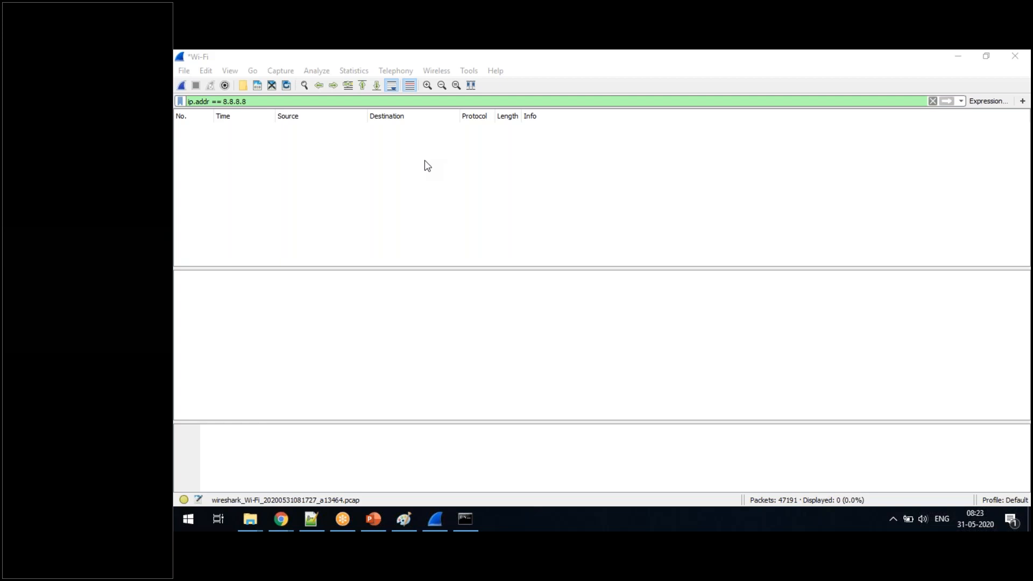
# - Clear the display filter and review the output file settings in the capture options
pyautogui.moveTo(259, 101); pyautogui.dragTo(181, 101)
pyautogui.press('BackSpace')
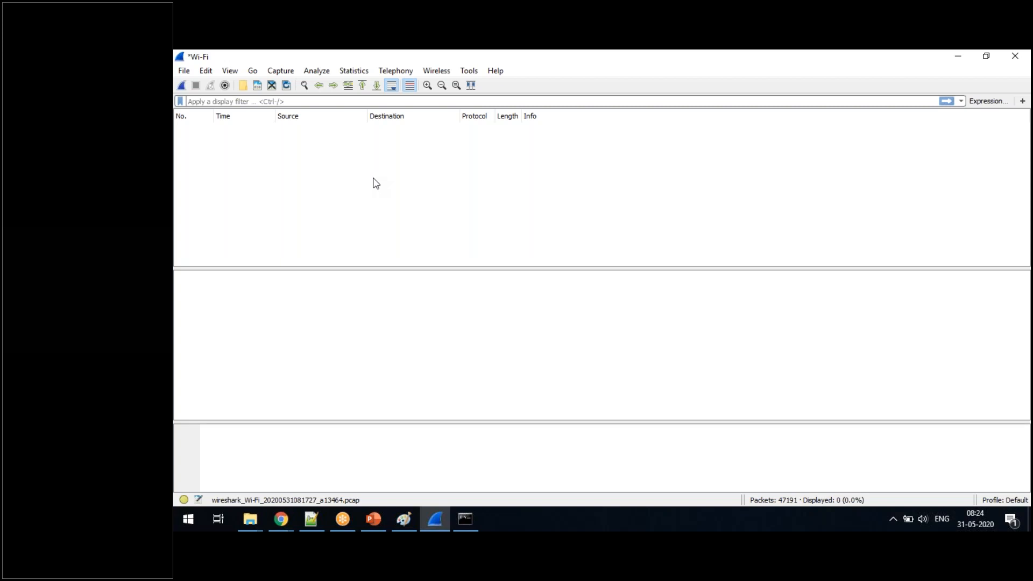
pyautogui.click(280, 71)
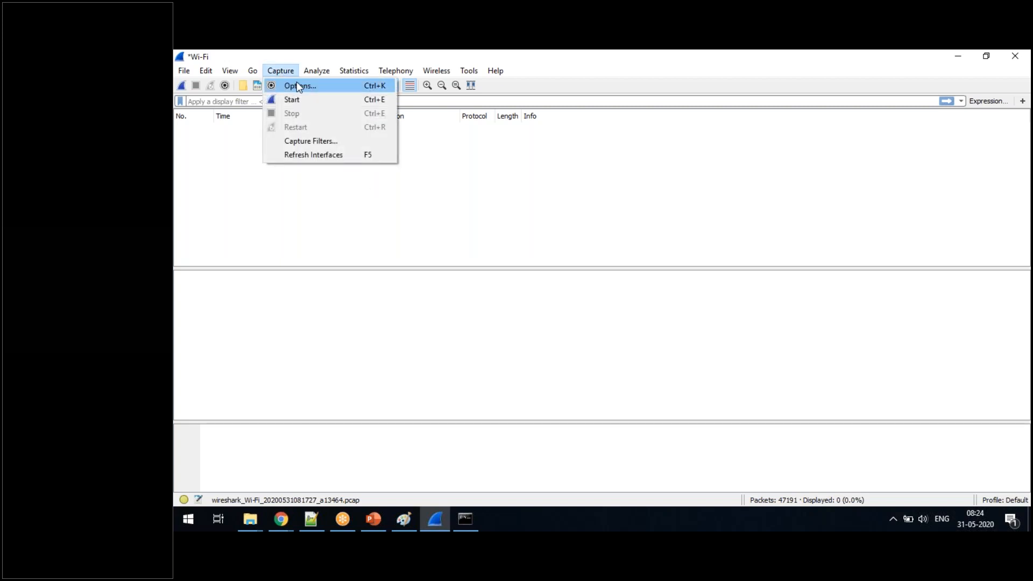
pyautogui.click(298, 85)
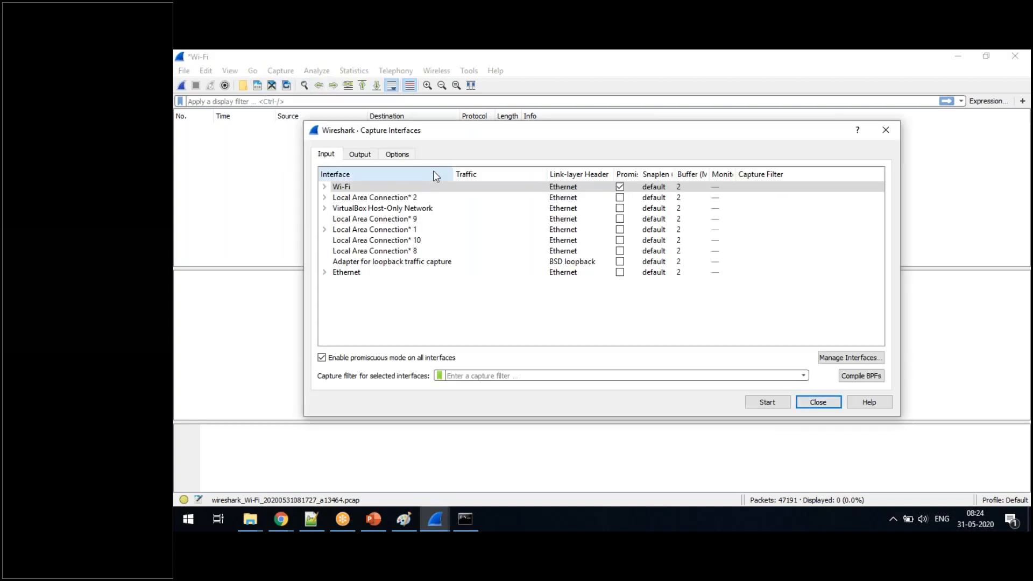
pyautogui.click(367, 159)
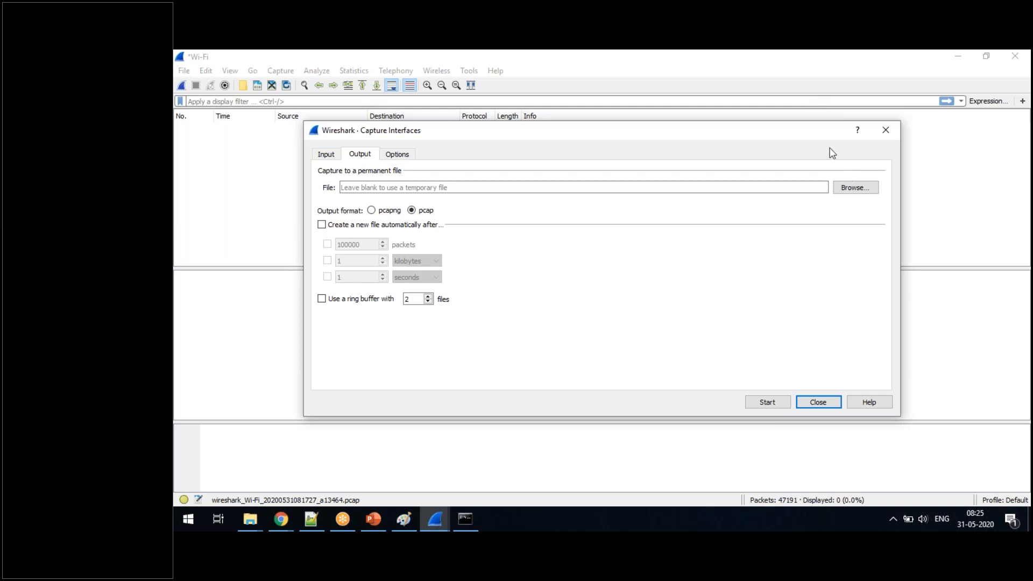
pyautogui.click(808, 100)
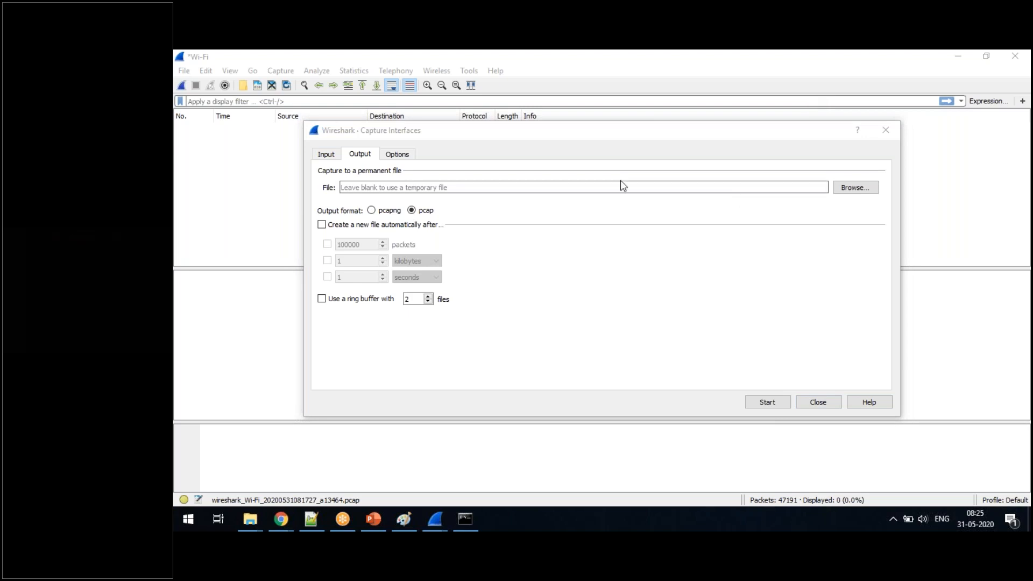
pyautogui.click(817, 402)
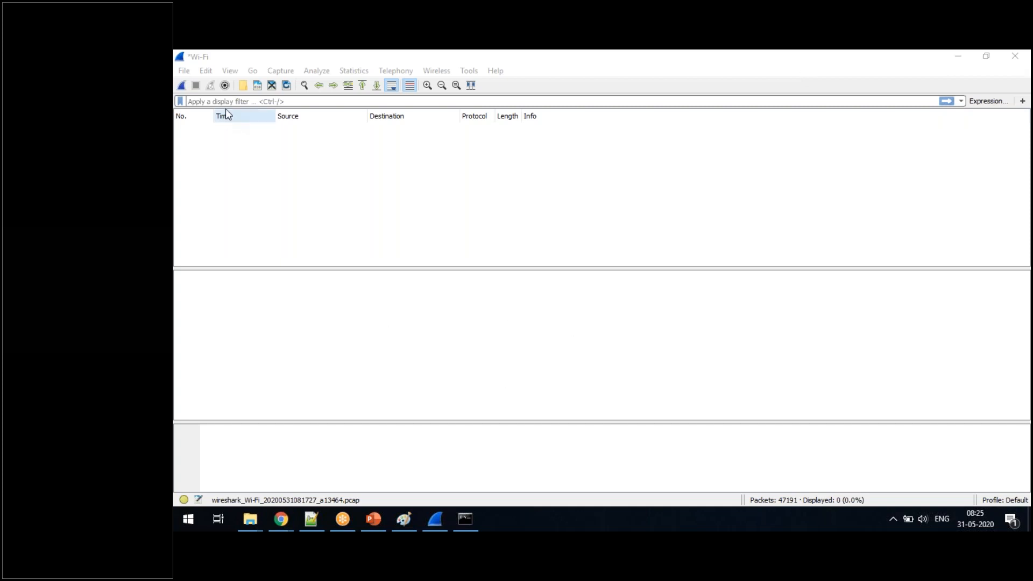
# - Start a new Wi-Fi capture from the capture options, continuing without saving the captured packets
pyautogui.click(272, 74)
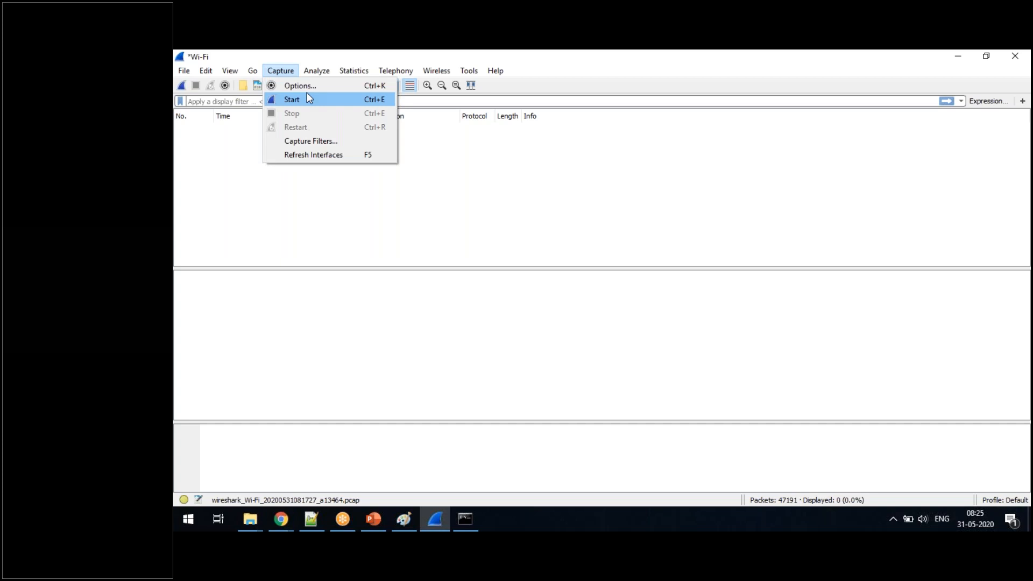
pyautogui.click(309, 86)
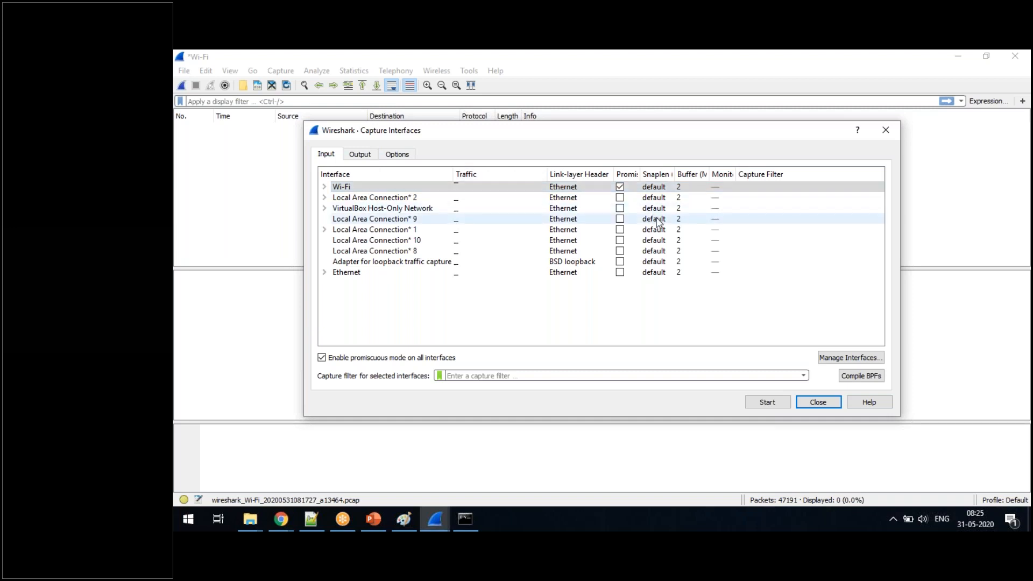
pyautogui.click(753, 403)
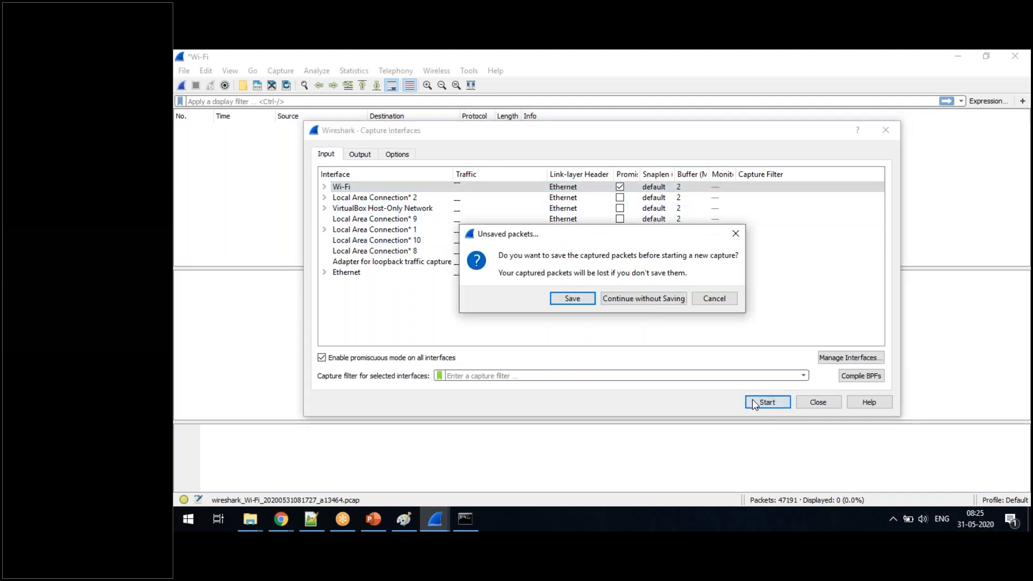
pyautogui.click(633, 299)
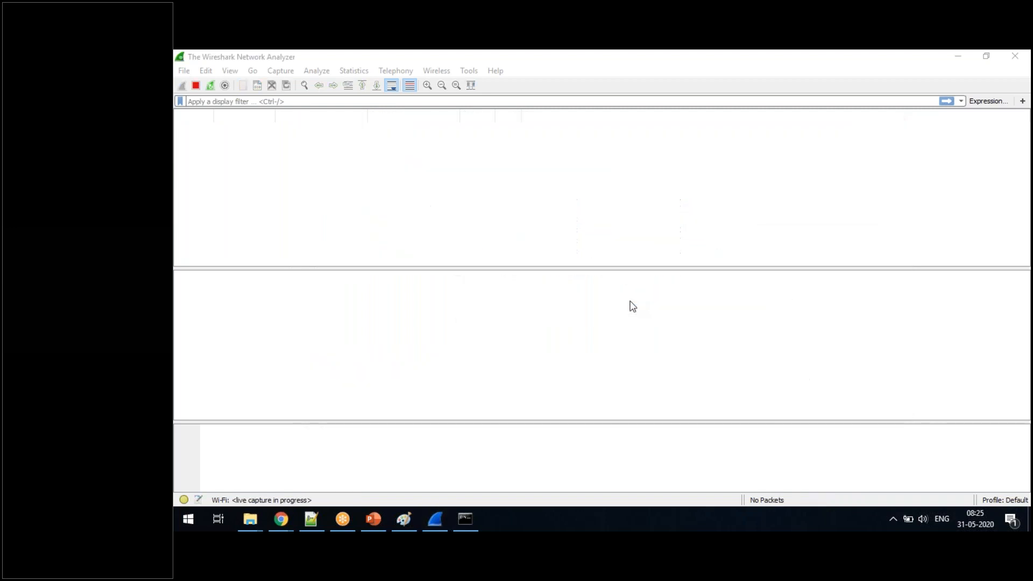
# - Switch to the Chrome window with the Wireshark download page and close its Wireshark Download and Settings tabs
pyautogui.moveTo(281, 519)
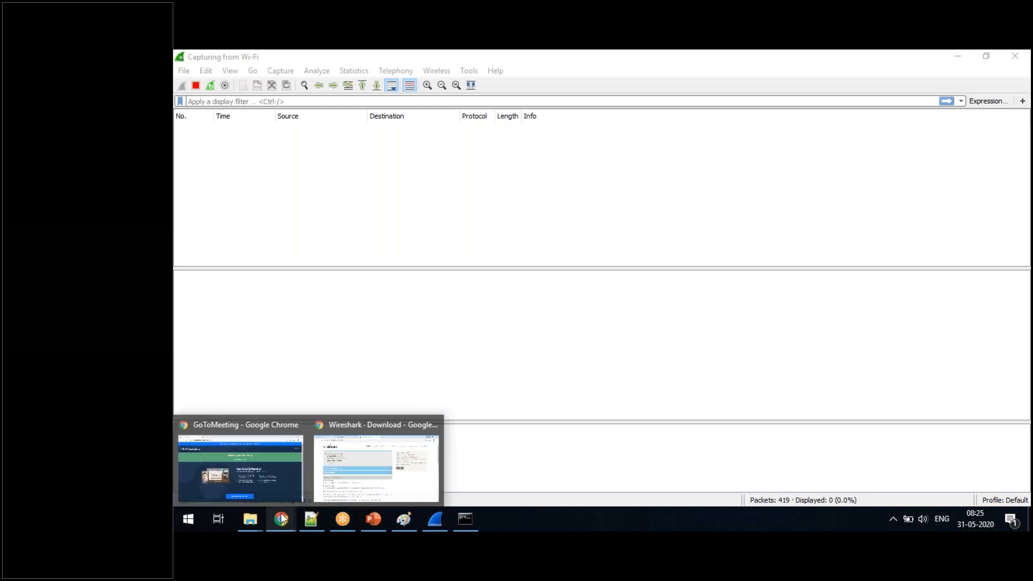
pyautogui.click(354, 464)
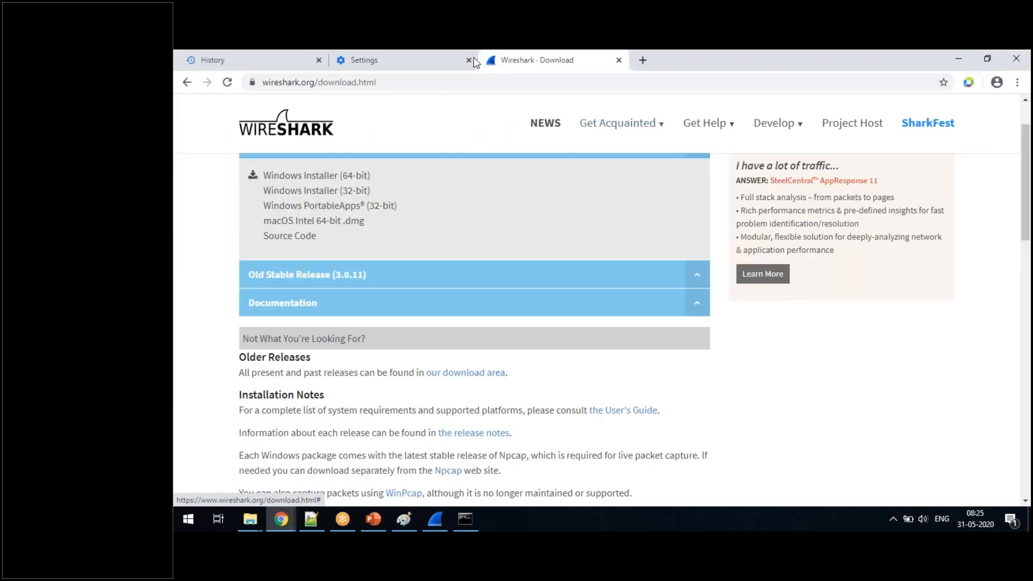
pyautogui.rightClick(486, 65)
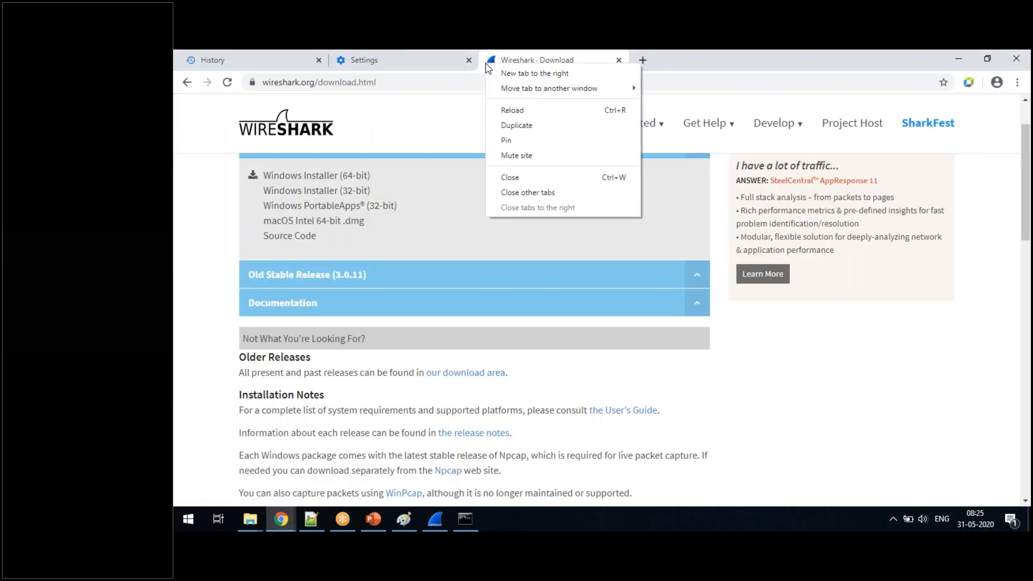
pyautogui.click(525, 176)
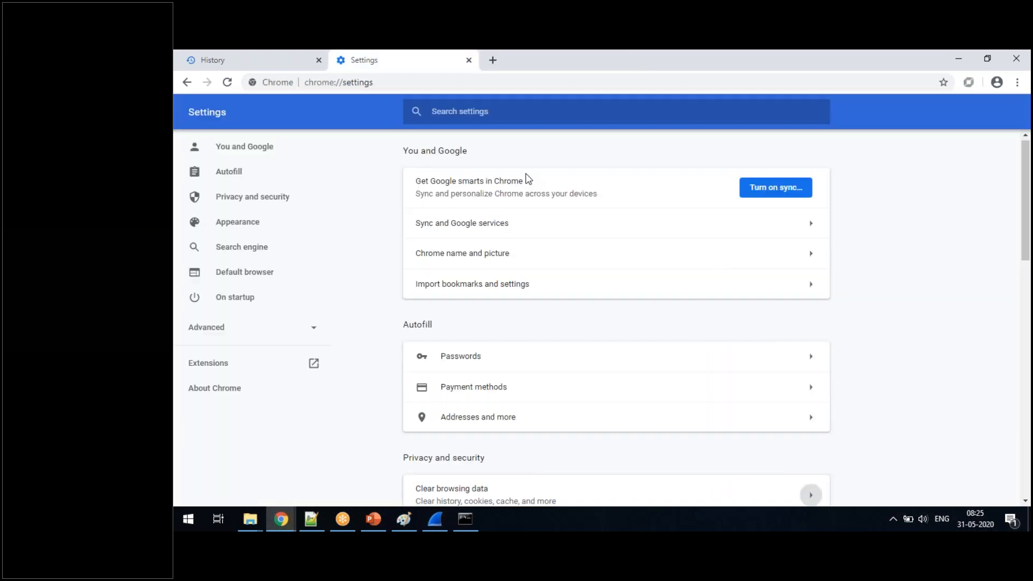
pyautogui.click(469, 60)
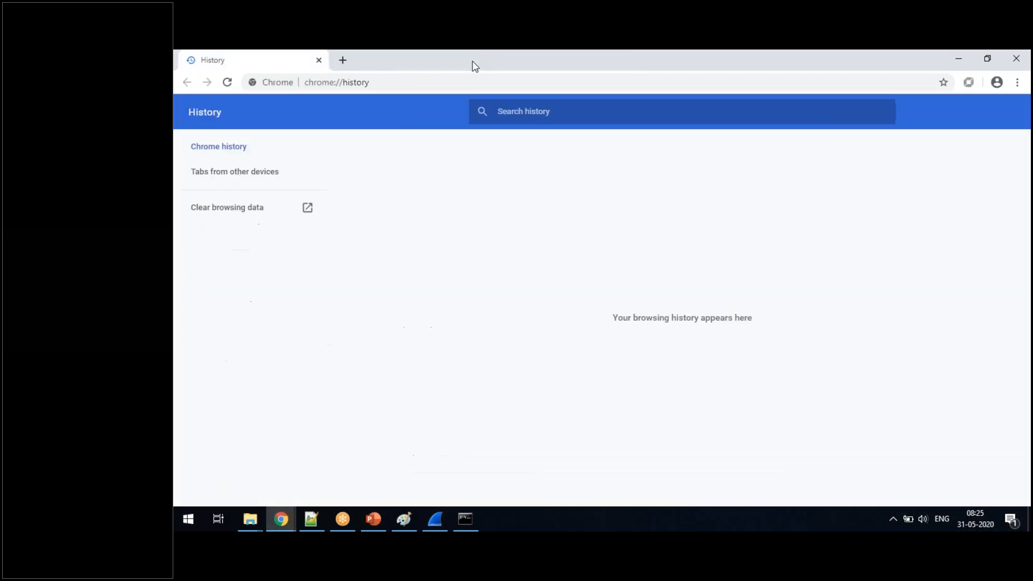
# - Clear all-time browsing history, cookies, and cached files from Chrome's history page, and close the Settings tab
pyautogui.click(211, 216)
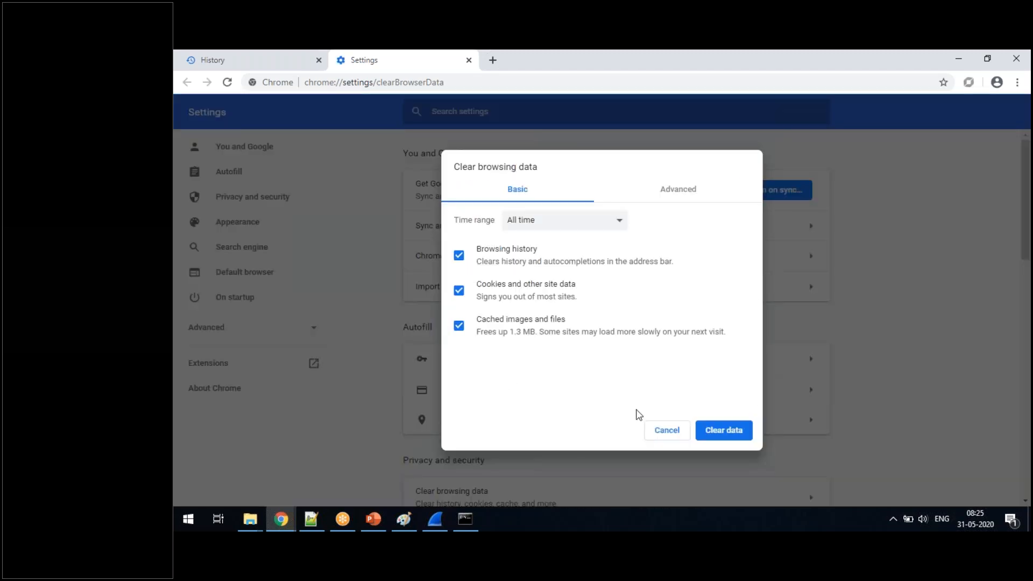
pyautogui.click(724, 430)
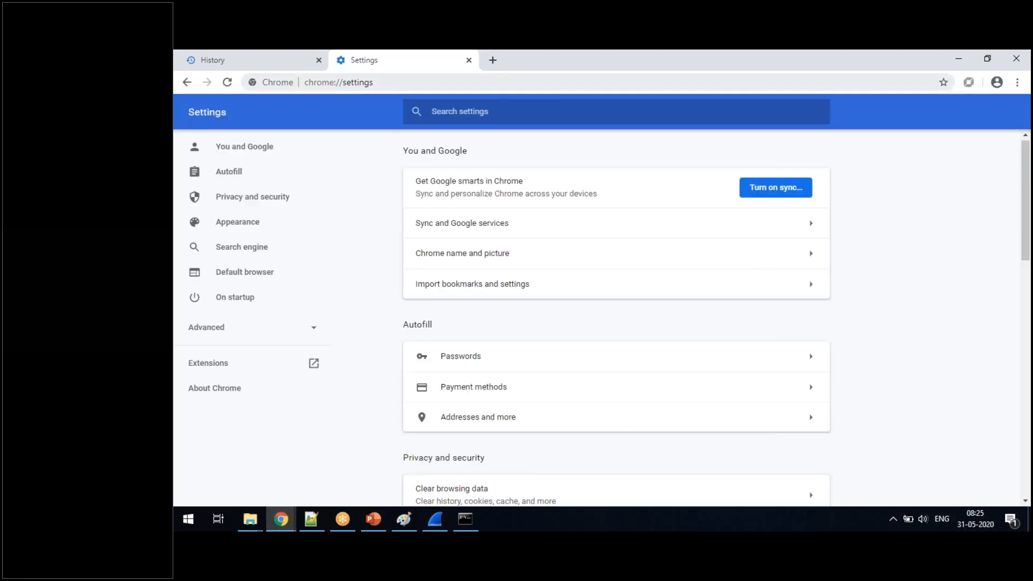
pyautogui.click(468, 60)
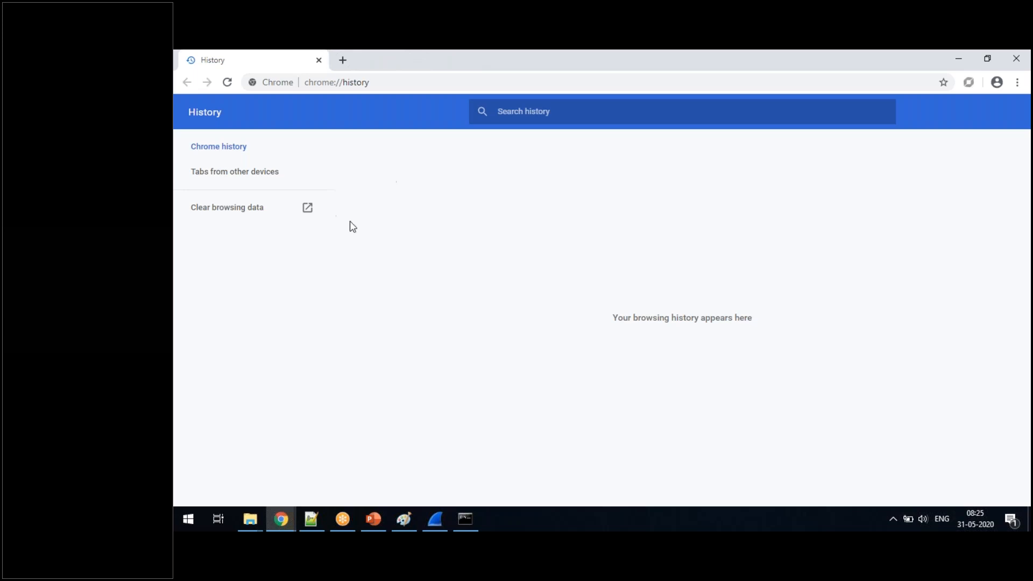
pyautogui.click(433, 522)
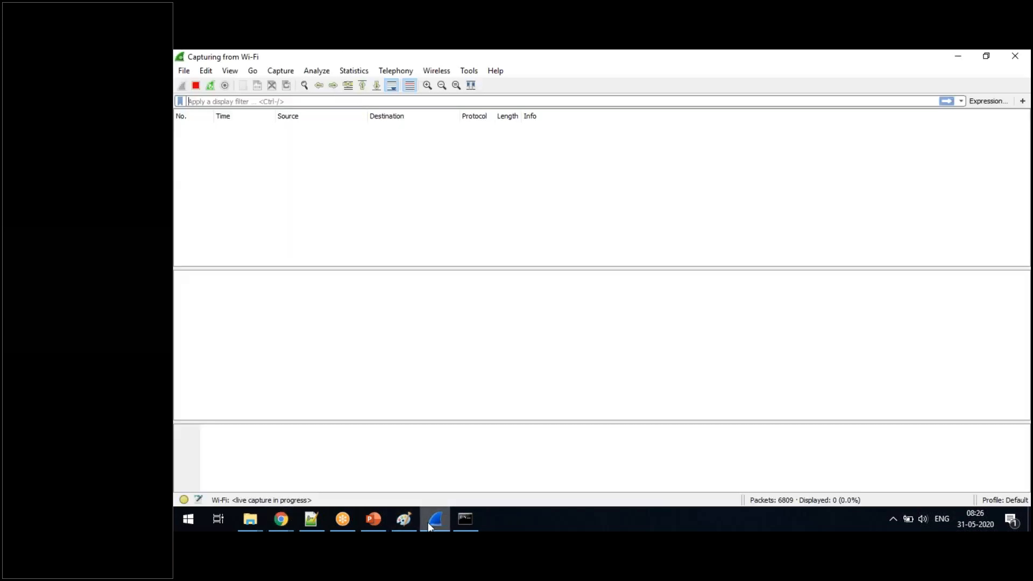
pyautogui.click(430, 525)
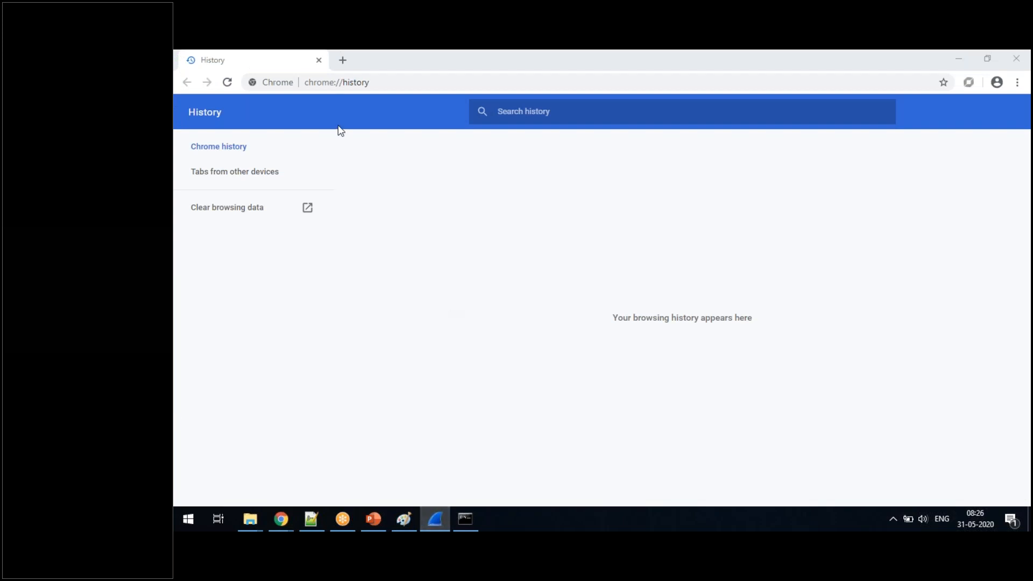
pyautogui.click(389, 82)
pyautogui.write('www.freebsd.org')
pyautogui.press('Return')
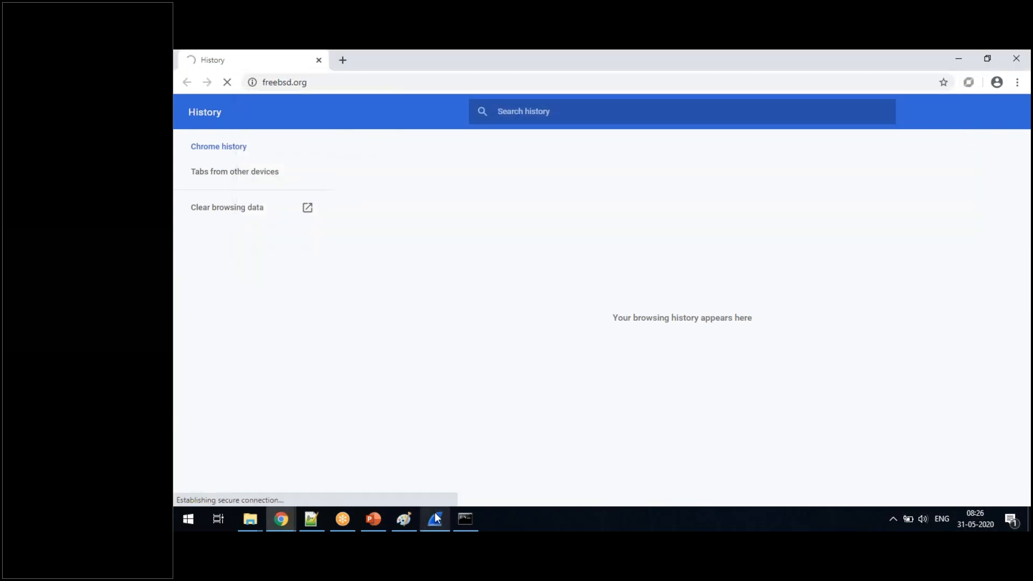
# - Alternate between Wireshark and Chrome to check the live capture while the freebsd.org page loads
pyautogui.click(435, 512)
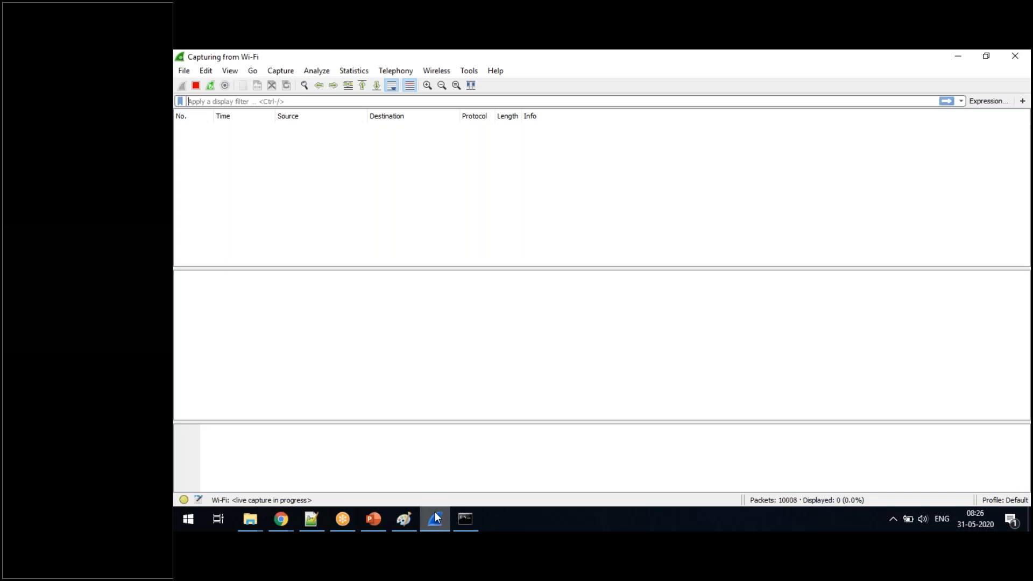
pyautogui.click(435, 512)
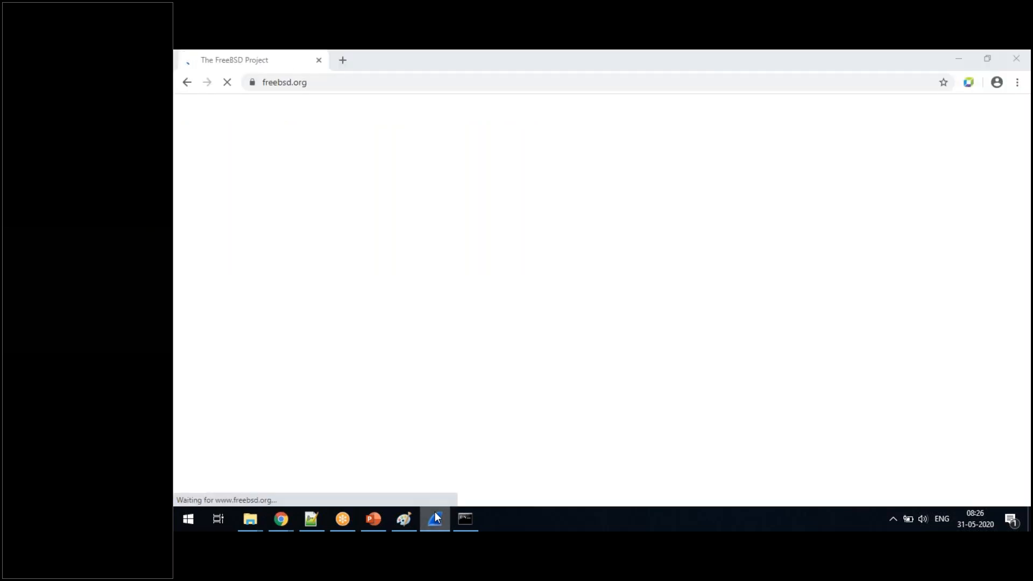
pyautogui.click(434, 512)
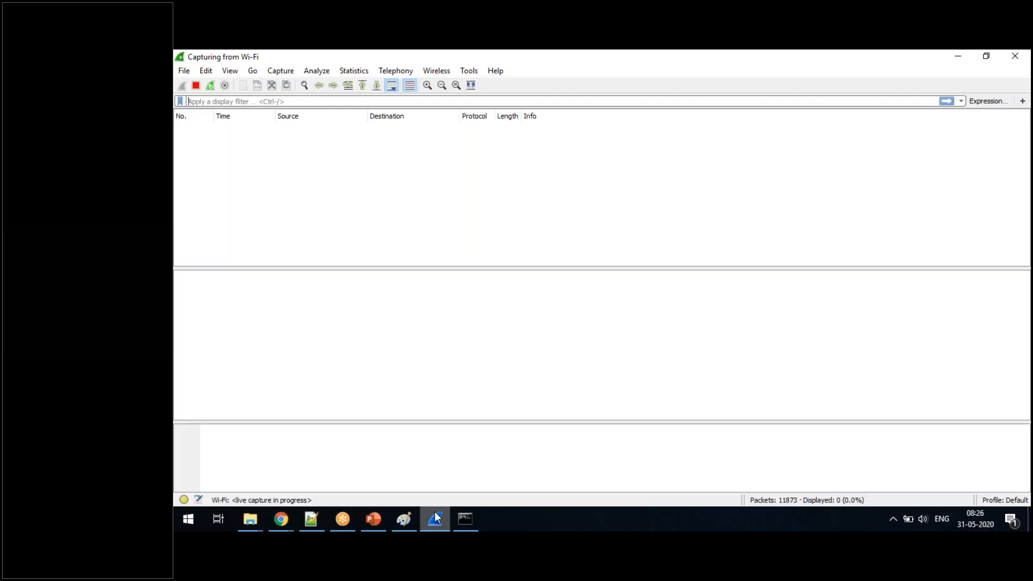
pyautogui.click(435, 513)
pyautogui.click(435, 513)
pyautogui.click(435, 513)
pyautogui.click(434, 512)
# - End the current capture and start a fresh Wi-Fi capture without saving the captured packets
pyautogui.click(209, 86)
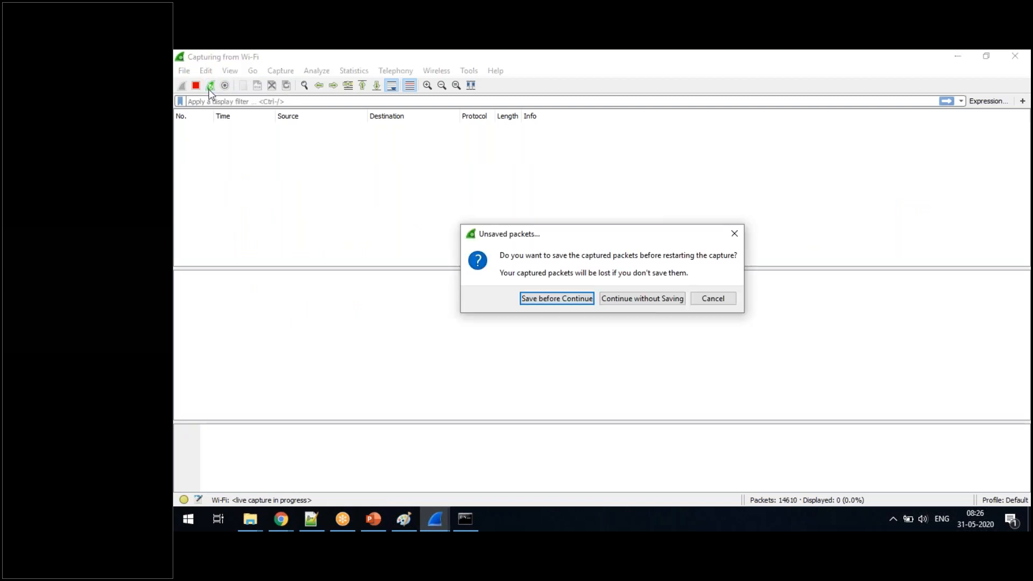
pyautogui.click(586, 299)
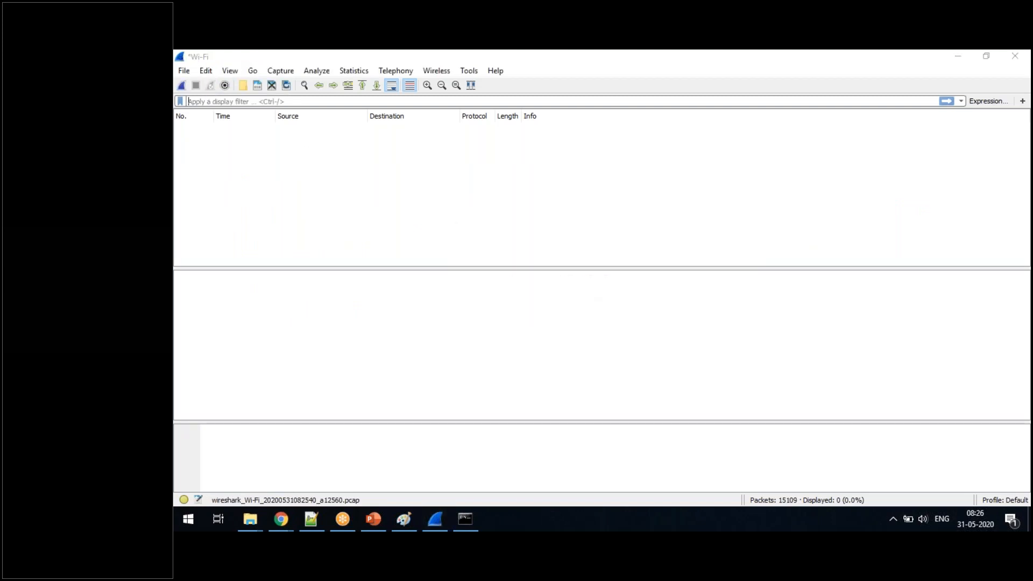
pyautogui.click(502, 326)
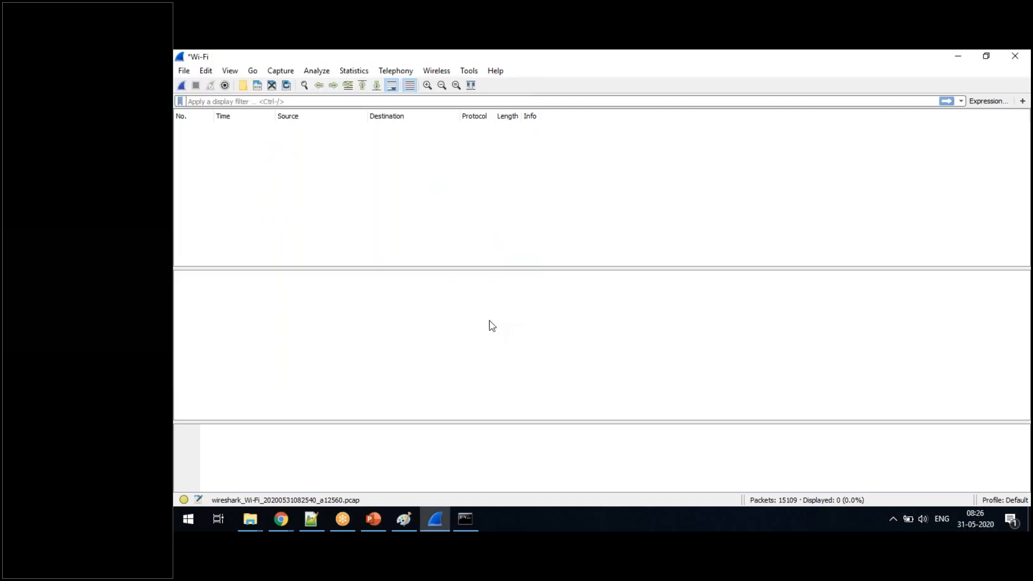
pyautogui.click(182, 85)
pyautogui.click(659, 300)
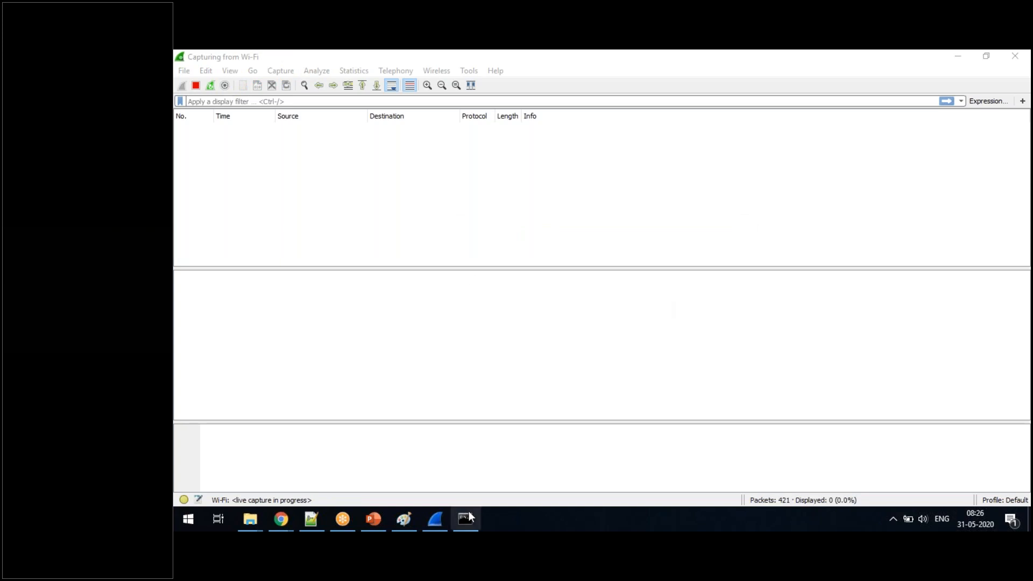
pyautogui.rightClick(277, 520)
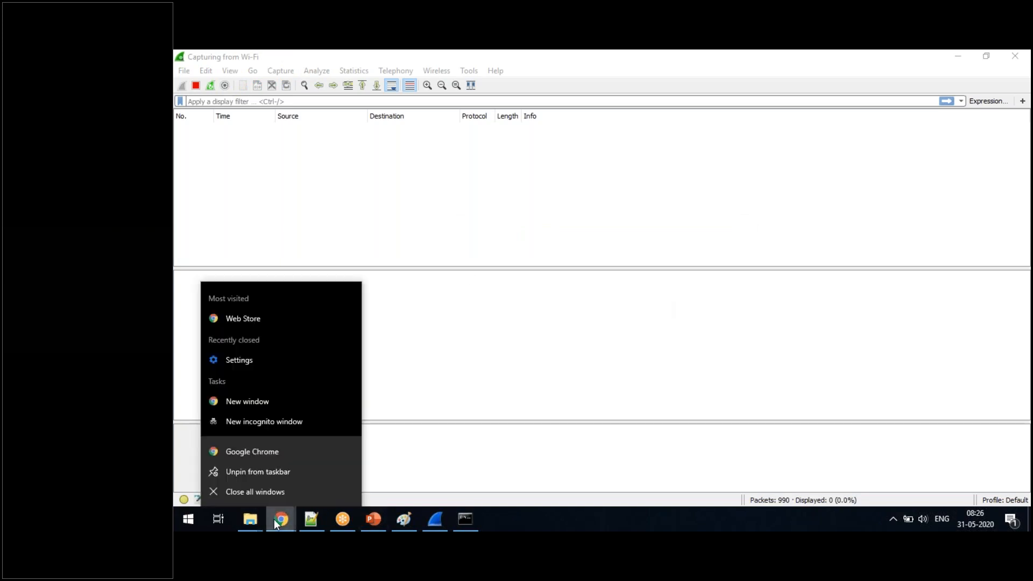
pyautogui.click(253, 423)
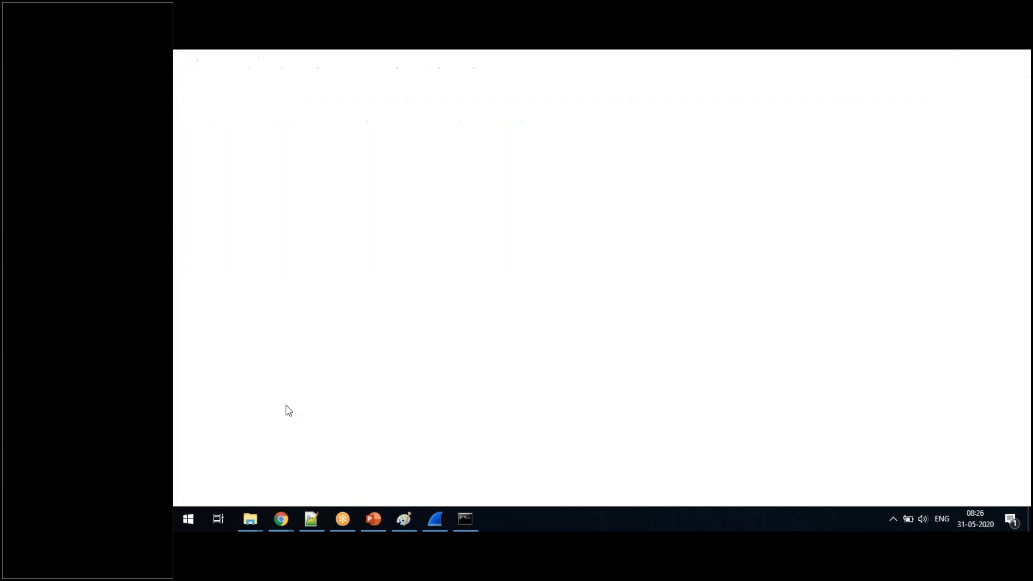
pyautogui.write('www.freebsd.org')
pyautogui.press('Return')
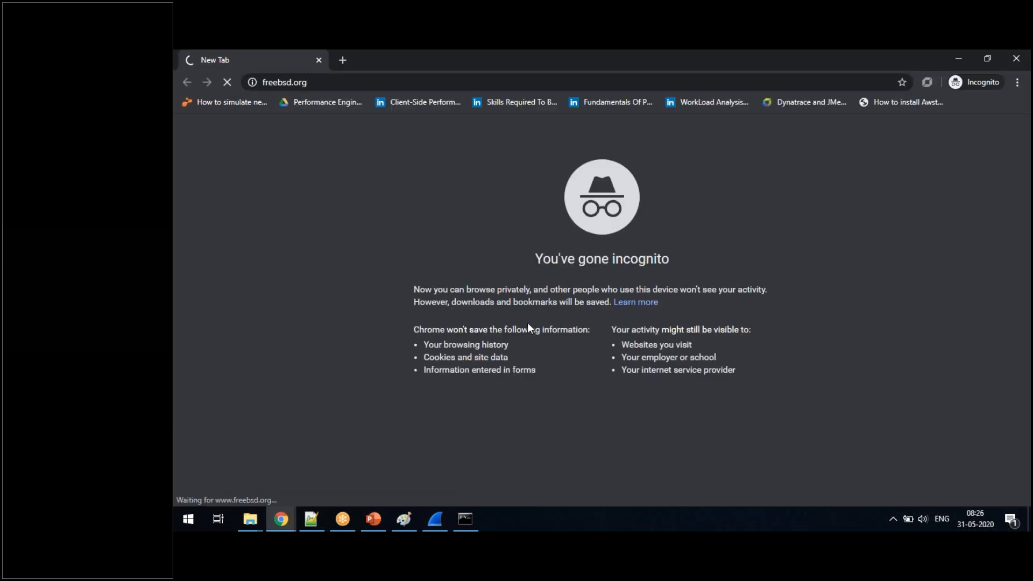
pyautogui.click(441, 527)
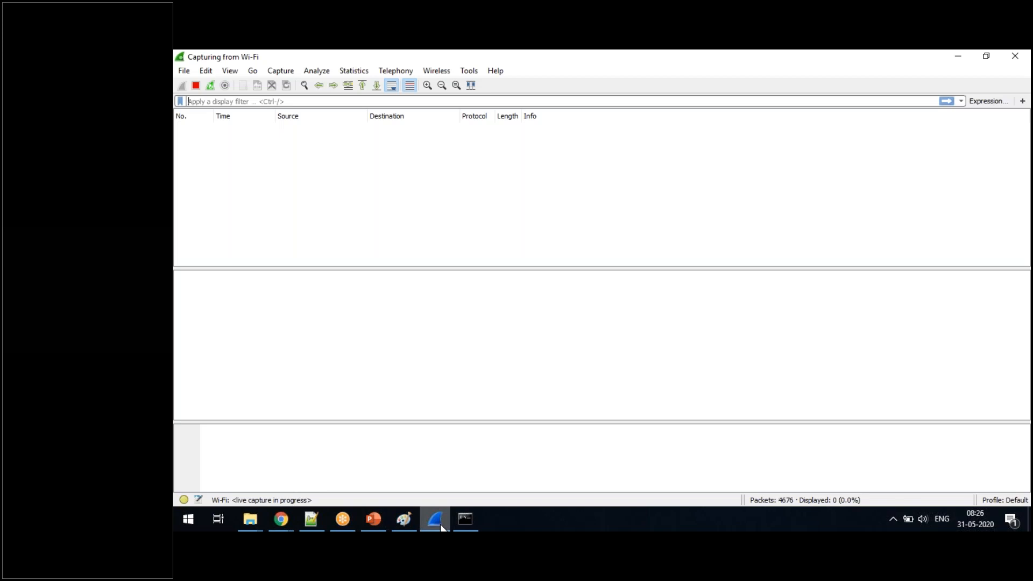
pyautogui.click(441, 526)
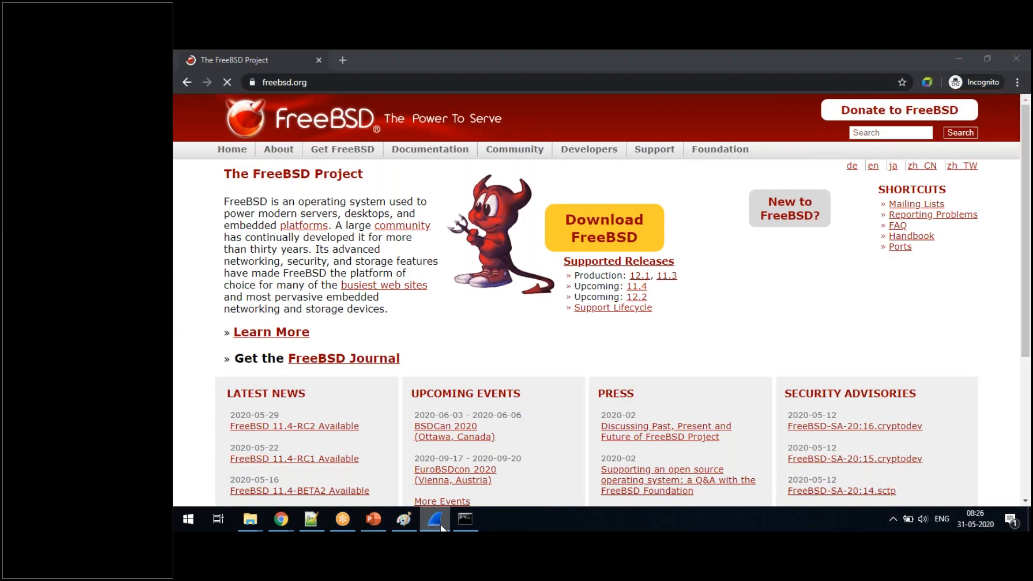
# - Switch back to Wireshark and stop the running Wi-Fi capture
pyautogui.click(428, 516)
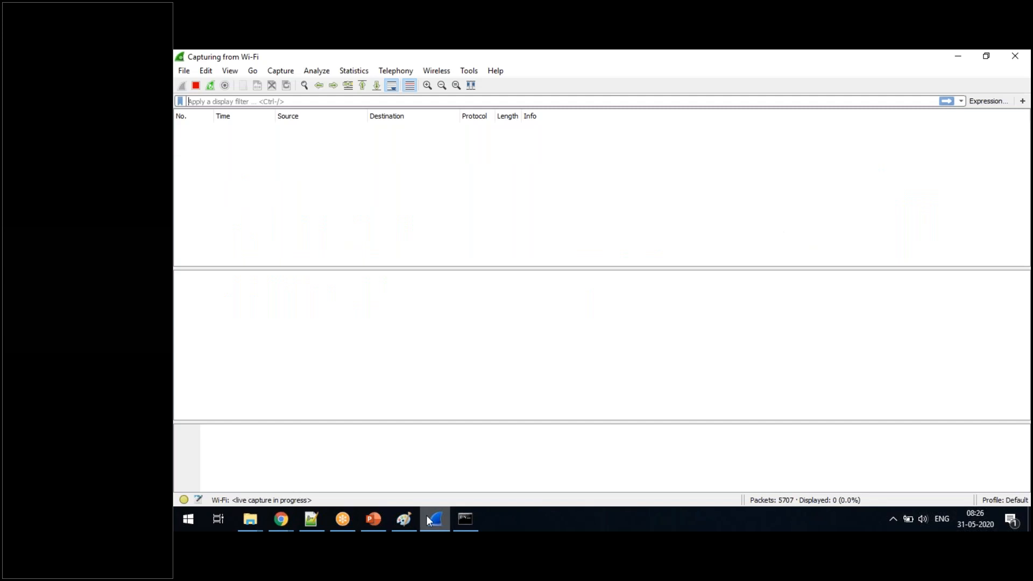
pyautogui.click(280, 73)
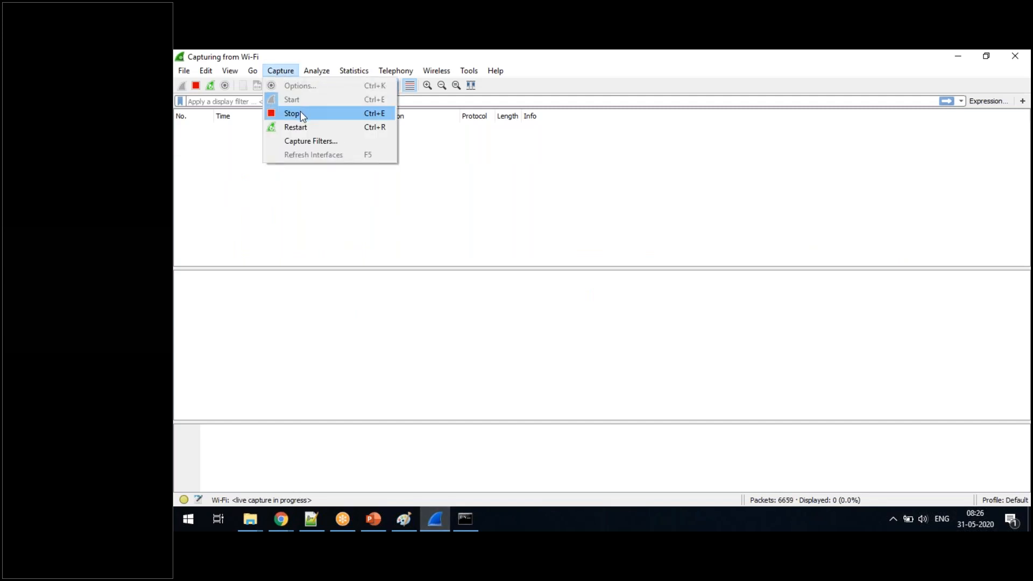
pyautogui.click(301, 116)
# - Examine the predefined capture filters and close their list without changes
pyautogui.click(281, 72)
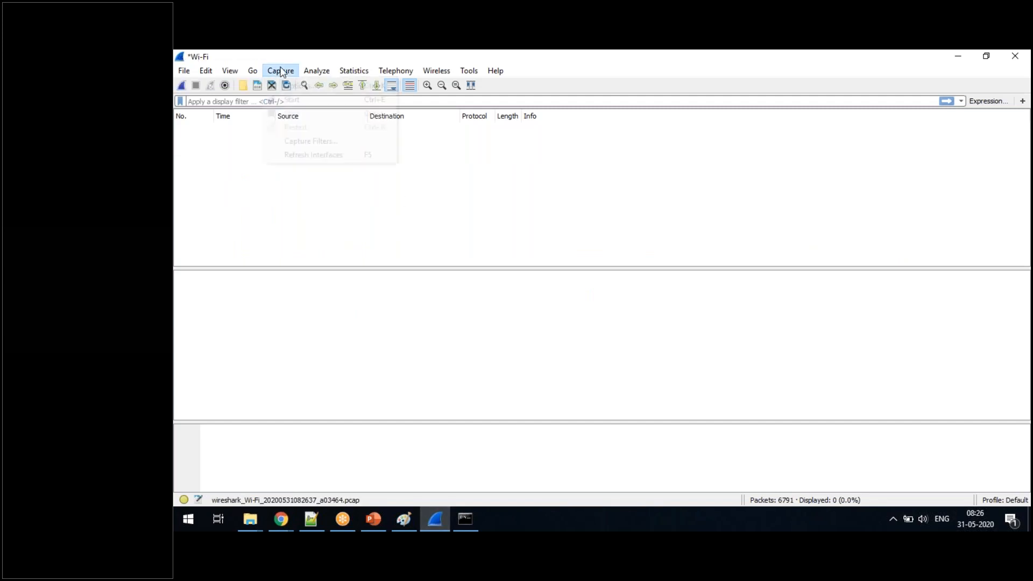
pyautogui.click(300, 142)
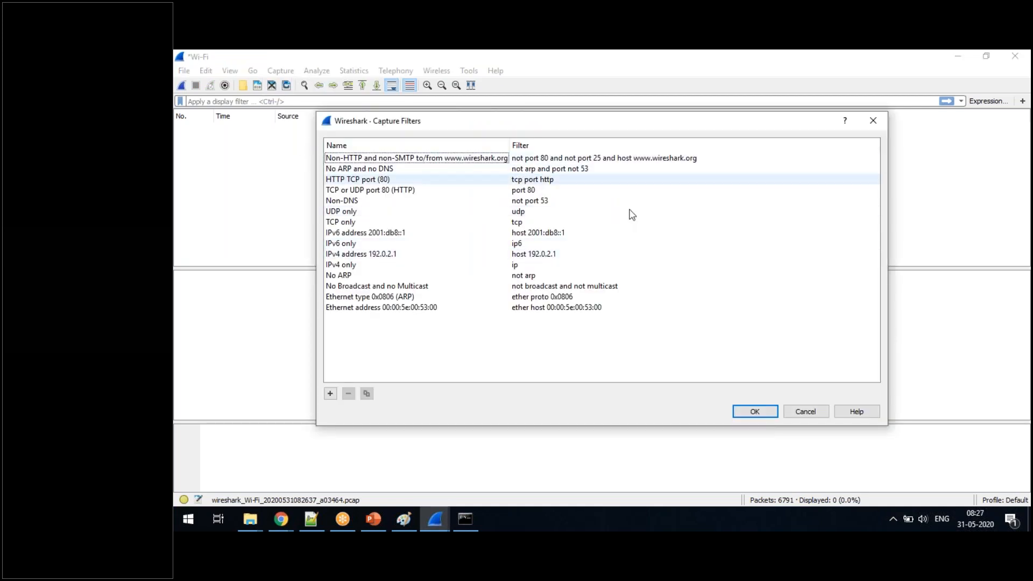
pyautogui.click(802, 413)
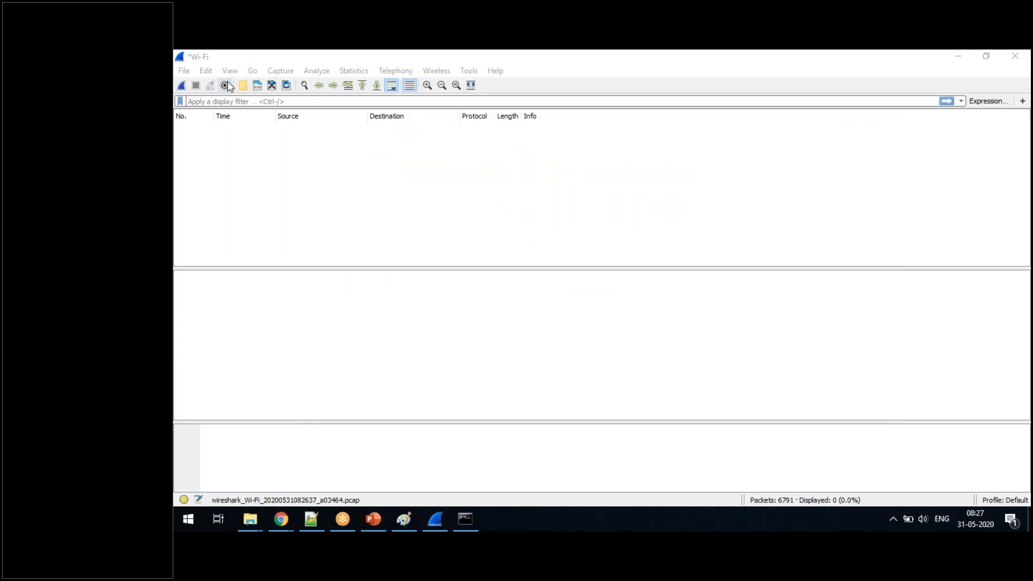
# - Review the input, output and display options for capturing, and start a new Wi-Fi capture without saving the packets
pyautogui.click(293, 70)
pyautogui.click(296, 87)
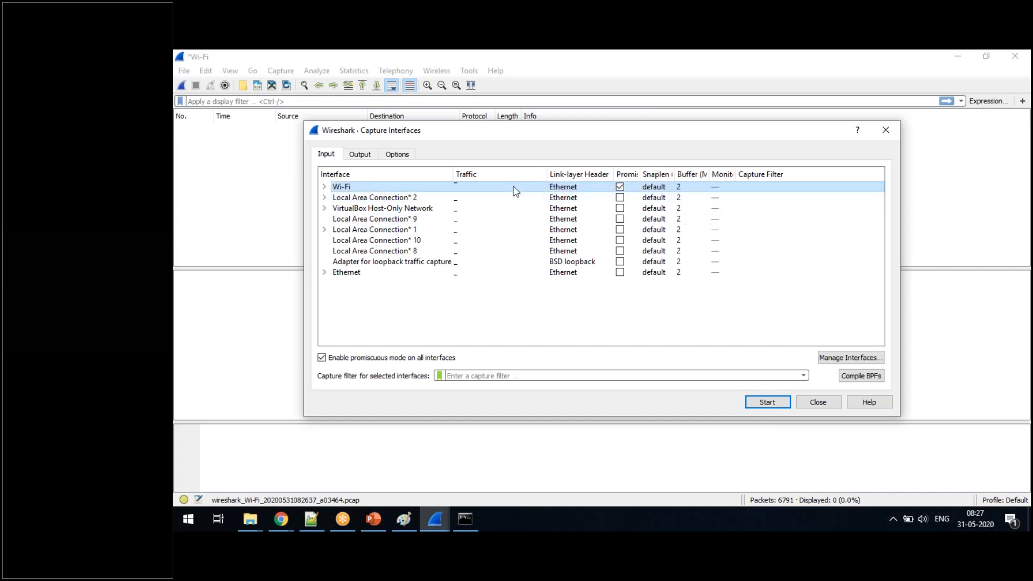
pyautogui.click(360, 155)
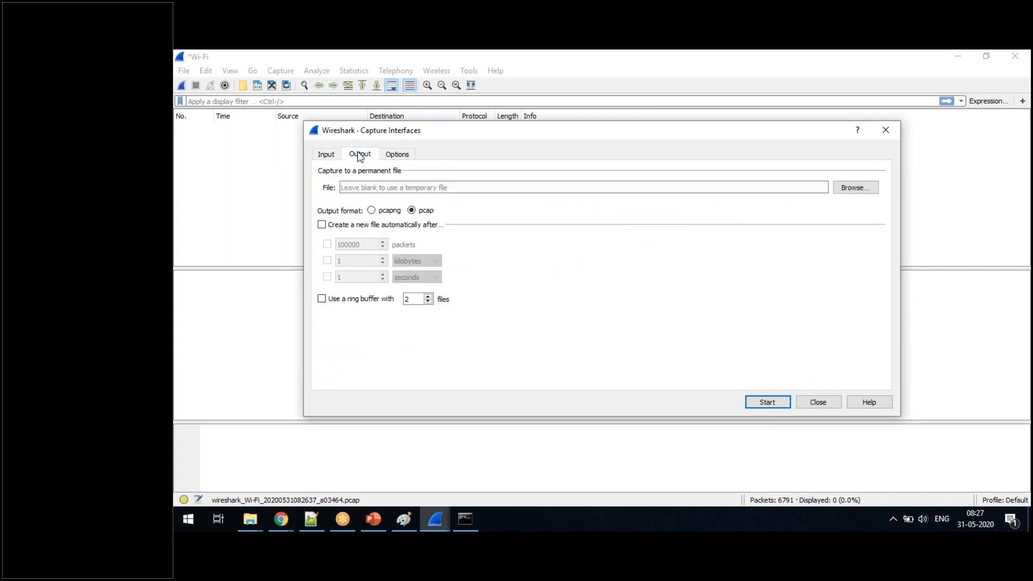
pyautogui.click(398, 158)
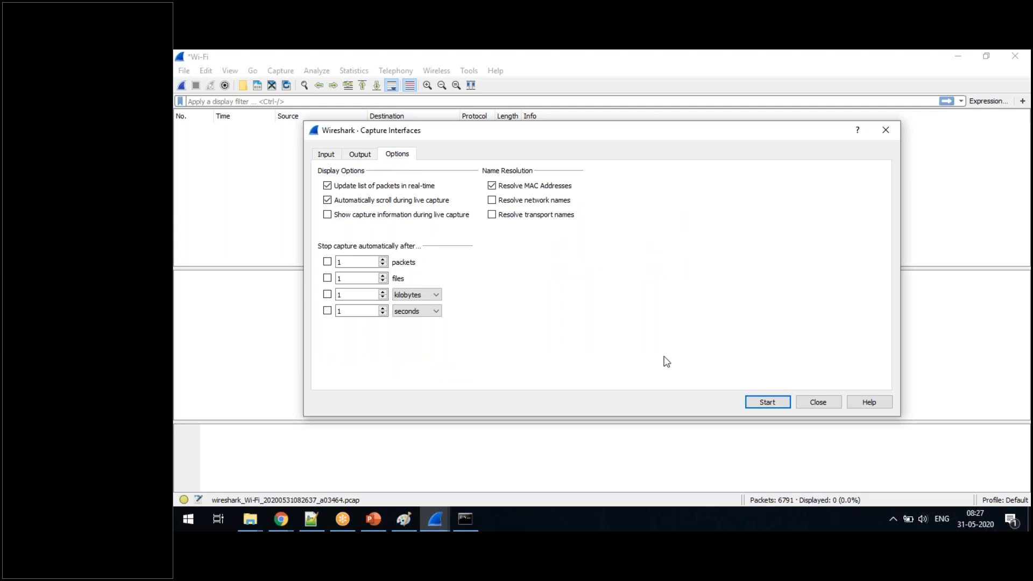
pyautogui.click(753, 402)
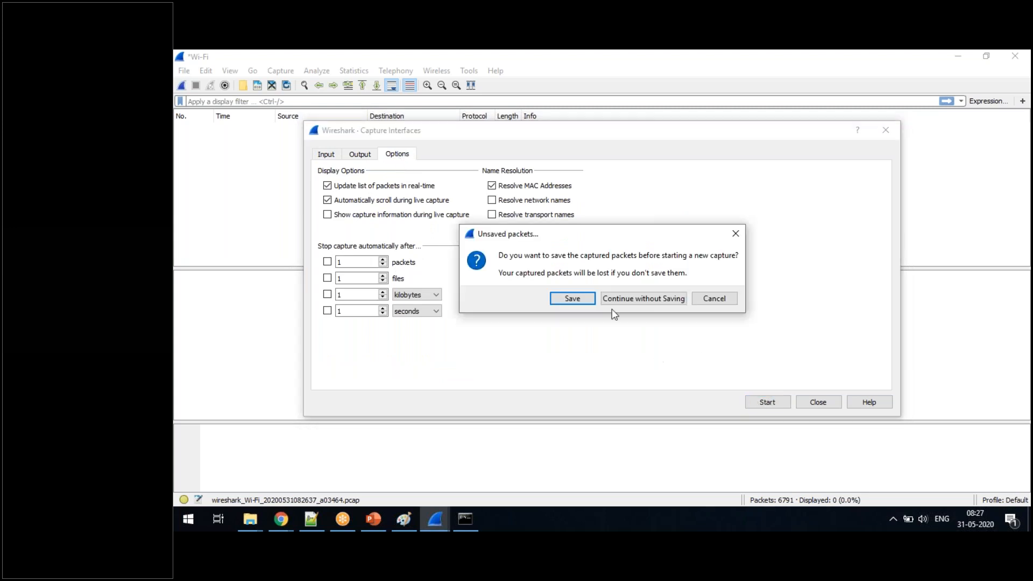
pyautogui.click(618, 300)
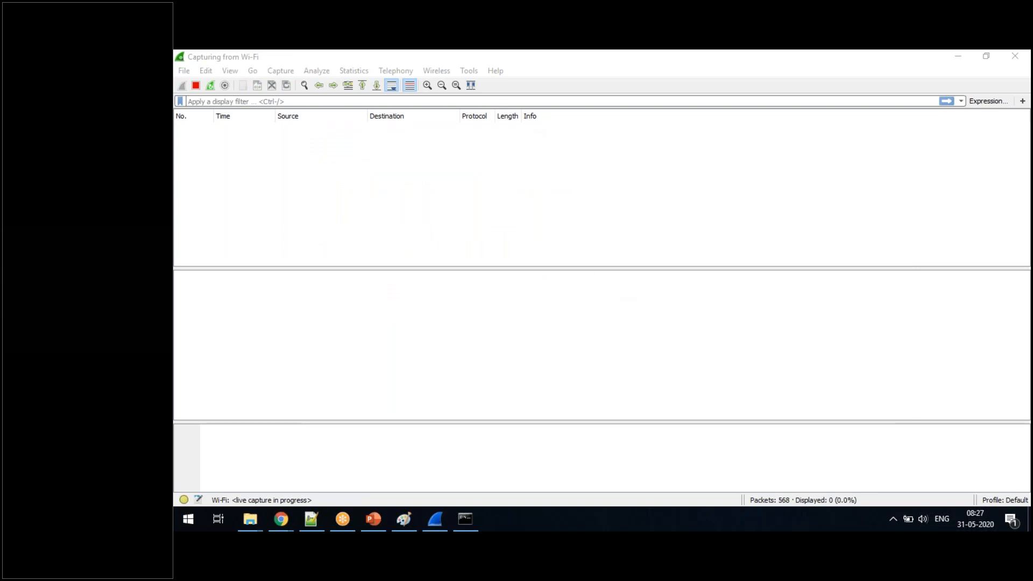
# - Stop the capture and quit Wireshark without saving, and dismiss File Explorer's File In Use dialog
pyautogui.moveTo(436, 58); pyautogui.dragTo(454, 166)
pyautogui.click(770, 157)
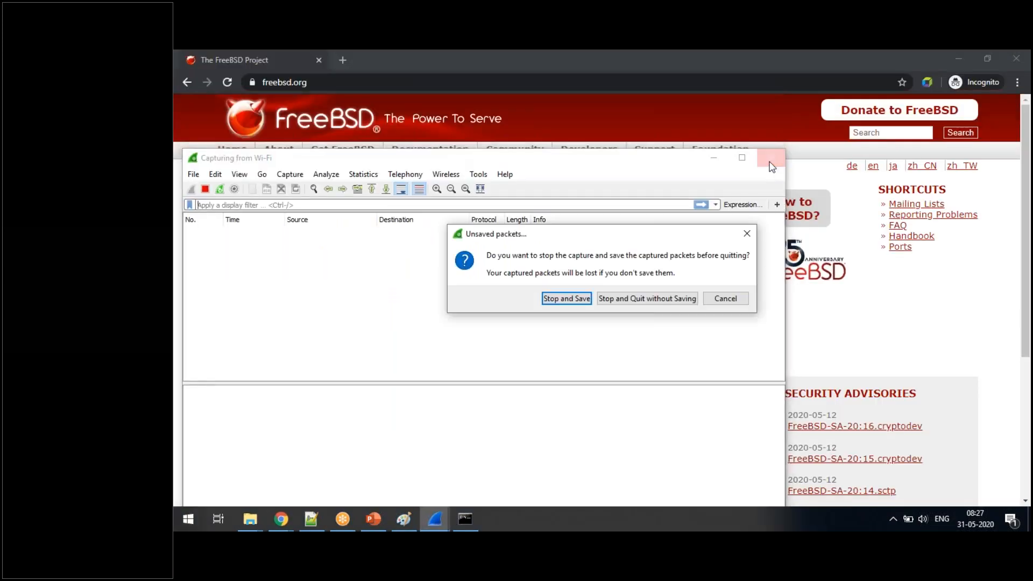
pyautogui.click(602, 299)
pyautogui.click(251, 519)
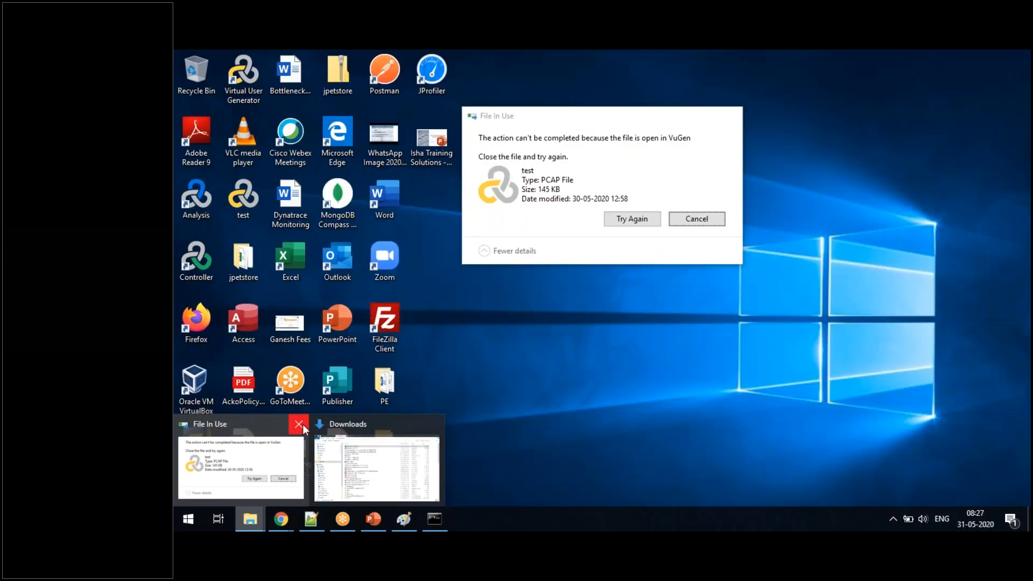
pyautogui.click(300, 424)
# - Search Windows for "wire" and launch the Wireshark app again
pyautogui.click(194, 517)
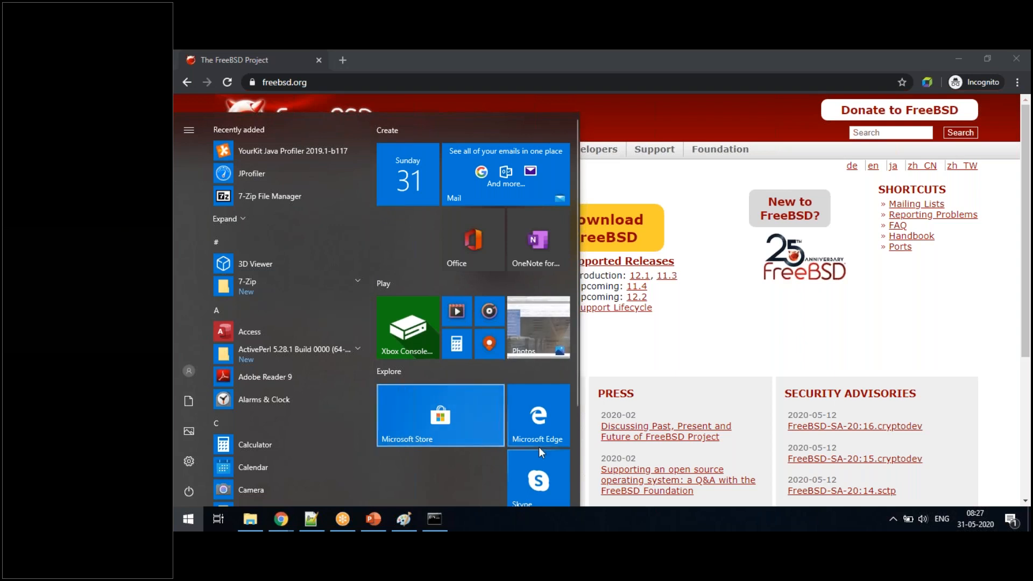
pyautogui.press('super+s')
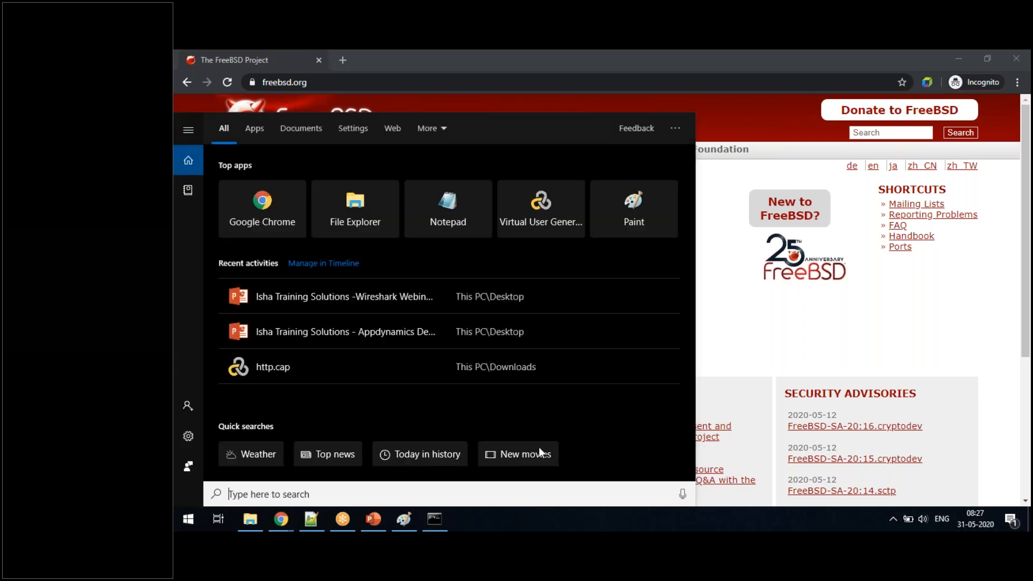
pyautogui.write('wire')
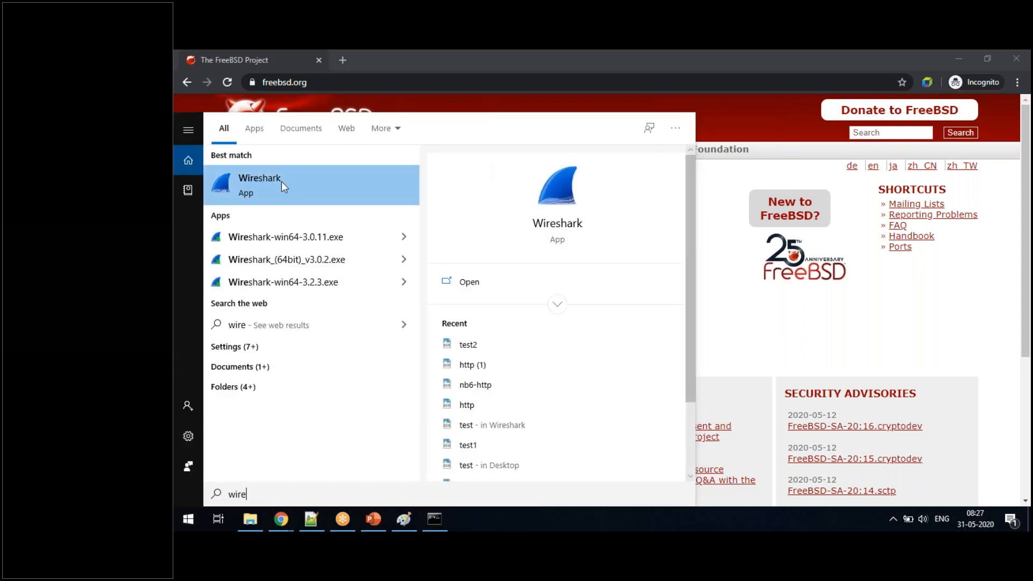
pyautogui.rightClick(282, 182)
pyautogui.click(300, 195)
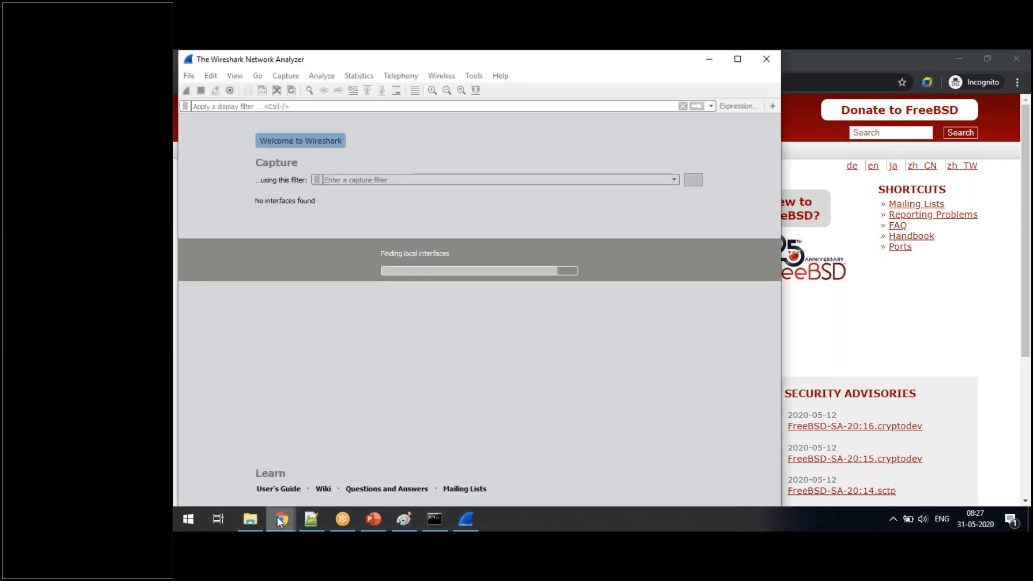
# - Close all Chrome windows, and start capturing on the Wi-Fi interface in a maximized Wireshark window
pyautogui.rightClick(279, 520)
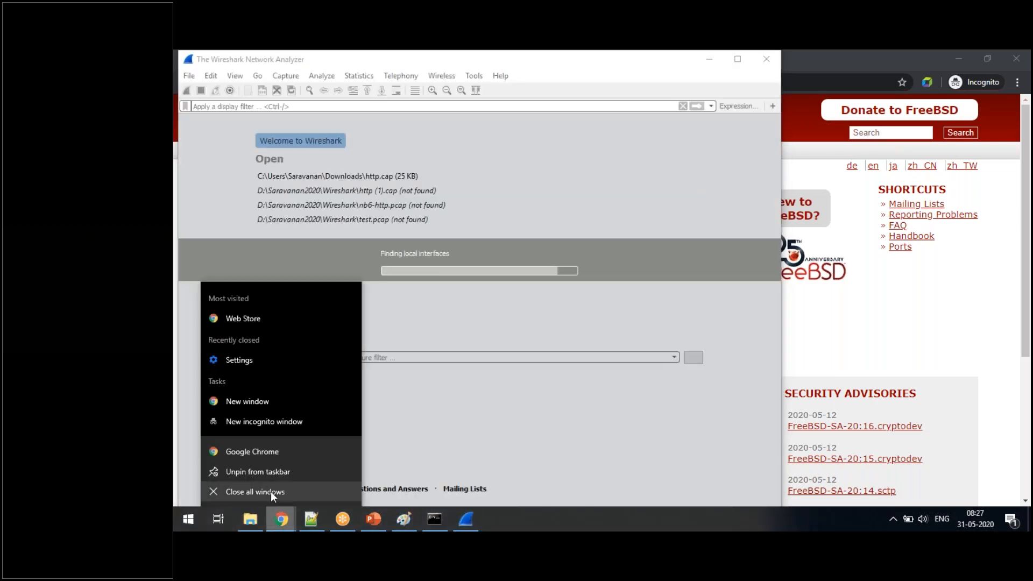
pyautogui.click(270, 491)
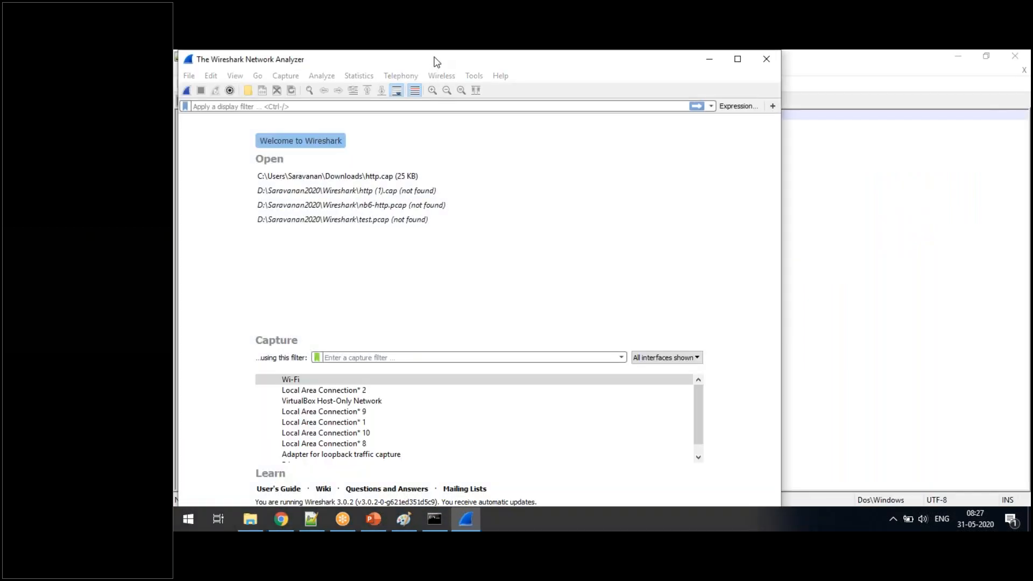
pyautogui.doubleClick(433, 59)
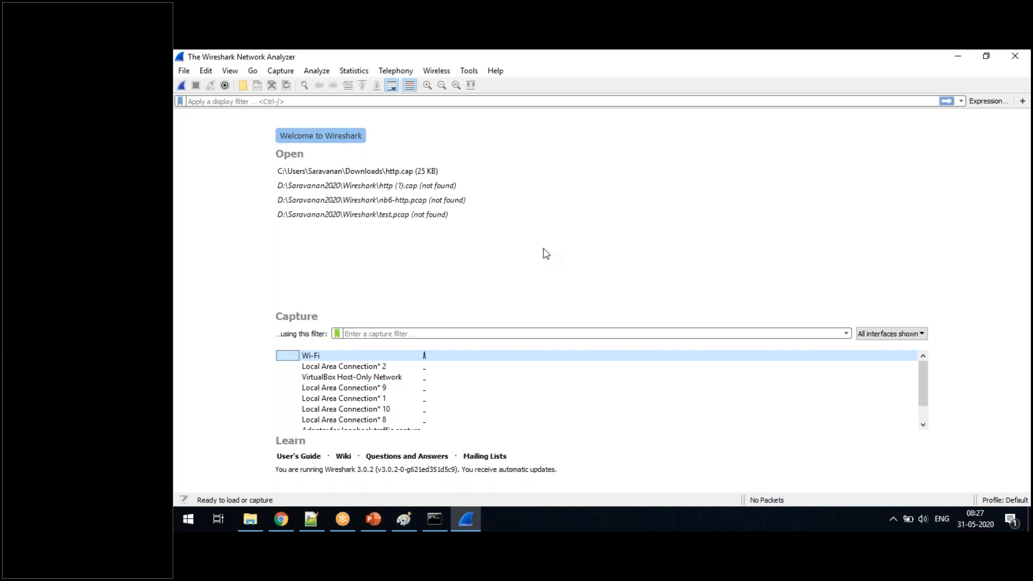
pyautogui.doubleClick(398, 353)
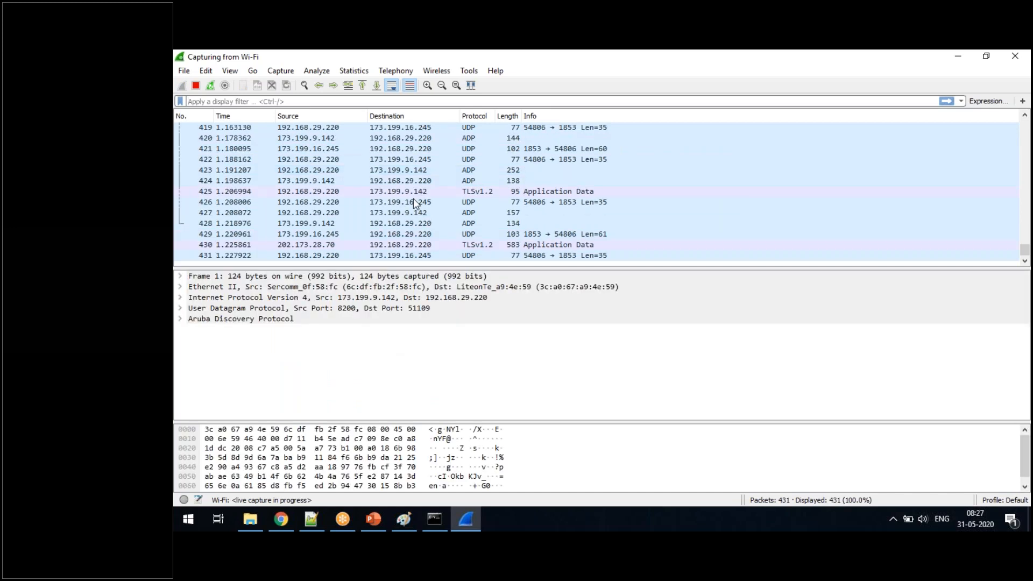
# - Stop the capture and start a fresh Wi-Fi capture from the capture options without saving the packets
pyautogui.click(195, 83)
pyautogui.click(277, 72)
pyautogui.click(300, 89)
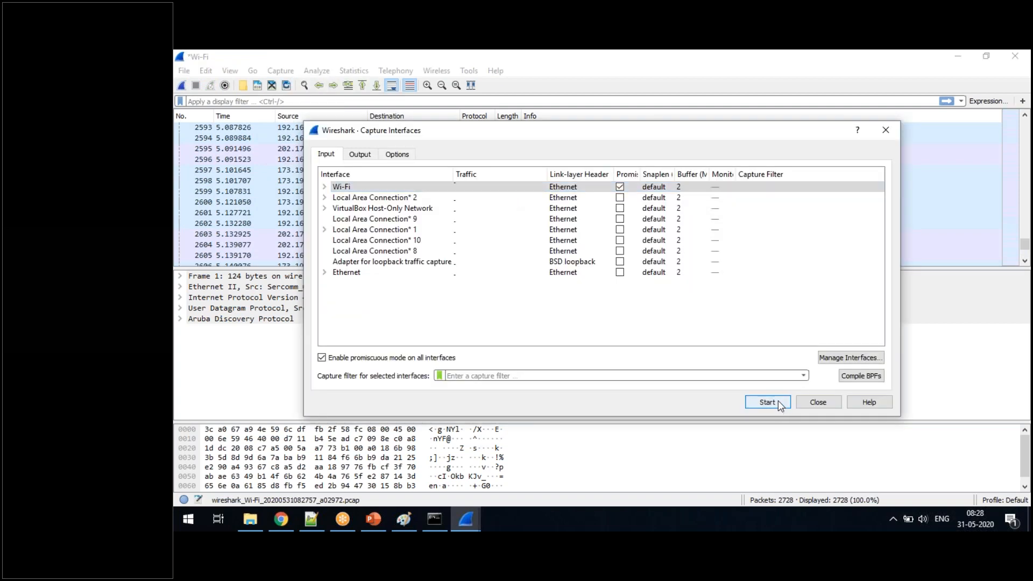
pyautogui.click(780, 403)
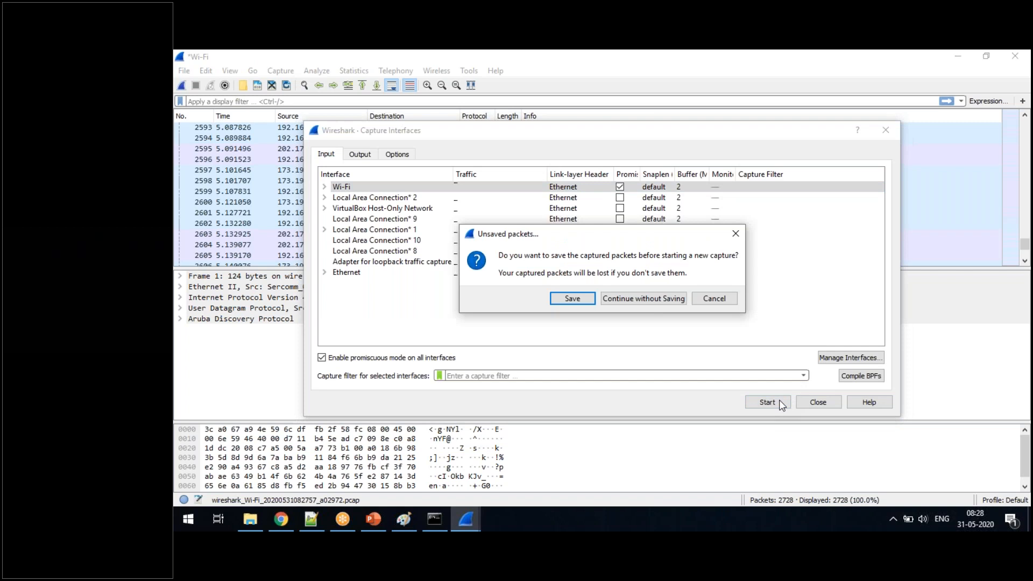
pyautogui.click(640, 299)
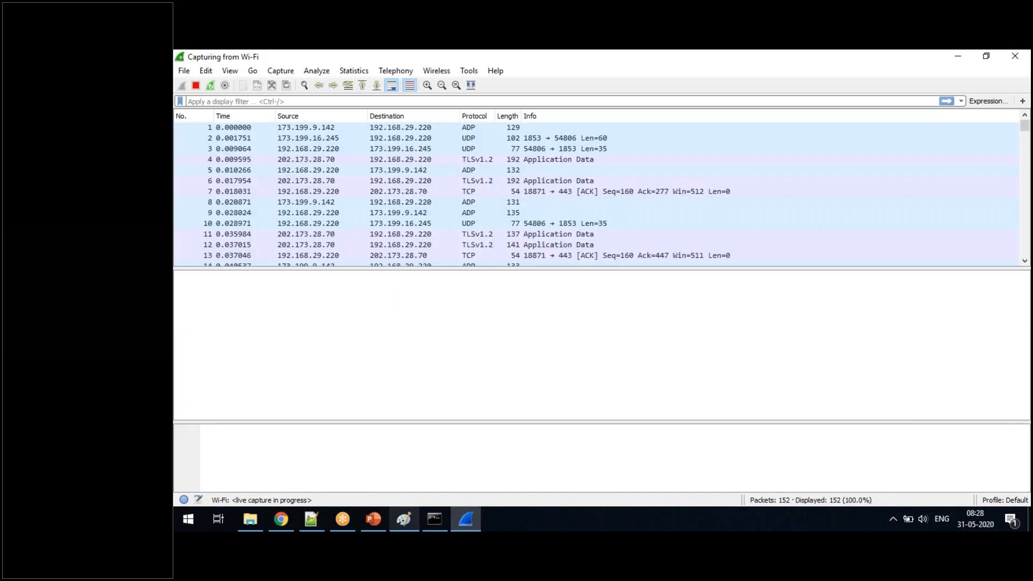
pyautogui.click(279, 529)
pyautogui.click(342, 57)
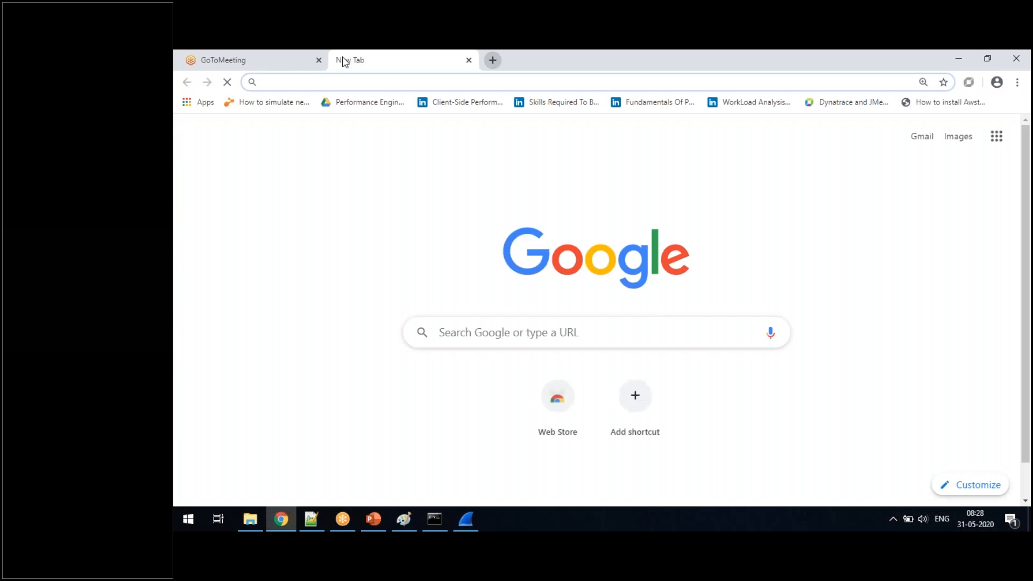
pyautogui.write('www.freebsd.org')
pyautogui.press('Return')
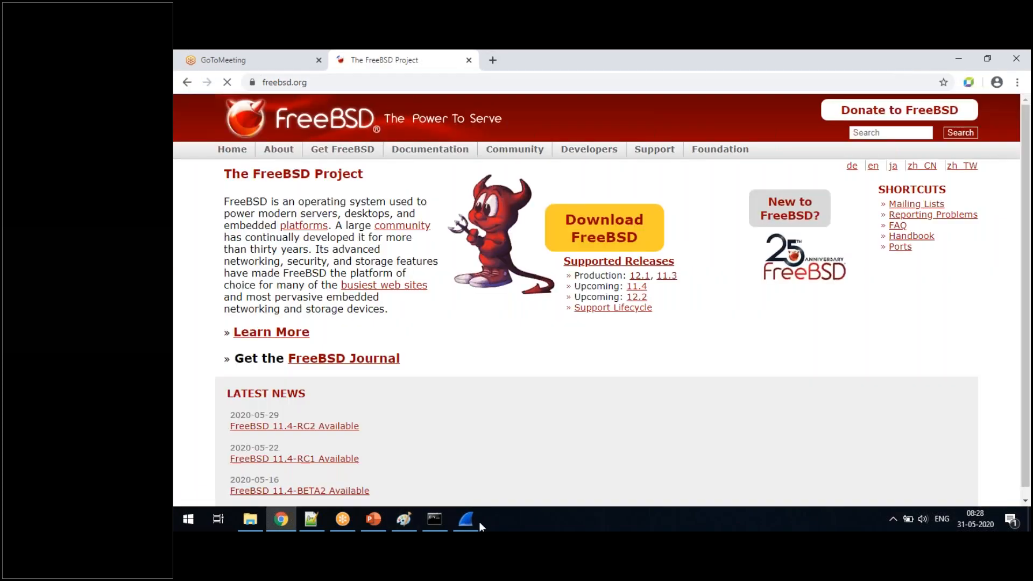
pyautogui.click(473, 521)
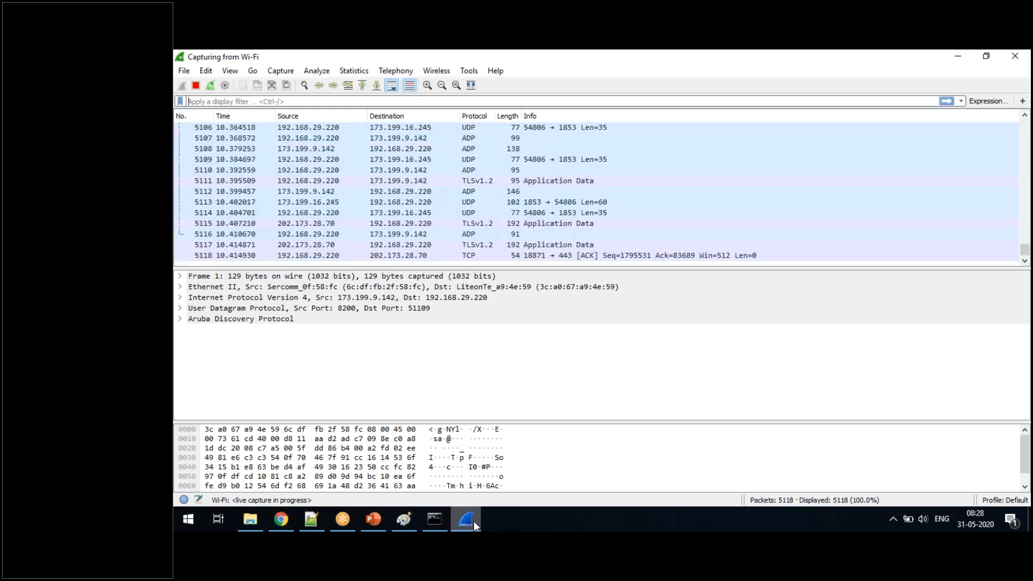
pyautogui.click(472, 518)
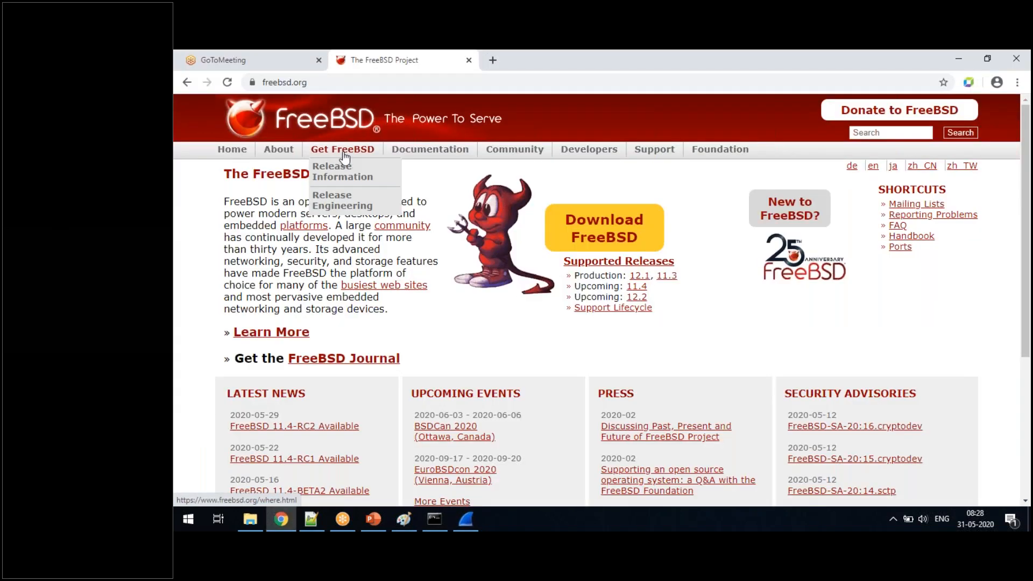
# - Generate more site traffic by opening the FreeBSD Handbook, returning to the home page, and opening the Release Engineering page
pyautogui.moveTo(429, 148)
pyautogui.click(428, 185)
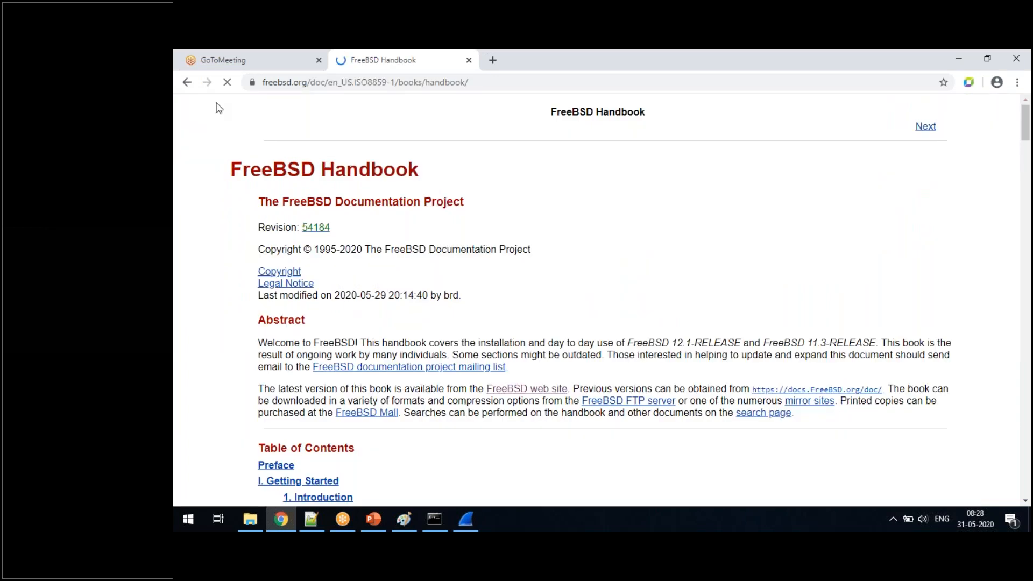
pyautogui.click(188, 83)
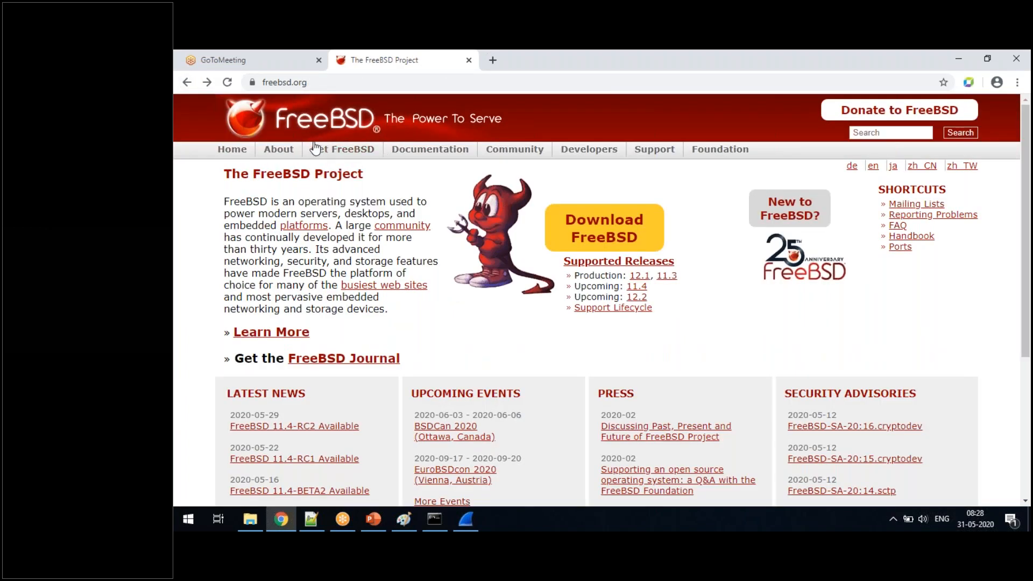
pyautogui.moveTo(330, 156)
pyautogui.click(339, 204)
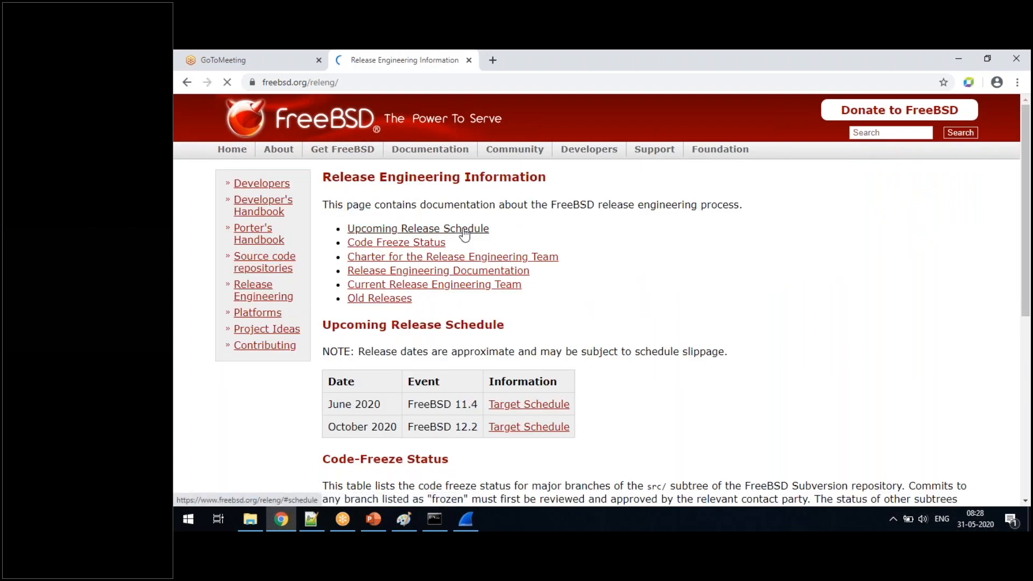
# - Visit the Upcoming Release Schedule and Project Ideas links on the FreeBSD site, and stop the Wi-Fi capture in Wireshark
pyautogui.click(463, 231)
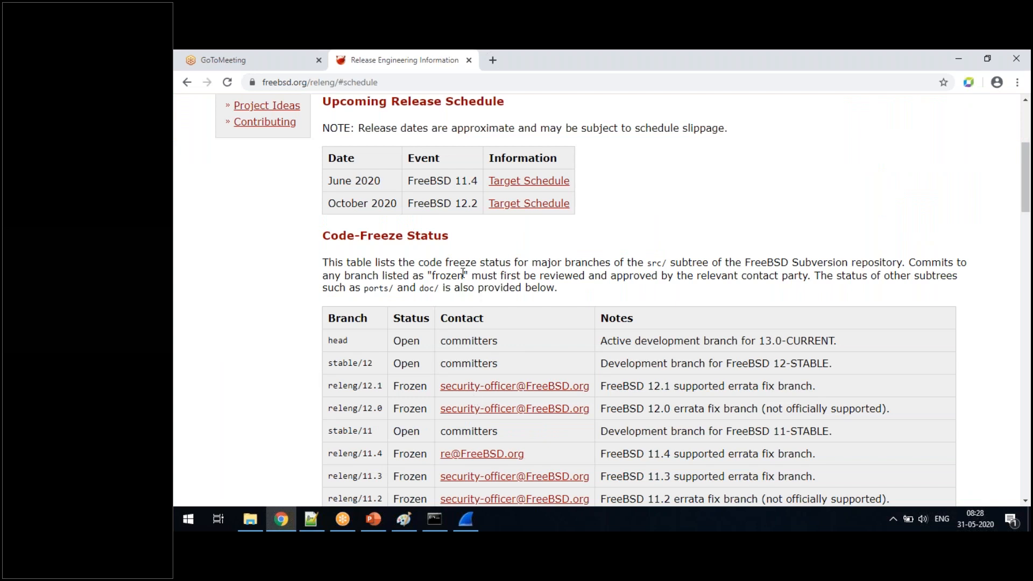
pyautogui.click(288, 109)
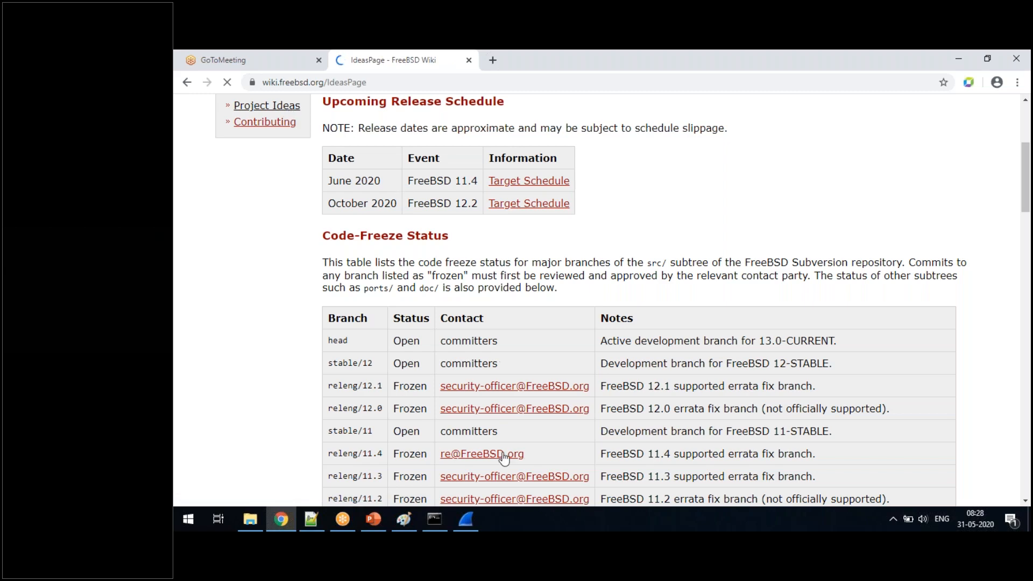
pyautogui.click(473, 517)
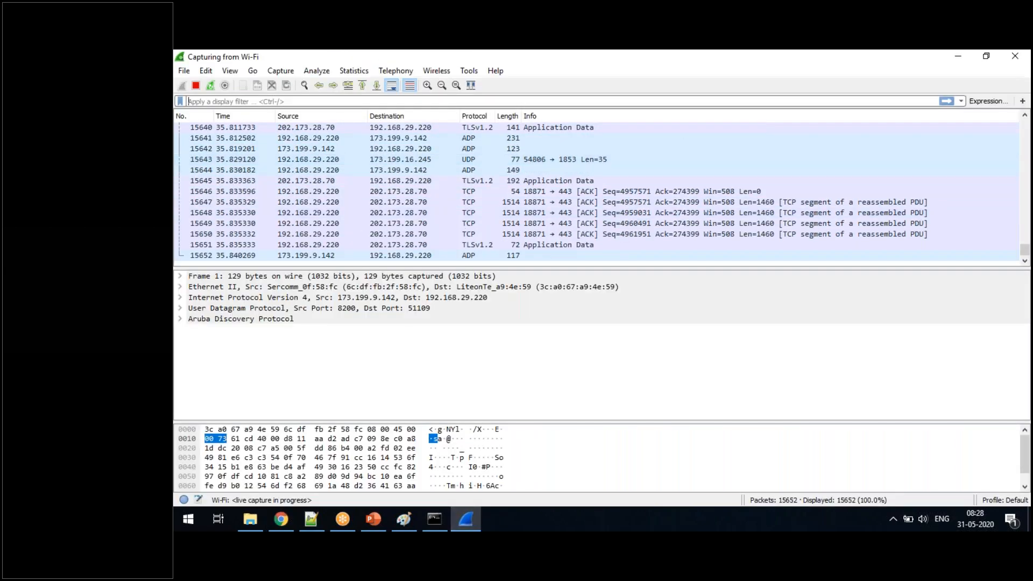
pyautogui.click(196, 85)
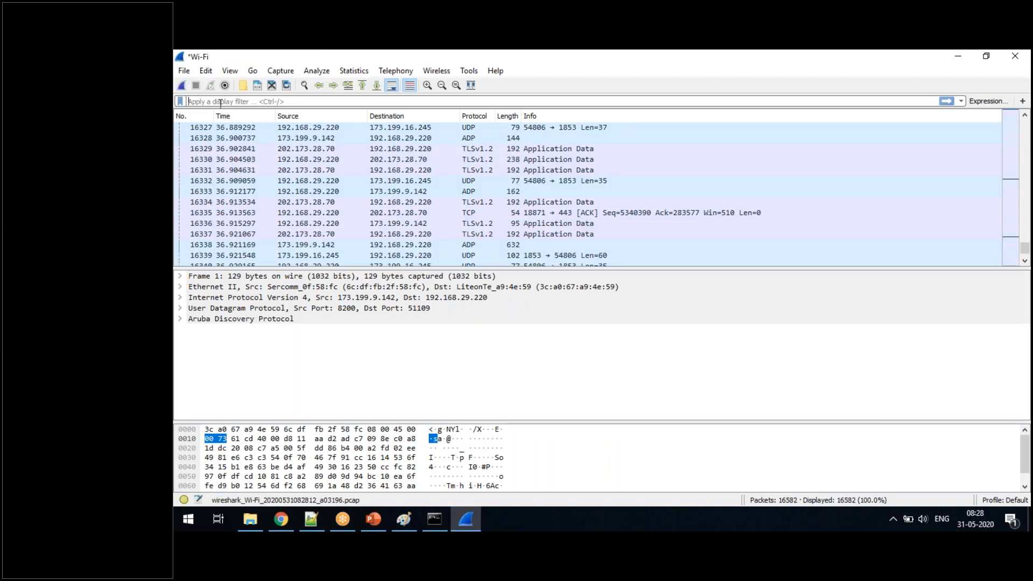
# - Apply the display filter http to the captured packets, and check the browsed FreeBSD page in Chrome
pyautogui.write('http')
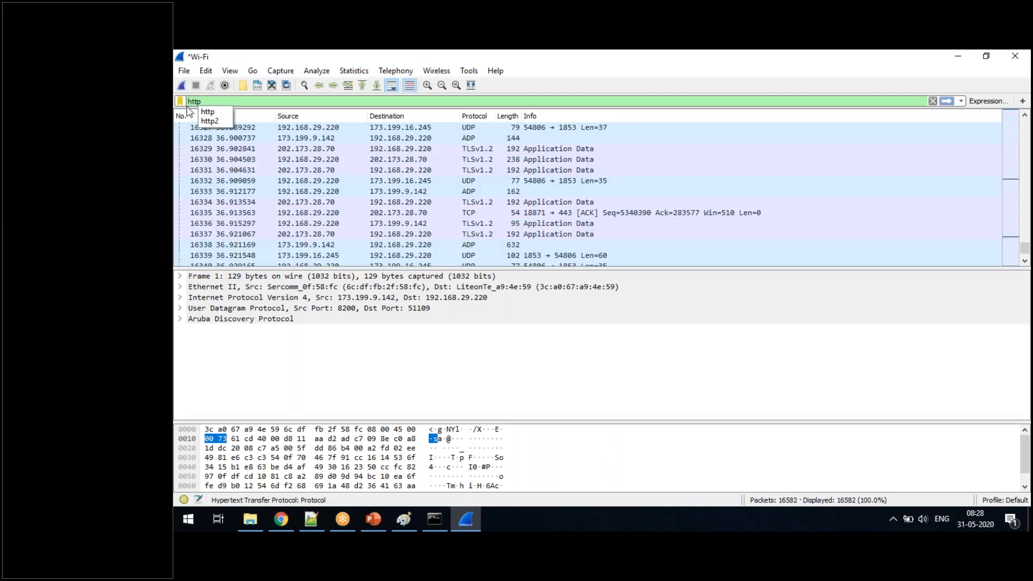
pyautogui.click(180, 101)
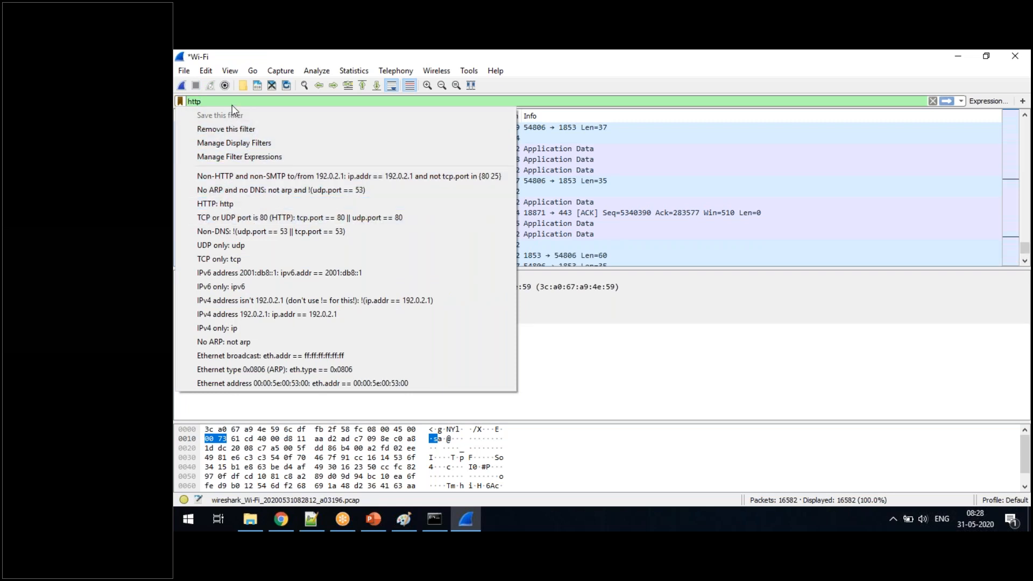
pyautogui.press('Escape')
pyautogui.press('BackSpace')
pyautogui.press('BackSpace')
pyautogui.press('BackSpace')
pyautogui.press('BackSpace')
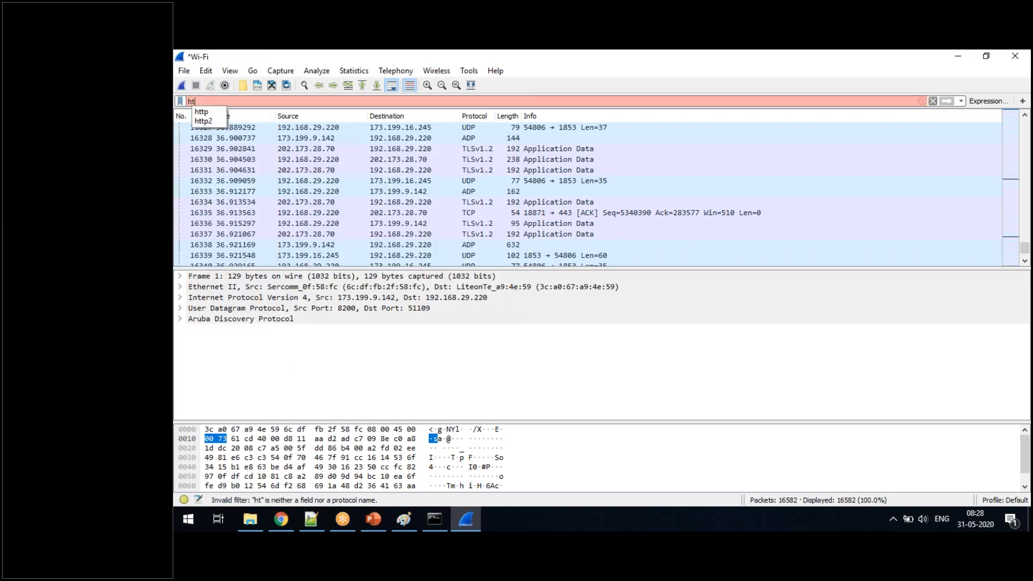
pyautogui.write('http')
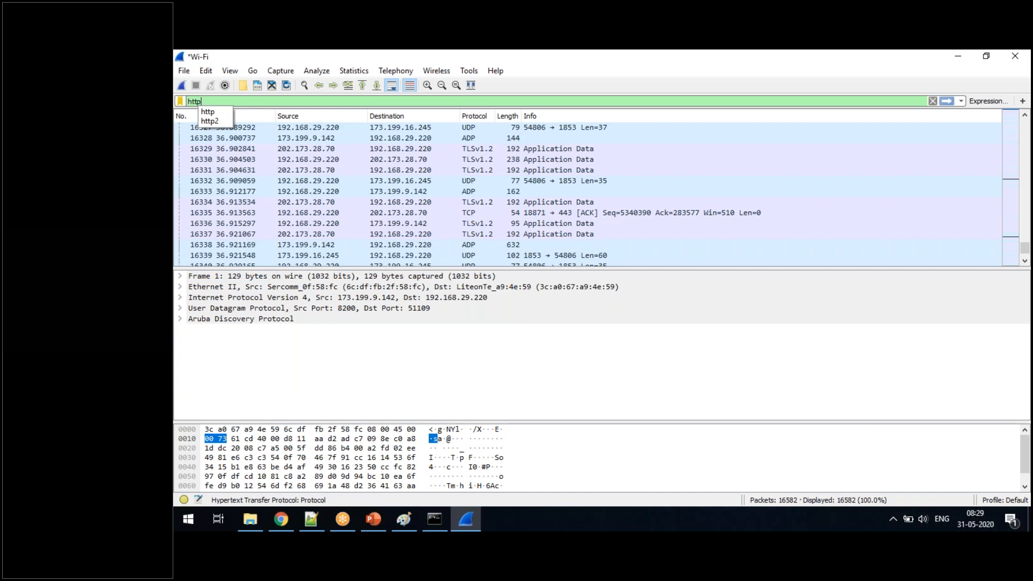
pyautogui.press('Return')
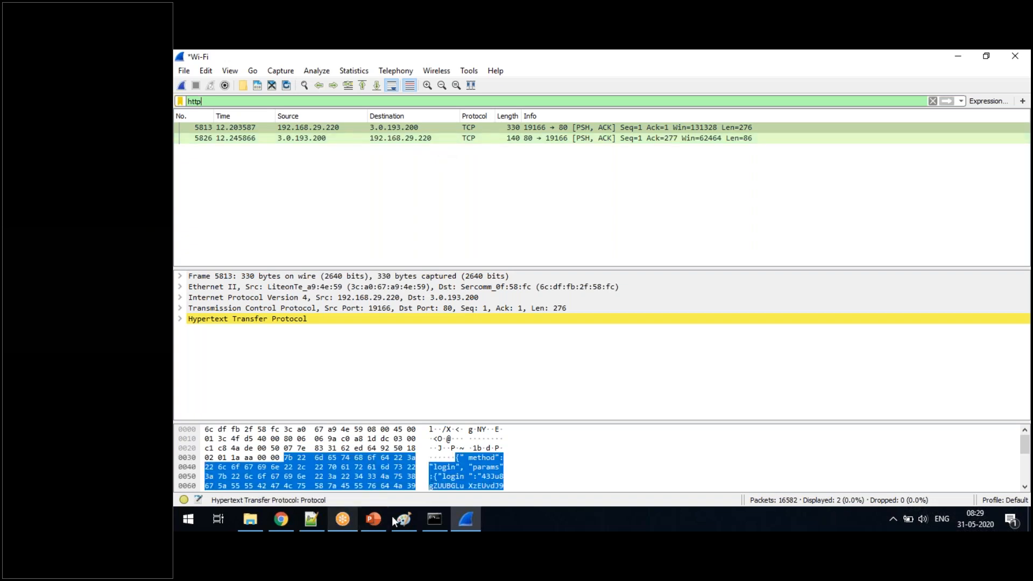
pyautogui.click(288, 527)
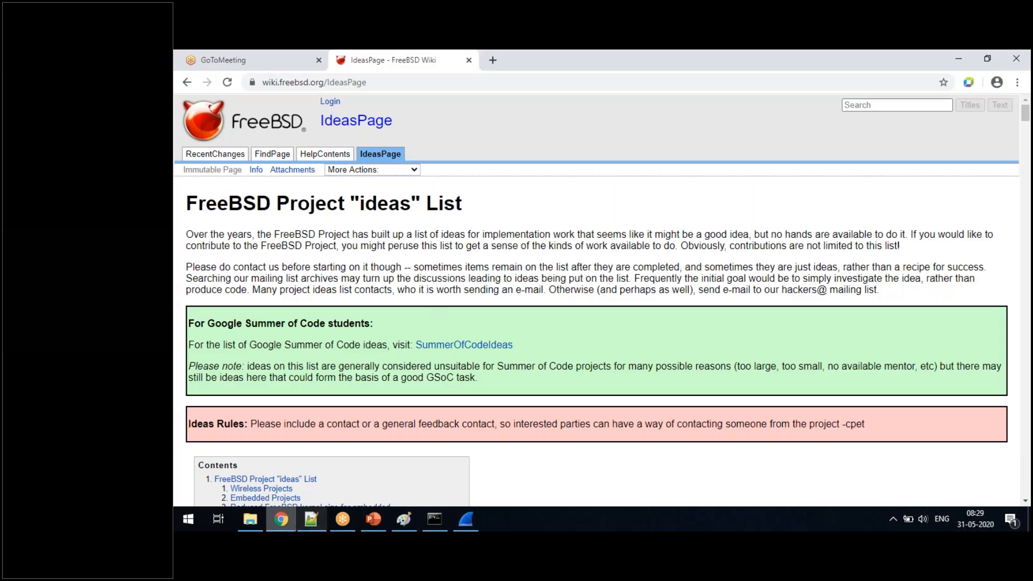
pyautogui.click(282, 519)
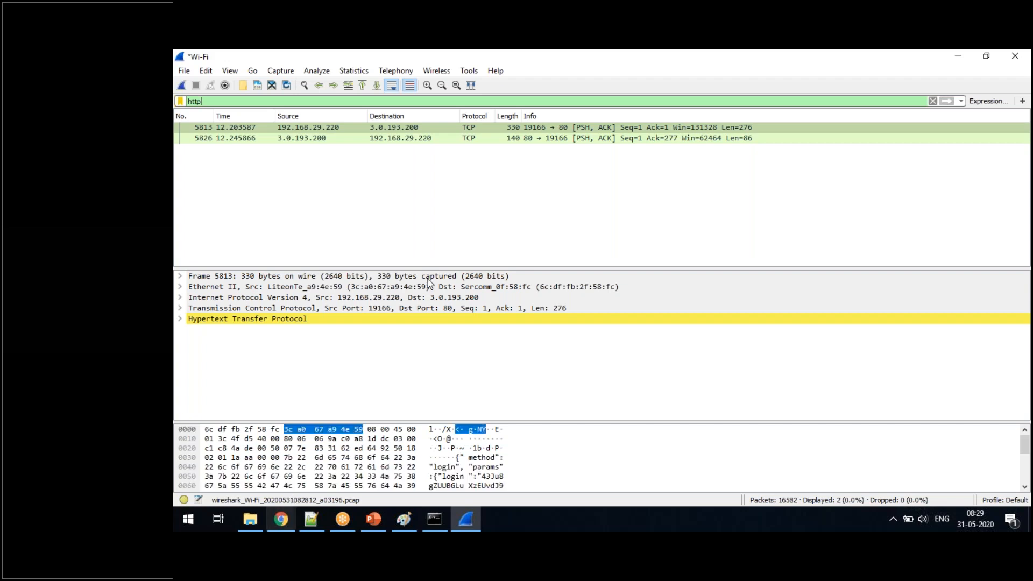
# - Open the Sample Captures wiki page from Wireshark's help resources and look through its list of capture files
pyautogui.click(494, 72)
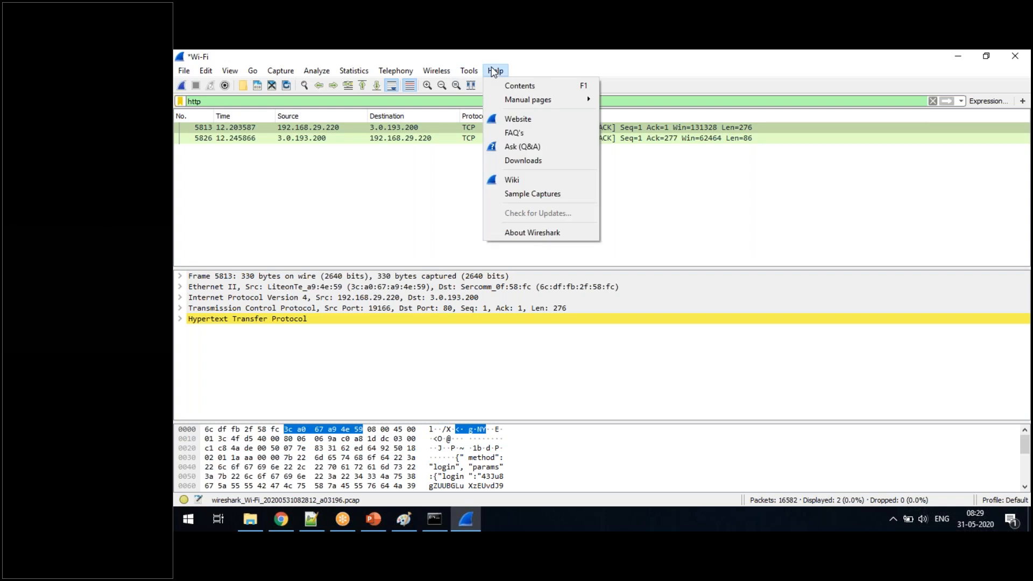
pyautogui.click(527, 195)
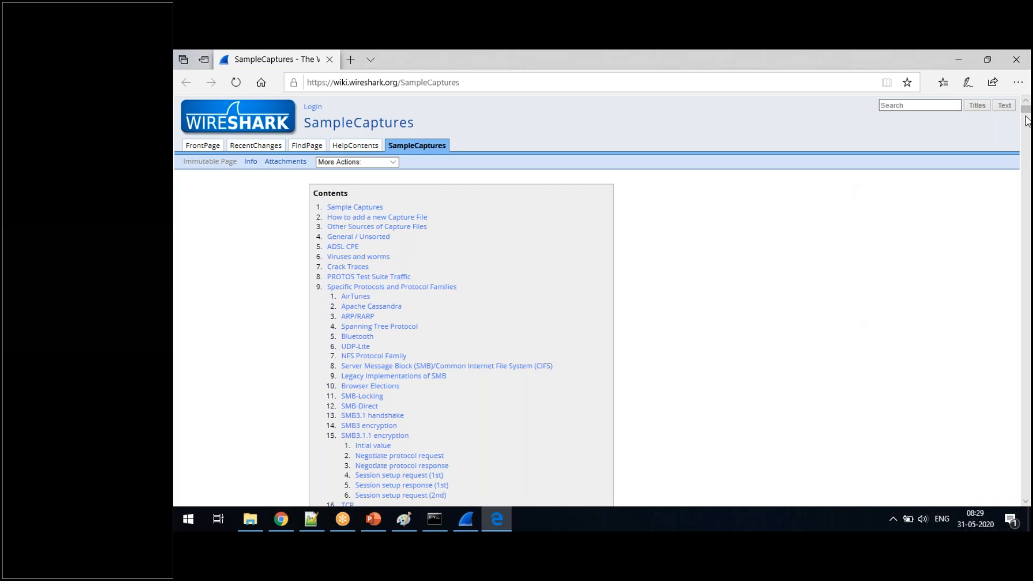
pyautogui.moveTo(1025, 108); pyautogui.dragTo(1014, 214)
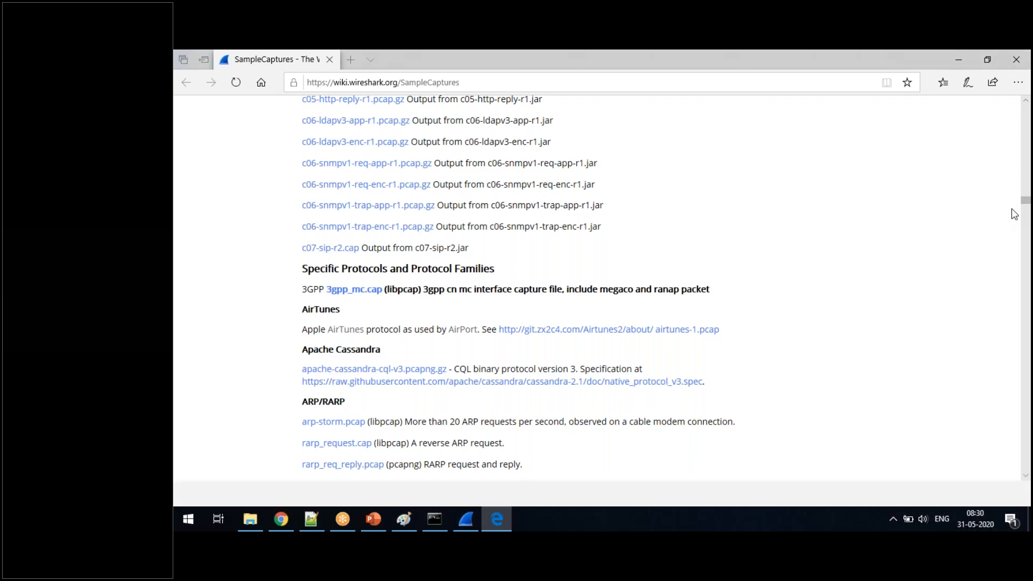
# - Search the Sample Captures page for http and step through the matches to the HyperText Transport Protocol (HTTP) section
pyautogui.hotkey('ctrl', 'f')
pyautogui.write('http')
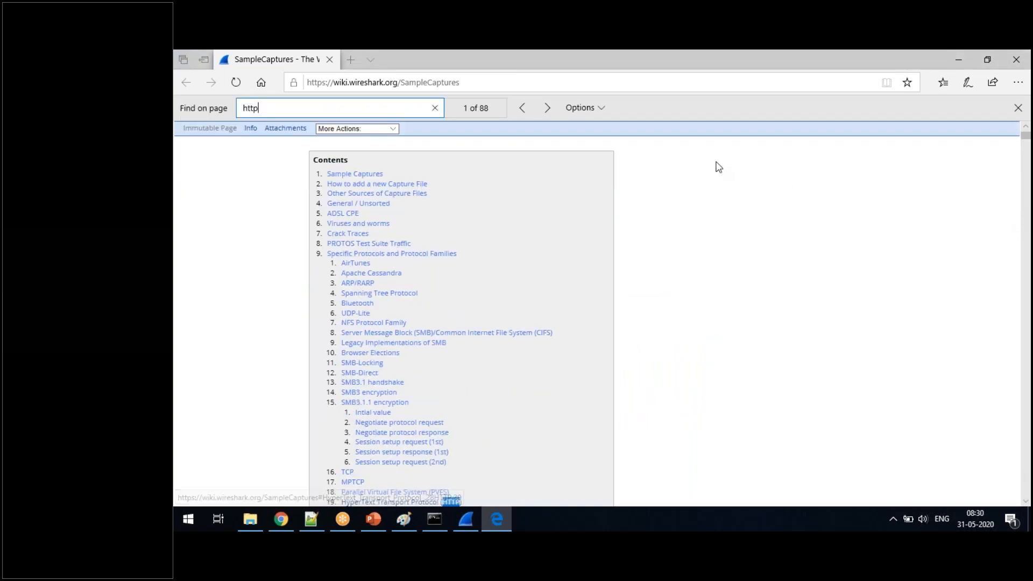
pyautogui.click(548, 108)
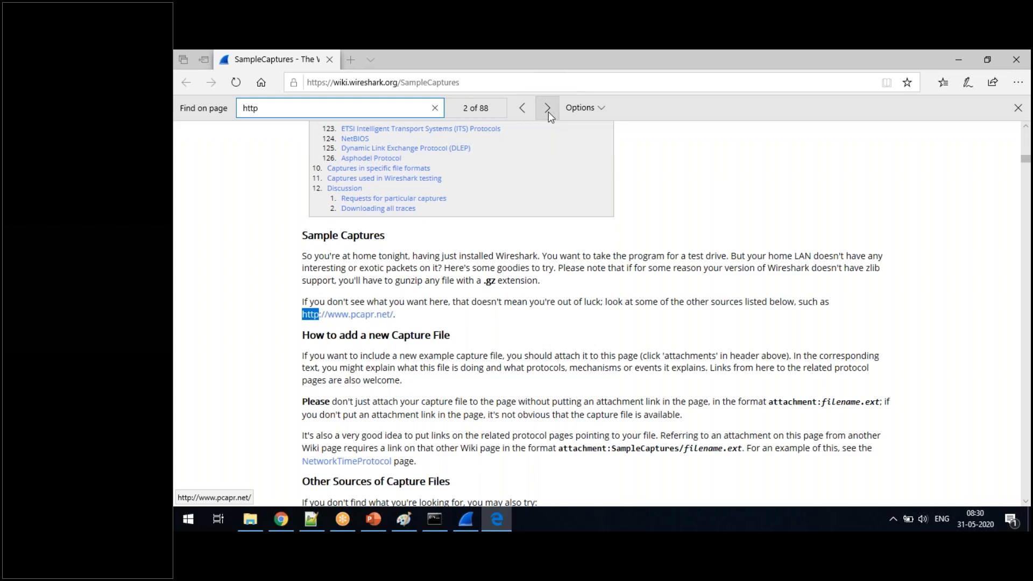
pyautogui.click(548, 109)
pyautogui.click(548, 109)
pyautogui.click(547, 109)
pyautogui.click(547, 109)
pyautogui.click(548, 109)
pyautogui.click(548, 109)
pyautogui.click(547, 109)
pyautogui.click(548, 109)
pyautogui.click(548, 109)
pyautogui.click(547, 109)
pyautogui.click(548, 110)
pyautogui.click(548, 109)
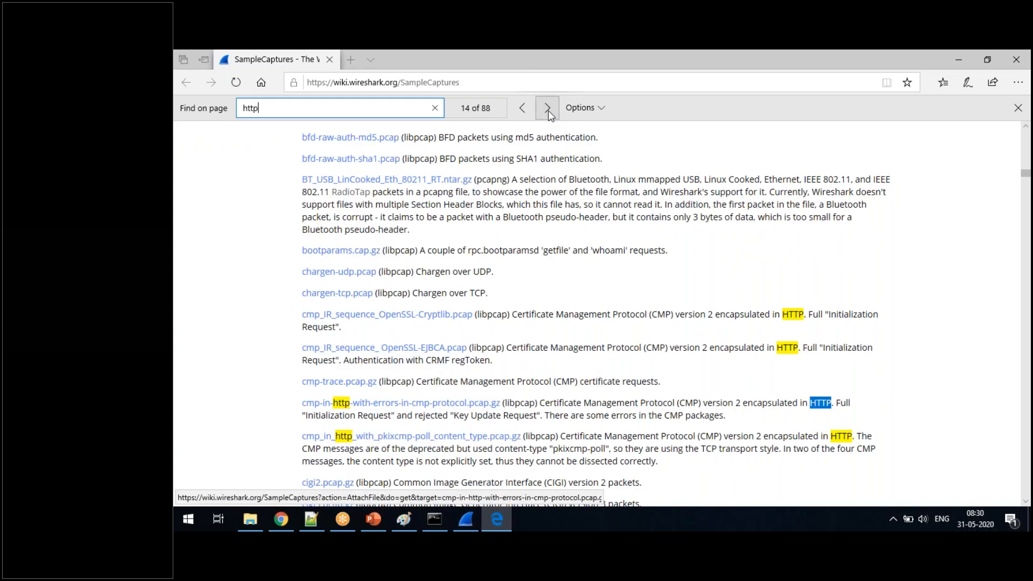
pyautogui.click(548, 109)
pyautogui.click(547, 109)
pyautogui.click(548, 109)
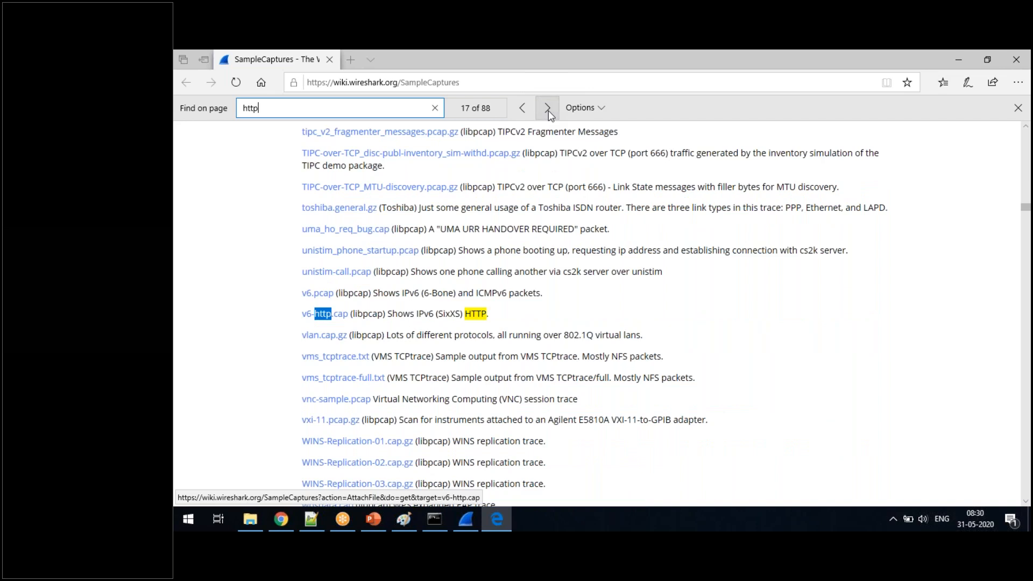
pyautogui.click(547, 109)
pyautogui.click(547, 109)
pyautogui.click(547, 110)
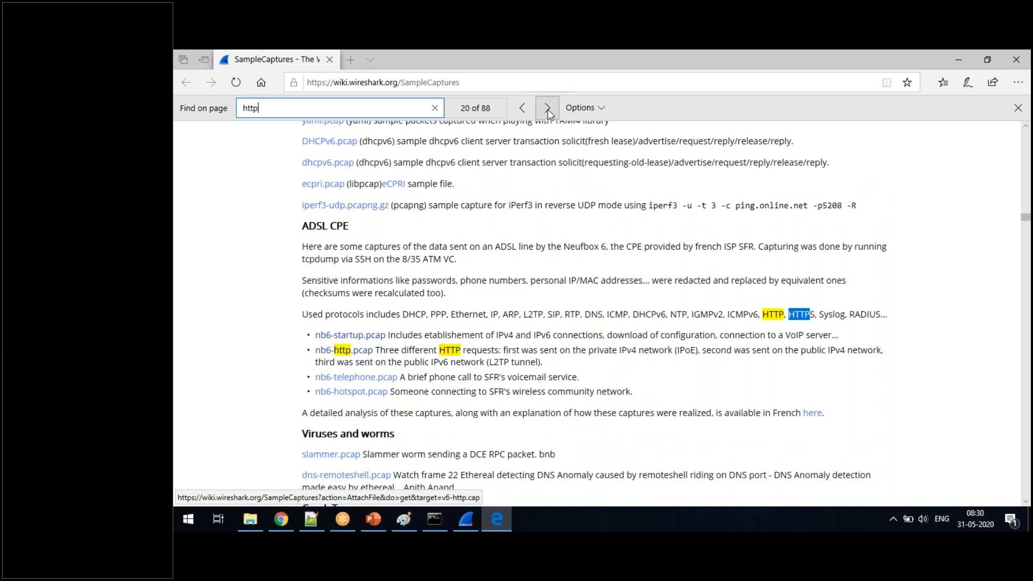
pyautogui.click(548, 109)
pyautogui.click(548, 109)
pyautogui.click(547, 109)
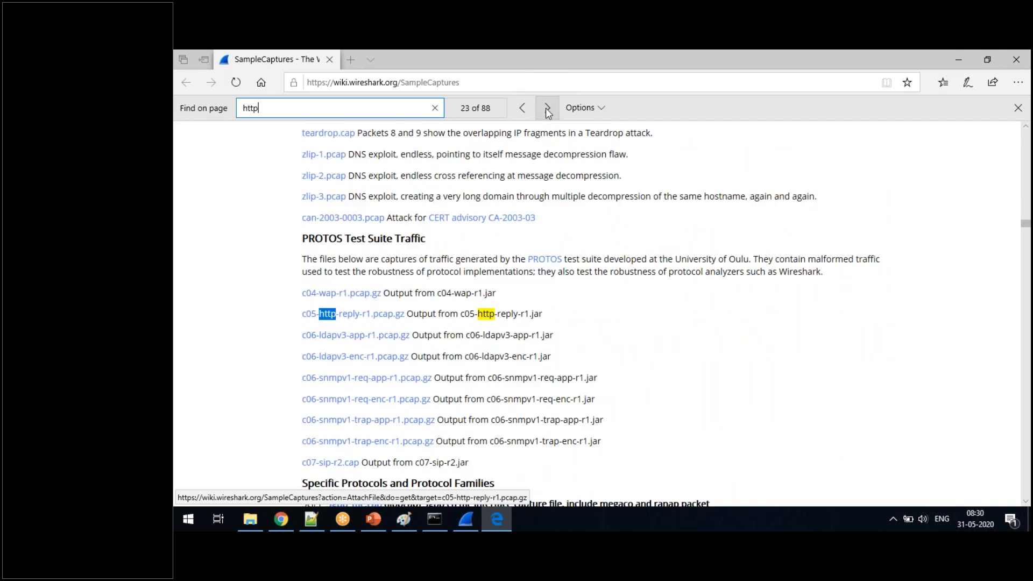
pyautogui.click(547, 109)
pyautogui.click(548, 109)
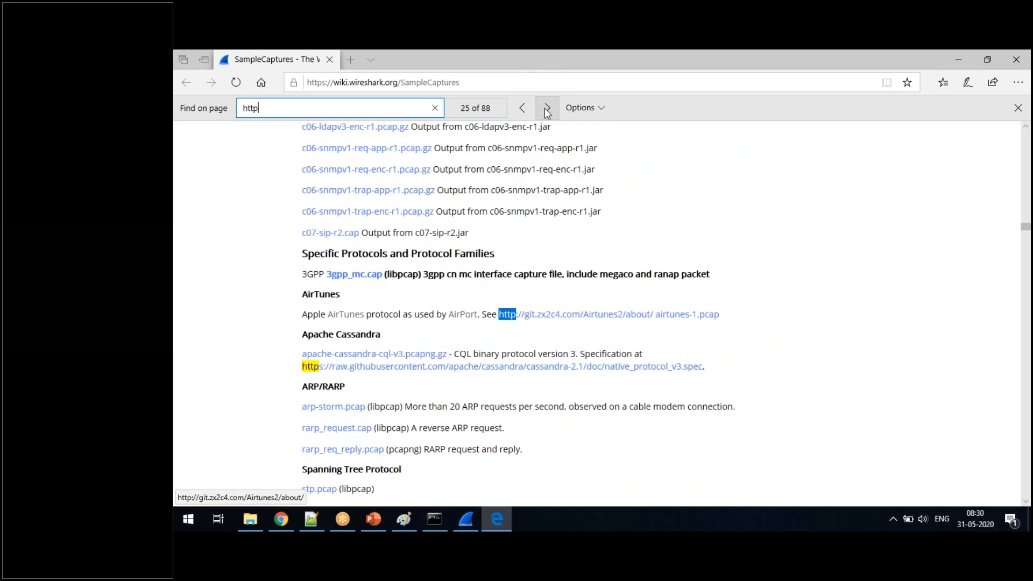
pyautogui.click(548, 110)
pyautogui.click(547, 110)
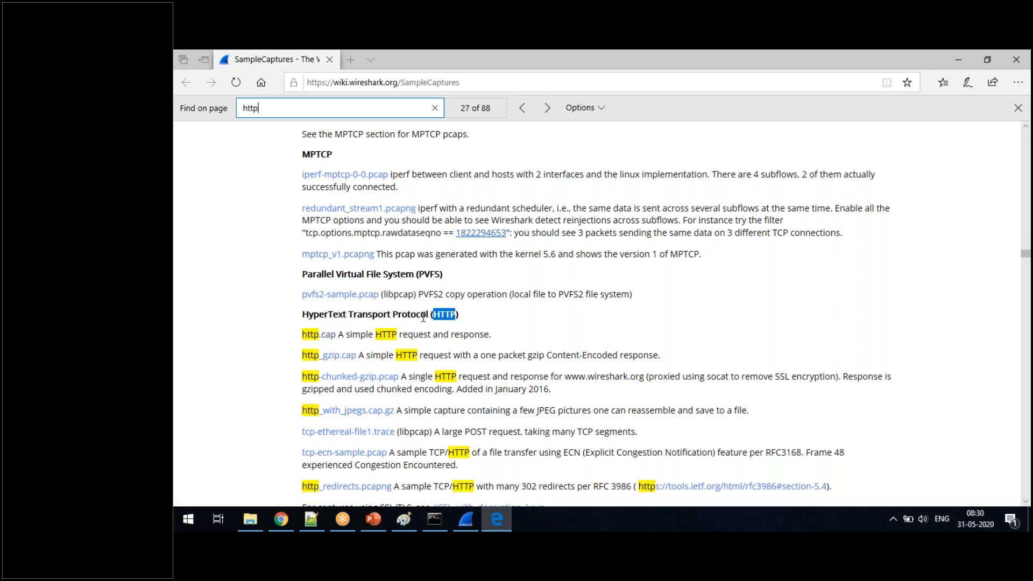
# - Download the http.cap sample into the Wireshark folder under the name http, and open that folder
pyautogui.rightClick(322, 340)
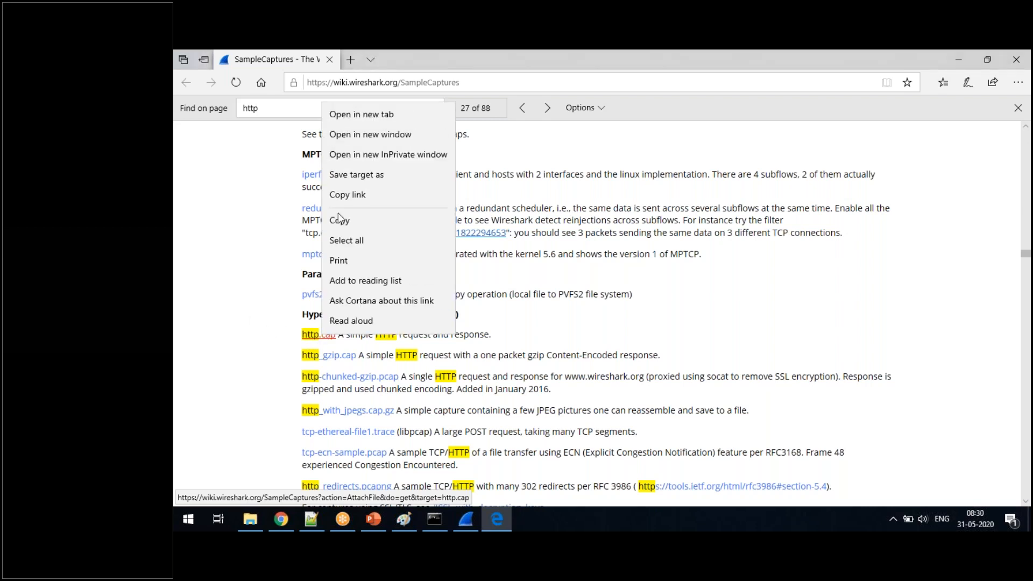
pyautogui.click(344, 135)
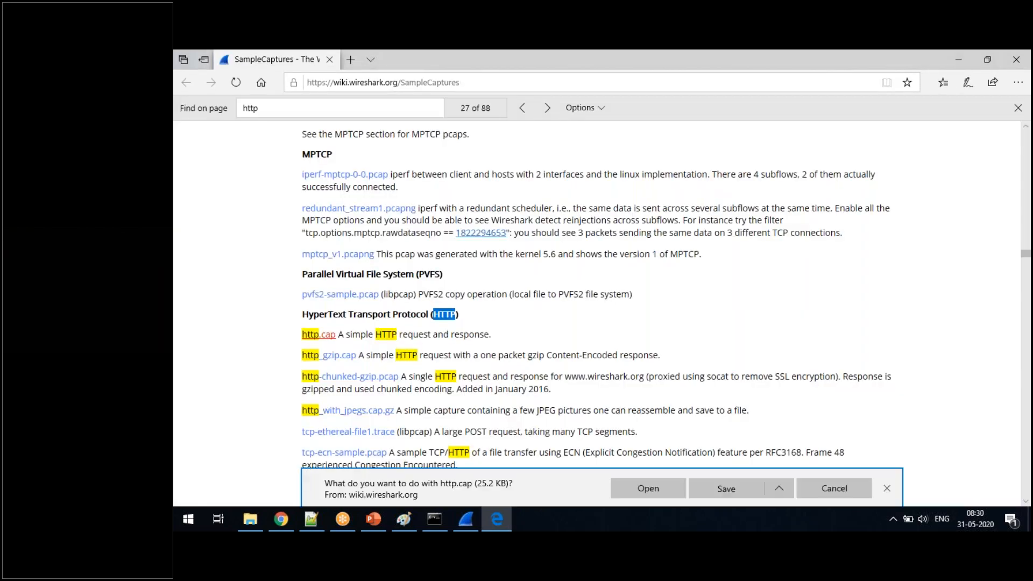
pyautogui.click(779, 490)
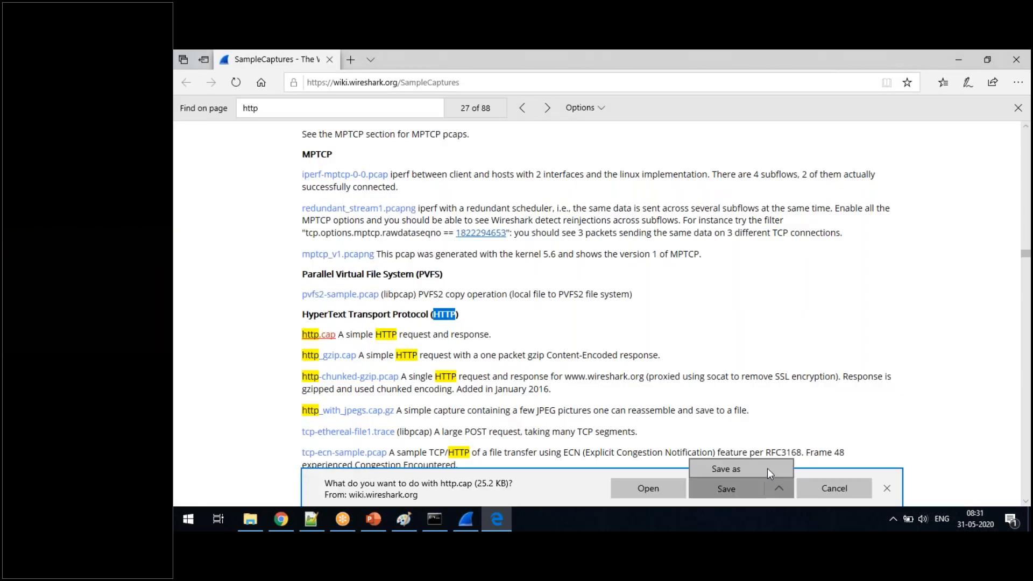
pyautogui.click(767, 468)
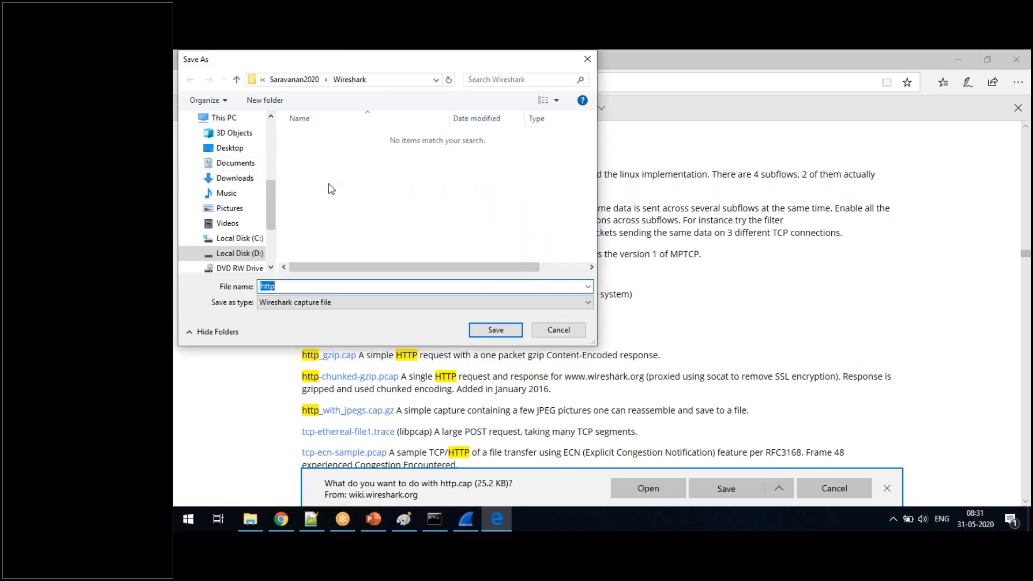
pyautogui.click(496, 331)
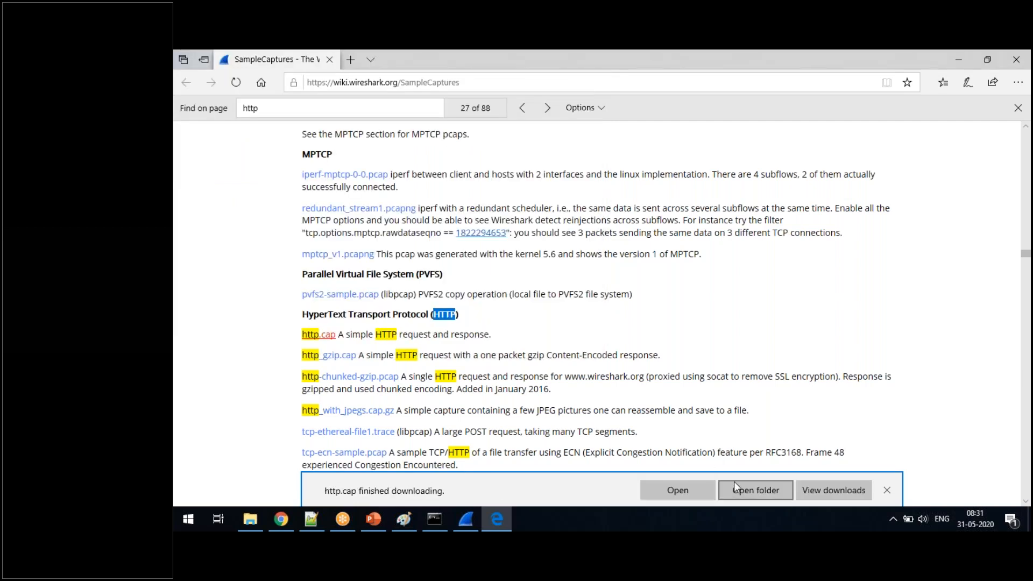
pyautogui.click(734, 488)
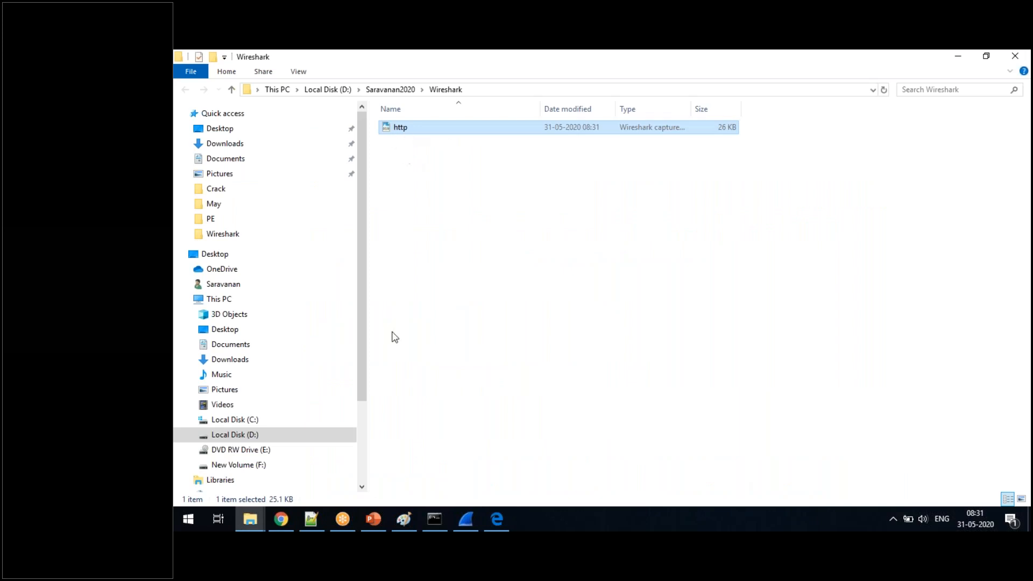
# - Switch to Wireshark and browse for a capture file to open in the Wireshark folder on Local Disk (D:)
pyautogui.click(467, 518)
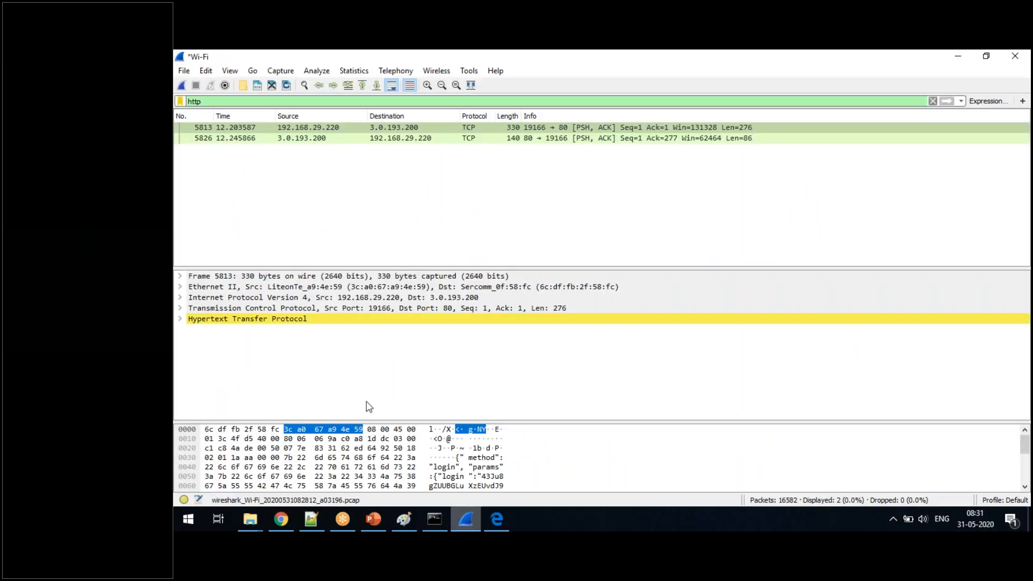
pyautogui.click(188, 72)
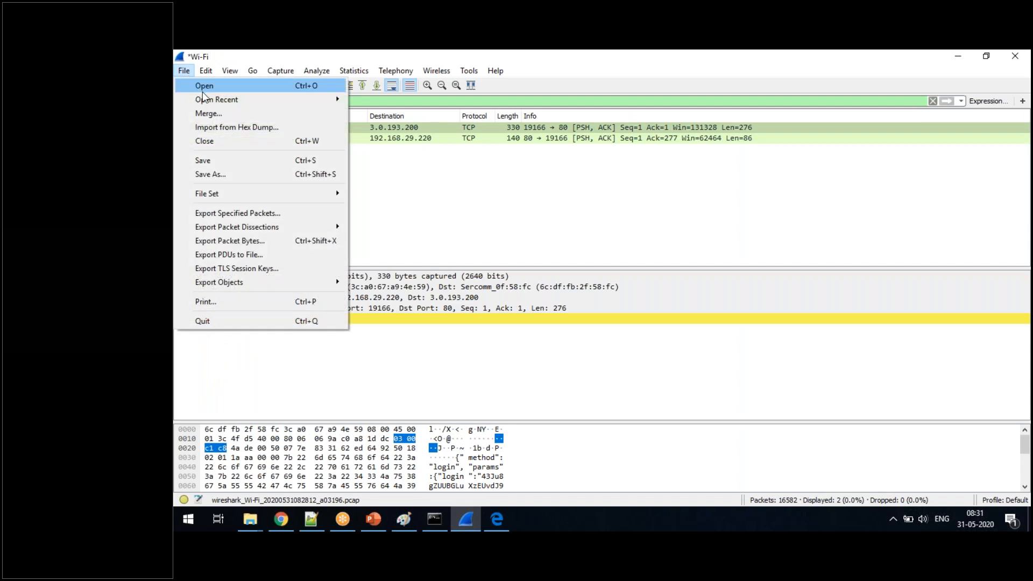
pyautogui.moveTo(211, 101)
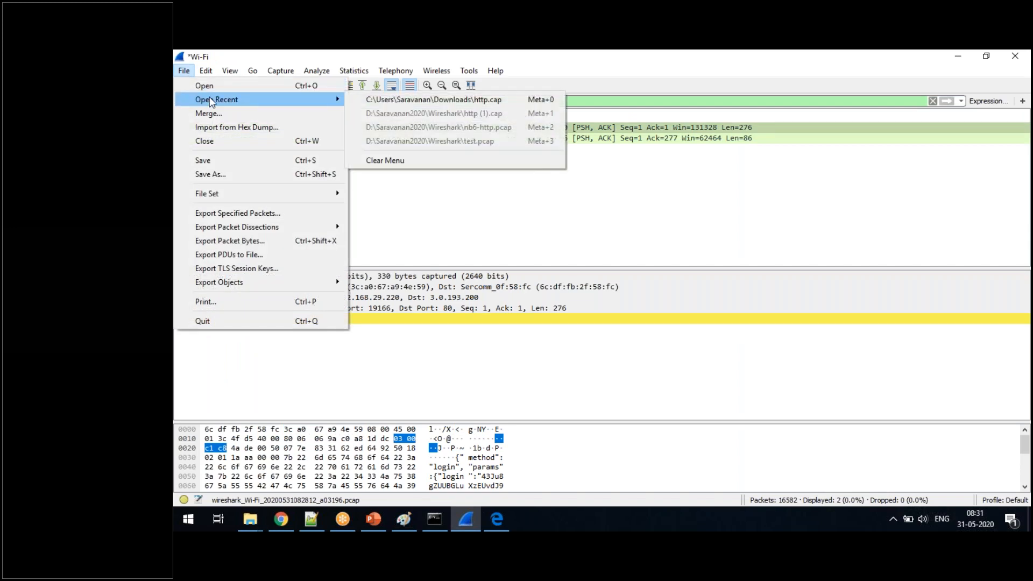
pyautogui.click(280, 85)
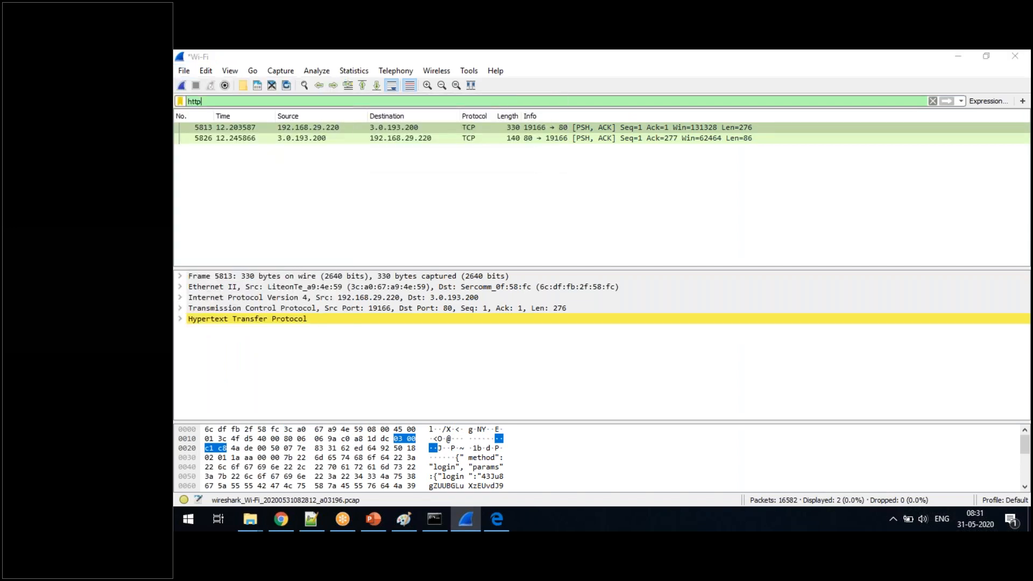
pyautogui.click(215, 250)
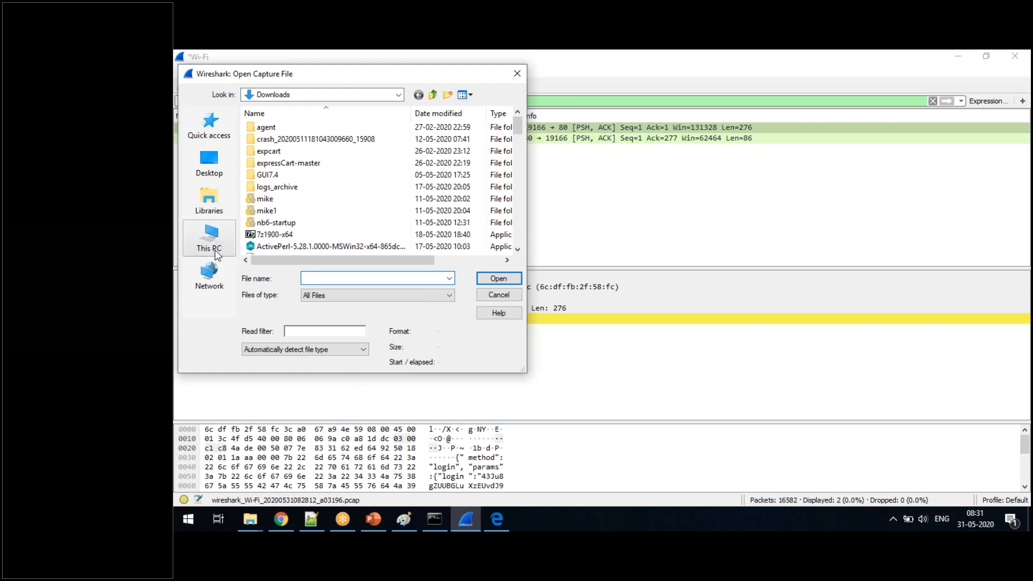
pyautogui.moveTo(518, 153); pyautogui.dragTo(518, 228)
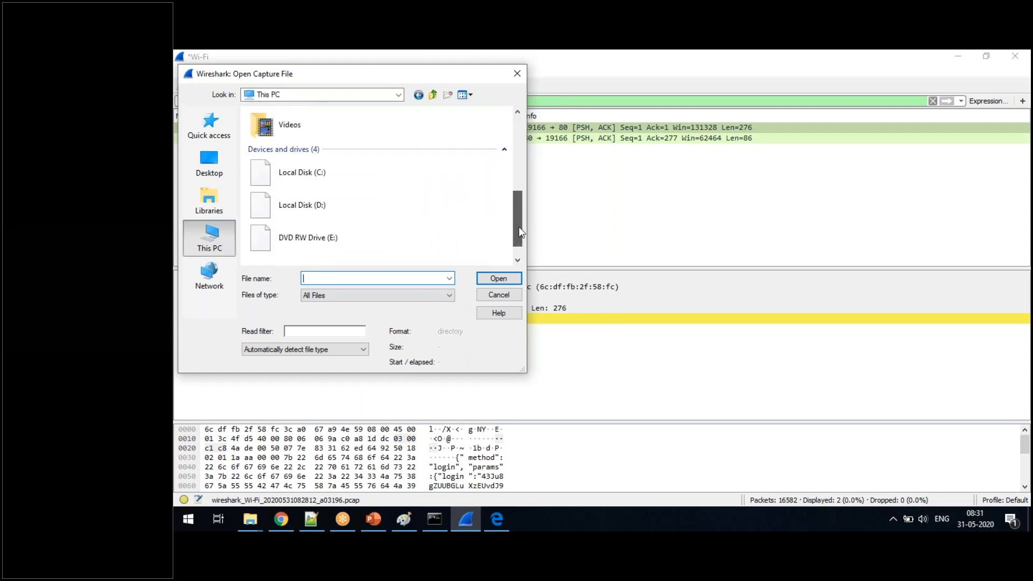
pyautogui.doubleClick(330, 192)
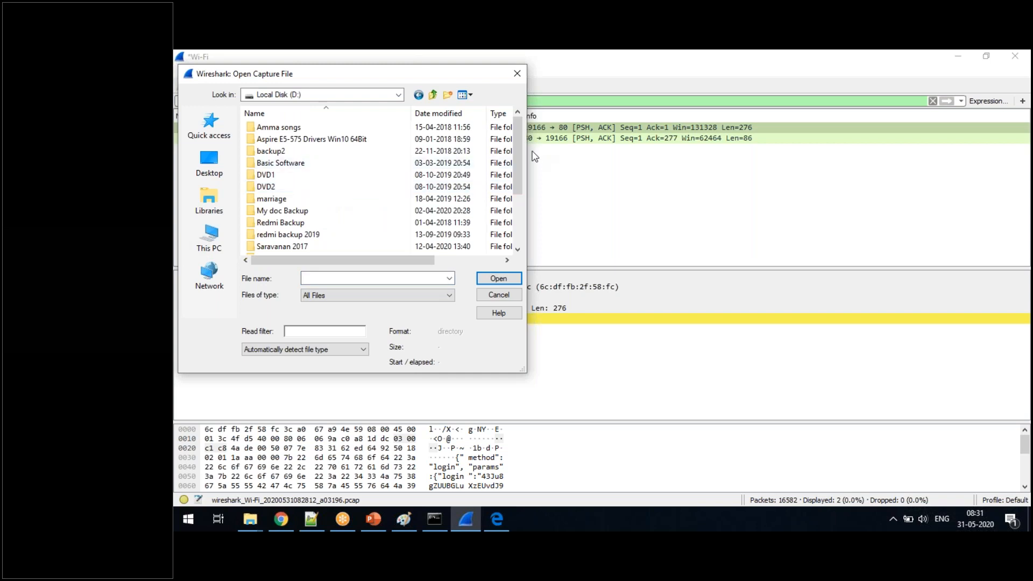
pyautogui.moveTo(520, 156); pyautogui.dragTo(522, 186)
pyautogui.doubleClick(282, 216)
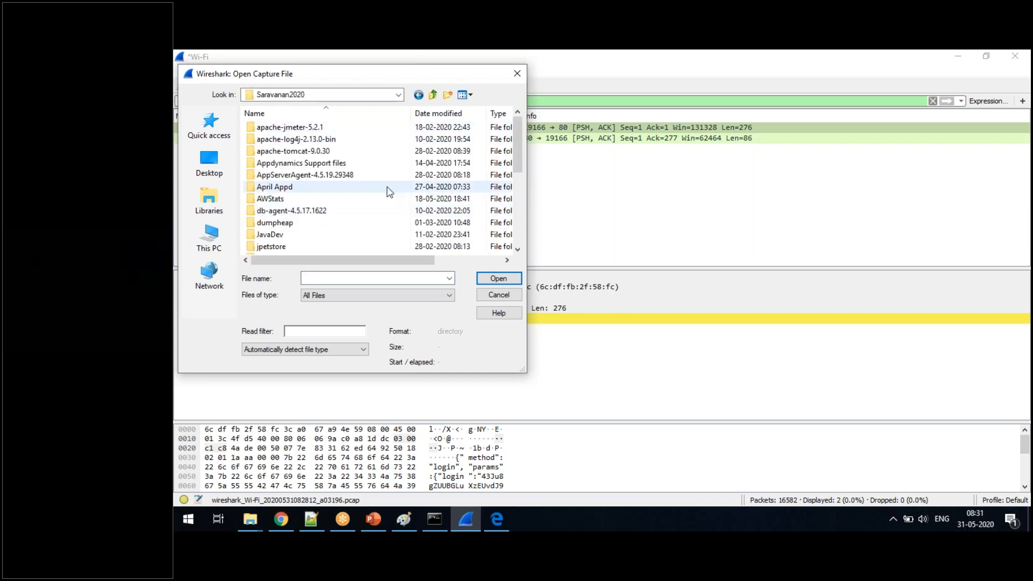
pyautogui.moveTo(524, 178); pyautogui.dragTo(519, 248)
pyautogui.doubleClick(281, 210)
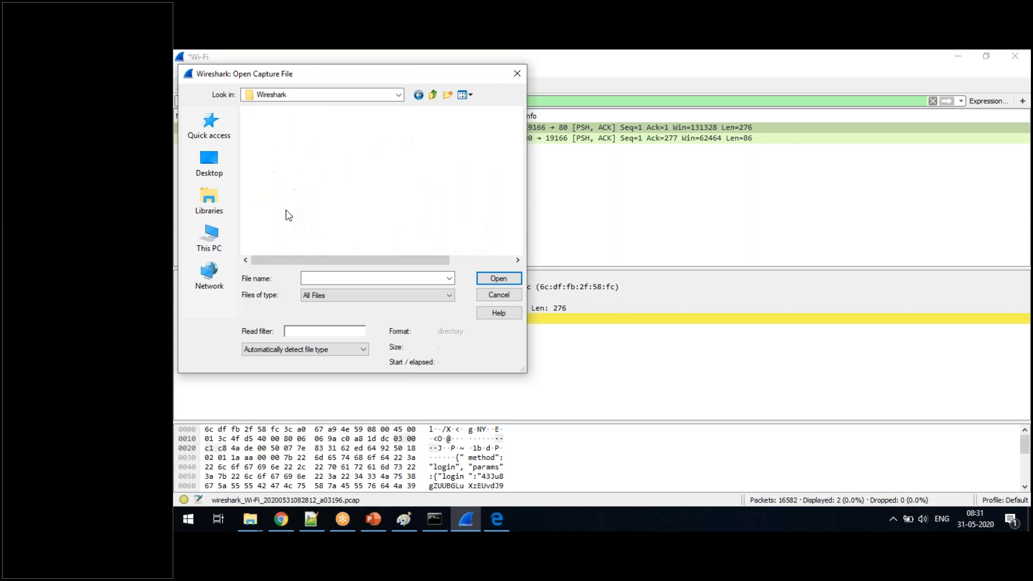
# - Open the http capture from the Wireshark folder, continuing without saving the captured Wi-Fi packets
pyautogui.click(255, 129)
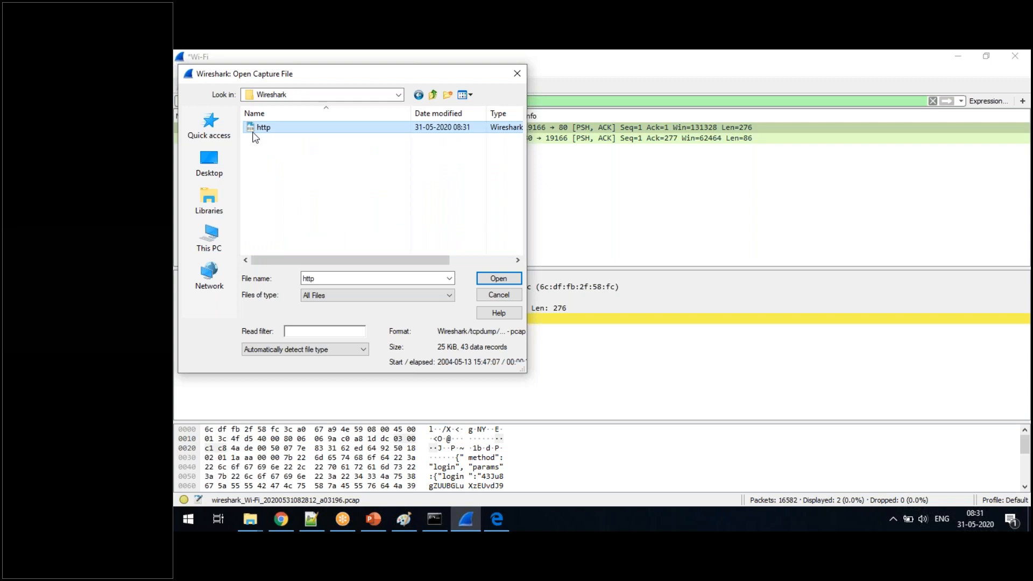
pyautogui.doubleClick(259, 125)
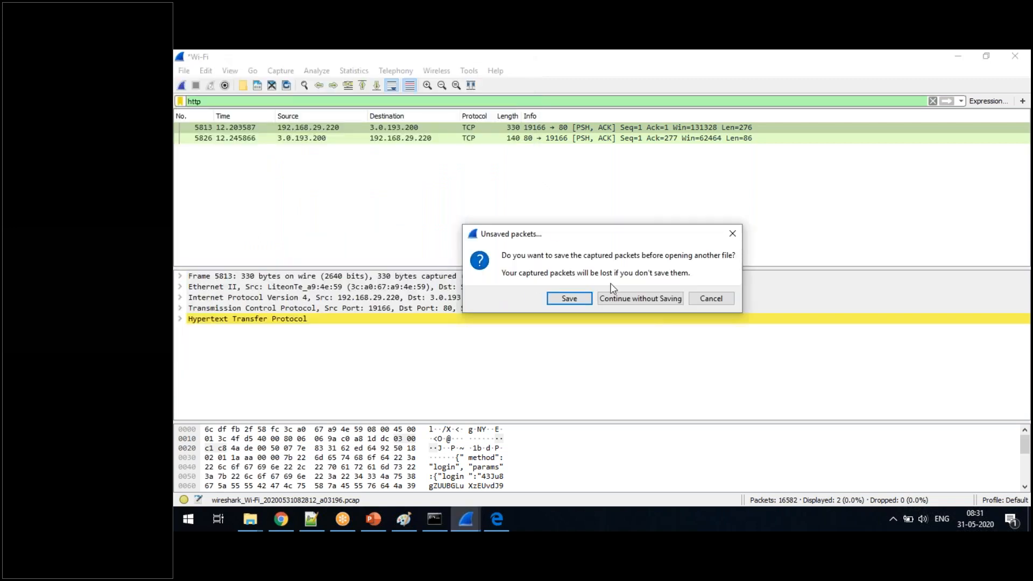
pyautogui.click(617, 299)
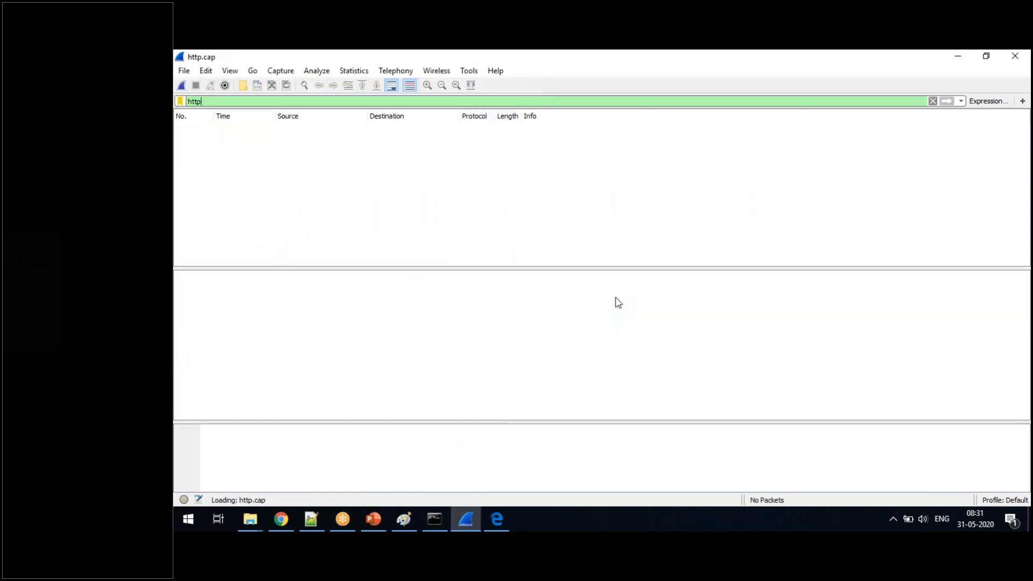
# - Delete the http text from the display filter
pyautogui.press('BackSpace')
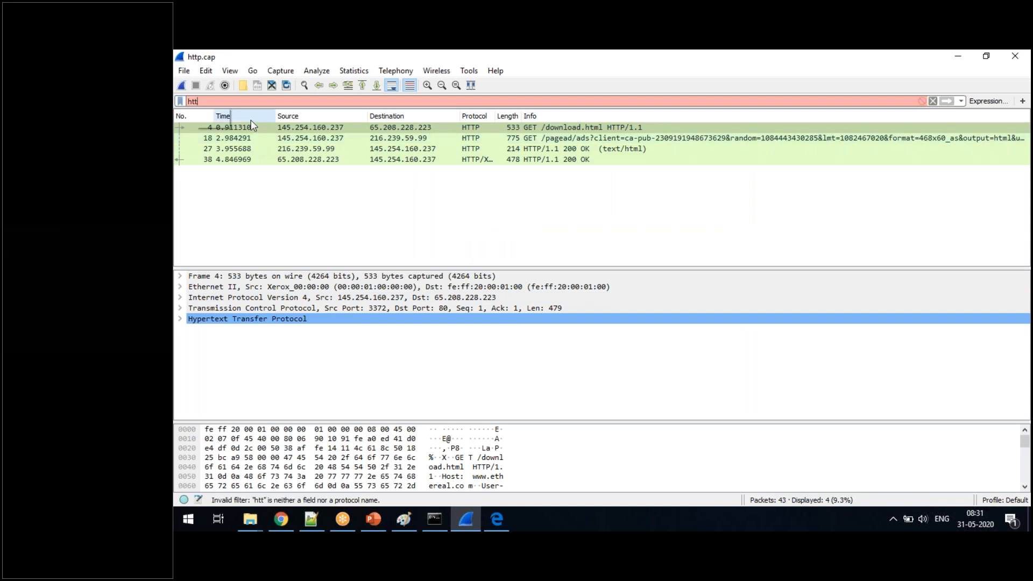
pyautogui.press('BackSpace')
pyautogui.press('BackSpace')
pyautogui.press('BackSpace')
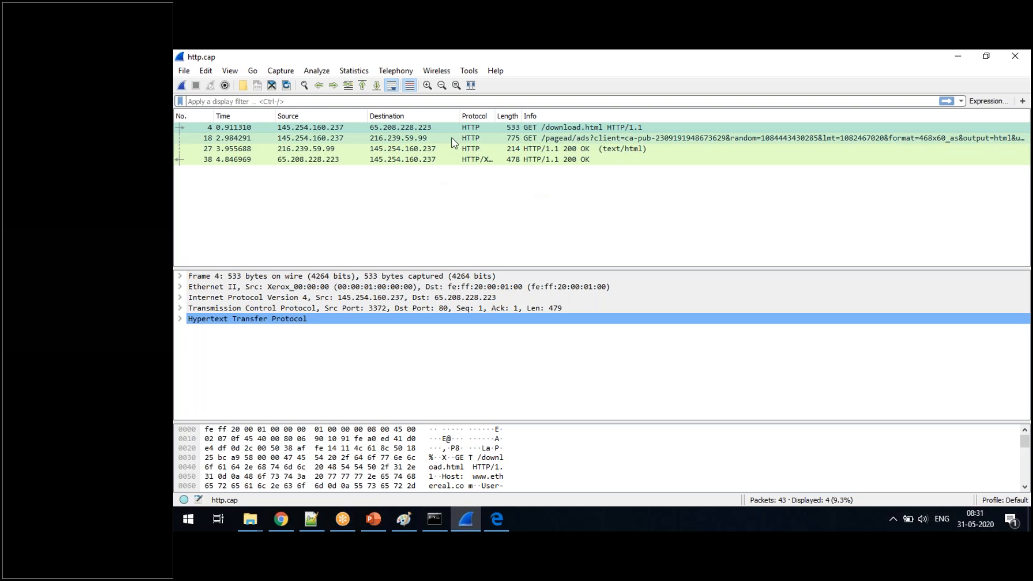
# - Reopen http.cap from the recent captures, and view the details of packet 18 and packet 4
pyautogui.click(184, 70)
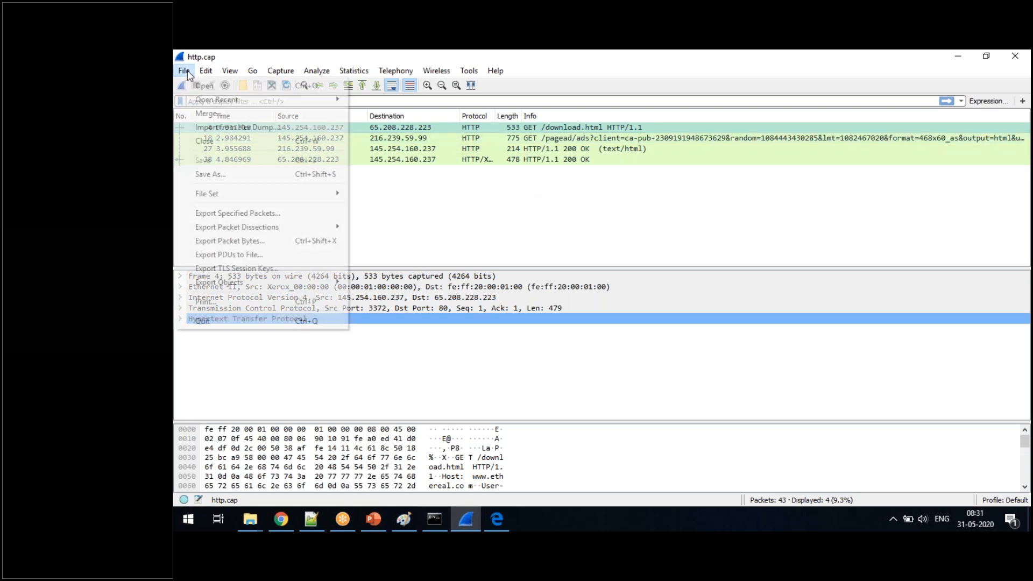
pyautogui.moveTo(277, 101)
pyautogui.click(398, 100)
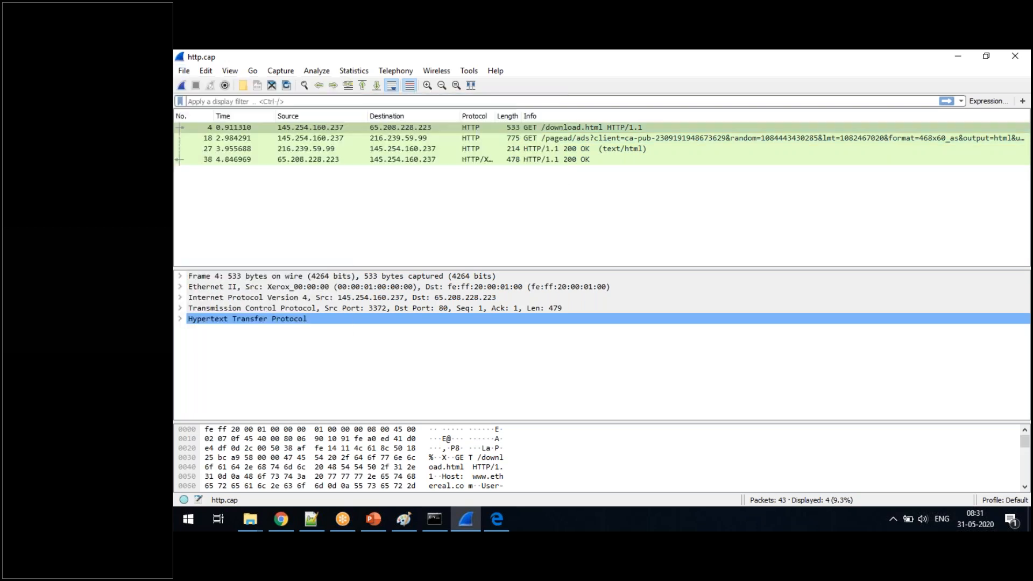
pyautogui.click(481, 140)
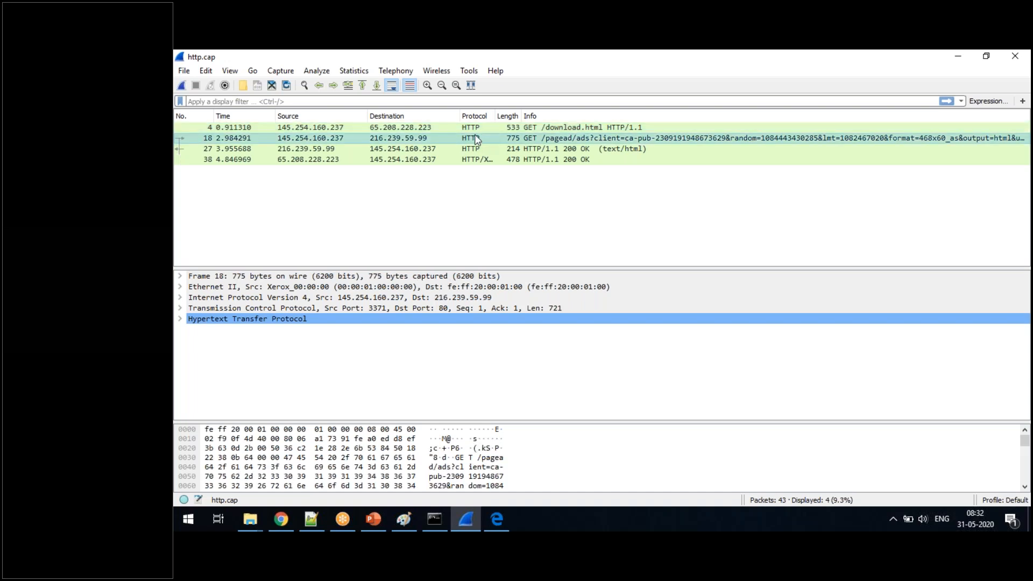
pyautogui.click(474, 131)
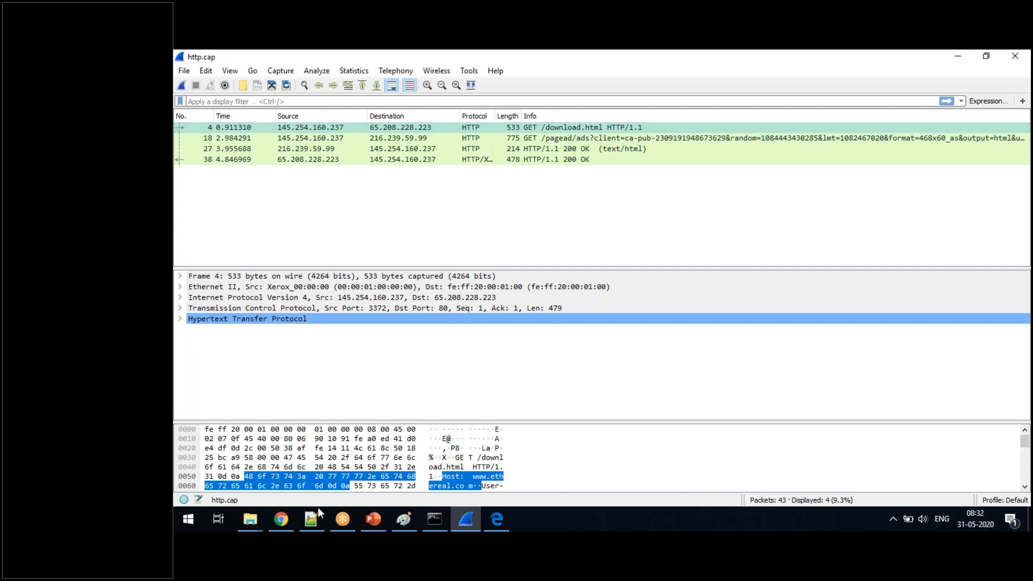
pyautogui.click(321, 526)
pyautogui.click(321, 526)
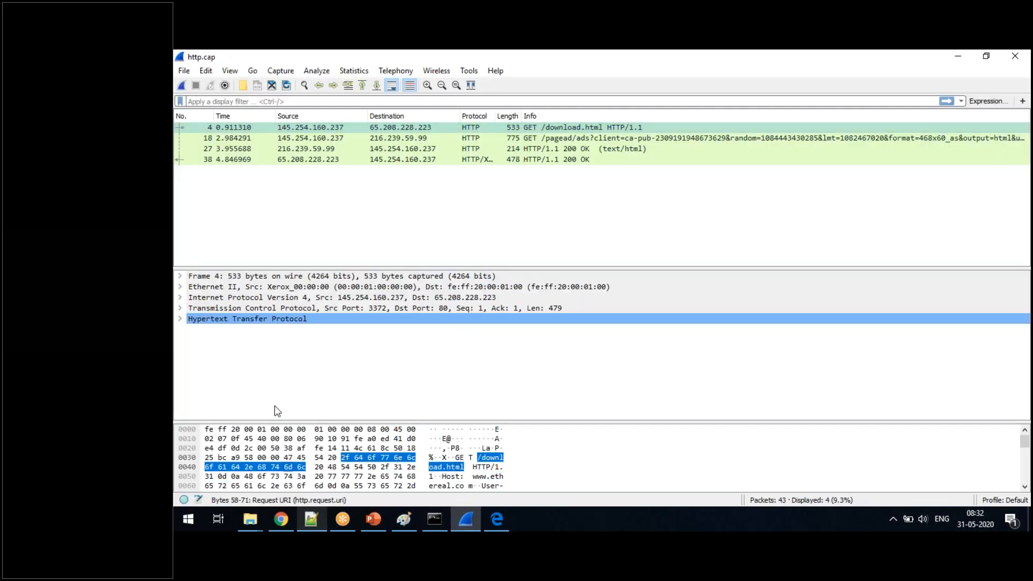
# - Open the http.cap capture file from the Downloads folder
pyautogui.click(184, 72)
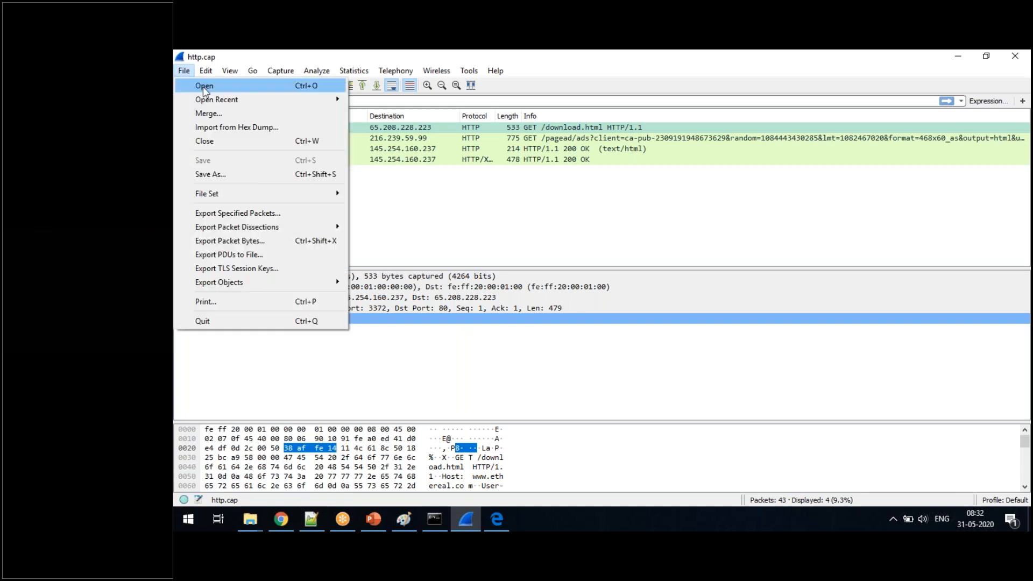
pyautogui.click(204, 86)
pyautogui.click(211, 245)
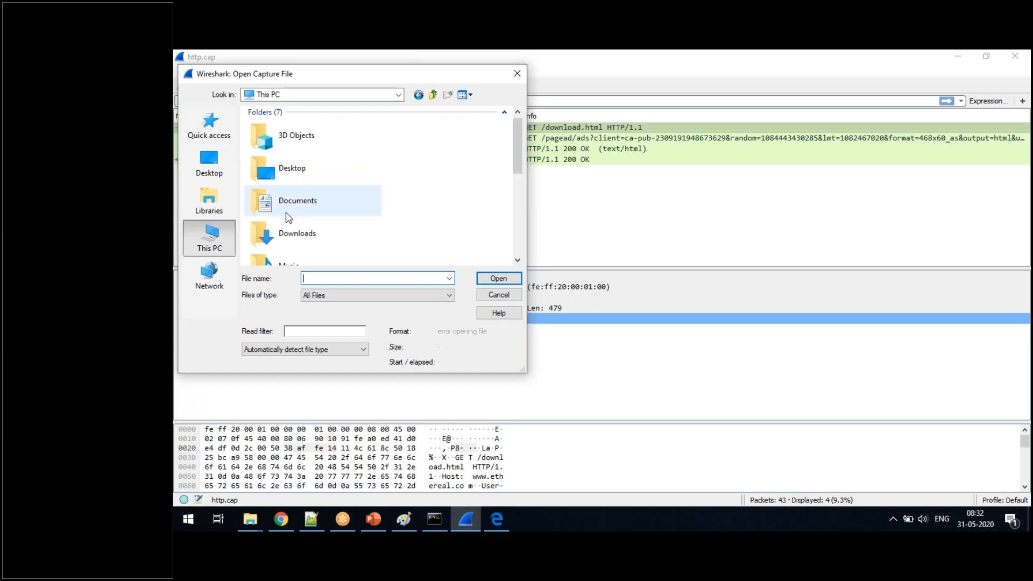
pyautogui.scroll(-5, 409, 162)
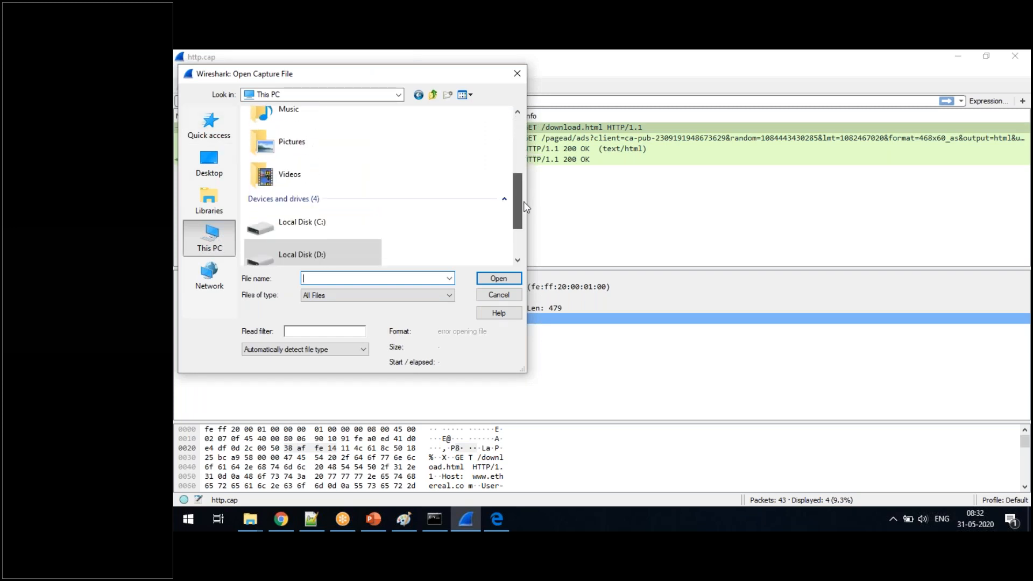
pyautogui.scroll(5, 355, 140)
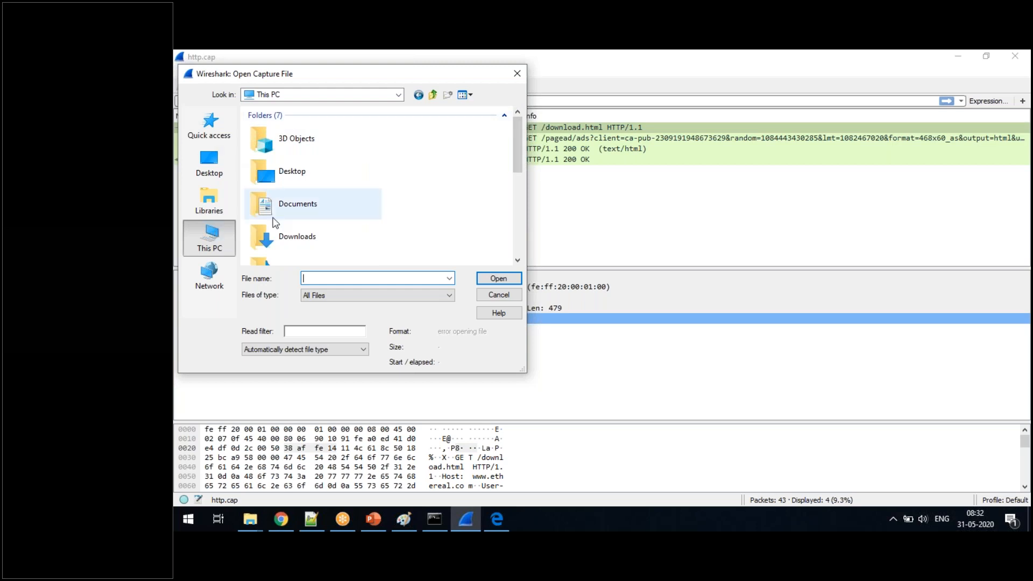
pyautogui.doubleClick(344, 237)
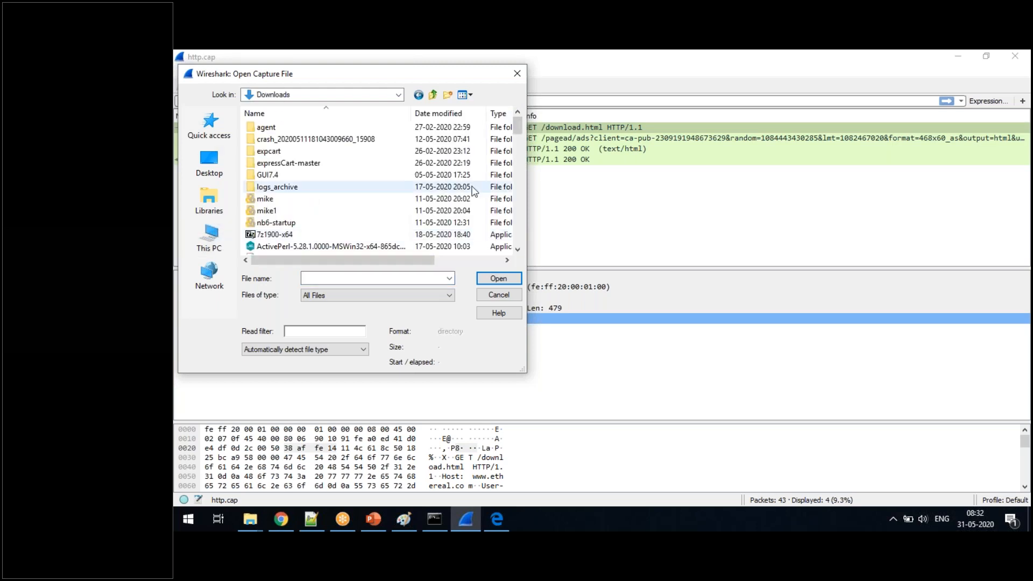
pyautogui.moveTo(521, 132); pyautogui.dragTo(529, 183)
pyautogui.doubleClick(270, 164)
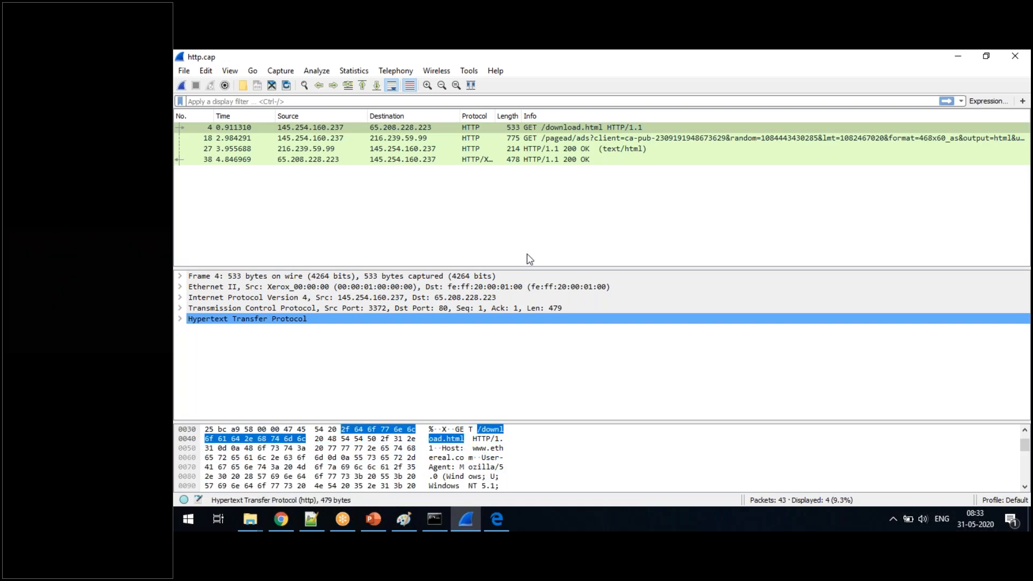
# - Switch to Notepad++ and write "HTTP --- What type of data" on line 5 of the new 5 note
pyautogui.click(313, 522)
pyautogui.click(346, 187)
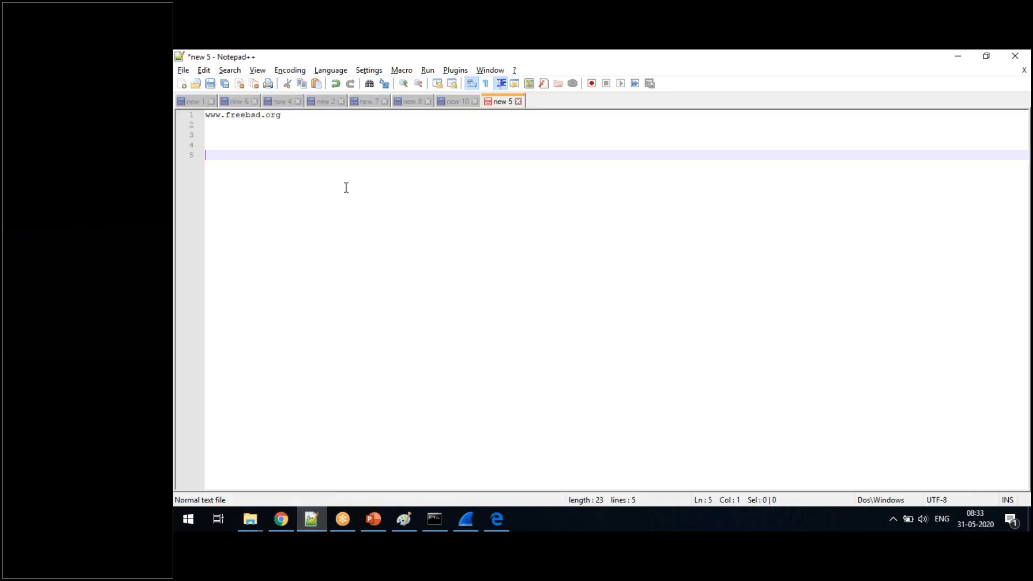
pyautogui.write('HTTP')
pyautogui.click(835, 75)
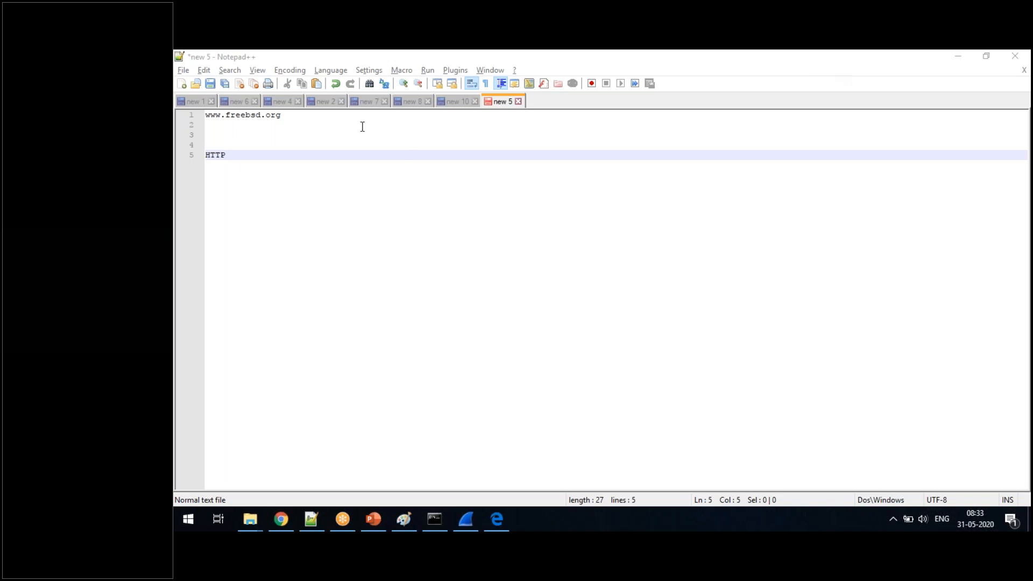
pyautogui.click(344, 153)
pyautogui.write('---')
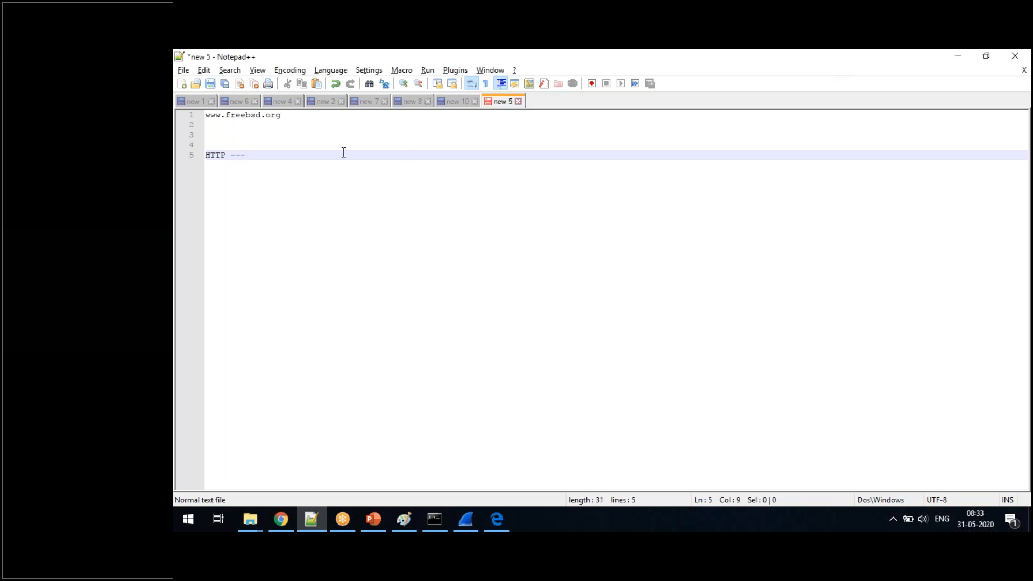
pyautogui.write(' What type of data')
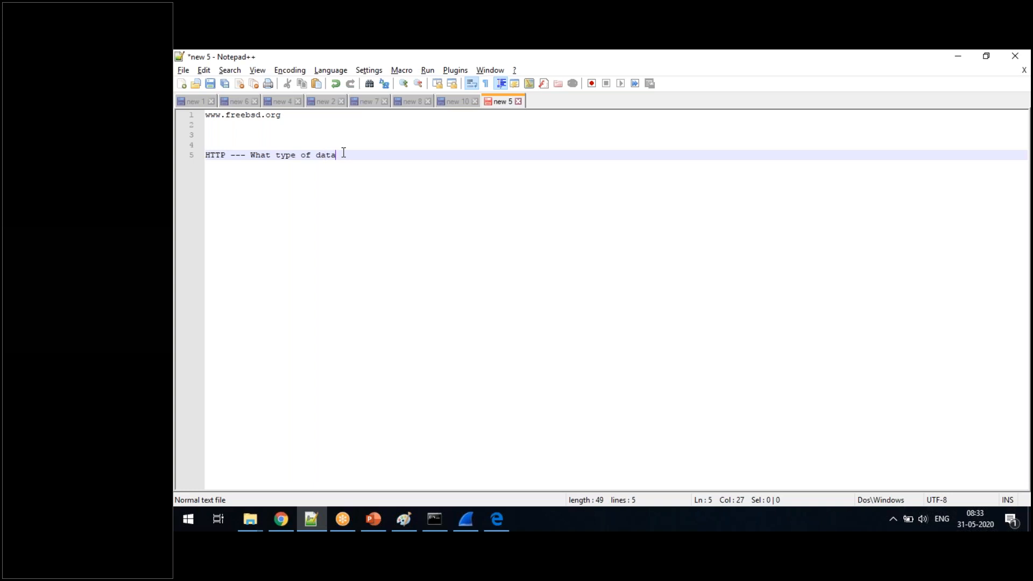
pyautogui.write(' , what foma')
# - Extend the HTTP line with " , what format , how to send the data"
pyautogui.press('BackSpace')
pyautogui.write('rmat , how to ned ')
pyautogui.write('the')
pyautogui.press('BackSpace')
pyautogui.press('BackSpace')
pyautogui.press('BackSpace')
pyautogui.press('BackSpace')
pyautogui.press('BackSpace')
pyautogui.press('BackSpace')
pyautogui.press('BackSpace')
pyautogui.write('send the data')
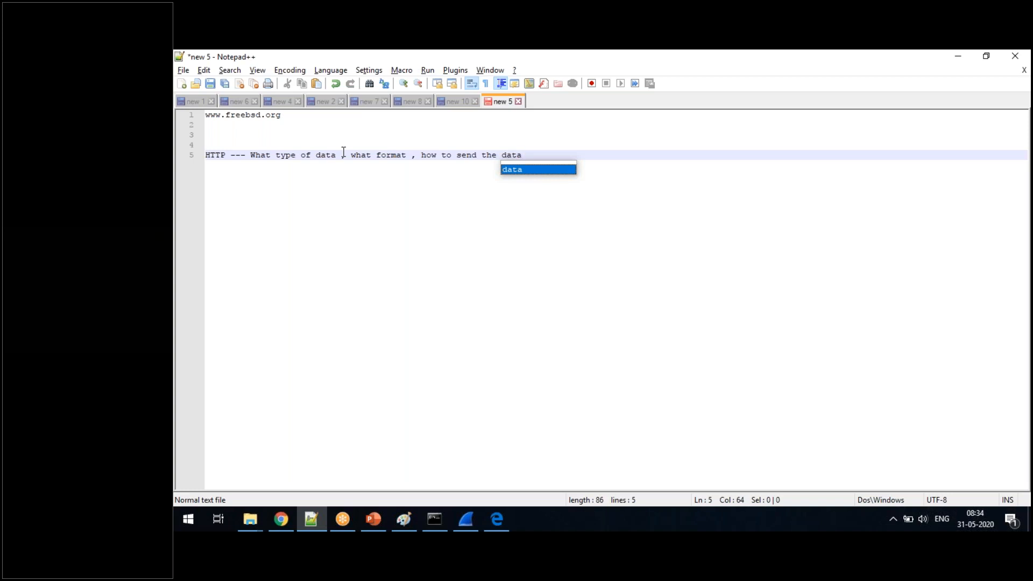
# - Add the line "TCP ---how to connect, how long" below the HTTP line, leaving one blank line between them
pyautogui.press('Return')
pyautogui.press('Return')
pyautogui.press('Return')
pyautogui.write('TCP ---')
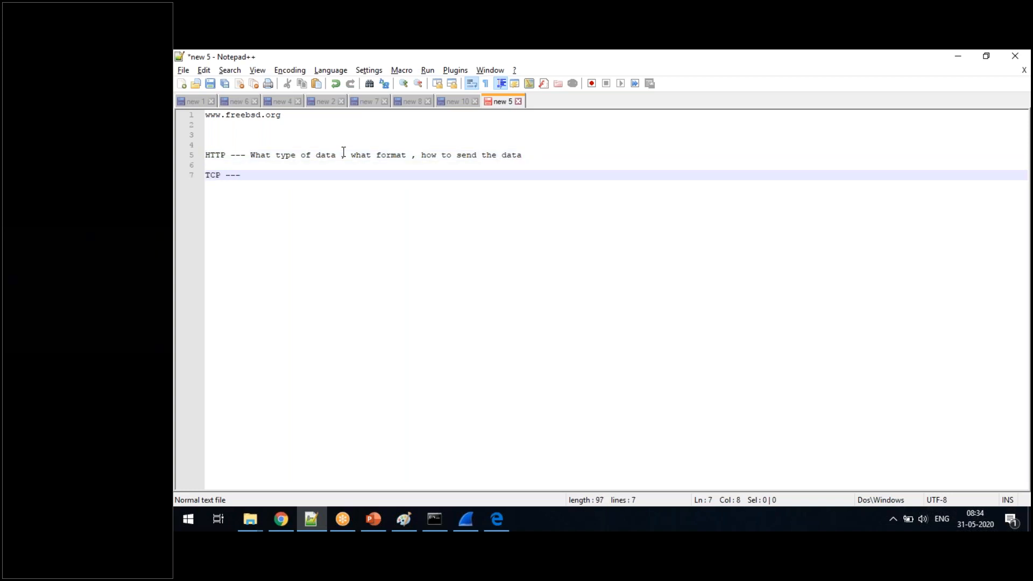
pyautogui.write('how to connect, how long')
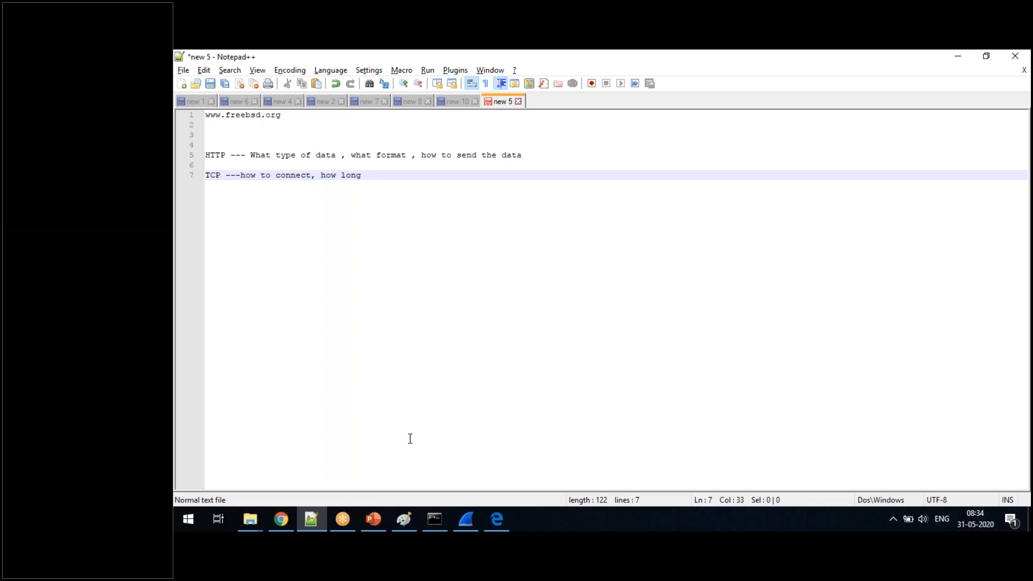
# - Switch to Paint and delete the entire Browser, NIC and Wireshark diagram from the canvas
pyautogui.click(409, 517)
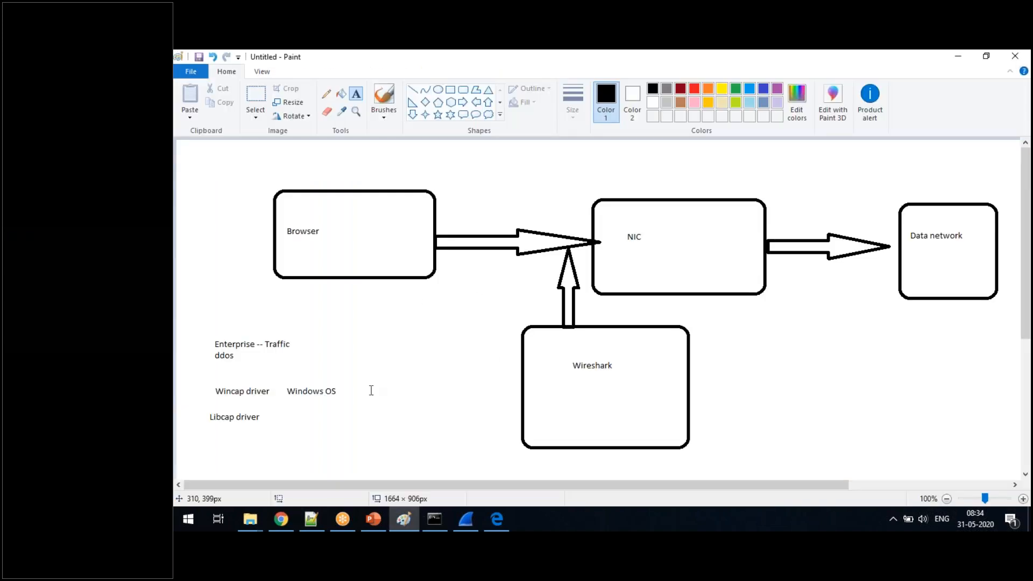
pyautogui.click(258, 98)
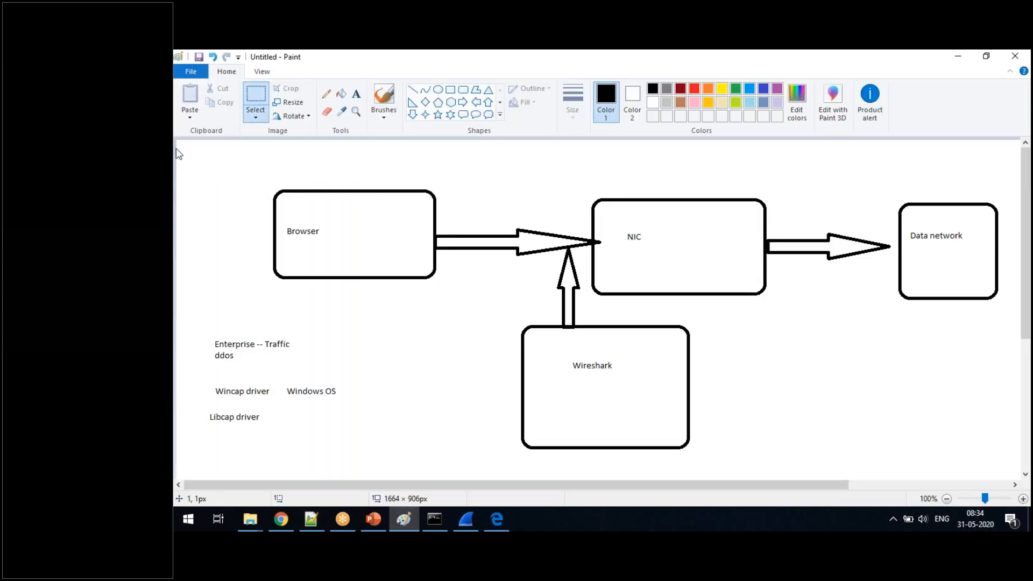
pyautogui.moveTo(180, 149); pyautogui.dragTo(999, 463)
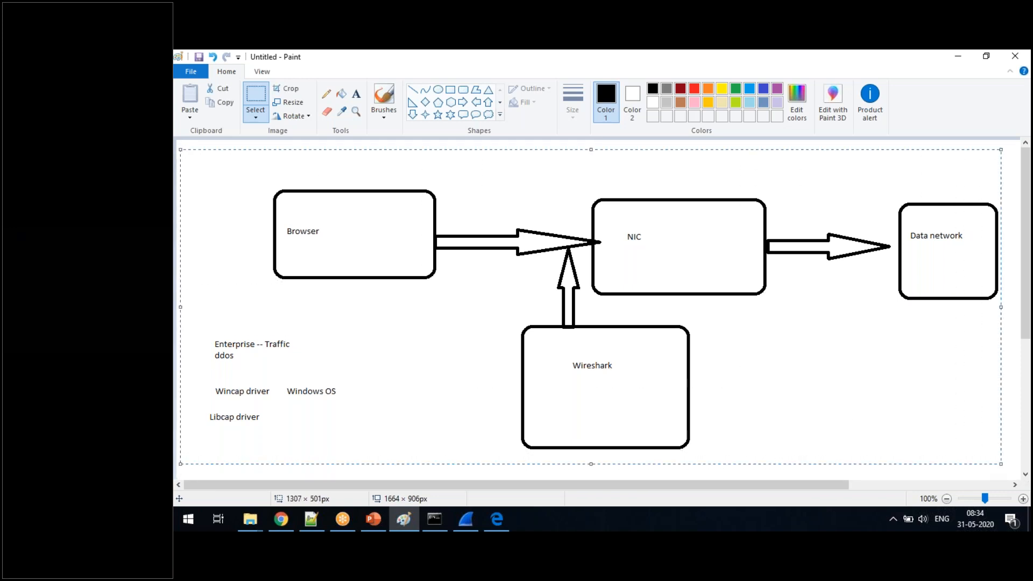
pyautogui.press('Delete')
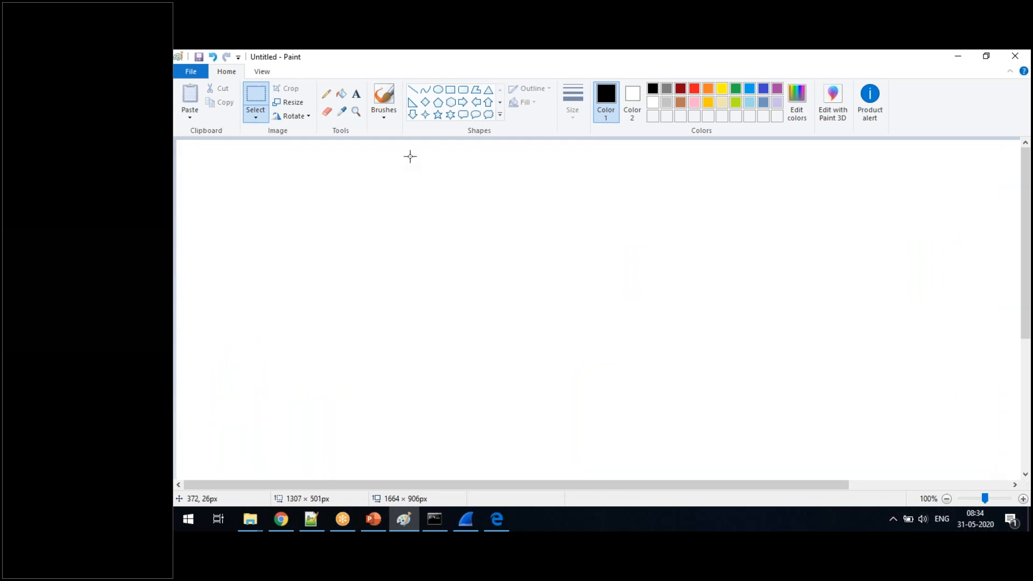
# - Draw two black outlined rectangles side by side with a wide gap between them, the right one about 245 × 169 px
pyautogui.click(450, 89)
pyautogui.moveTo(257, 245); pyautogui.dragTo(404, 356)
pyautogui.moveTo(710, 248); pyautogui.dragTo(865, 354)
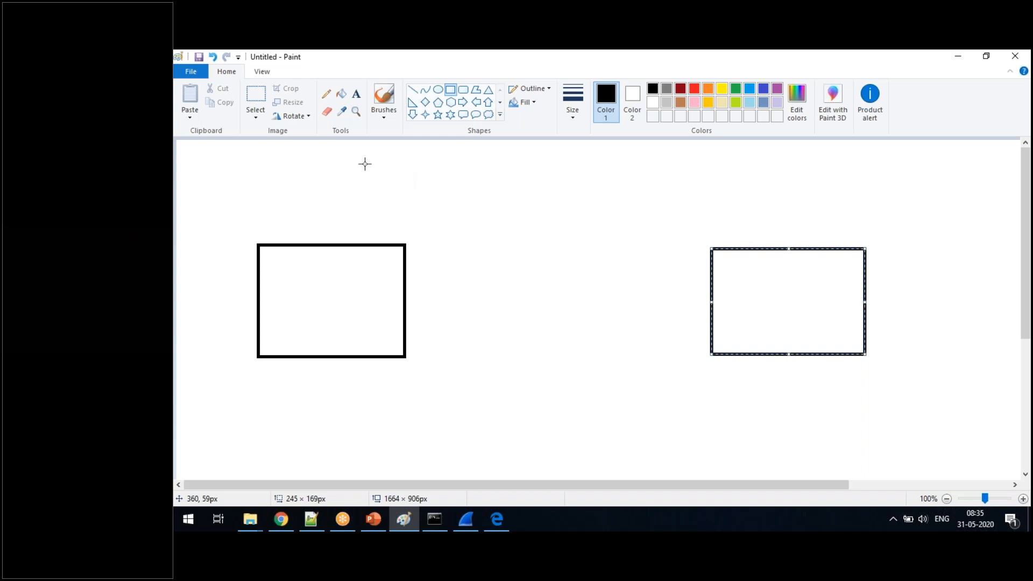
# - Draw a freehand curved arrow from the left rectangle to the right one and label it "SYN" above the curve
pyautogui.click(326, 94)
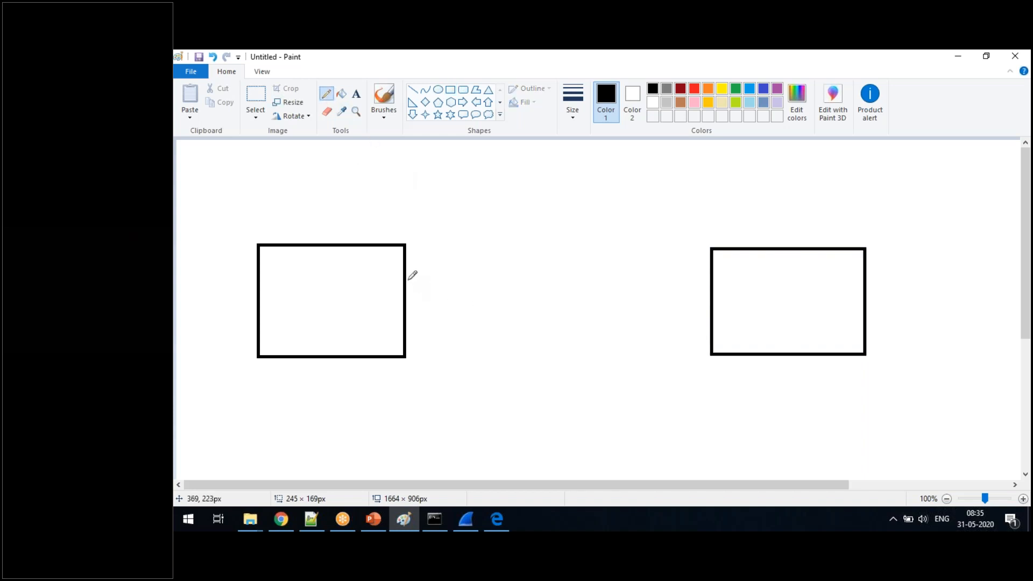
pyautogui.moveTo(406, 278)
pyautogui.mouseDown()
pyautogui.moveTo(559, 232)
pyautogui.moveTo(674, 261)
pyautogui.moveTo(711, 297)
pyautogui.moveTo(715, 280)
pyautogui.mouseUp()
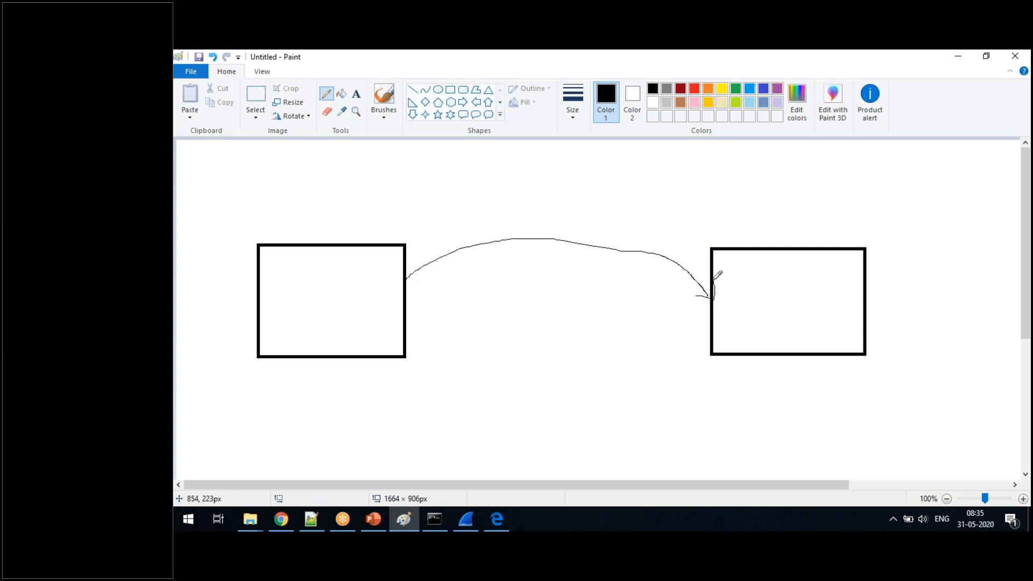
pyautogui.click(356, 94)
pyautogui.moveTo(539, 200); pyautogui.dragTo(595, 215)
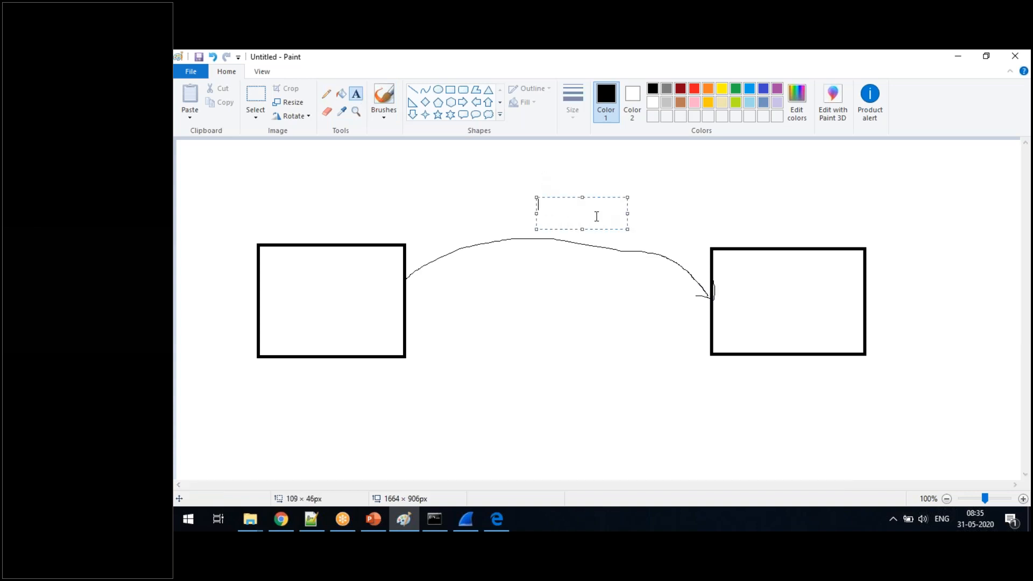
pyautogui.write('SYN')
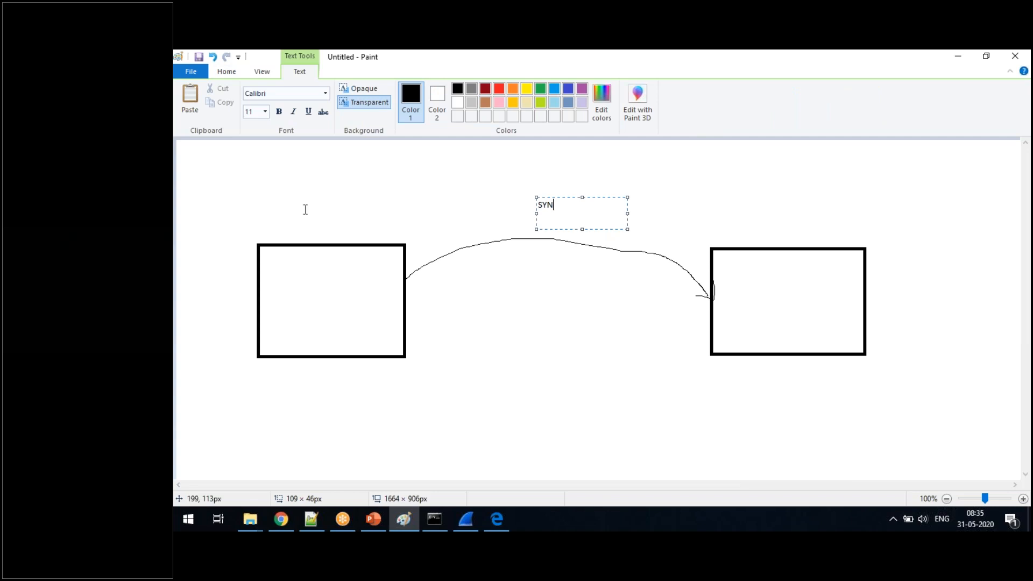
# - Label the left rectangle "1" and the right rectangle "2" with text inside each box
pyautogui.click(318, 282)
pyautogui.moveTo(292, 275); pyautogui.dragTo(384, 308)
pyautogui.write('1')
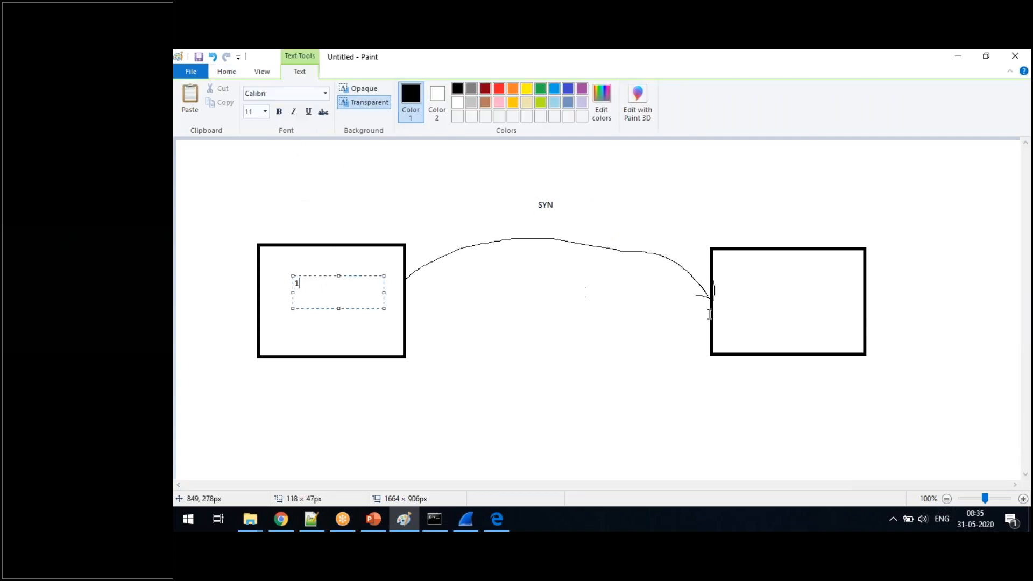
pyautogui.moveTo(766, 279); pyautogui.dragTo(858, 304)
pyautogui.write('2')
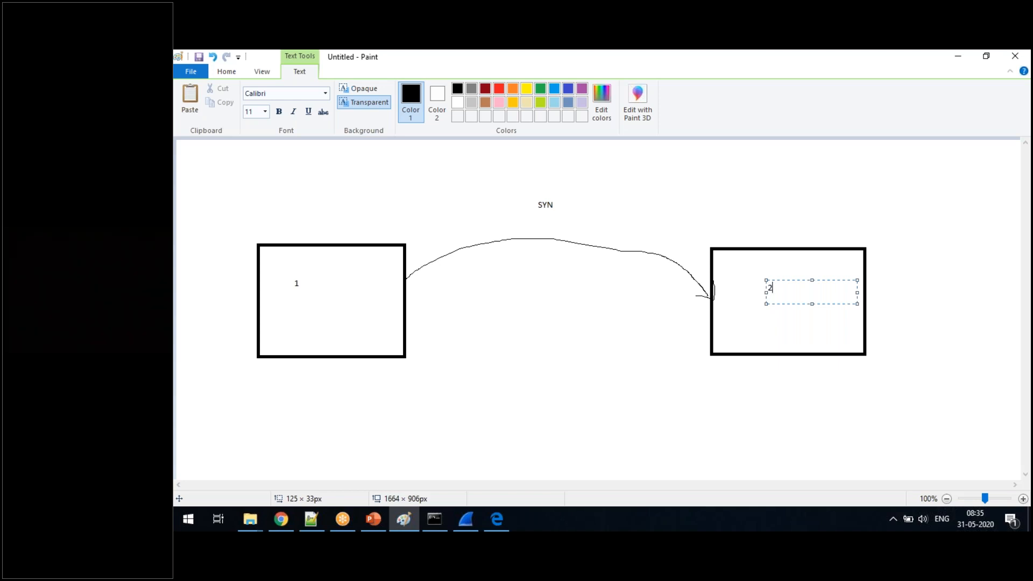
# - Draw a freehand return arrow from rectangle 2 to rectangle 1 below the SYN arrow and label it "SYN ACK"
pyautogui.click(226, 72)
pyautogui.click(326, 93)
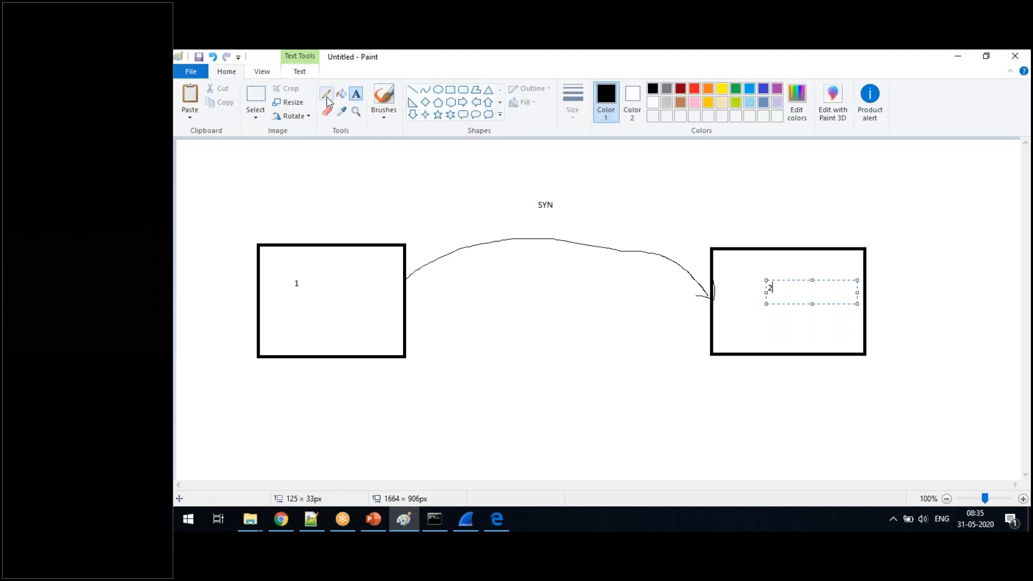
pyautogui.moveTo(407, 308)
pyautogui.mouseDown()
pyautogui.moveTo(687, 340)
pyautogui.moveTo(710, 328)
pyautogui.mouseUp()
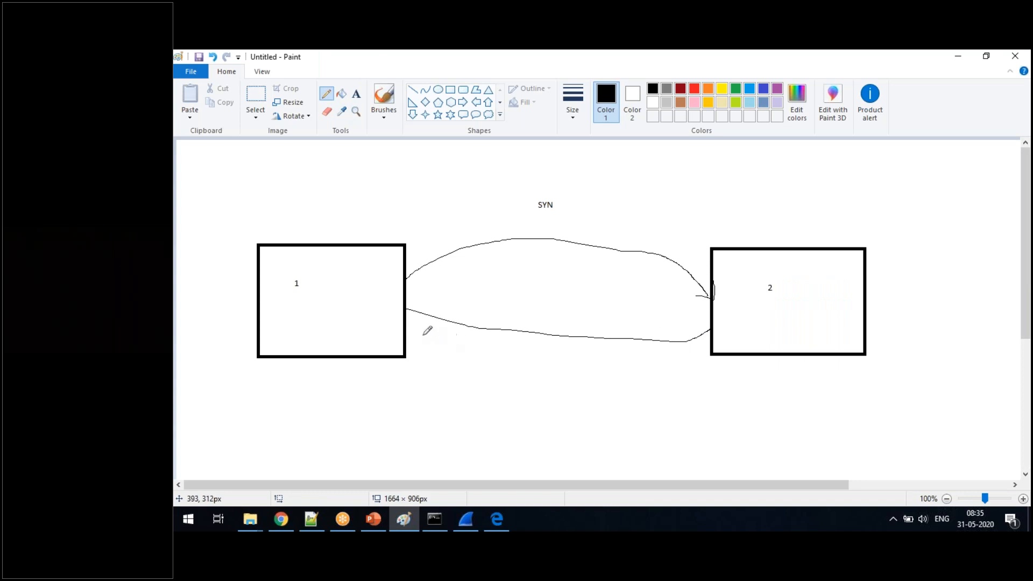
pyautogui.moveTo(411, 315)
pyautogui.mouseDown()
pyautogui.moveTo(407, 306)
pyautogui.moveTo(425, 300)
pyautogui.mouseUp()
pyautogui.click(356, 99)
pyautogui.click(521, 307)
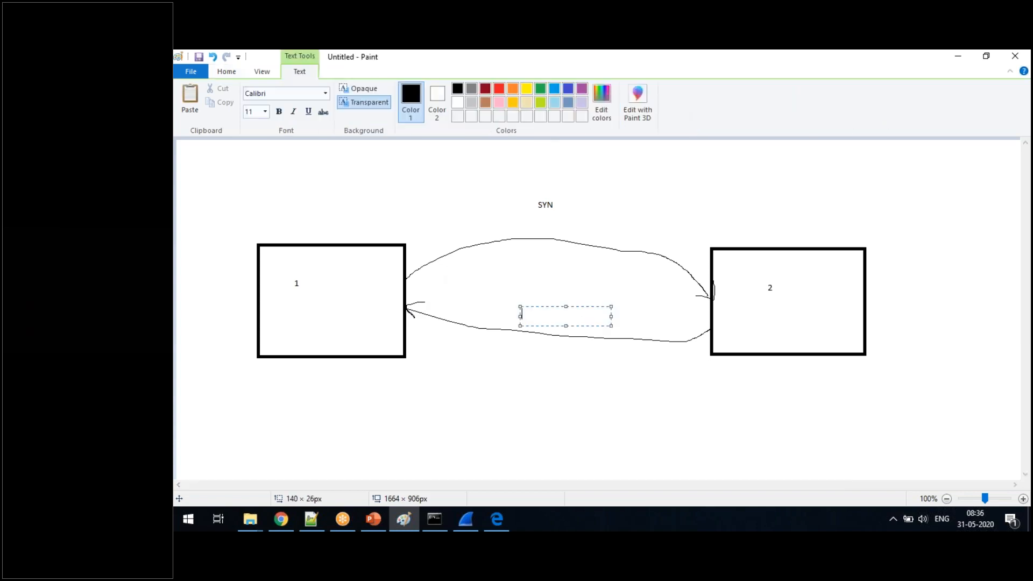
pyautogui.write('SYN ACK')
pyautogui.click(639, 406)
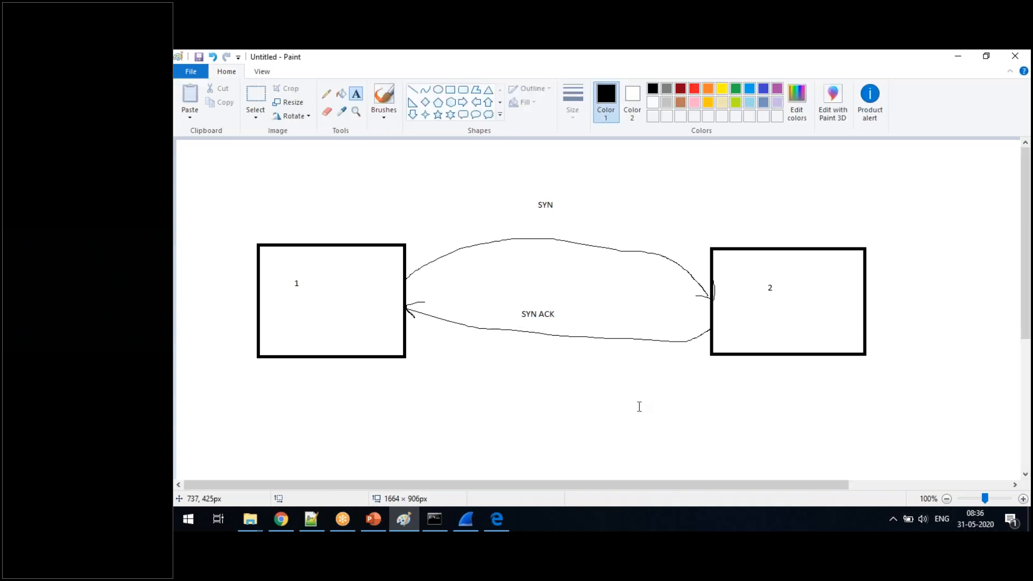
# - Draw a third freehand arrow from rectangle 1 to rectangle 2 below the SYN ACK arrow and label it "ACK"
pyautogui.click(326, 95)
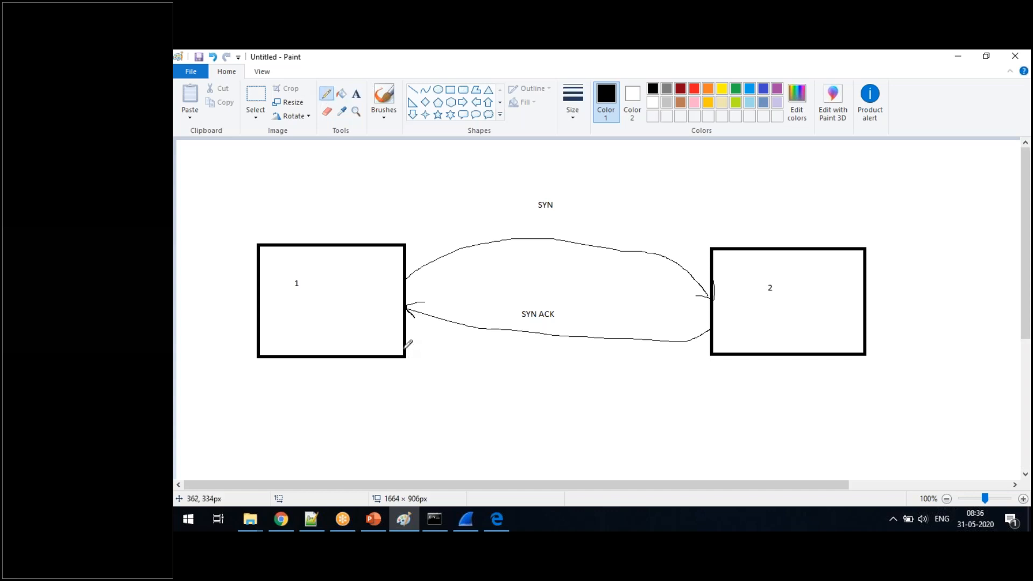
pyautogui.moveTo(406, 340)
pyautogui.mouseDown()
pyautogui.moveTo(524, 385)
pyautogui.moveTo(709, 340)
pyautogui.mouseUp()
pyautogui.moveTo(704, 342)
pyautogui.mouseDown()
pyautogui.moveTo(714, 344)
pyautogui.moveTo(707, 360)
pyautogui.mouseUp()
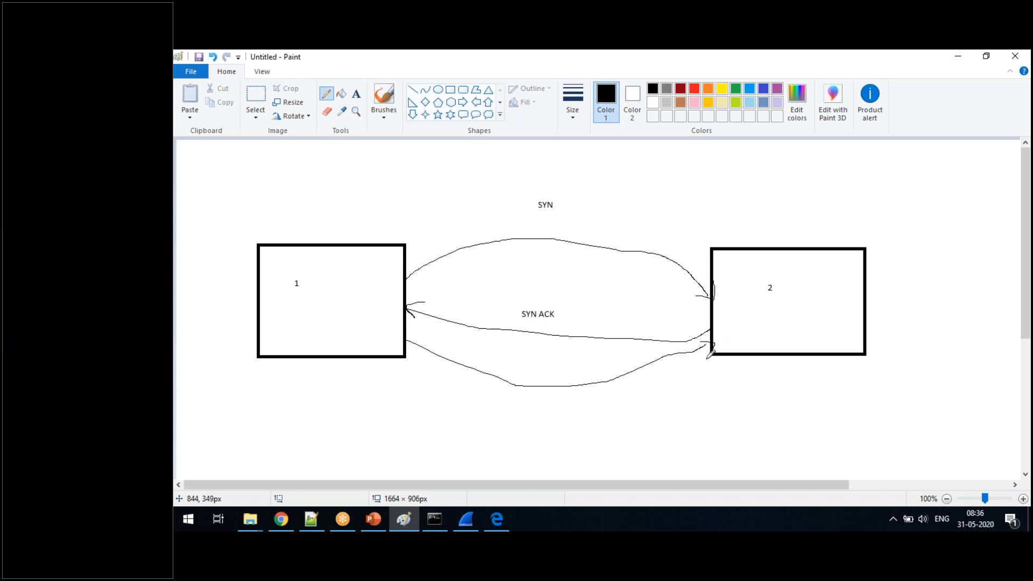
pyautogui.click(356, 94)
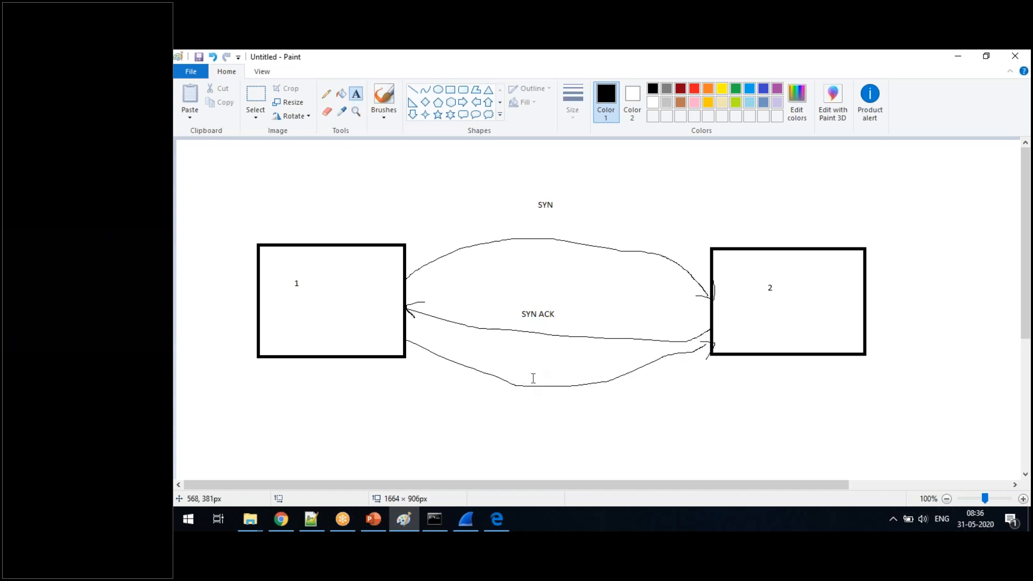
pyautogui.moveTo(532, 369); pyautogui.dragTo(552, 380)
pyautogui.write('ACK')
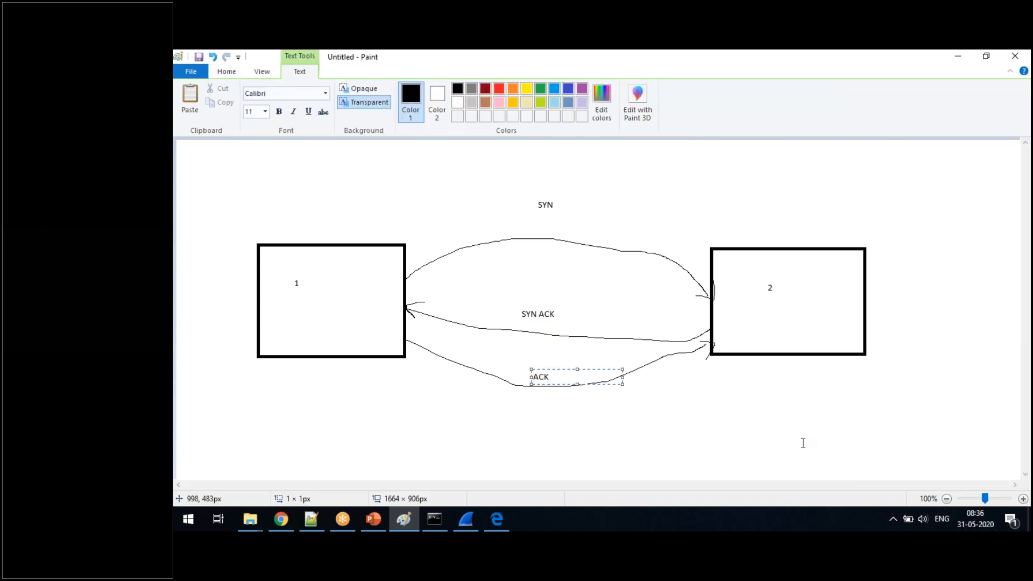
pyautogui.click(803, 443)
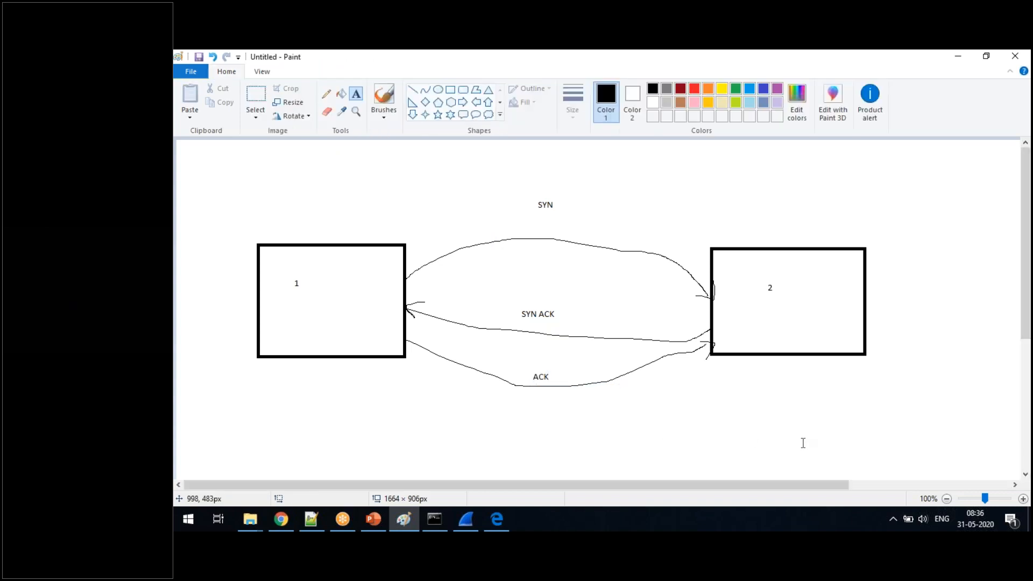
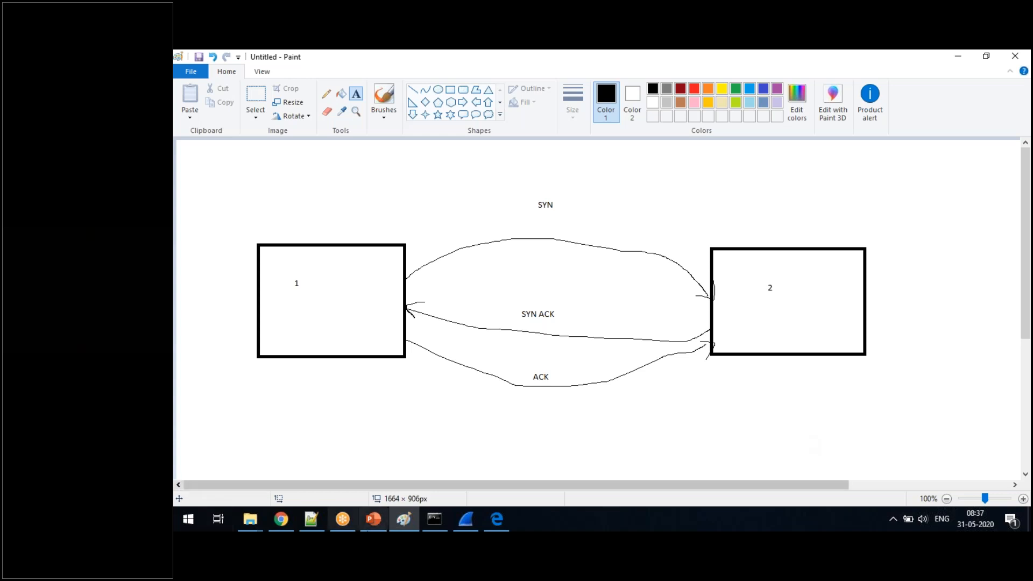
# - Switch to Wireshark and restart the Wi-Fi capture without saving the captured packets
pyautogui.click(282, 518)
pyautogui.click(282, 518)
pyautogui.click(282, 518)
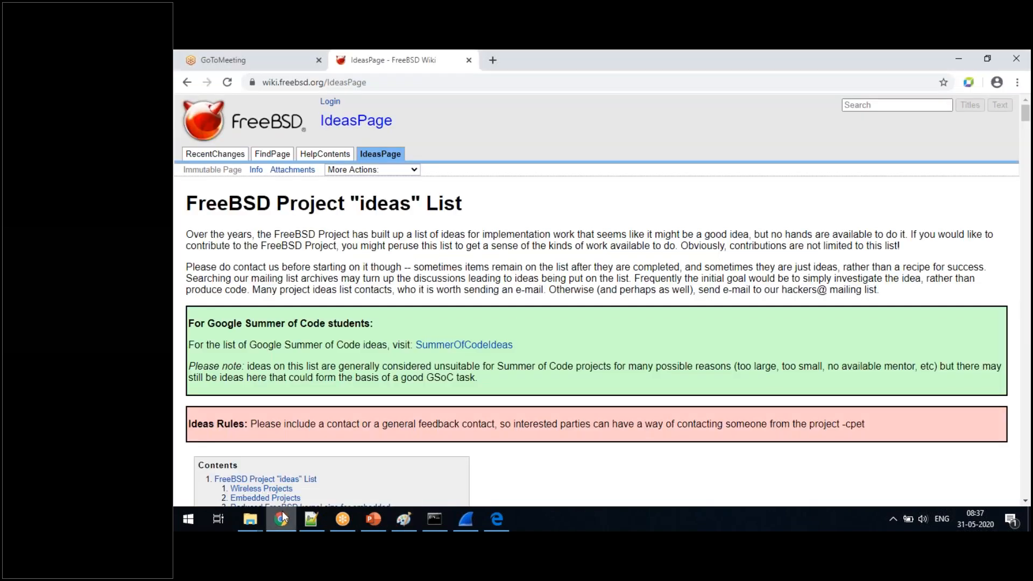
pyautogui.click(470, 513)
pyautogui.click(182, 86)
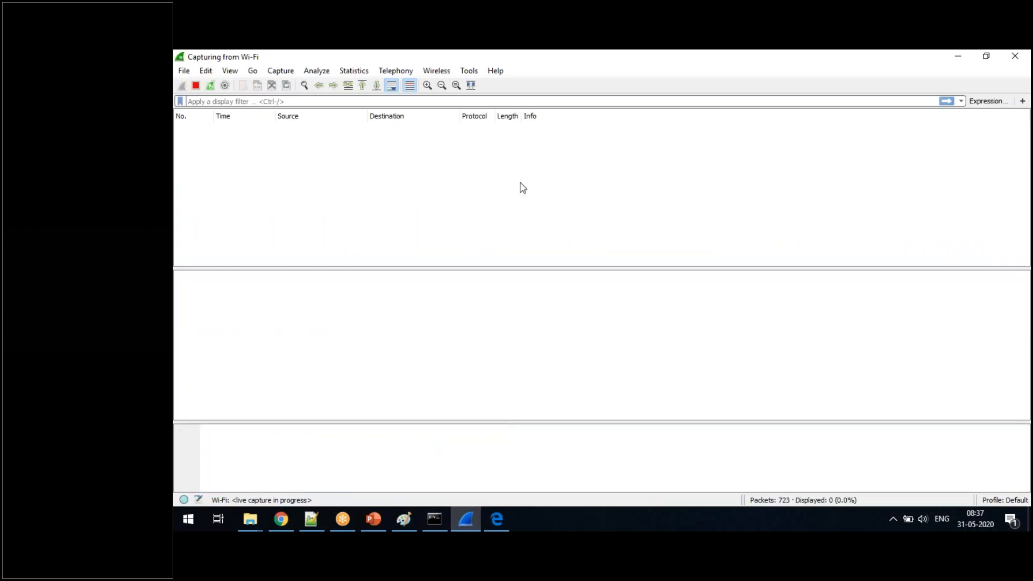
pyautogui.click(281, 72)
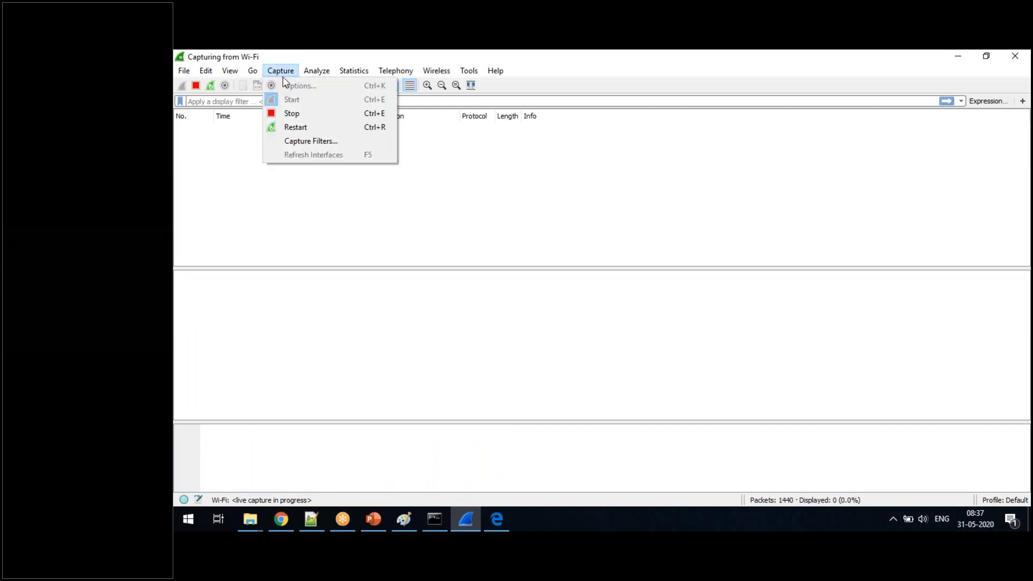
pyautogui.click(294, 127)
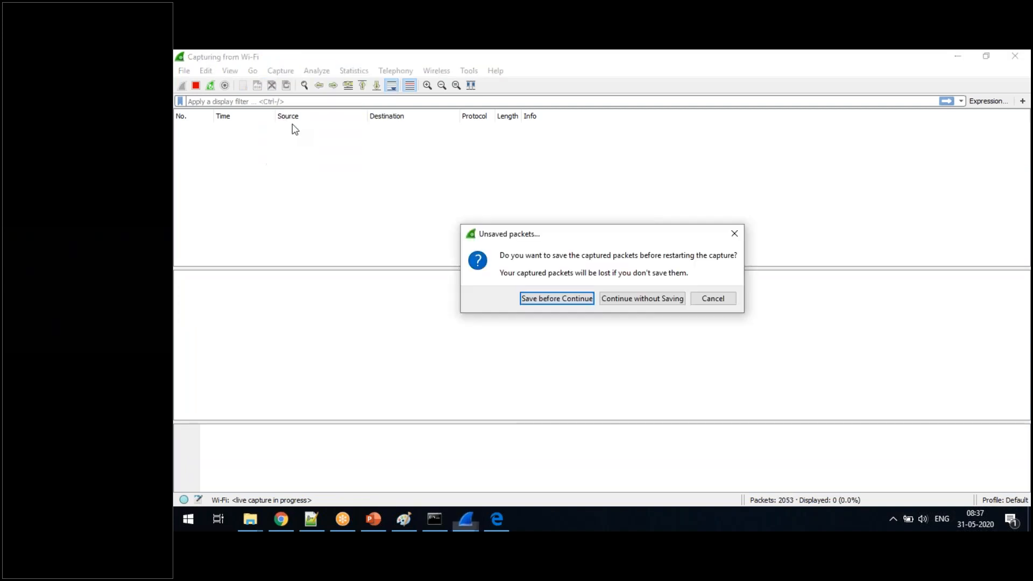
pyautogui.click(616, 300)
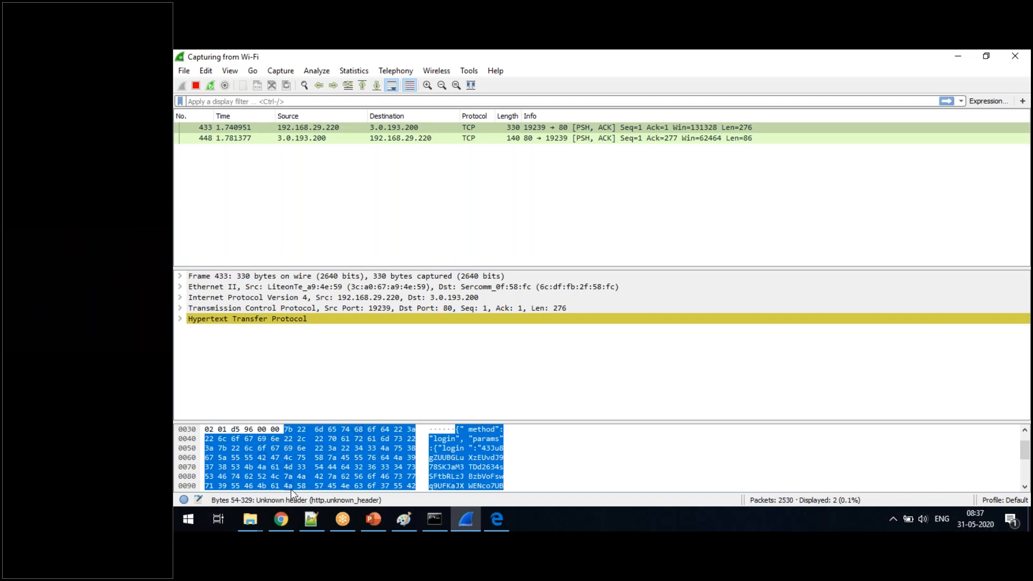
pyautogui.moveTo(287, 518)
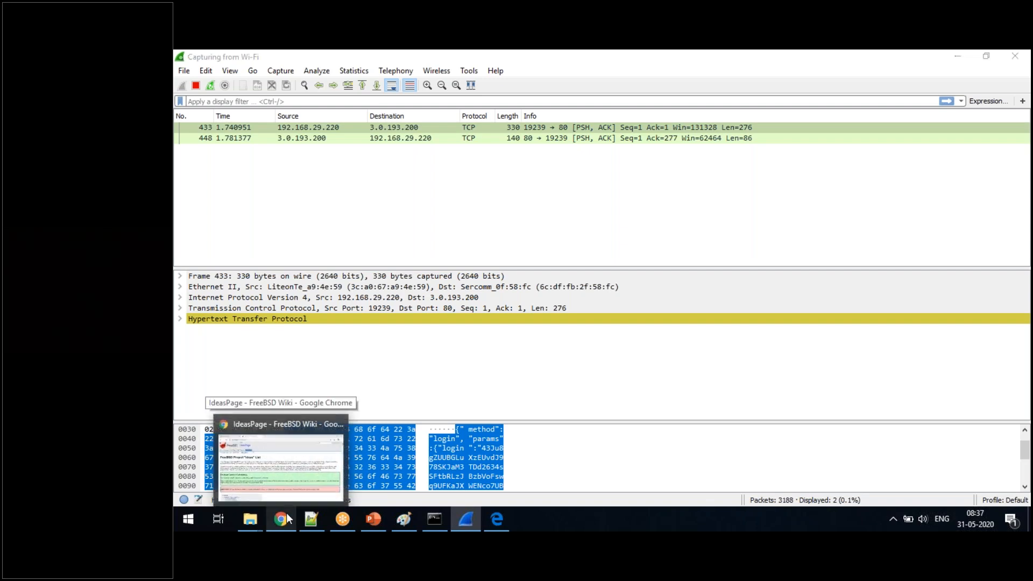
pyautogui.rightClick(286, 512)
pyautogui.click(262, 452)
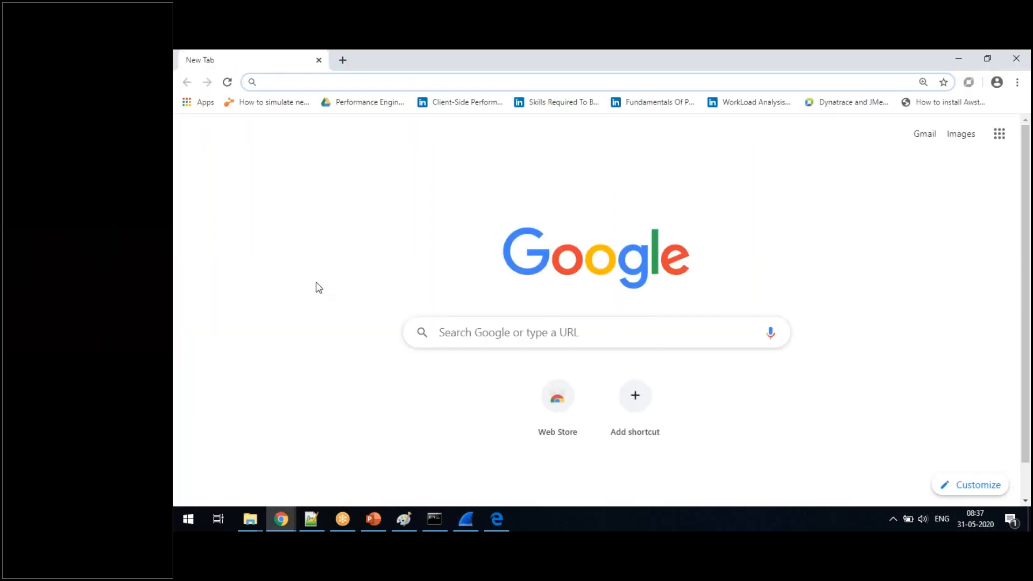
pyautogui.write('www.freebsd.org')
pyautogui.press('Return')
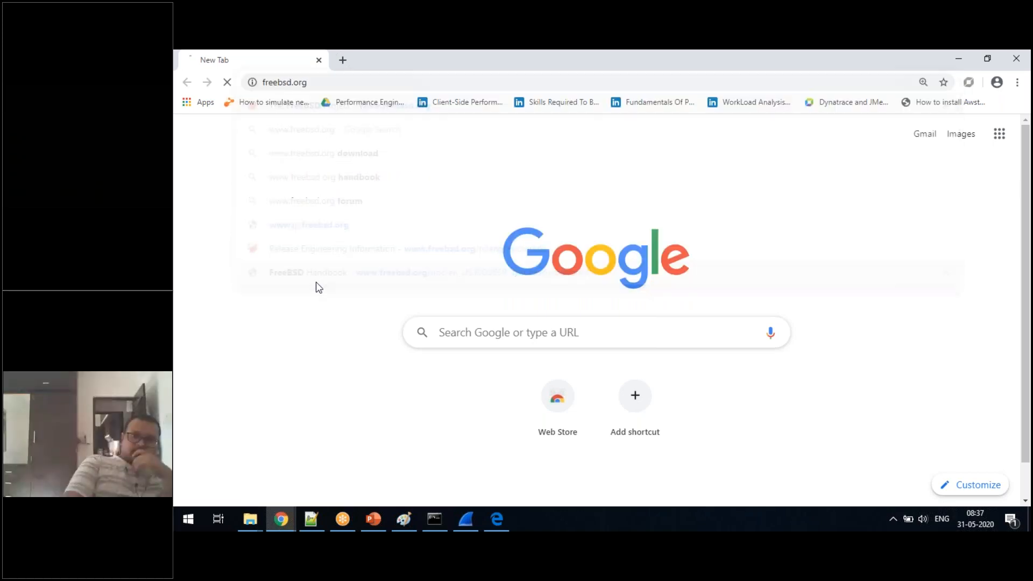
pyautogui.hotkey('alt', 'Tab')
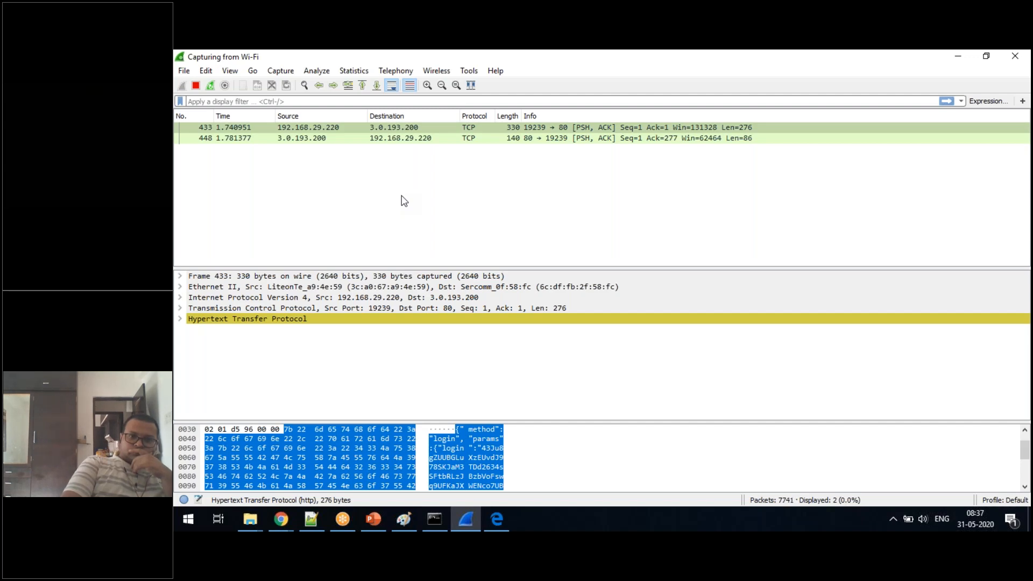
pyautogui.hotkey('alt', 'Tab')
pyautogui.hotkey('alt', 'Tab')
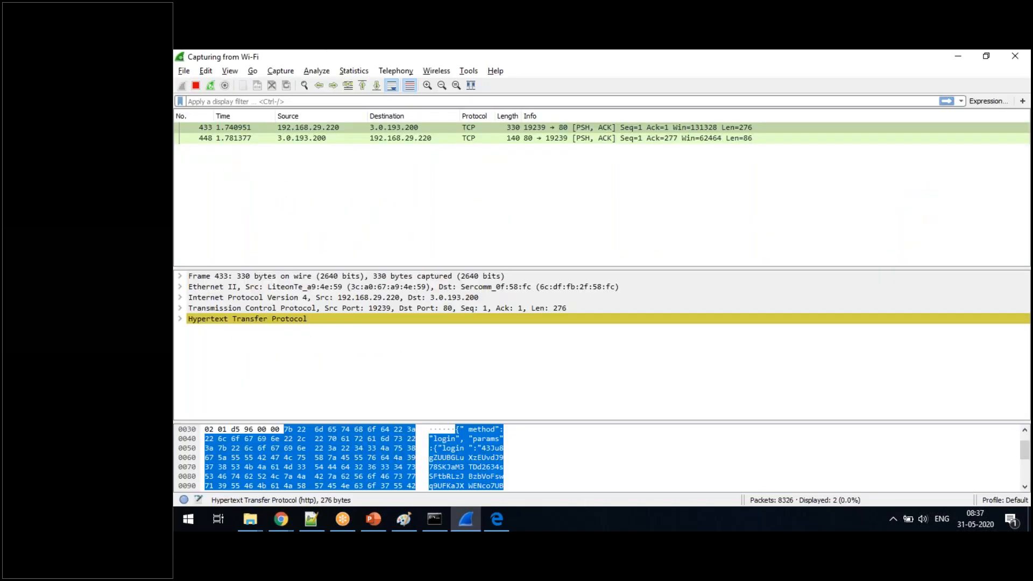
pyautogui.hotkey('alt', 'Tab')
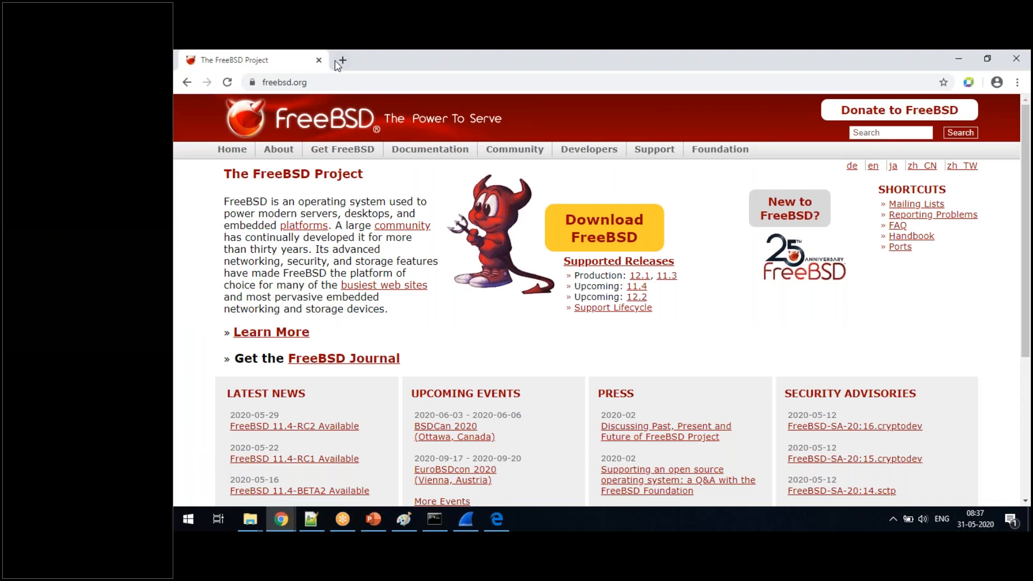
pyautogui.hotkey('alt', 'Tab')
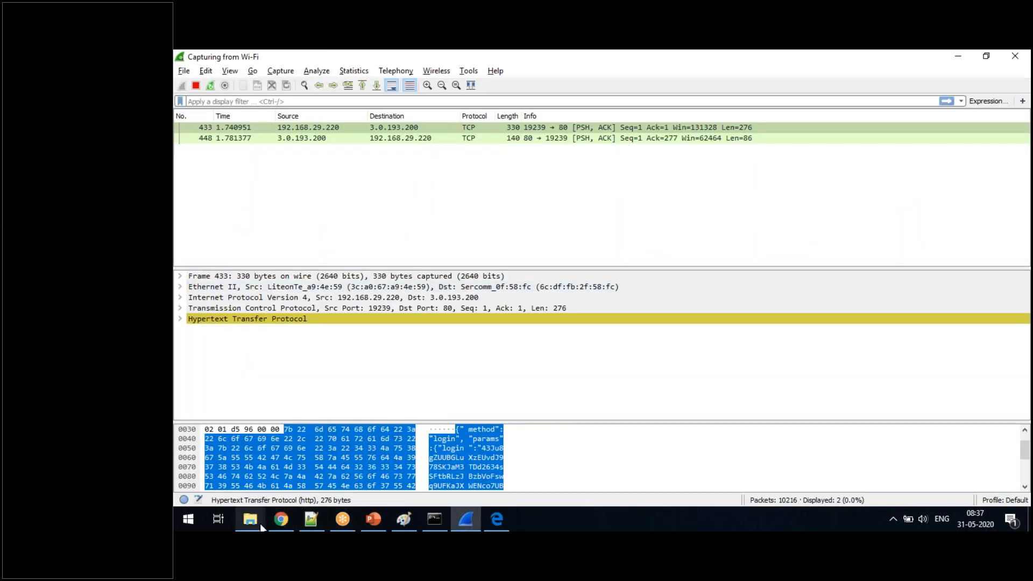
# - Close the FreeBSD wiki IdeasPage tab in Chrome and return to the Wireshark capture
pyautogui.click(280, 520)
pyautogui.rightClick(278, 524)
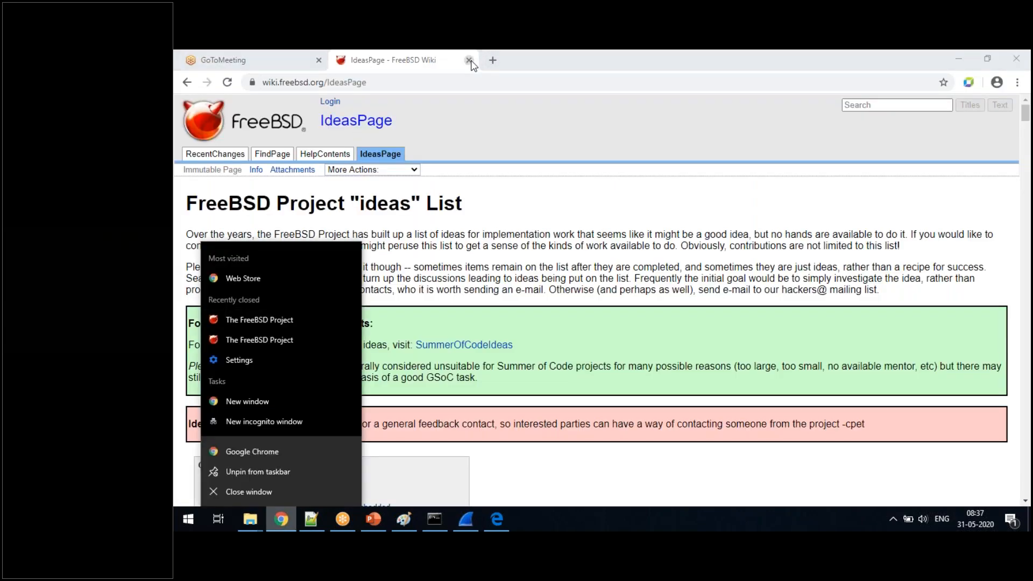
pyautogui.click(471, 63)
pyautogui.click(469, 60)
pyautogui.hotkey('alt', 'Tab')
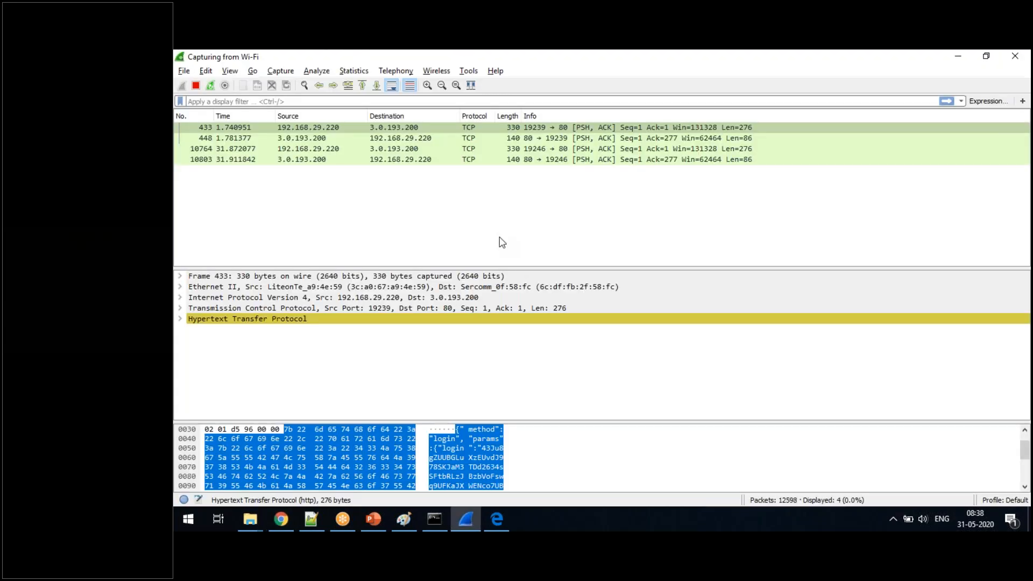
pyautogui.click(281, 521)
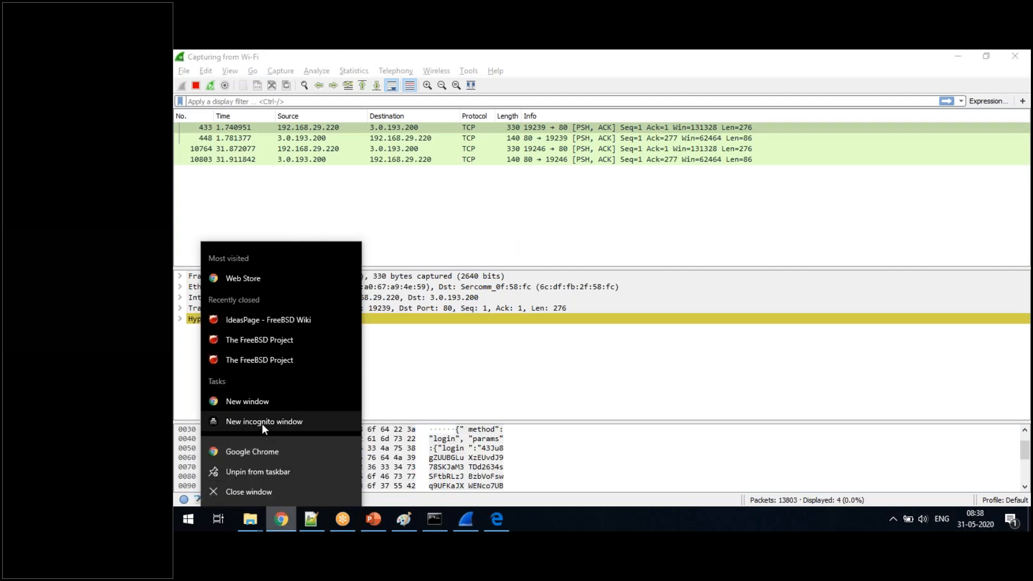
pyautogui.click(262, 424)
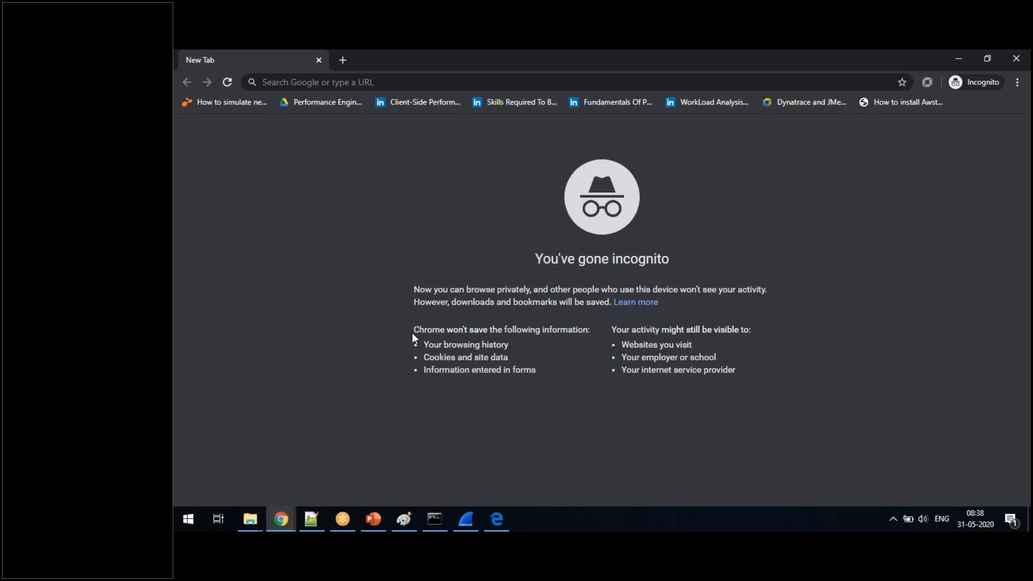
pyautogui.click(341, 86)
pyautogui.write('www.freebsd.org')
pyautogui.press('Return')
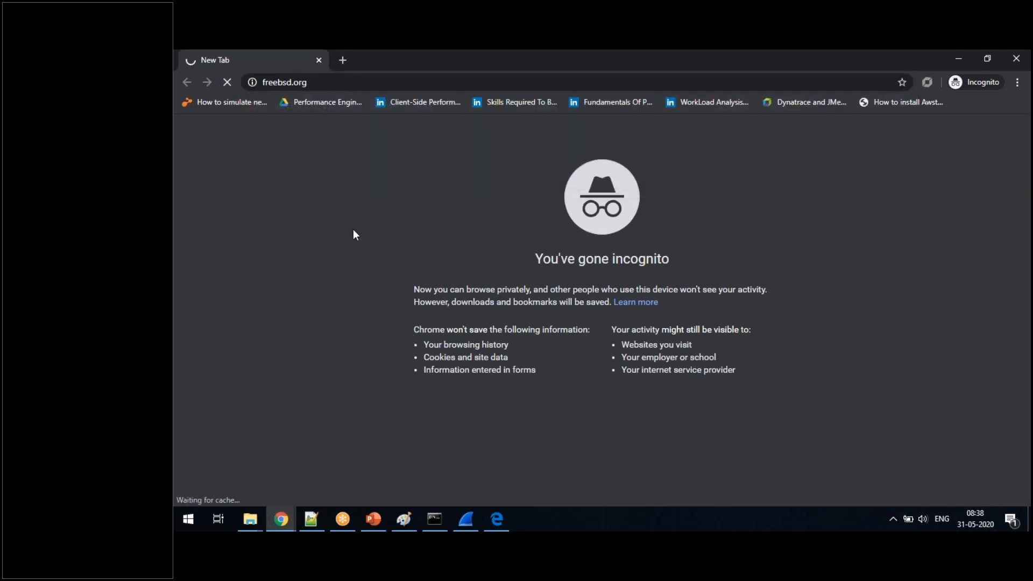
# - Select the HTTP GET request in the Wireshark capture and stop capturing
pyautogui.hotkey('alt', 'Tab')
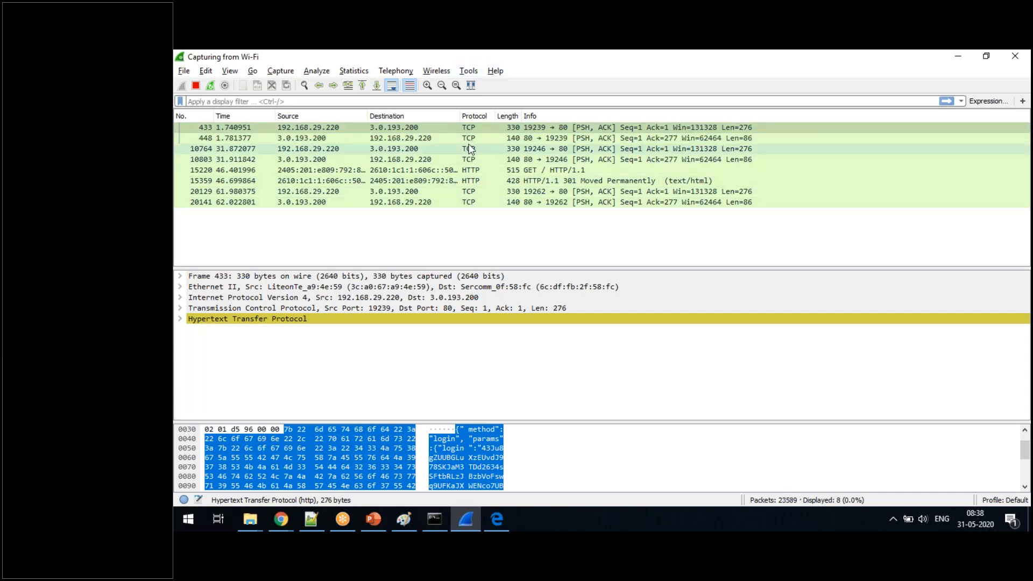
pyautogui.click(466, 172)
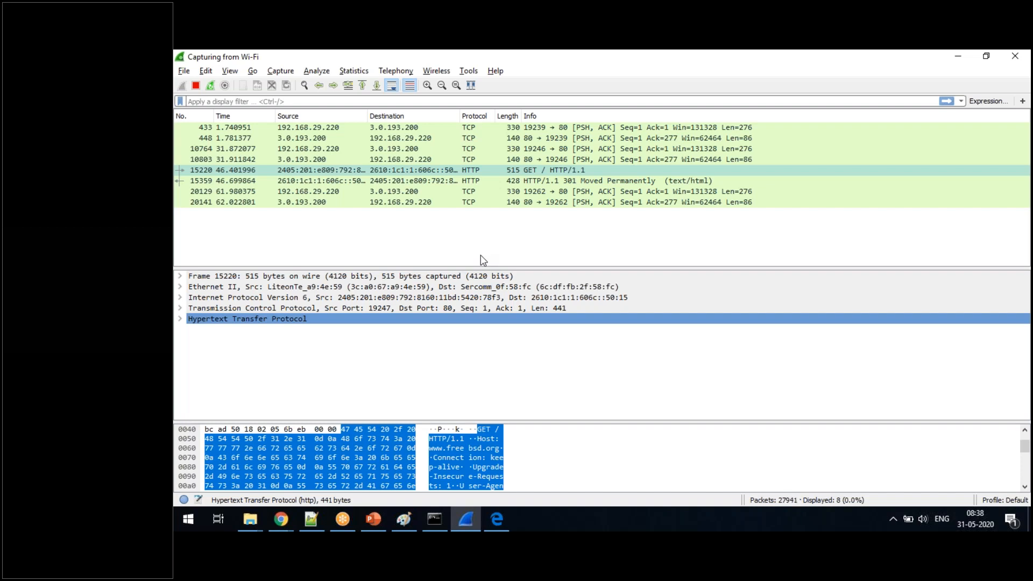
pyautogui.click(195, 86)
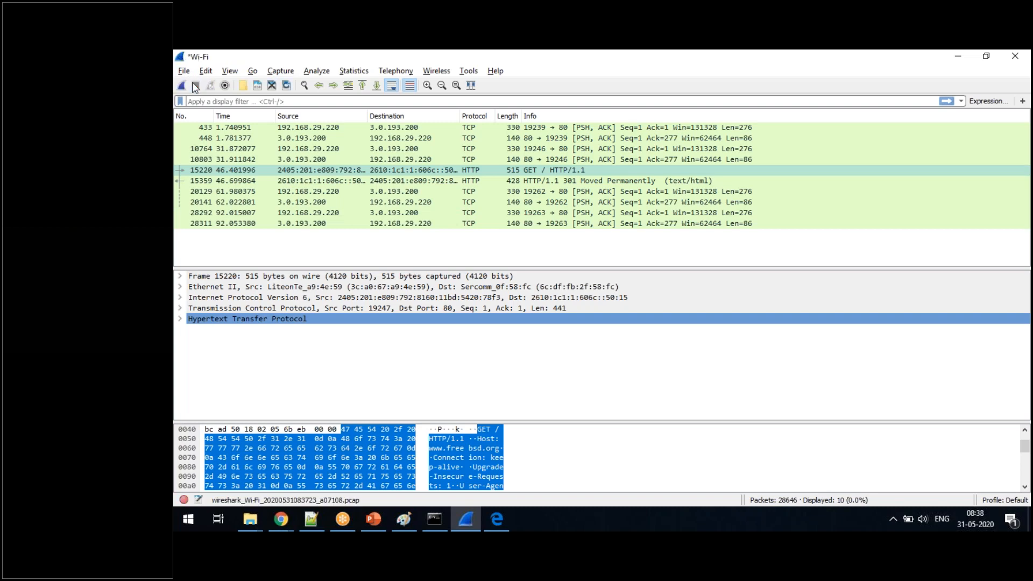
# - Close Wireshark, discarding the captured packets, and close the incognito FreeBSD tab
pyautogui.moveTo(388, 54); pyautogui.dragTo(401, 116)
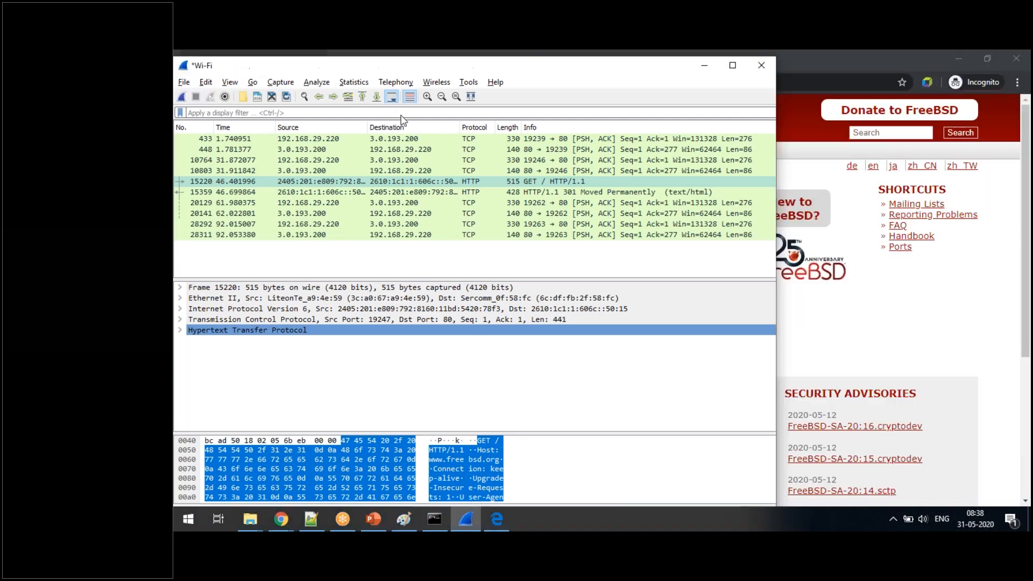
pyautogui.click(771, 128)
pyautogui.click(624, 296)
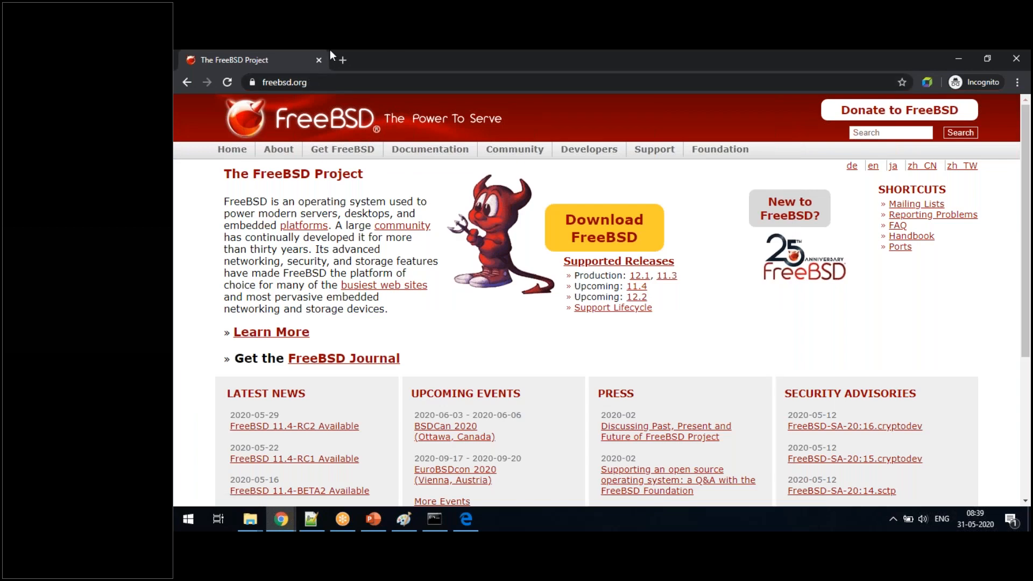
pyautogui.click(320, 58)
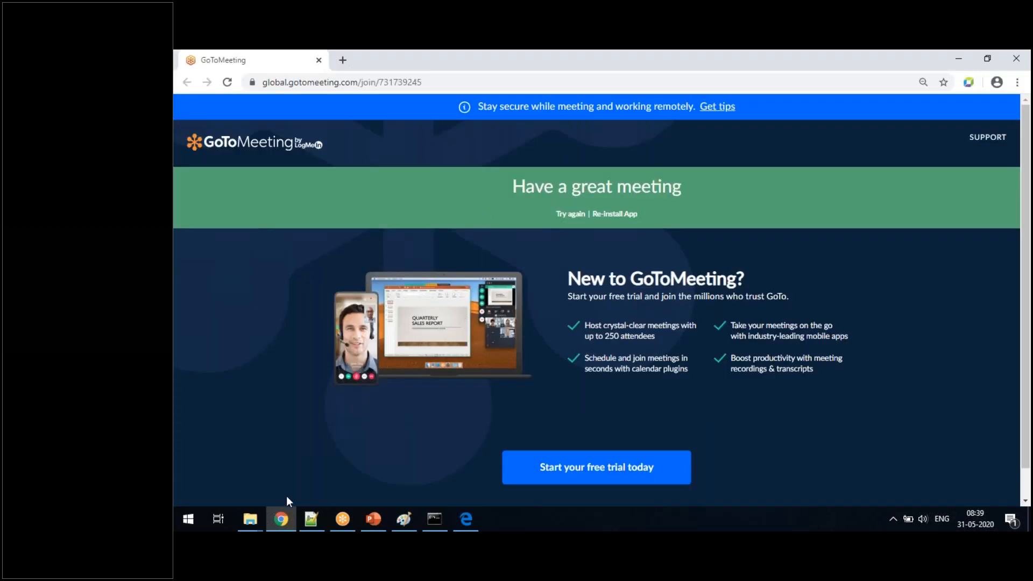
# - Search Windows for Wireshark and launch it again
pyautogui.press('super+s')
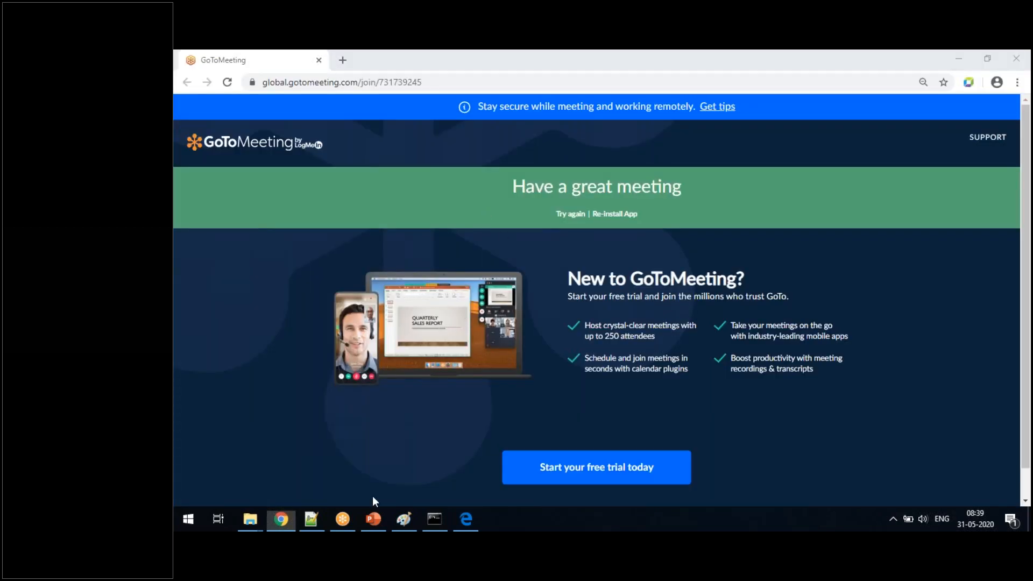
pyautogui.write('w')
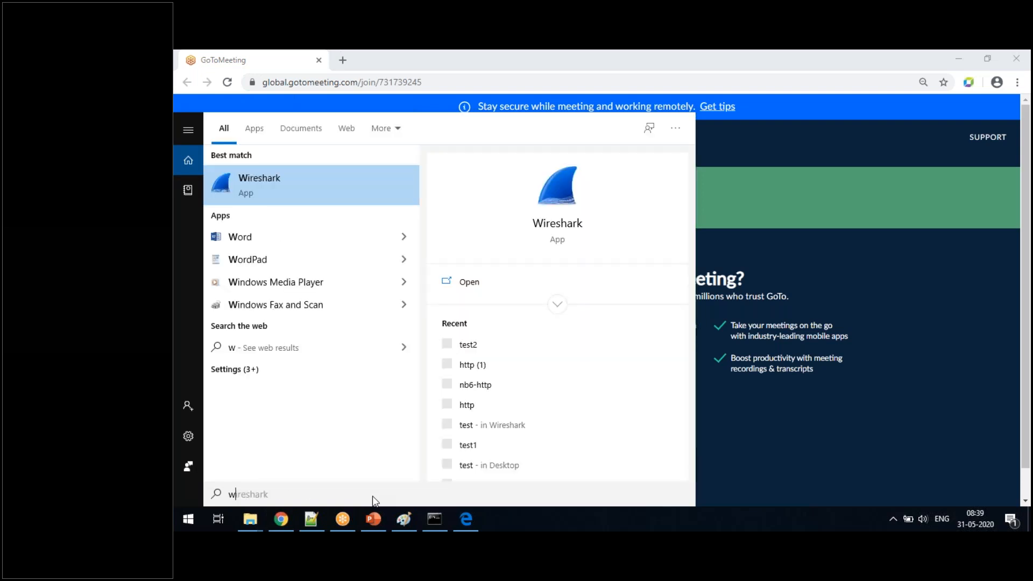
pyautogui.rightClick(270, 179)
pyautogui.click(314, 192)
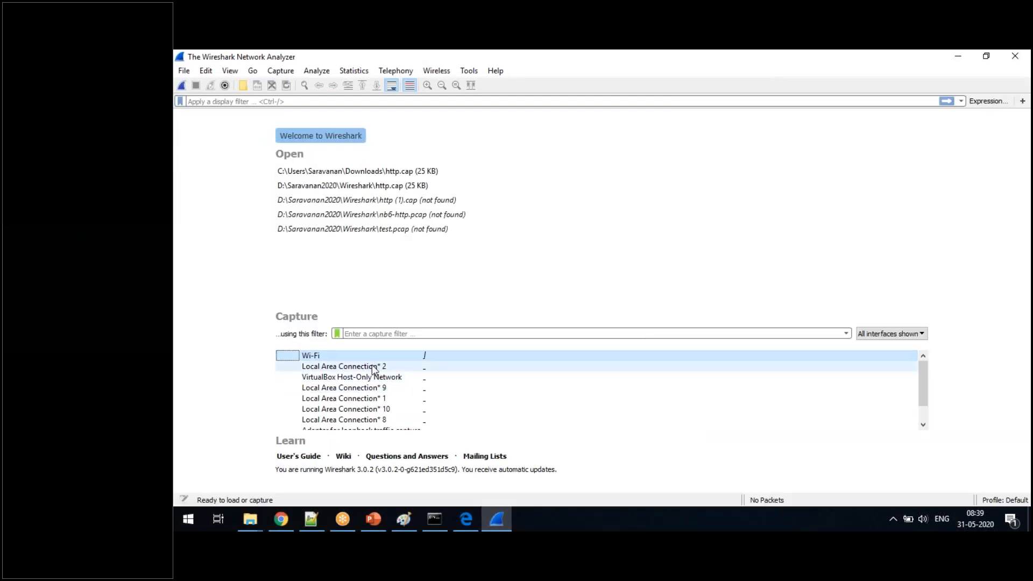
pyautogui.doubleClick(373, 367)
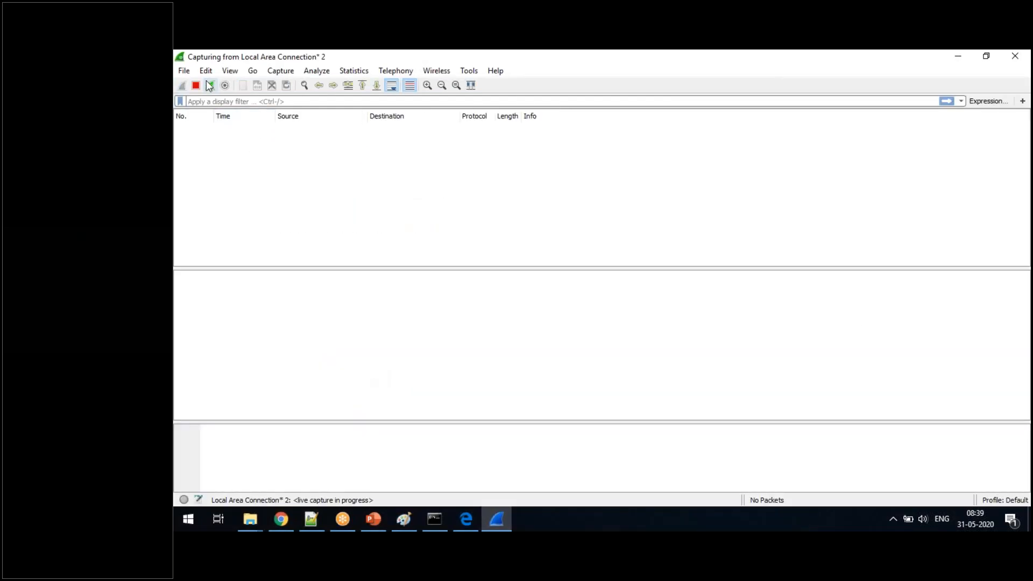
pyautogui.click(195, 85)
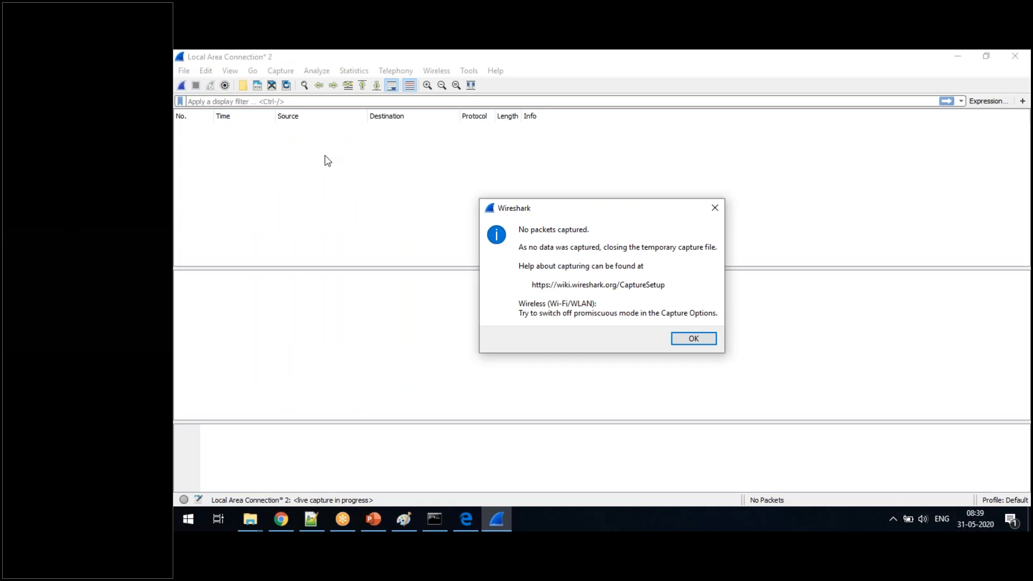
pyautogui.click(691, 341)
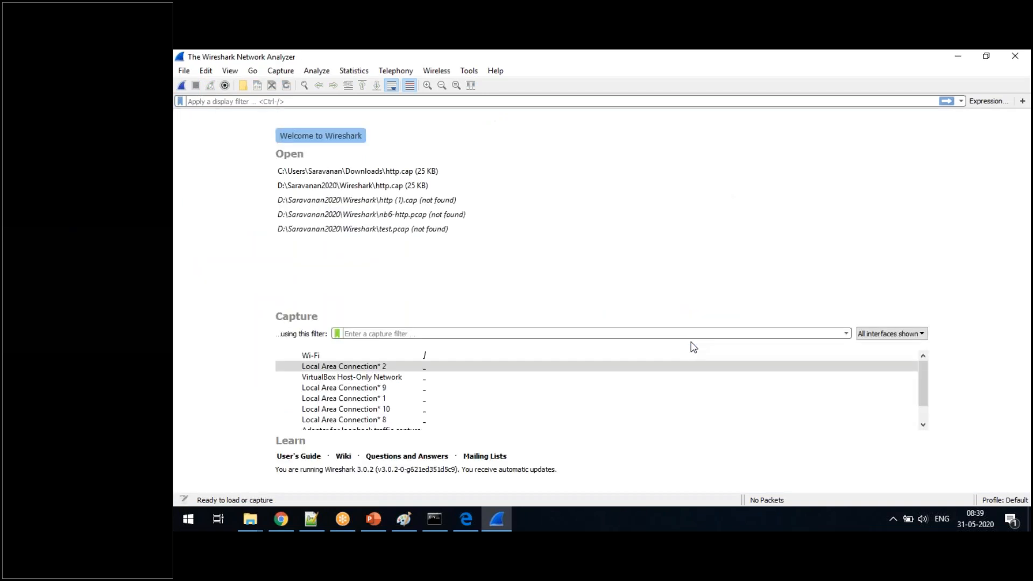
# - Start a capture on the Wi-Fi interface and apply the display filter udp
pyautogui.doubleClick(388, 355)
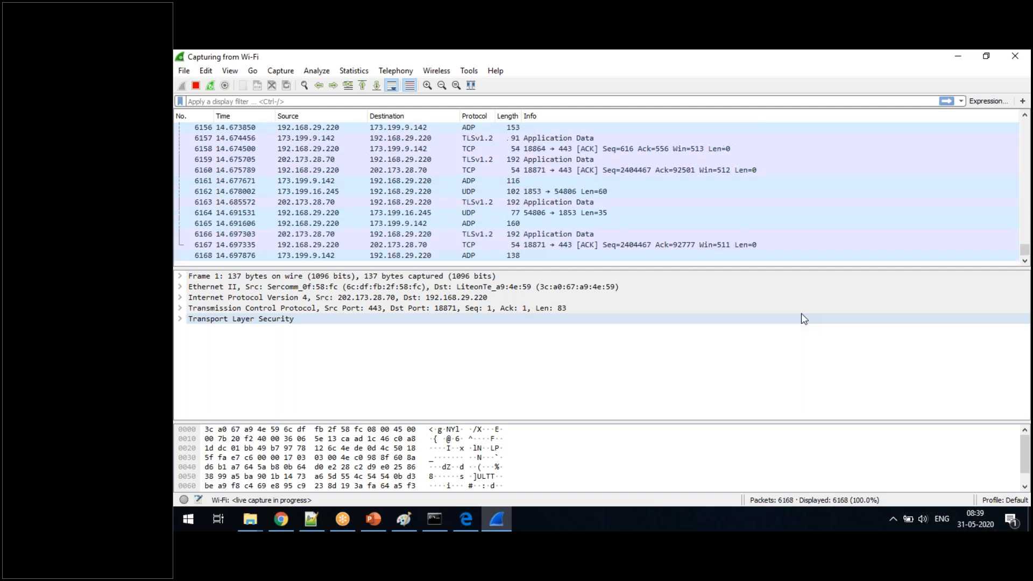
pyautogui.click(225, 102)
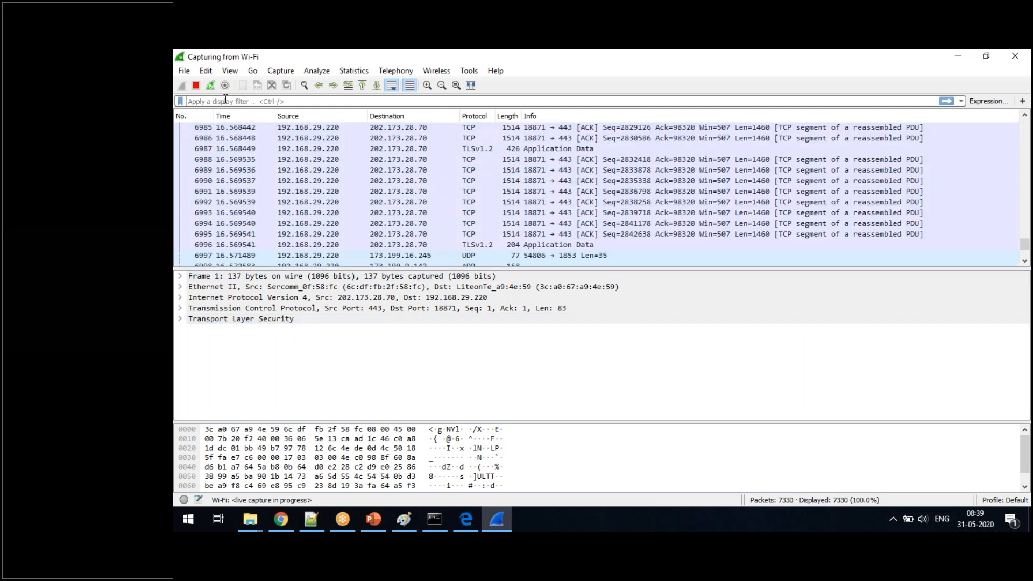
pyautogui.write('udp')
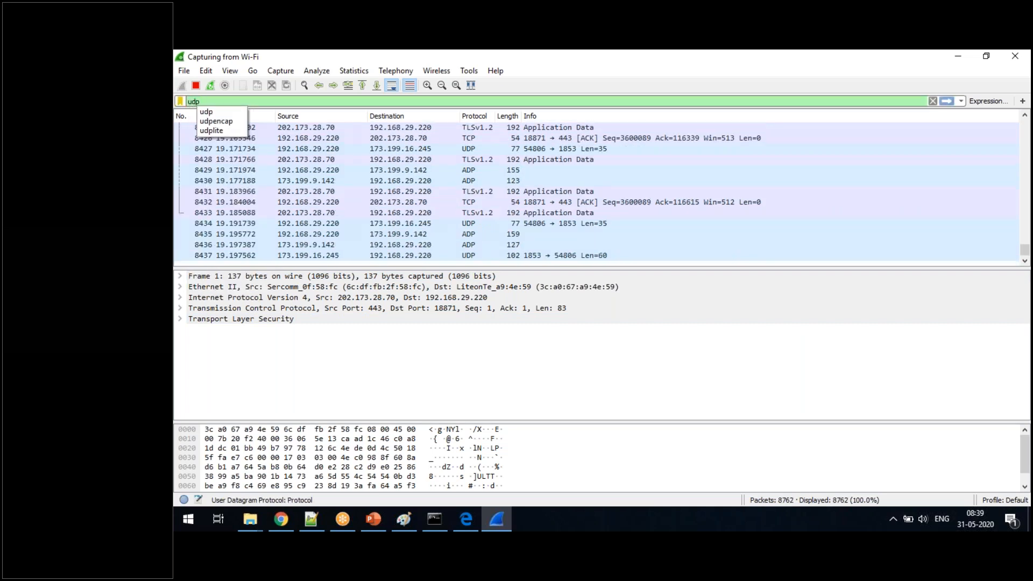
pyautogui.press('Return')
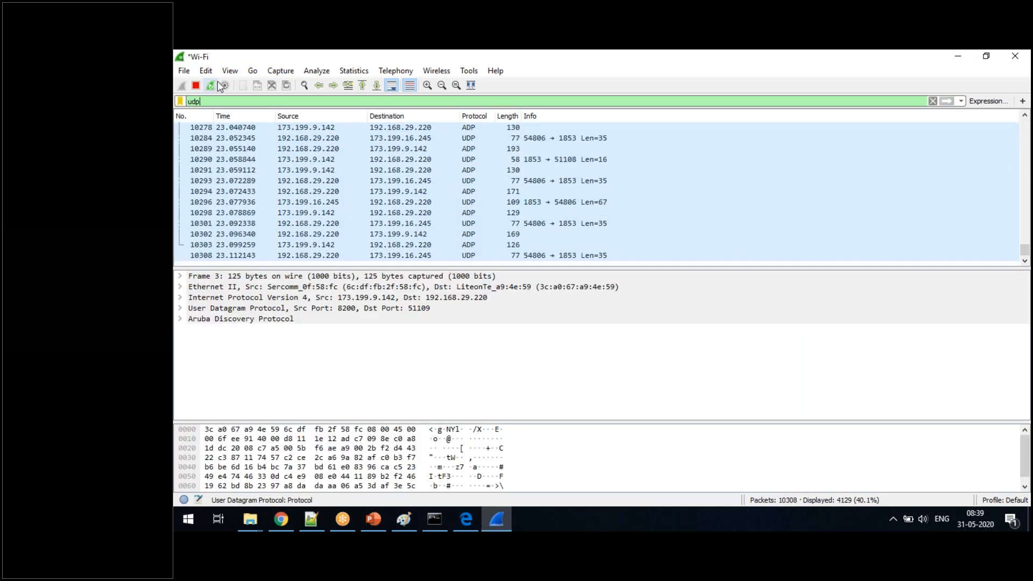
# - Stop the Wi-Fi capture and go to the start of the filtered UDP packet list
pyautogui.click(193, 88)
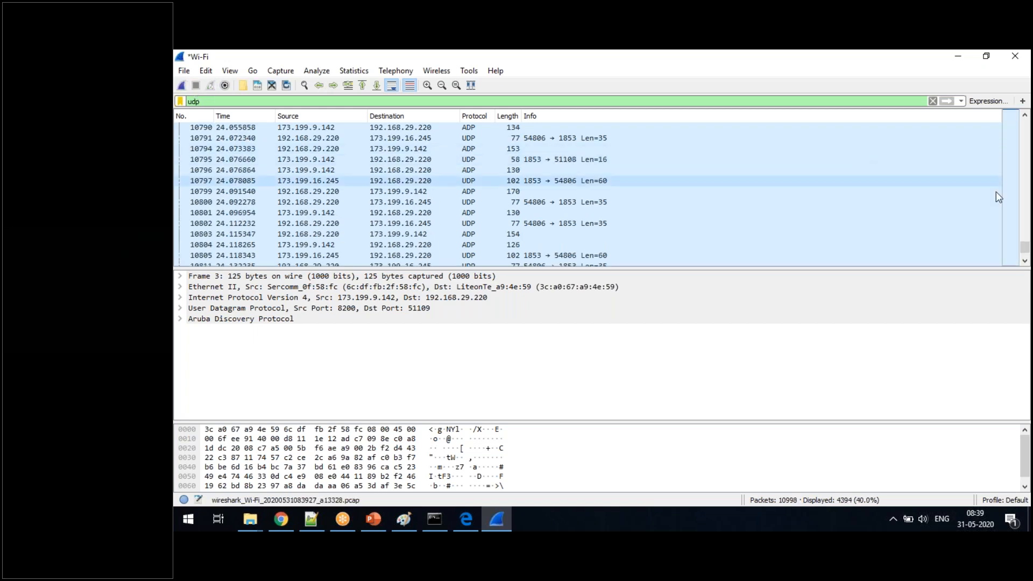
pyautogui.moveTo(1024, 248); pyautogui.dragTo(1026, 122)
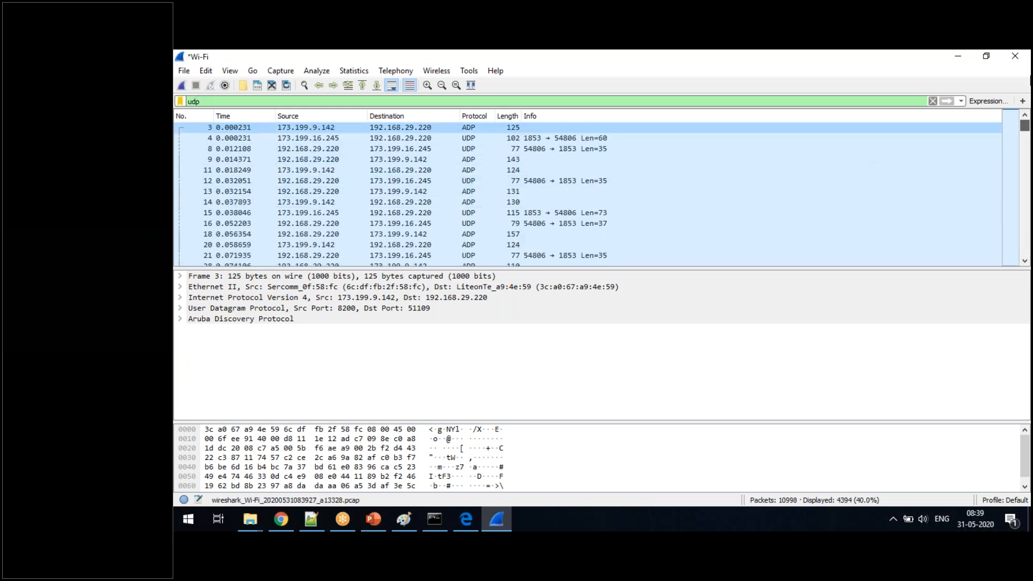
# - Select packet 4 in the filtered UDP list and run ipconfig in a new Command Prompt window
pyautogui.click(312, 140)
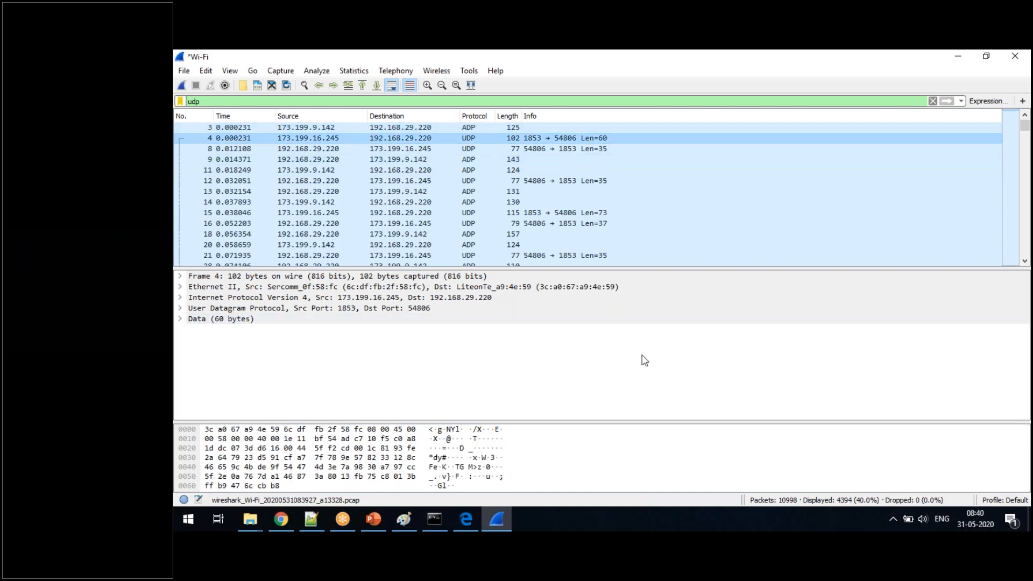
pyautogui.press('super+r')
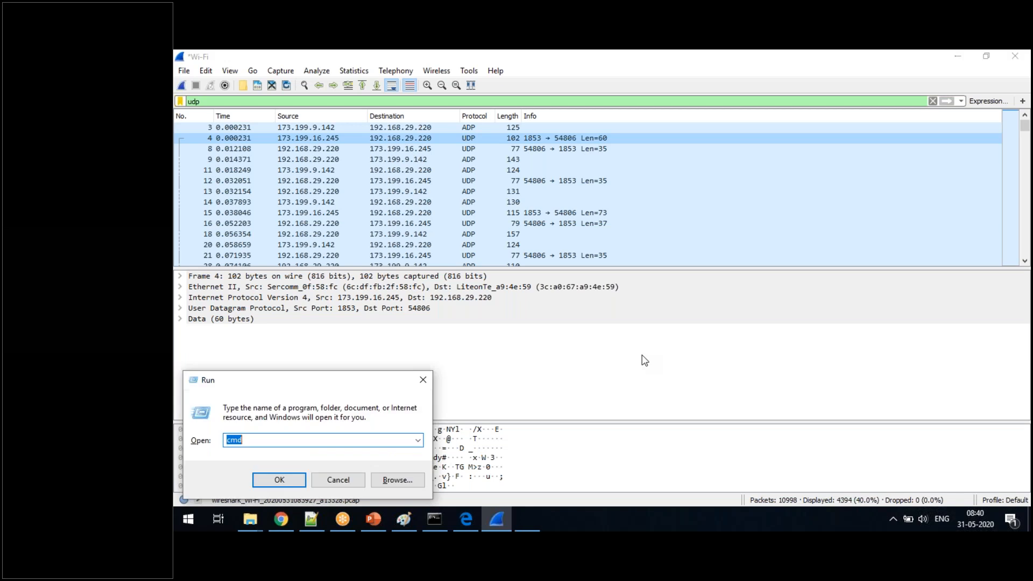
pyautogui.press('Return')
pyautogui.write('i')
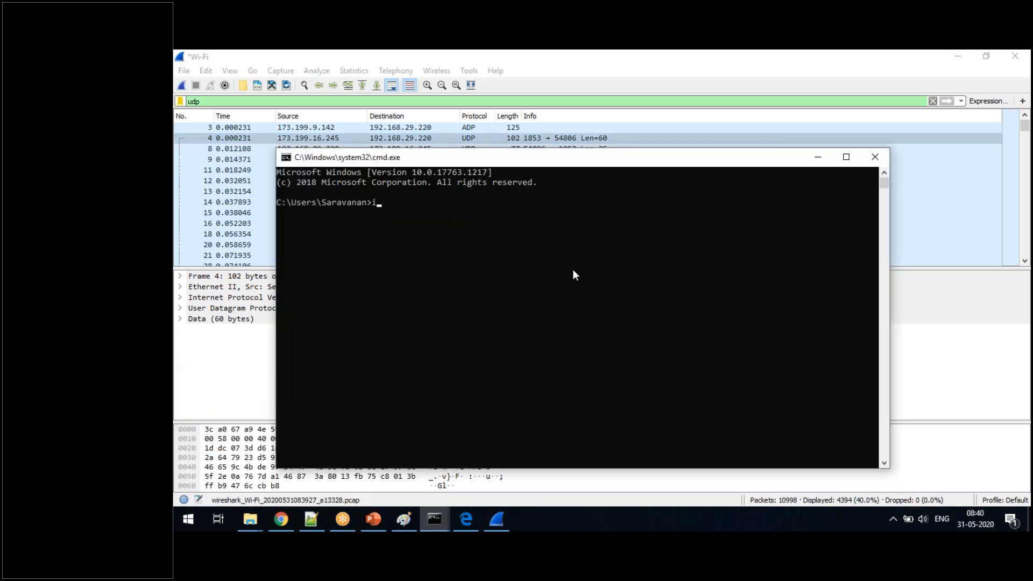
pyautogui.write('pconfig')
pyautogui.press('Return')
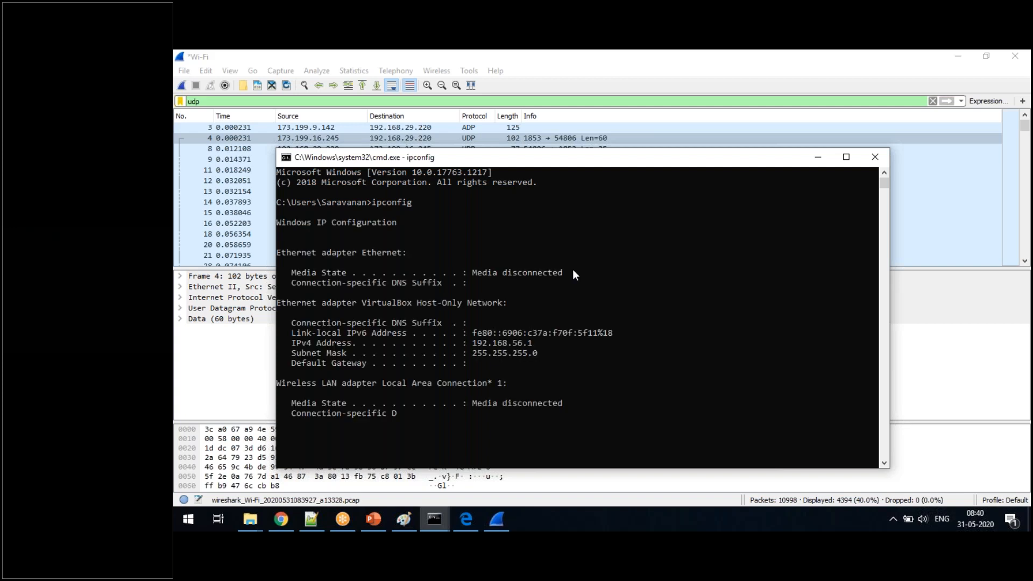
# - Highlight the Wi-Fi adapter's IPv4 address in the ipconfig output and select packet 8 in Wireshark to compare its source address
pyautogui.moveTo(543, 157); pyautogui.dragTo(693, 185)
pyautogui.moveTo(622, 441); pyautogui.dragTo(683, 440)
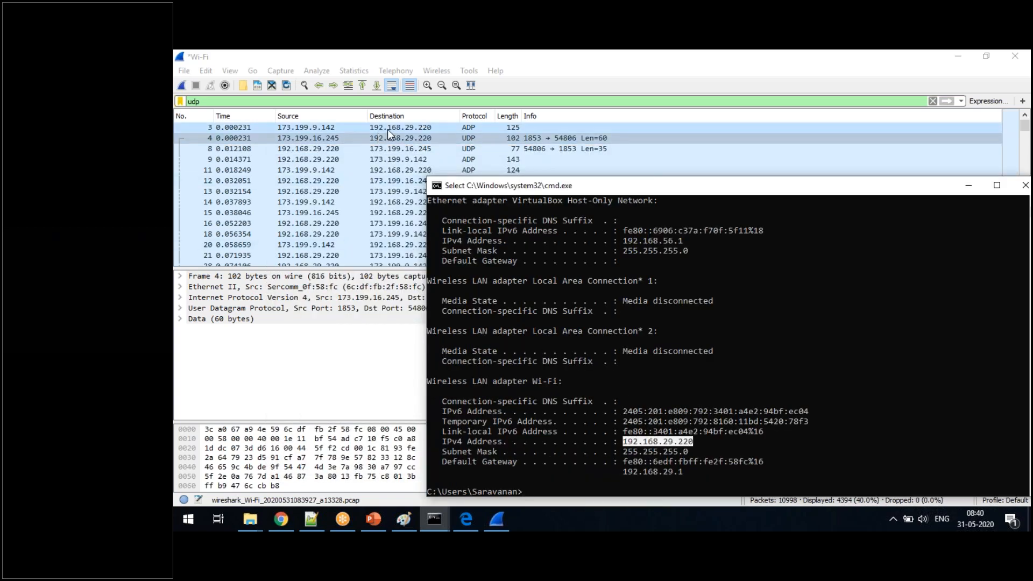
pyautogui.click(330, 150)
pyautogui.click(330, 149)
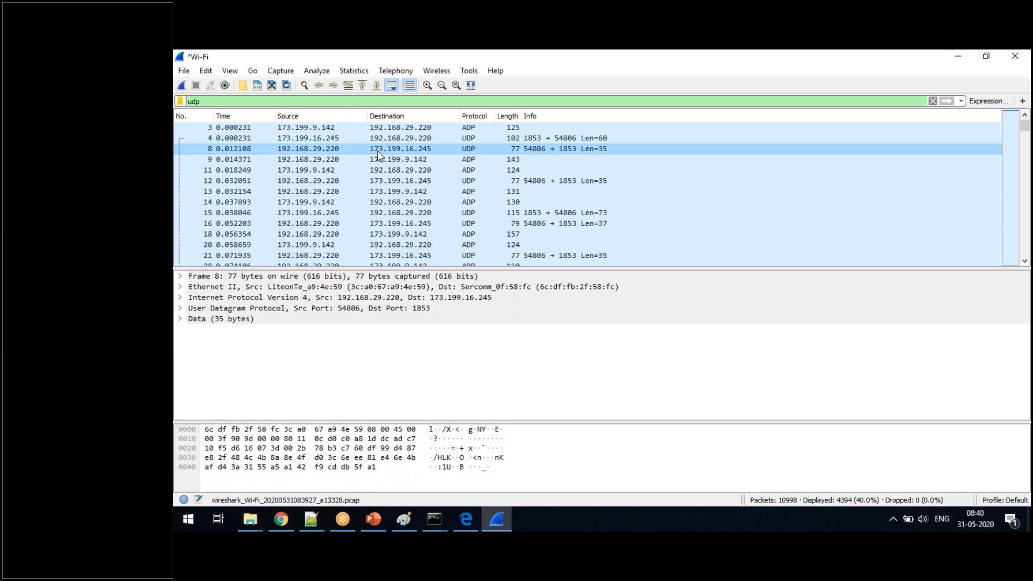
# - Switch to Notepad++, add packet 8's destination address 173.199.16.245 two lines below the TCP note, and copy it
pyautogui.click(311, 519)
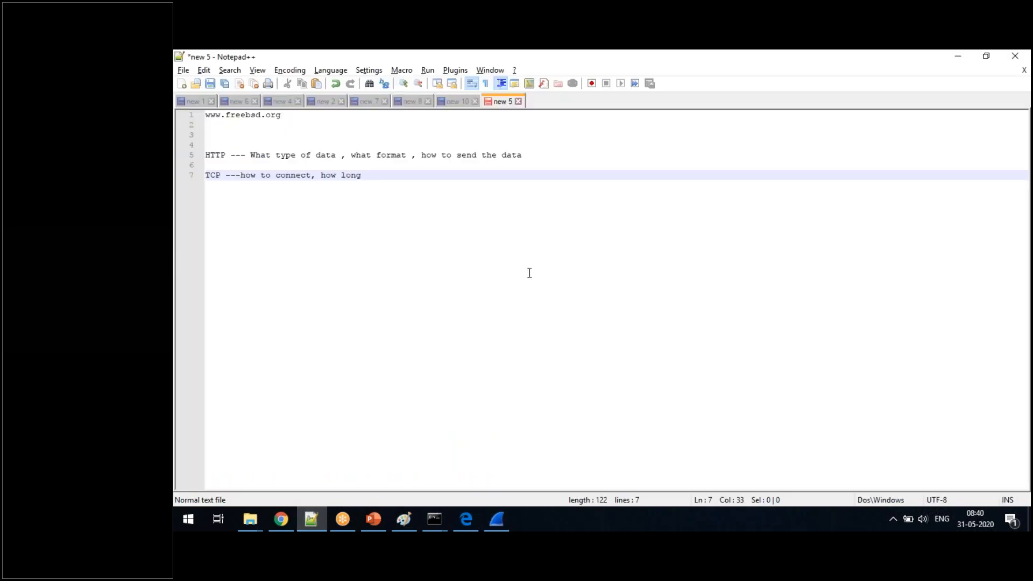
pyautogui.press('Return')
pyautogui.press('Return')
pyautogui.write('173')
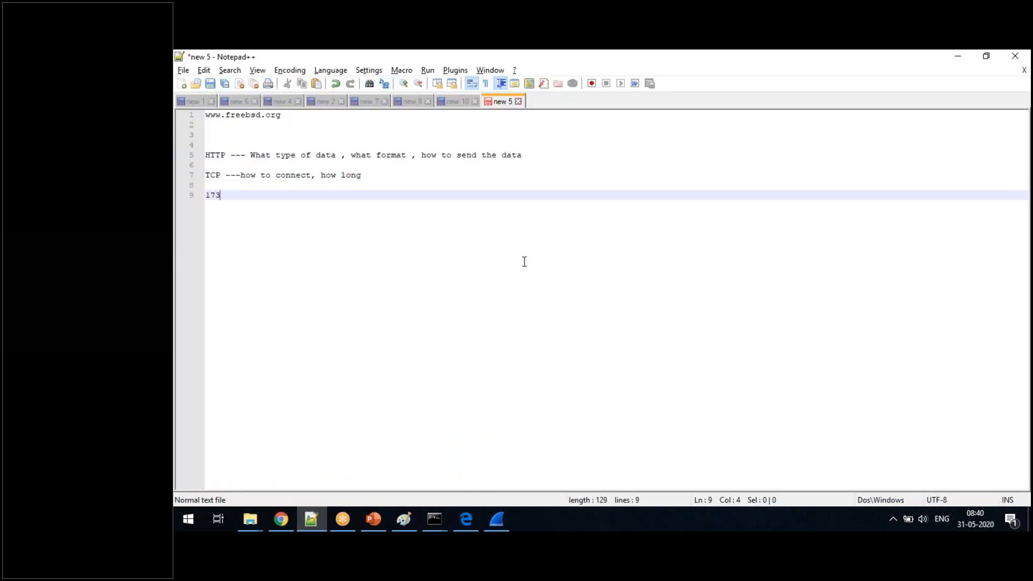
pyautogui.hotkey('alt', 'Tab')
pyautogui.hotkey('alt', 'Tab')
pyautogui.write('.199.')
pyautogui.hotkey('alt', 'Tab')
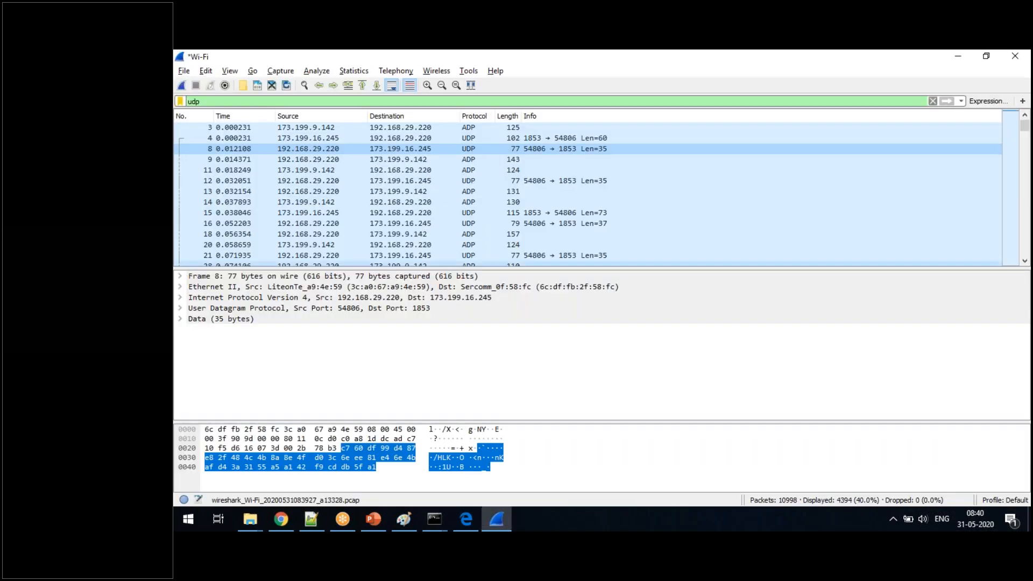
pyautogui.hotkey('alt', 'Tab')
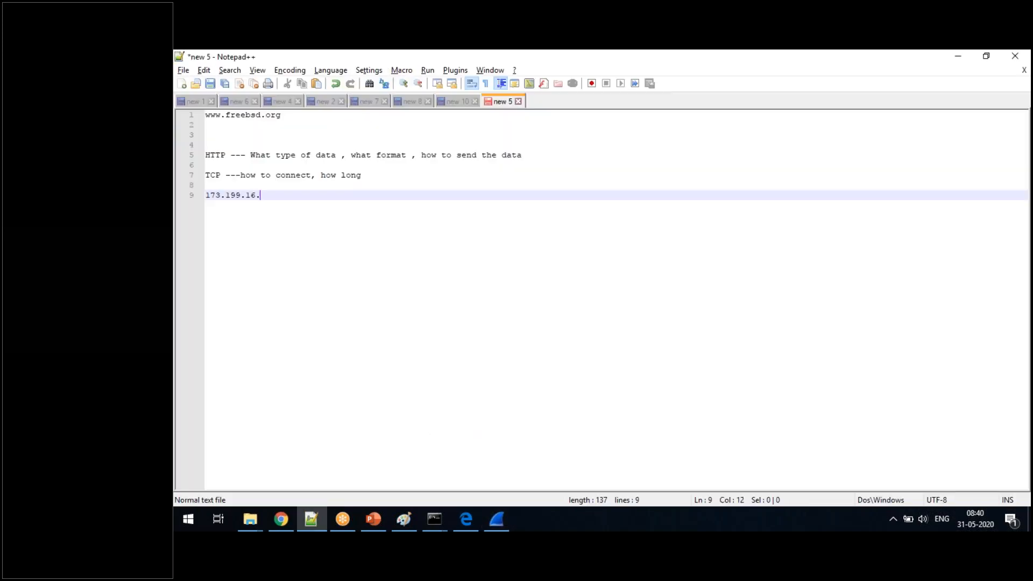
pyautogui.hotkey('alt', 'Tab')
pyautogui.write('245')
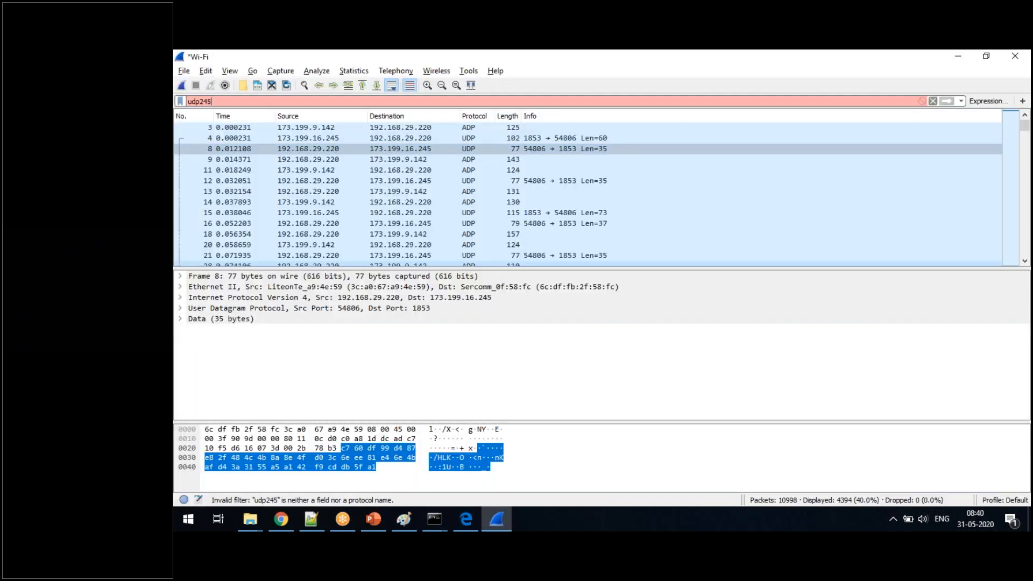
pyautogui.hotkey('alt', 'Tab')
pyautogui.write('245')
pyautogui.moveTo(277, 195); pyautogui.dragTo(205, 195)
pyautogui.hotkey('ctrl', 'c')
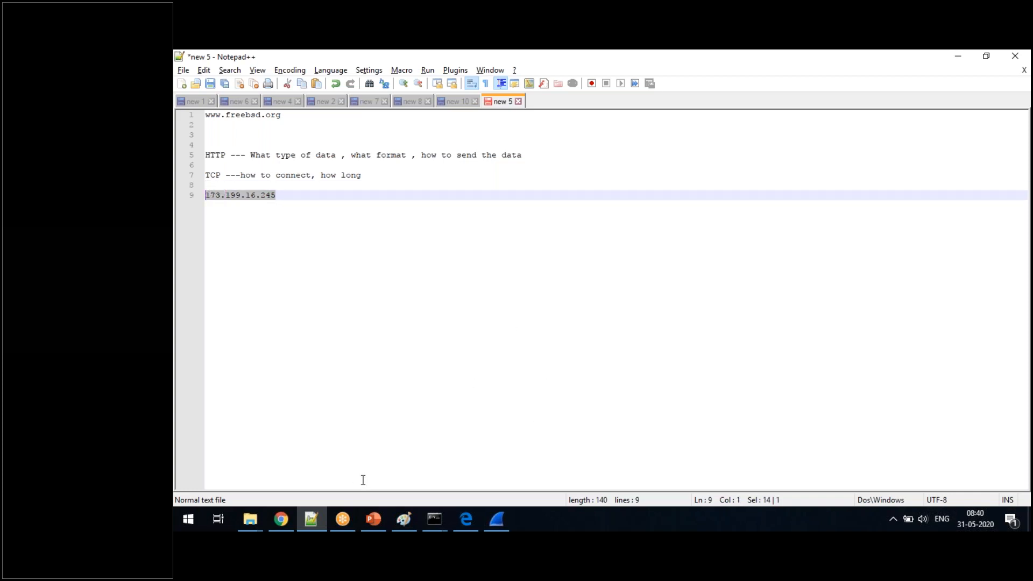
# - Open a Google Chrome window and search Google for whatismyip
pyautogui.rightClick(281, 519)
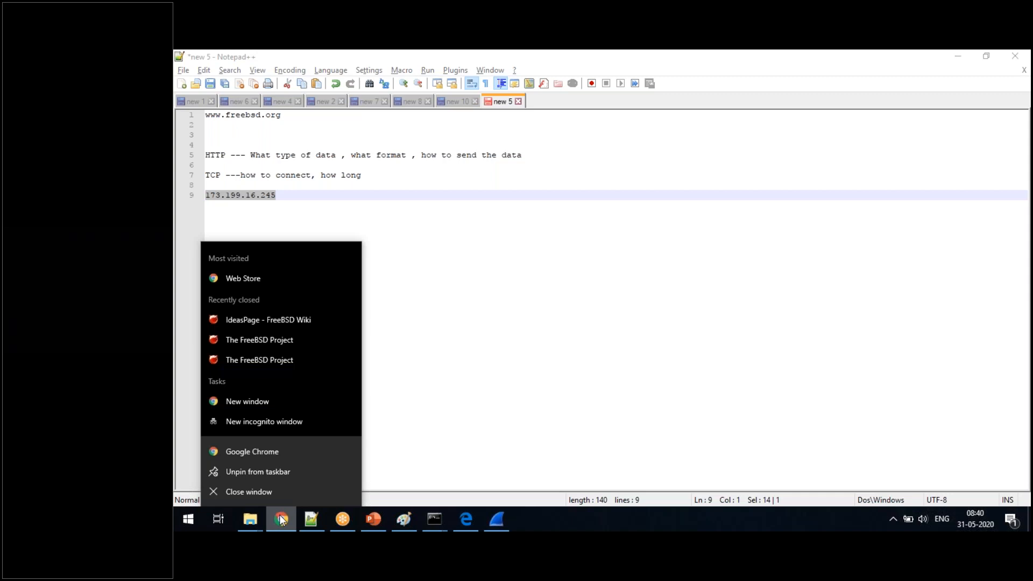
pyautogui.click(278, 452)
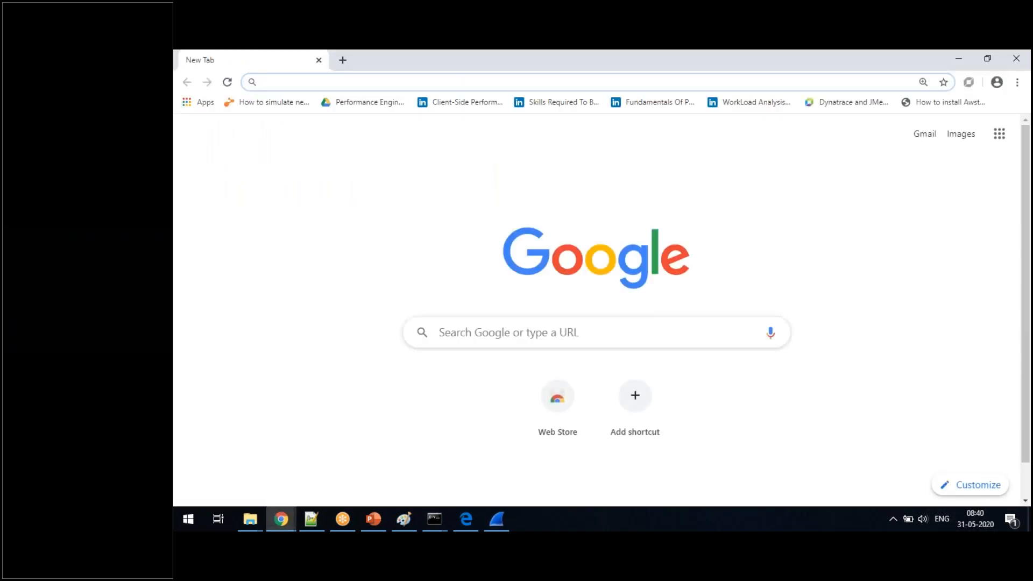
pyautogui.write('whatis')
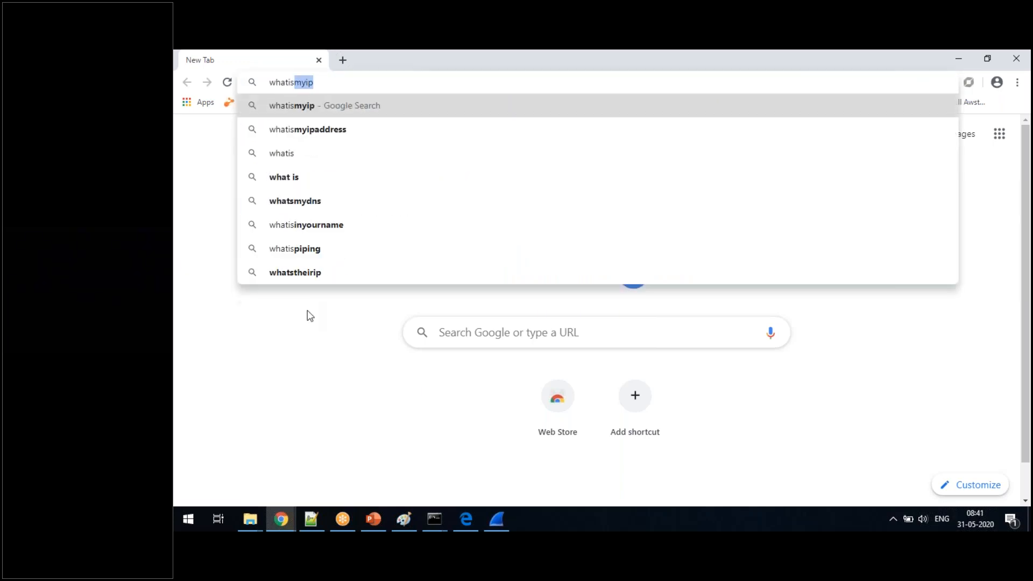
pyautogui.press('Return')
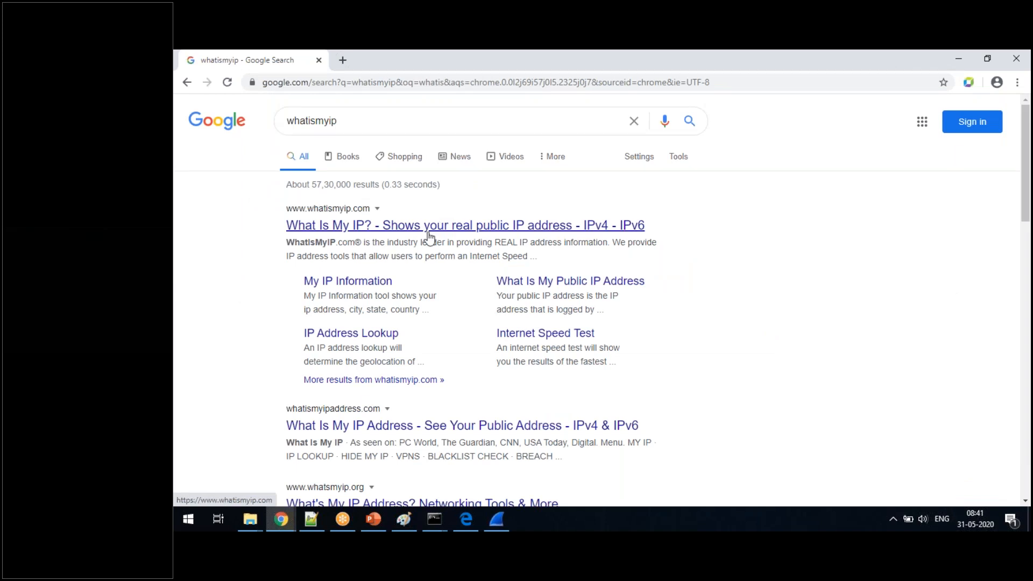
# - Open the whatismyipaddress.com result in a new tab, look through its page, and close that tab
pyautogui.rightClick(355, 429)
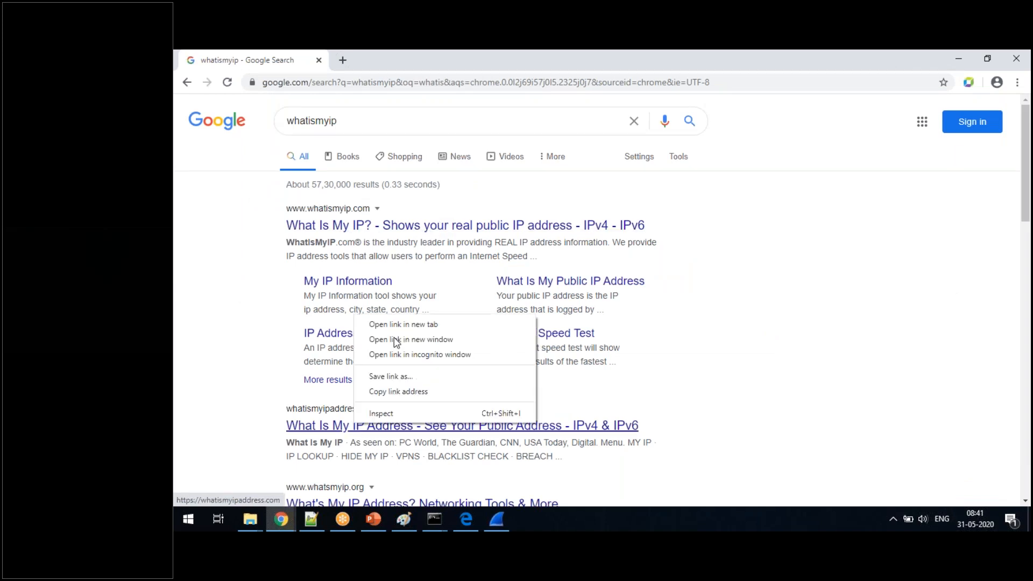
pyautogui.click(391, 325)
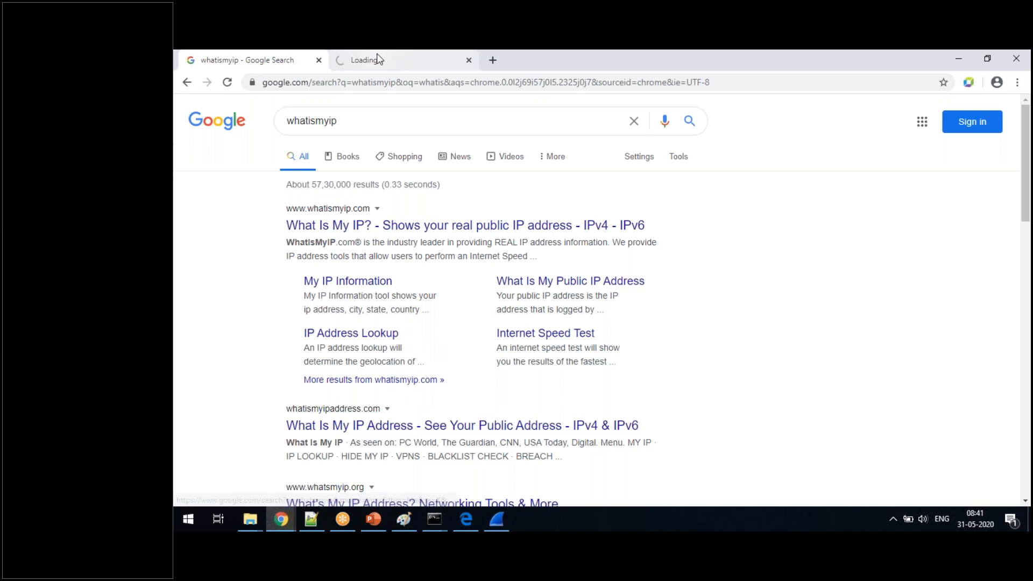
pyautogui.click(376, 59)
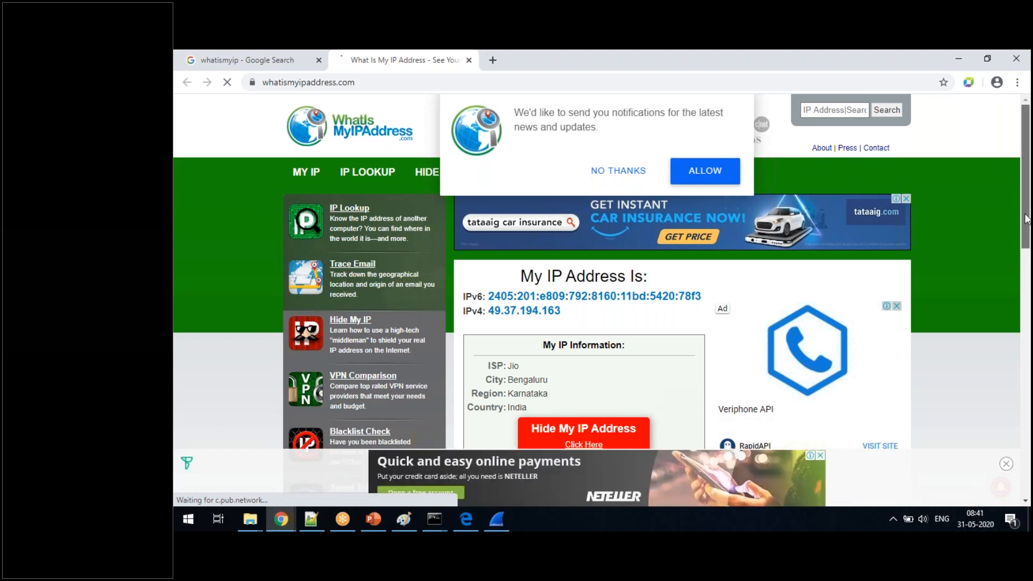
pyautogui.moveTo(1026, 218); pyautogui.dragTo(1030, 289)
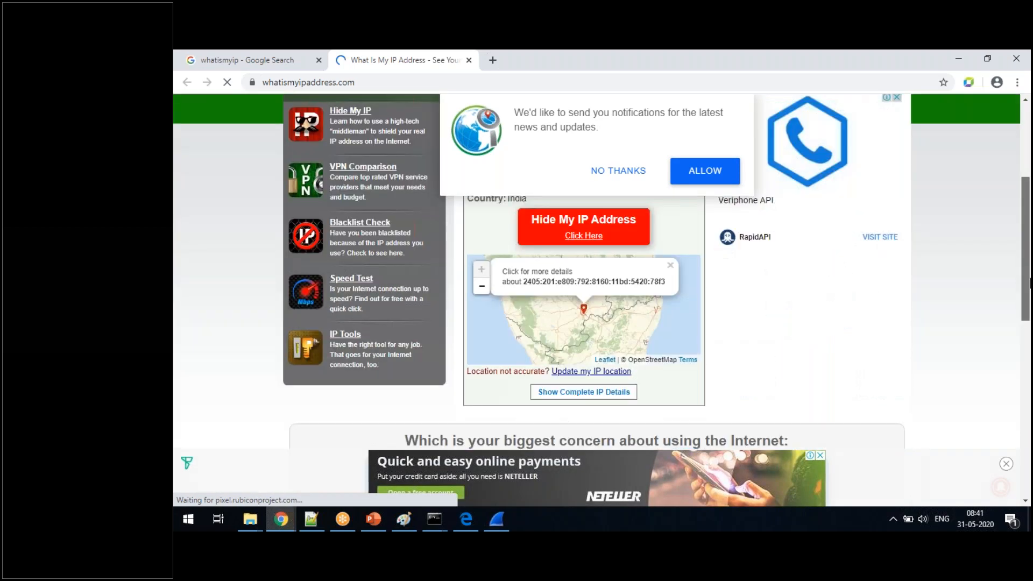
pyautogui.hotkey('ctrl', 'w')
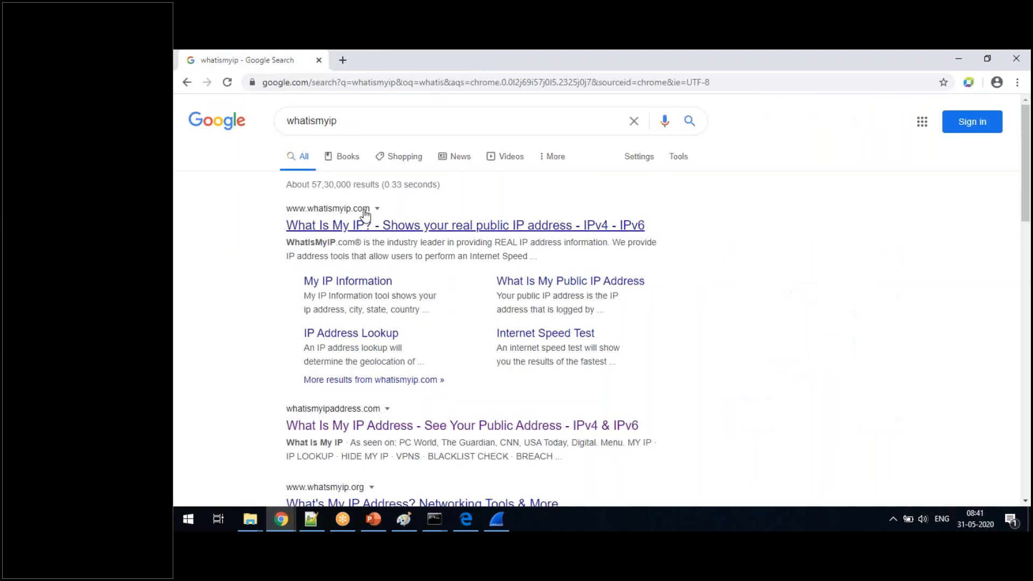
pyautogui.rightClick(367, 225)
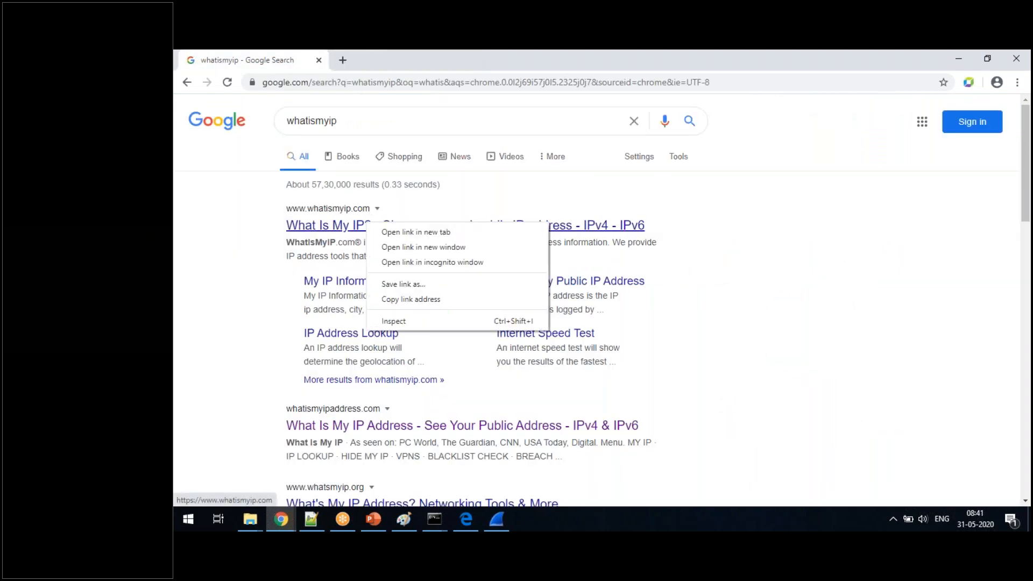
pyautogui.click(405, 232)
pyautogui.click(401, 56)
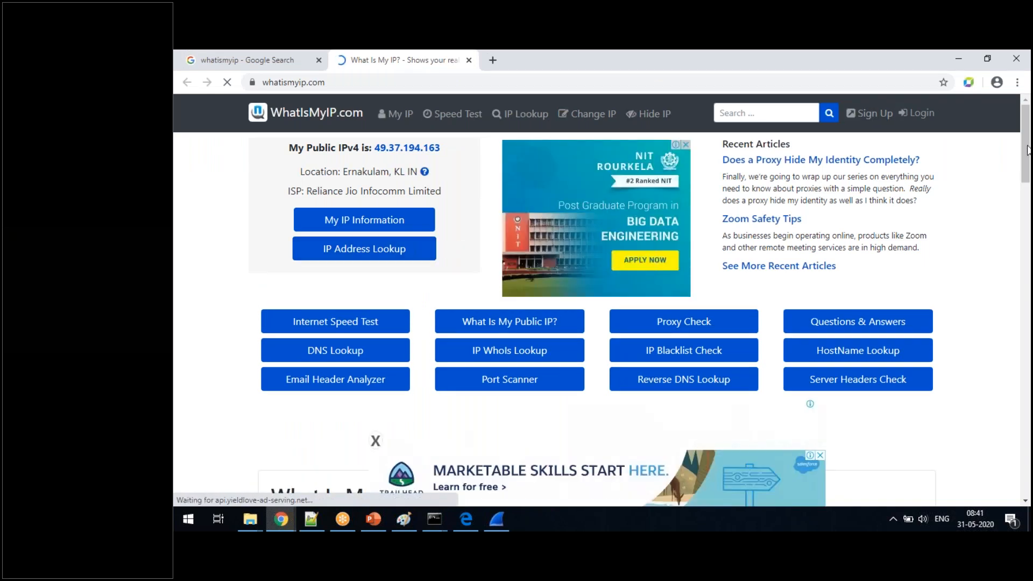
pyautogui.moveTo(1028, 156)
pyautogui.mouseDown()
pyautogui.moveTo(1030, 241)
pyautogui.moveTo(1026, 161)
pyautogui.mouseUp()
pyautogui.click(360, 254)
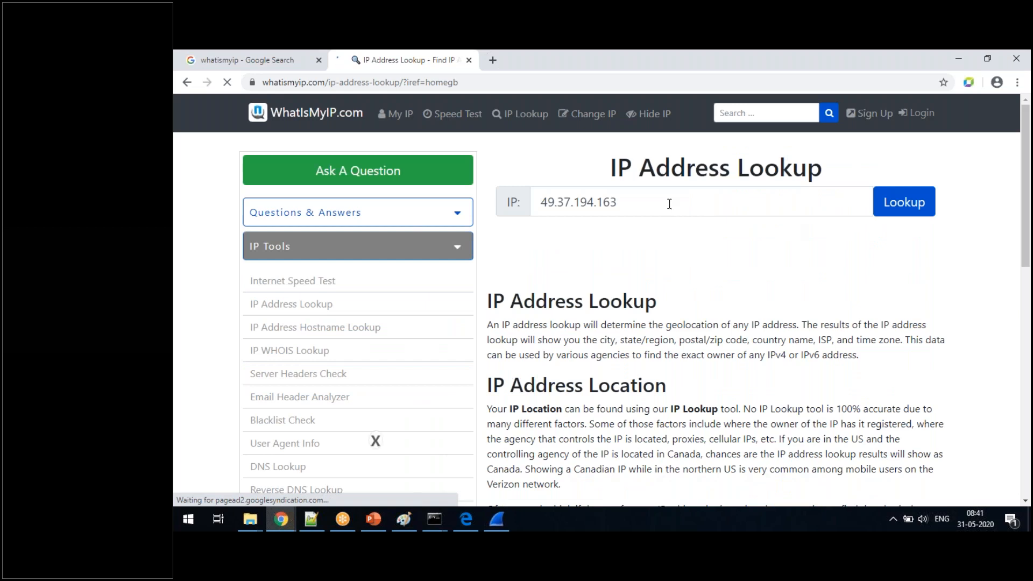
pyautogui.tripleClick(670, 203)
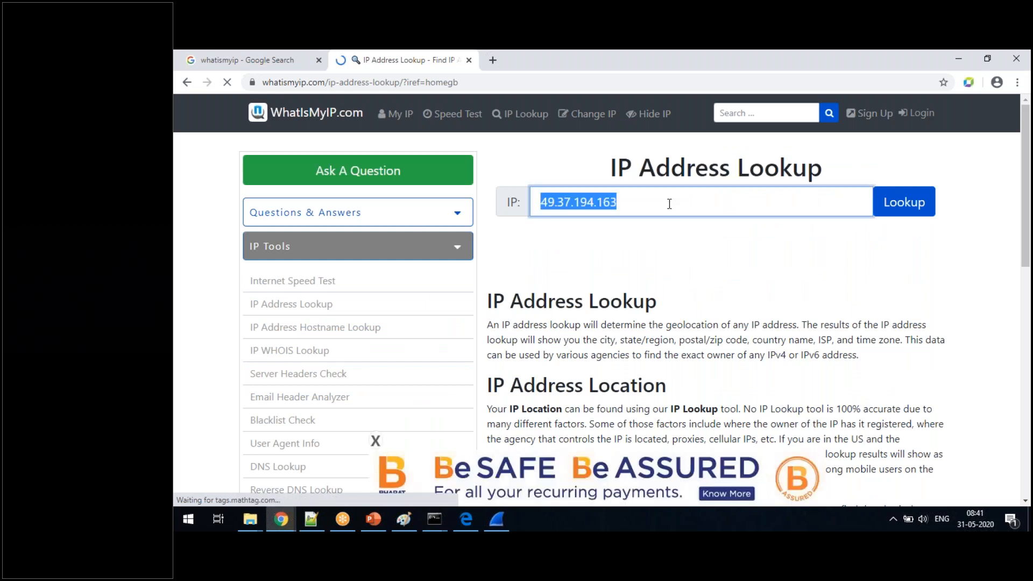
pyautogui.press('BackSpace')
pyautogui.hotkey('ctrl', 'v')
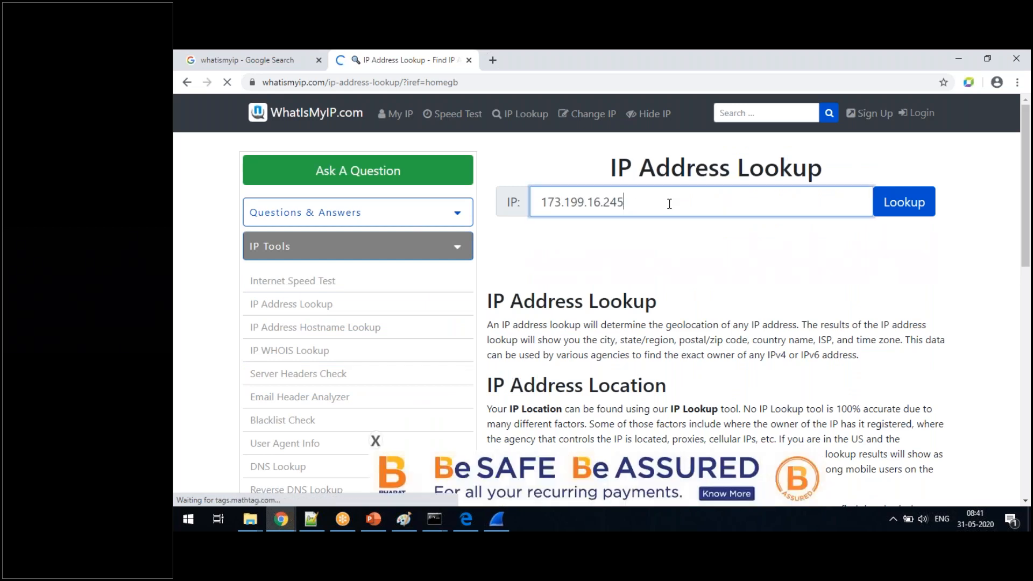
pyautogui.click(916, 211)
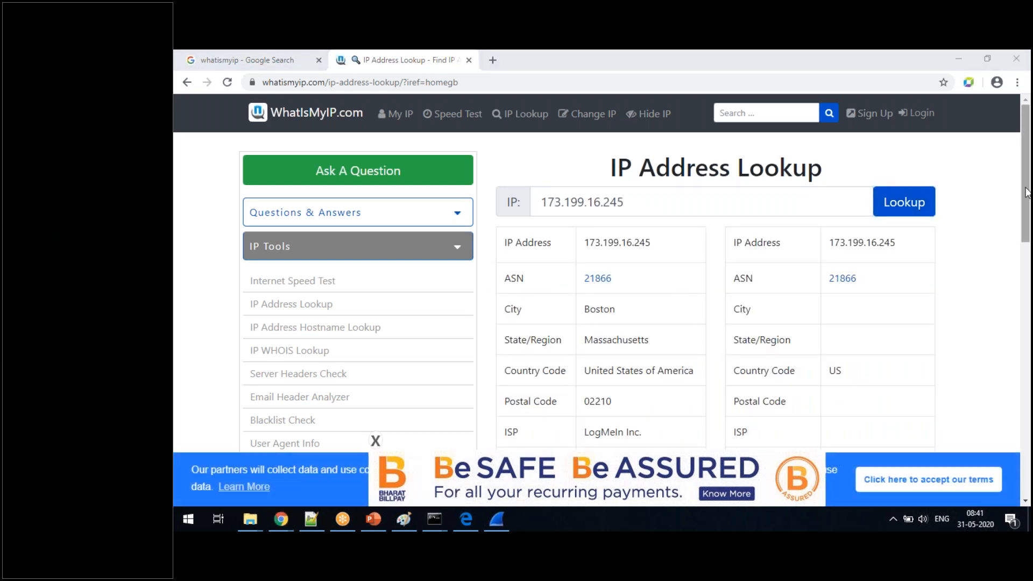
# - Examine the looked-up address's city, state, country, postal code and ISP, and return to the Wireshark capture
pyautogui.moveTo(1027, 192); pyautogui.dragTo(1026, 222)
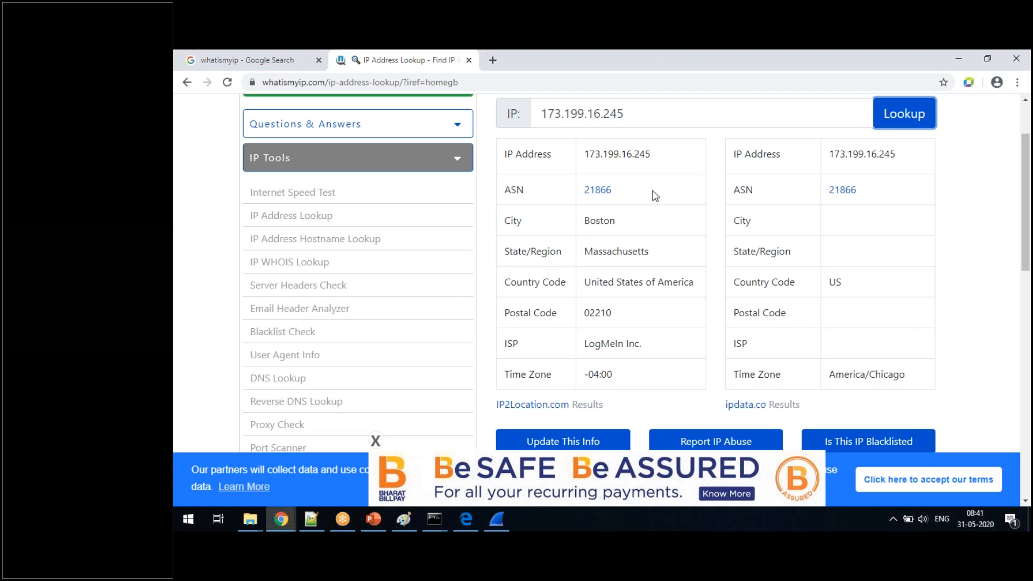
pyautogui.doubleClick(603, 221)
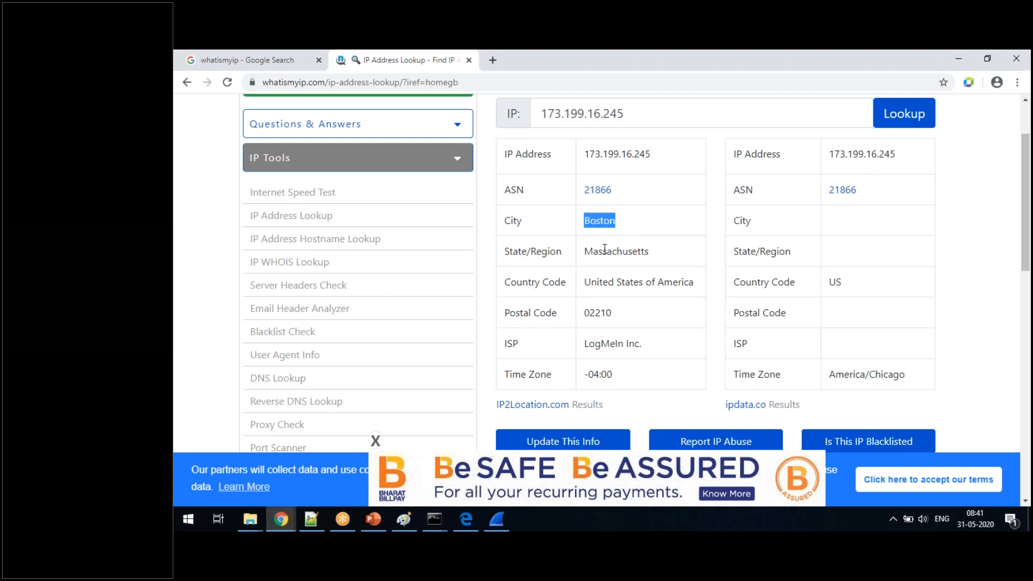
pyautogui.doubleClick(604, 251)
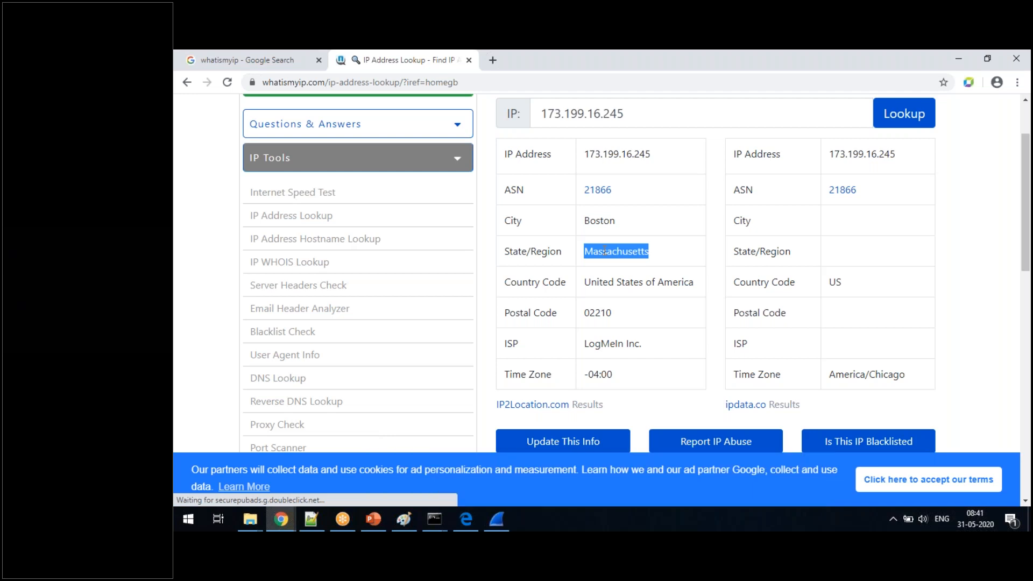
pyautogui.tripleClick(622, 282)
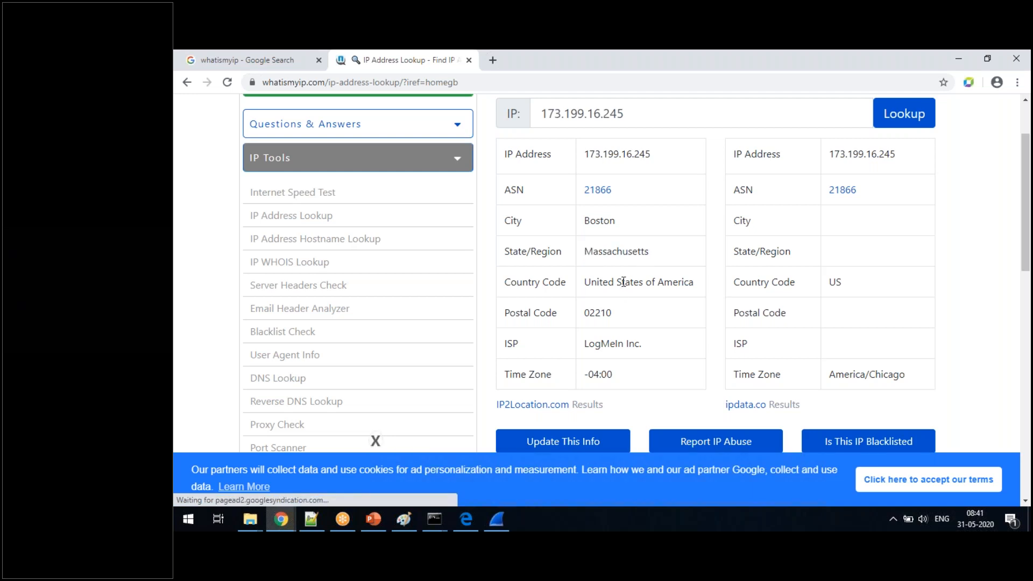
pyautogui.doubleClick(613, 312)
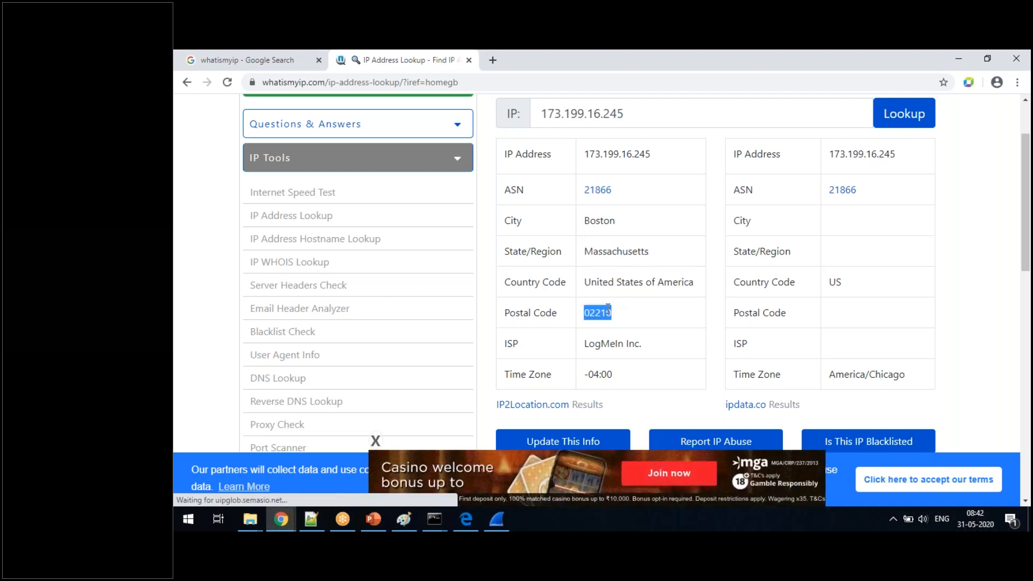
pyautogui.tripleClick(603, 343)
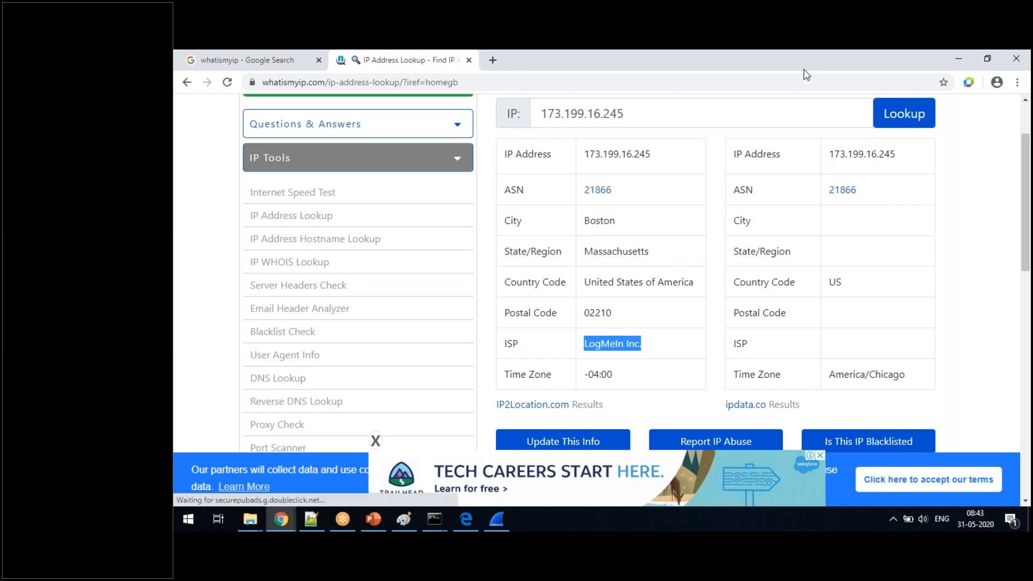
pyautogui.hotkey('alt', 'Tab')
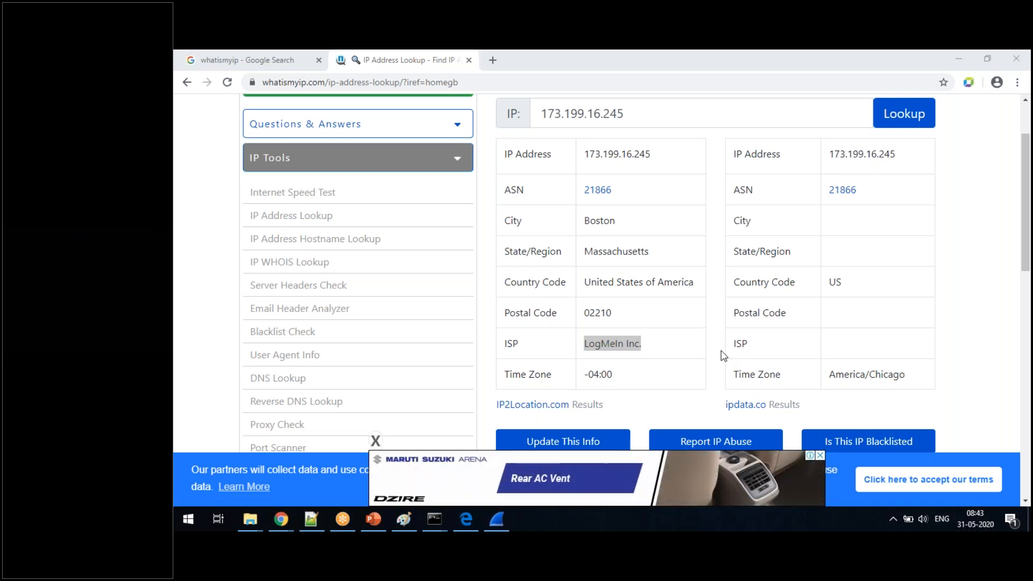
pyautogui.click(504, 517)
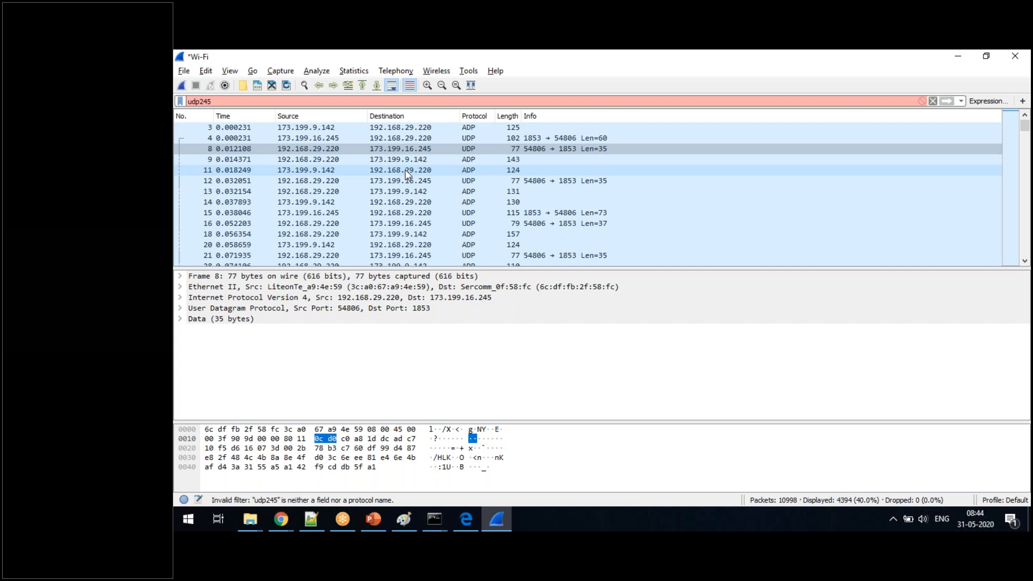
# - Clear the invalid display filter on the Wi-Fi capture and apply the filter http instead
pyautogui.press('BackSpace')
pyautogui.press('BackSpace')
pyautogui.press('BackSpace')
pyautogui.press('BackSpace')
pyautogui.press('BackSpace')
pyautogui.press('BackSpace')
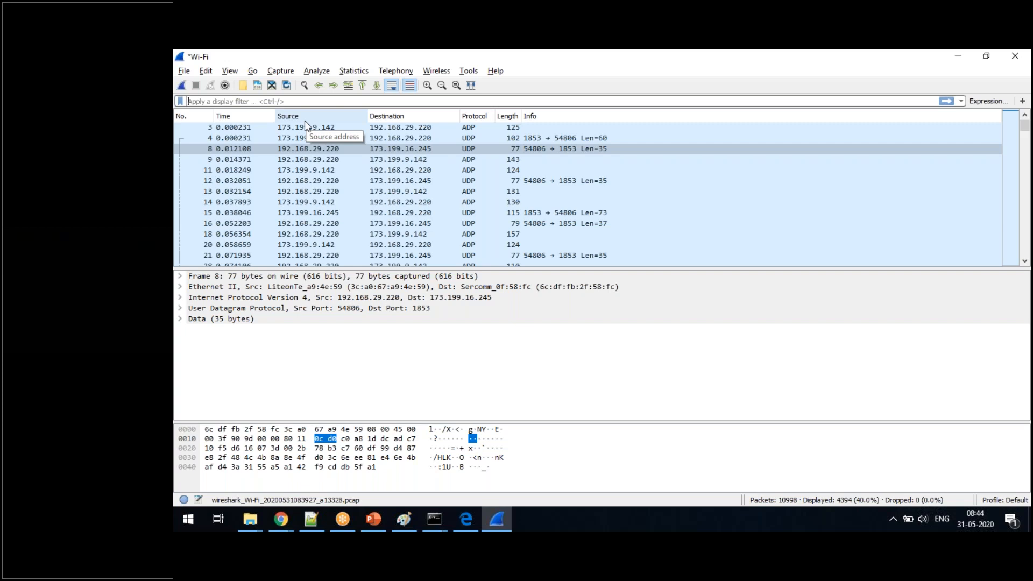
pyautogui.click(458, 181)
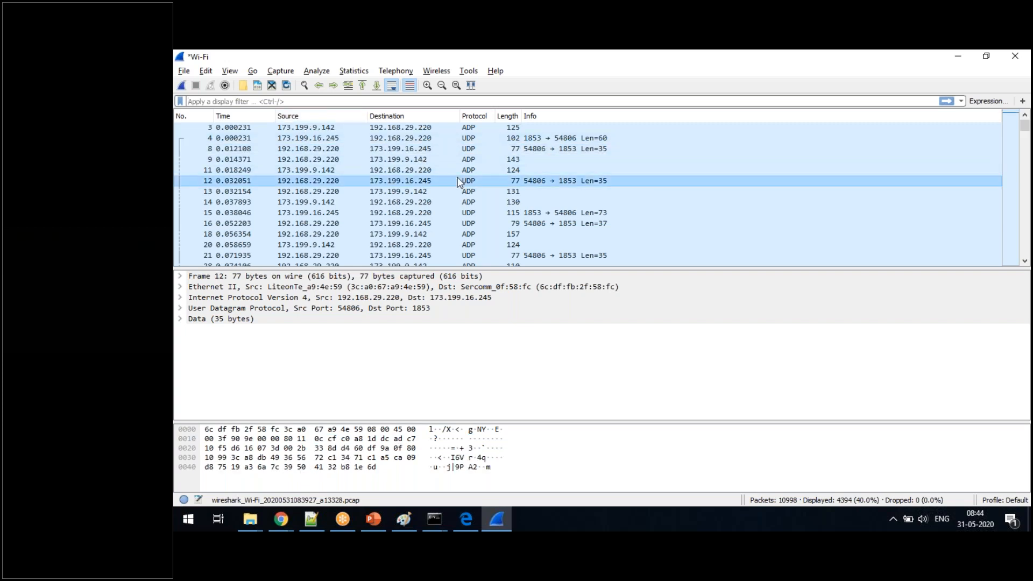
pyautogui.click(255, 103)
pyautogui.write('http')
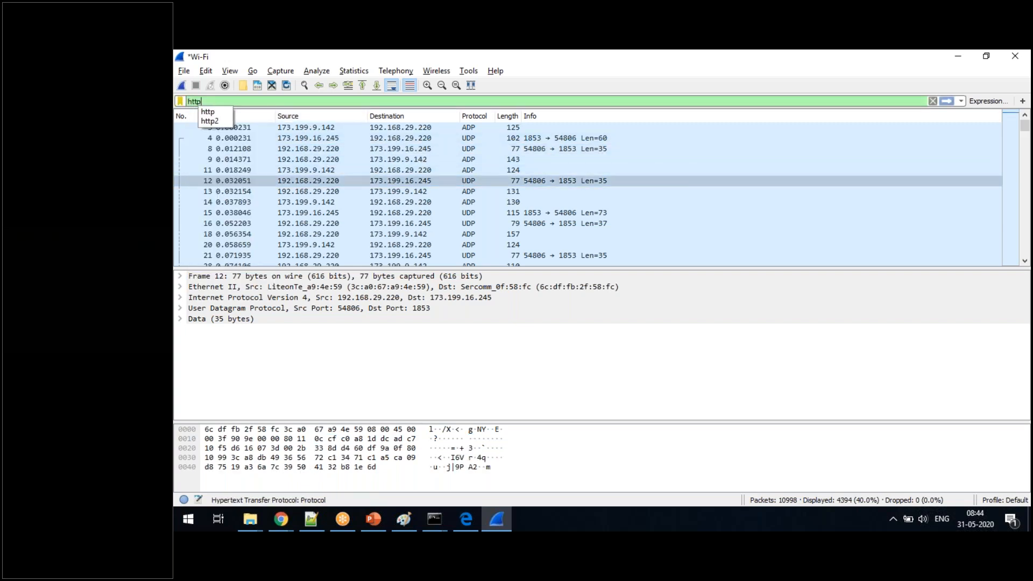
pyautogui.press('Return')
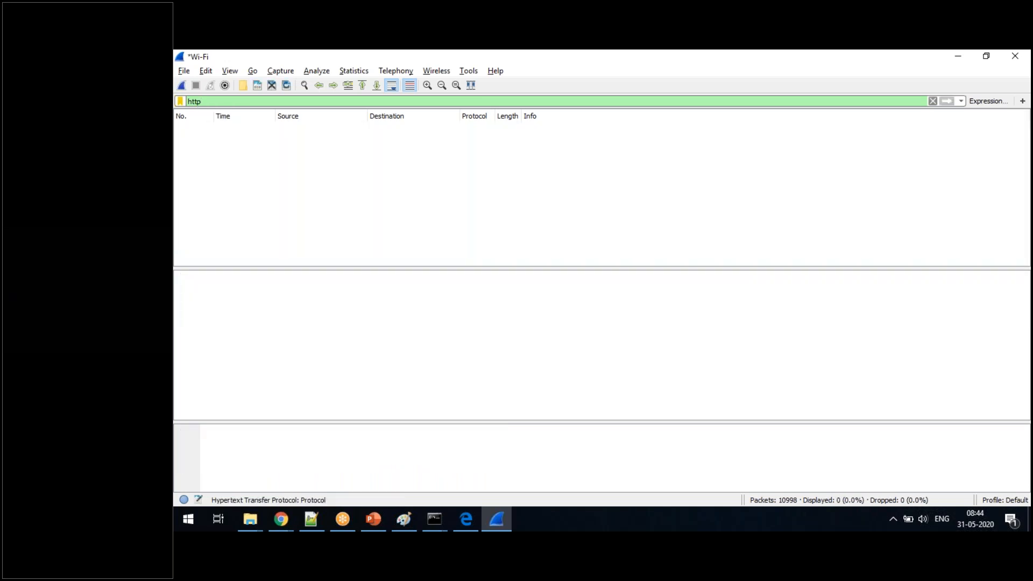
# - Empty the filter text and open the recent http.cap from the Wireshark folder on drive D, without saving the captured packets
pyautogui.press('BackSpace')
pyautogui.press('BackSpace')
pyautogui.press('BackSpace')
pyautogui.press('BackSpace')
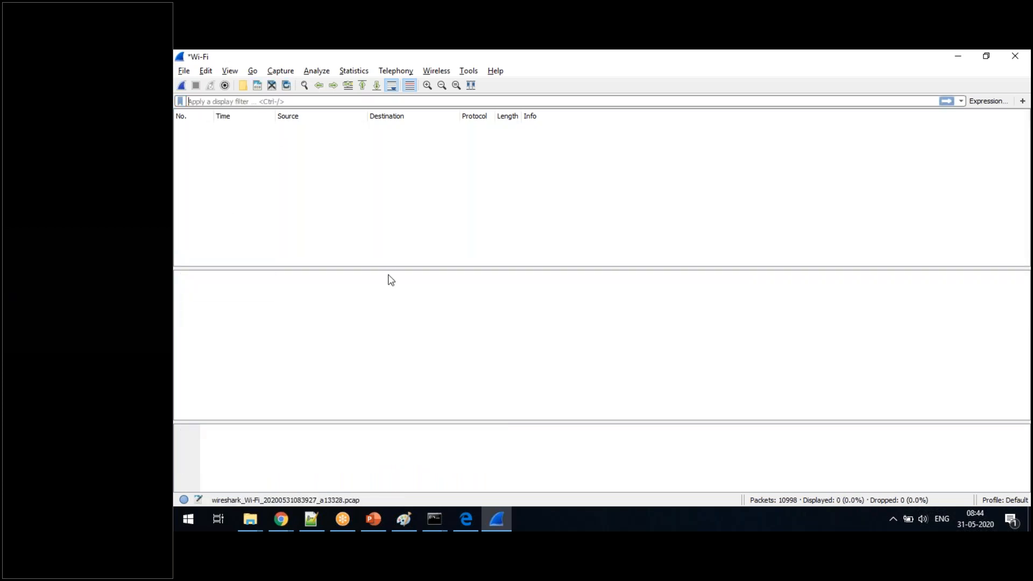
pyautogui.click(183, 72)
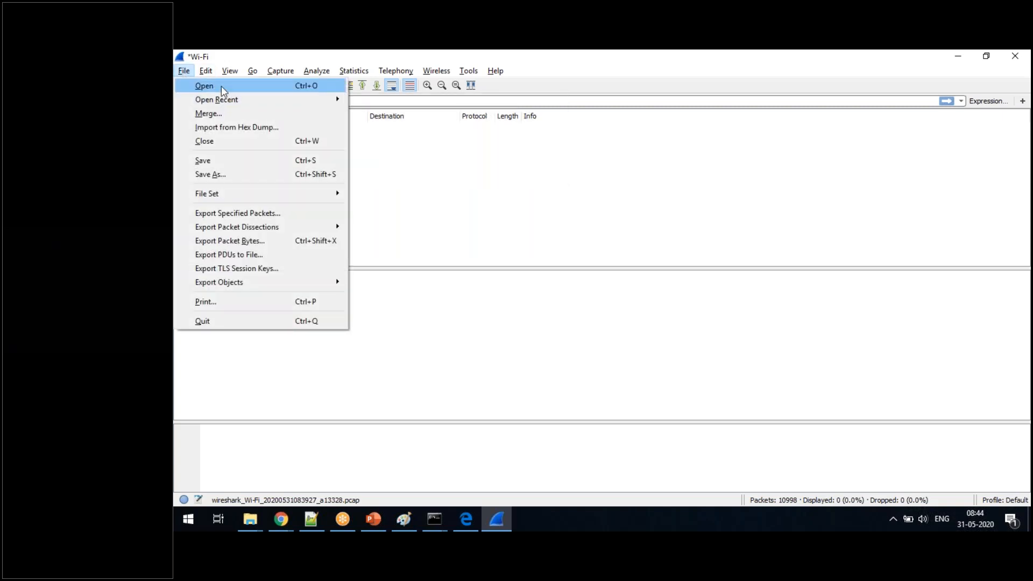
pyautogui.moveTo(226, 101)
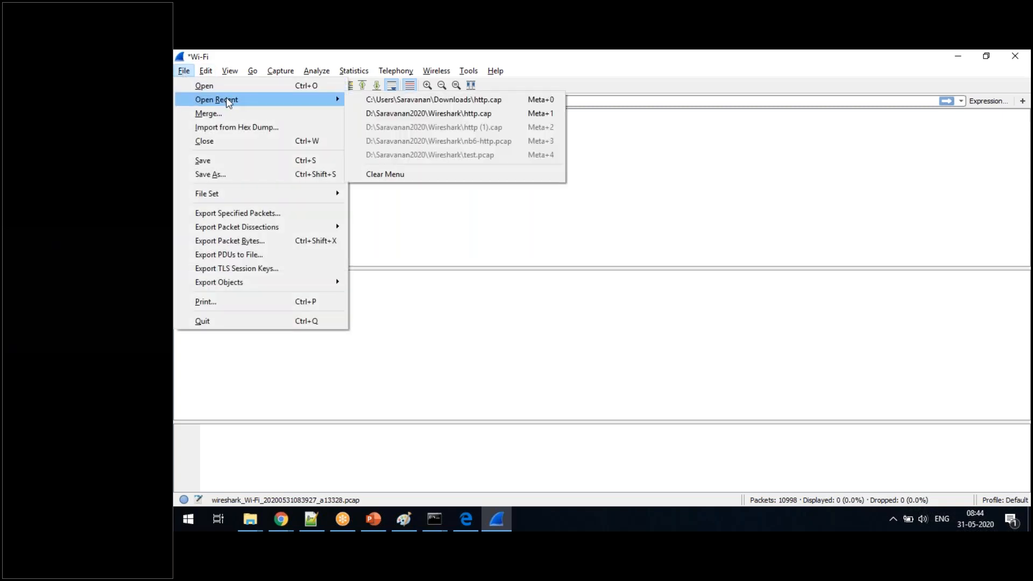
pyautogui.click(444, 114)
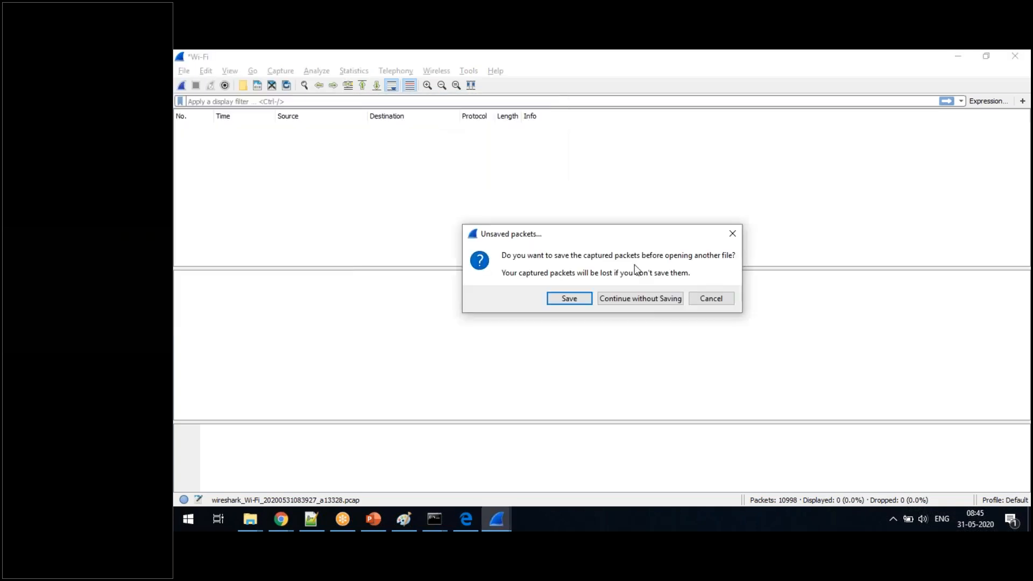
pyautogui.click(642, 302)
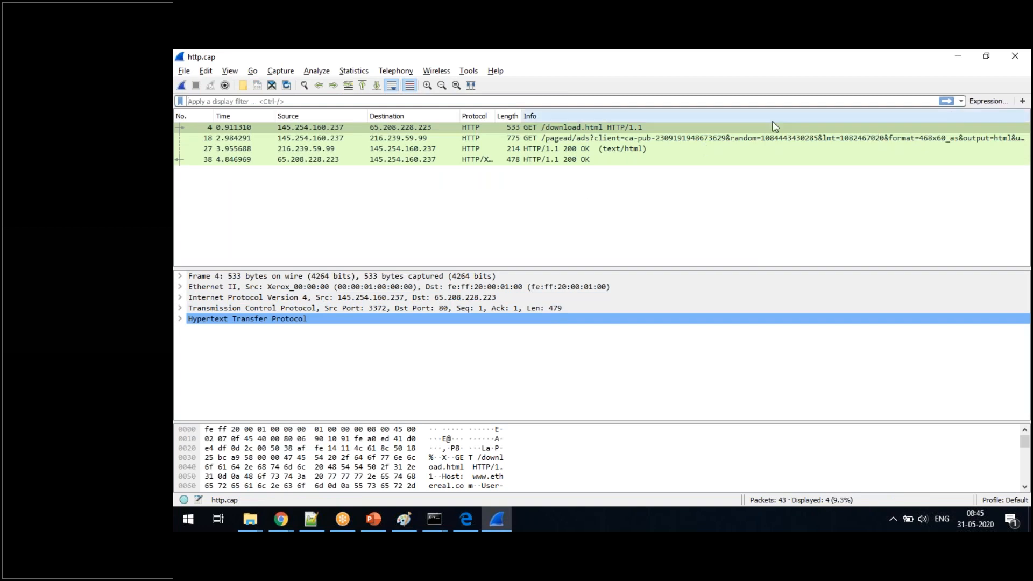
# - Follow the HTTP stream of the GET /download.html packet
pyautogui.rightClick(560, 127)
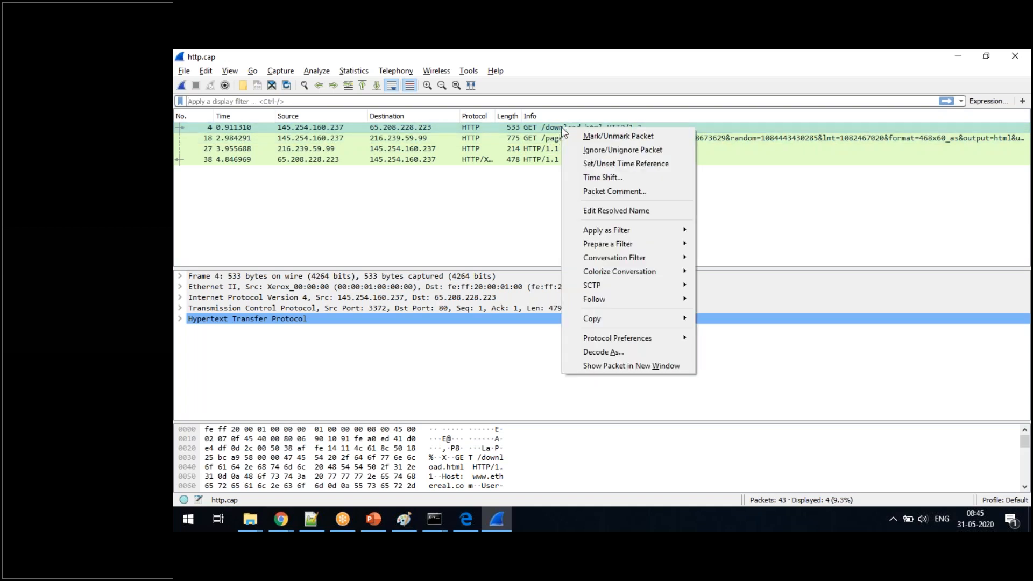
pyautogui.moveTo(600, 305)
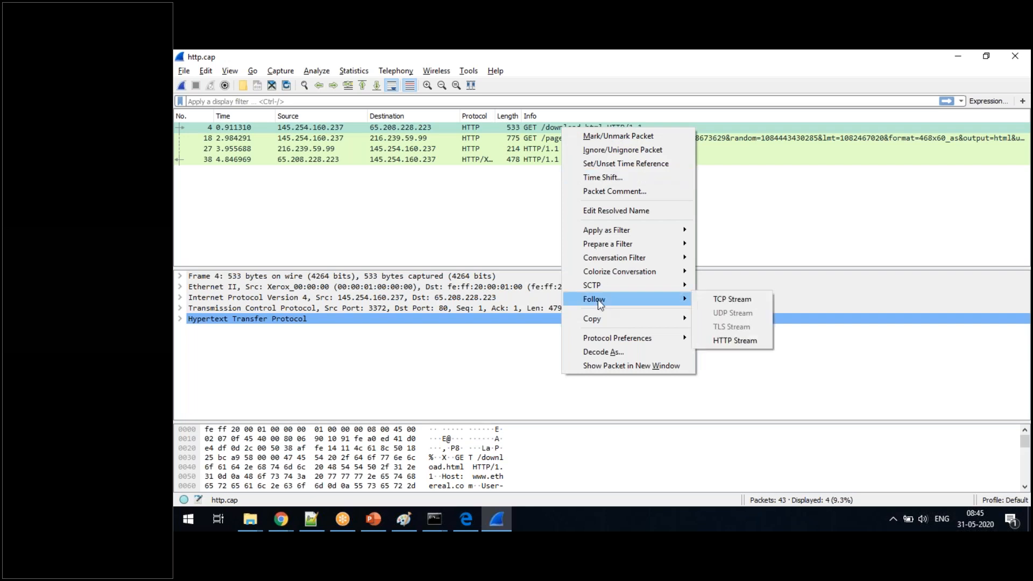
pyautogui.click(732, 341)
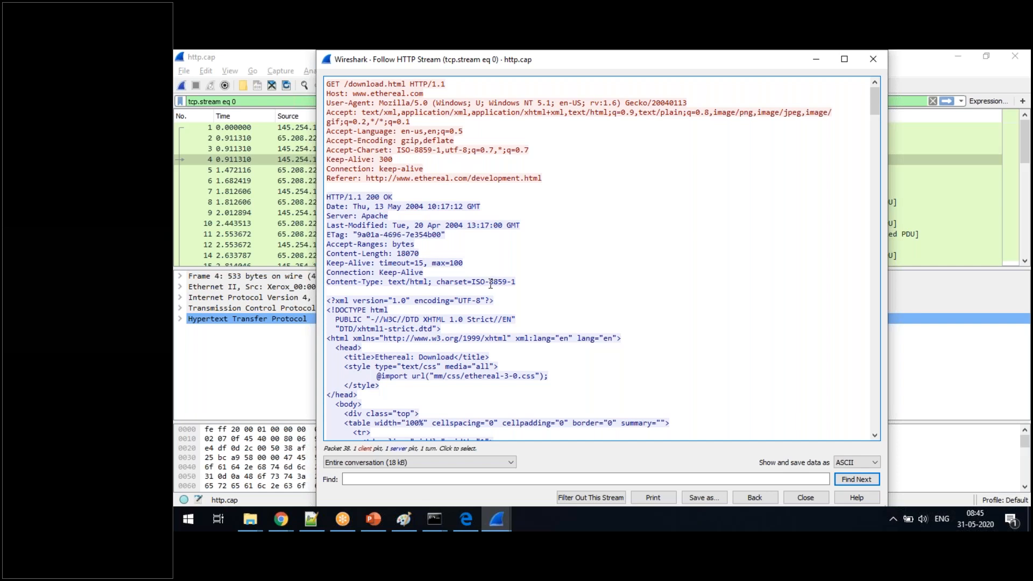
# - Examine the client request and server response text in the maximized HTTP stream window, and close the window
pyautogui.moveTo(326, 83); pyautogui.dragTo(529, 150)
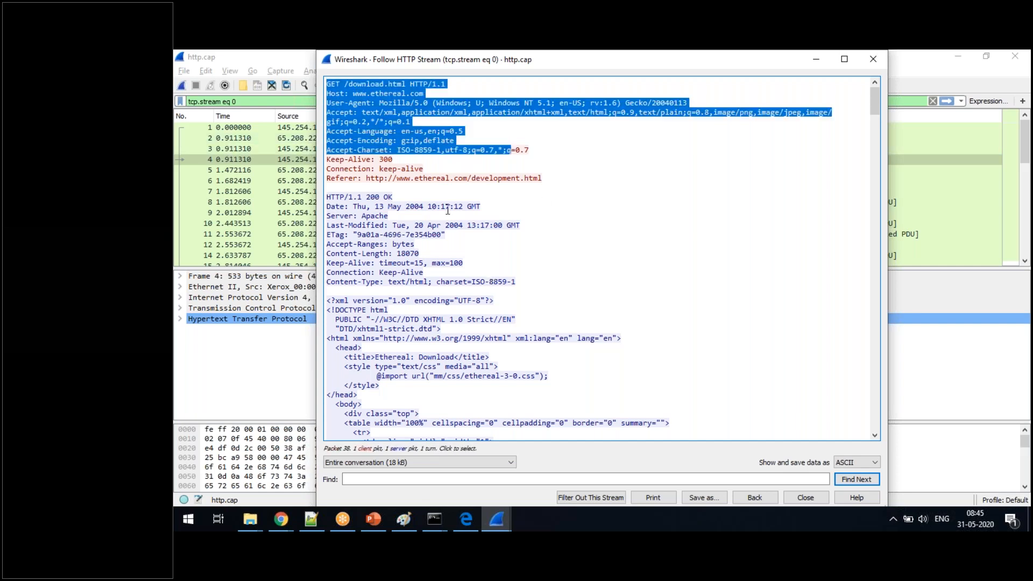
pyautogui.moveTo(373, 197); pyautogui.dragTo(560, 336)
pyautogui.click(560, 336)
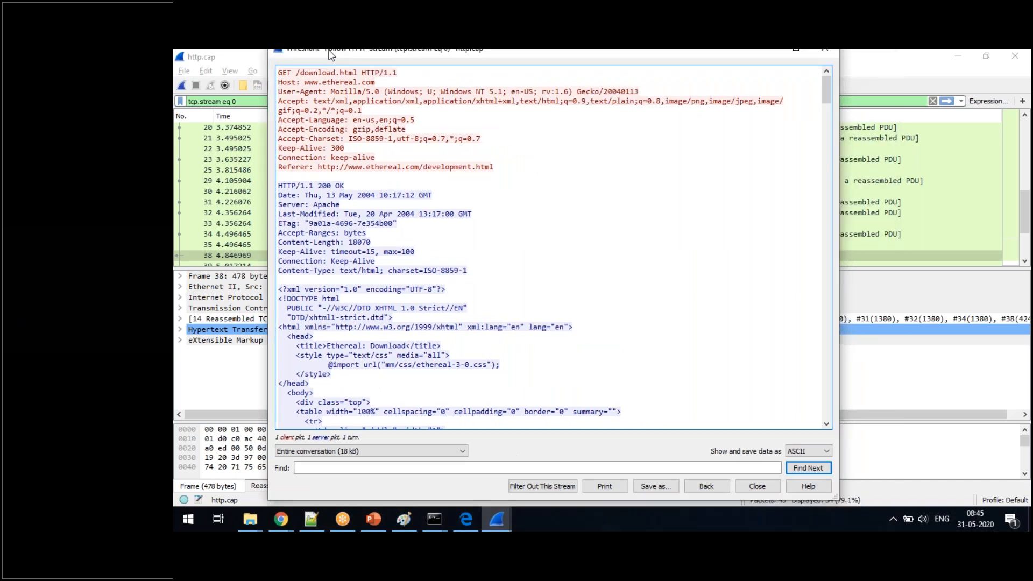
pyautogui.doubleClick(370, 59)
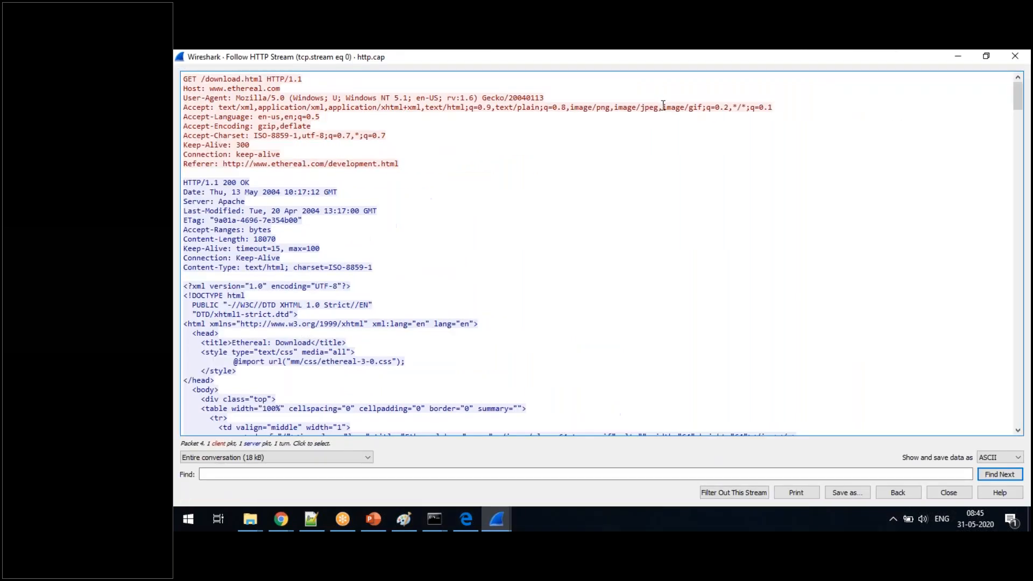
pyautogui.click(810, 104)
pyautogui.moveTo(1018, 97)
pyautogui.mouseDown()
pyautogui.moveTo(1021, 425)
pyautogui.moveTo(1029, 98)
pyautogui.mouseUp()
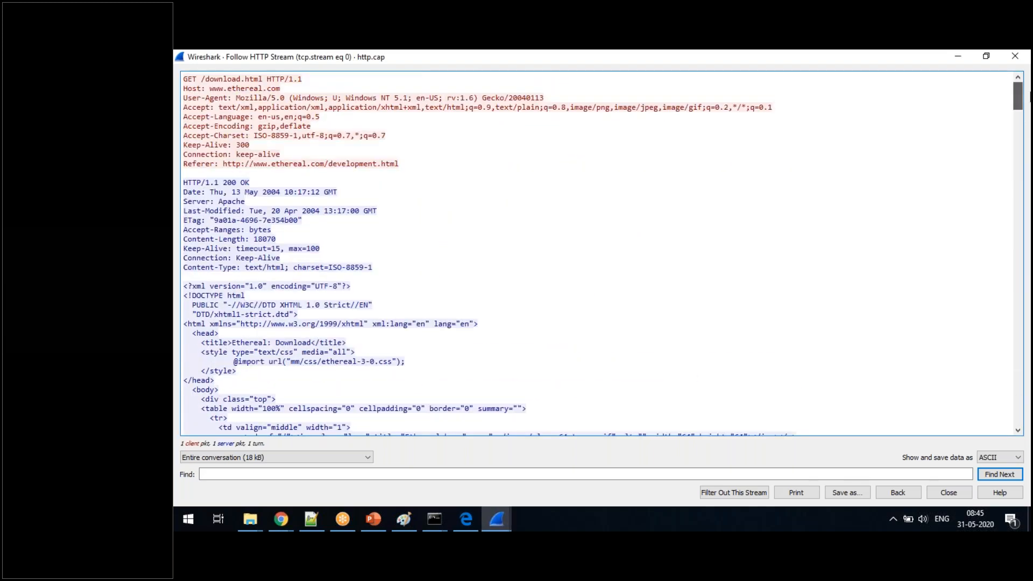
pyautogui.click(797, 73)
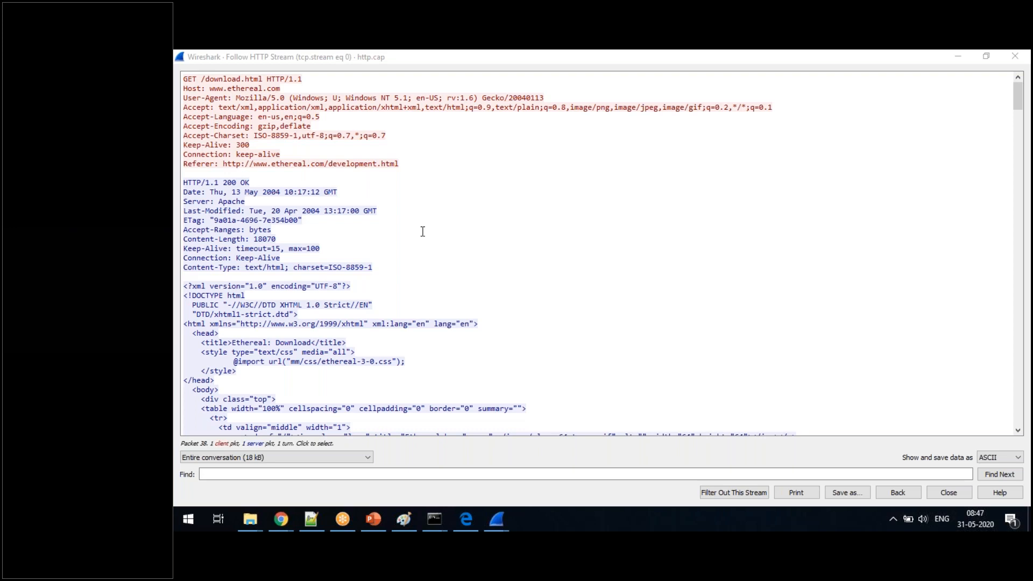
pyautogui.click(1014, 56)
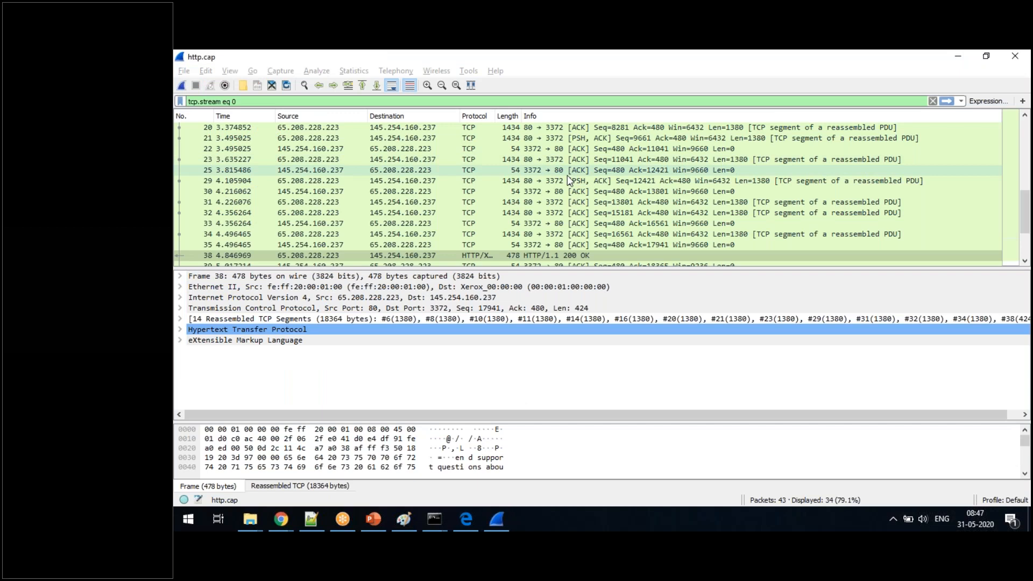
# - Return to the first packet of the followed stream and step down to the GET /download.html packet
pyautogui.press('Up')
pyautogui.press('Up')
pyautogui.press('Up')
pyautogui.press('Up')
pyautogui.press('Up')
pyautogui.press('Up')
pyautogui.press('Up')
pyautogui.press('Up')
pyautogui.press('Up')
pyautogui.press('Up')
pyautogui.press('Up')
pyautogui.press('Up')
pyautogui.press('Up')
pyautogui.press('Up')
pyautogui.press('Up')
pyautogui.press('Up')
pyautogui.press('Up')
pyautogui.press('Up')
pyautogui.press('Up')
pyautogui.press('Up')
pyautogui.press('Up')
pyautogui.press('Up')
pyautogui.press('Up')
pyautogui.press('Up')
pyautogui.press('Up')
pyautogui.press('Up')
pyautogui.press('Up')
pyautogui.press('Up')
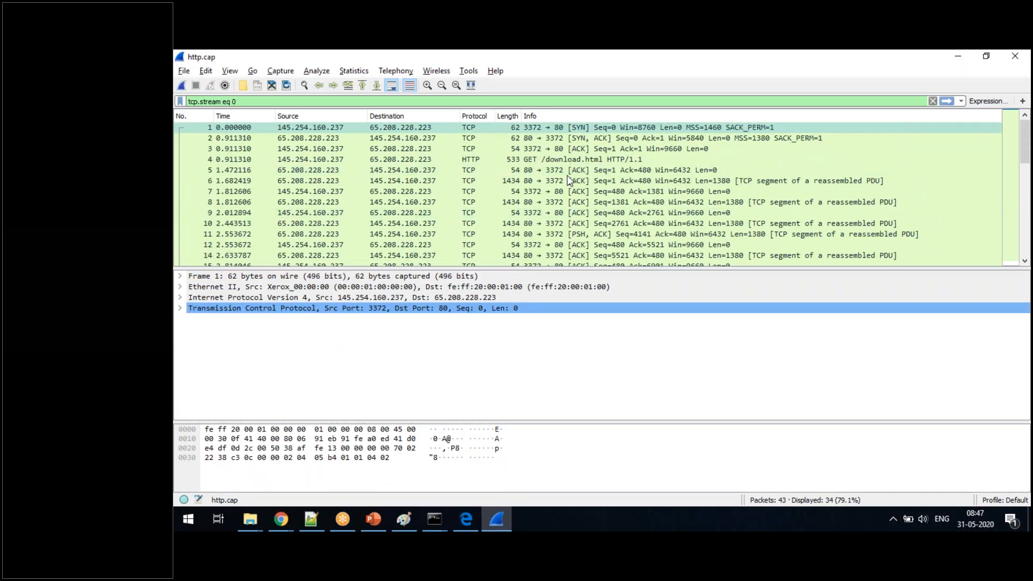
pyautogui.press('Down')
pyautogui.press('Down')
pyautogui.press('Down')
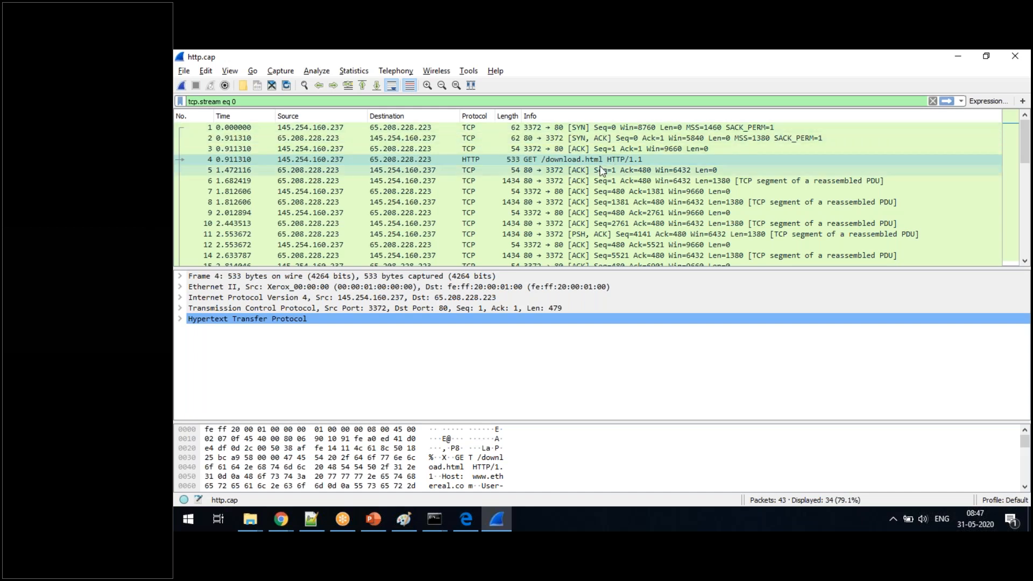
# - Inspect the three-way handshake by selecting the SYN, SYN-ACK and ACK packets in turn
pyautogui.click(611, 131)
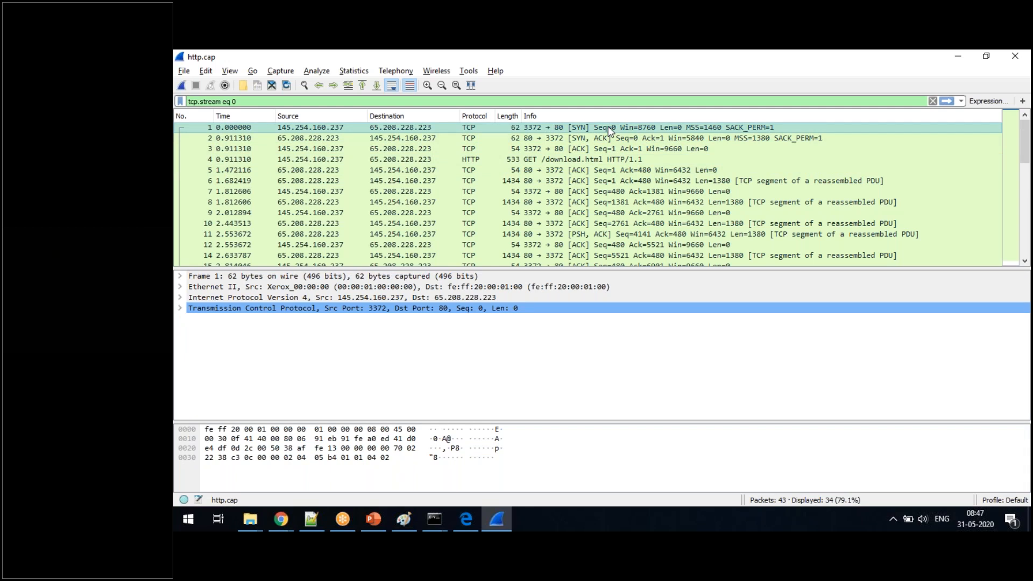
pyautogui.click(580, 138)
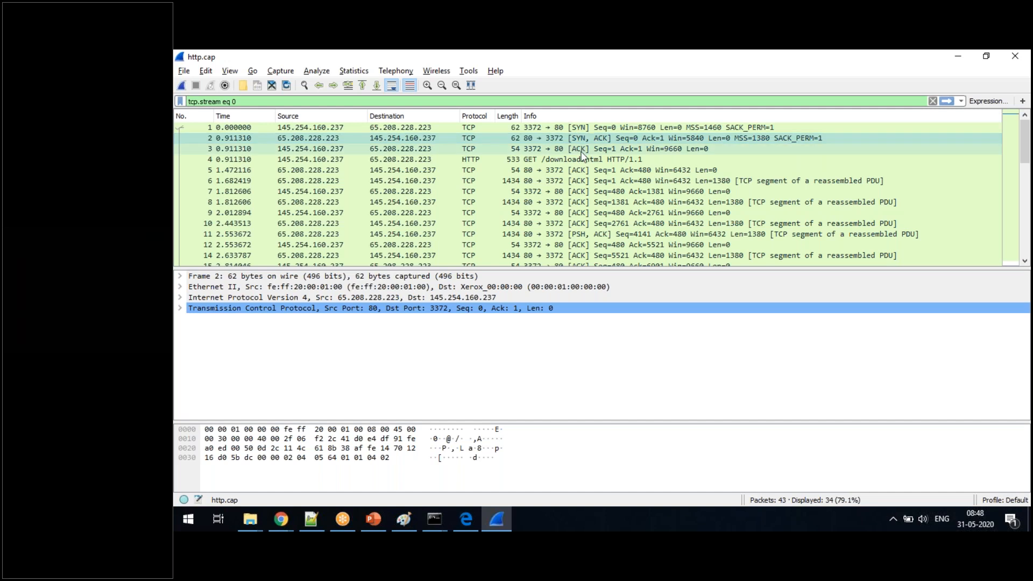
pyautogui.click(581, 151)
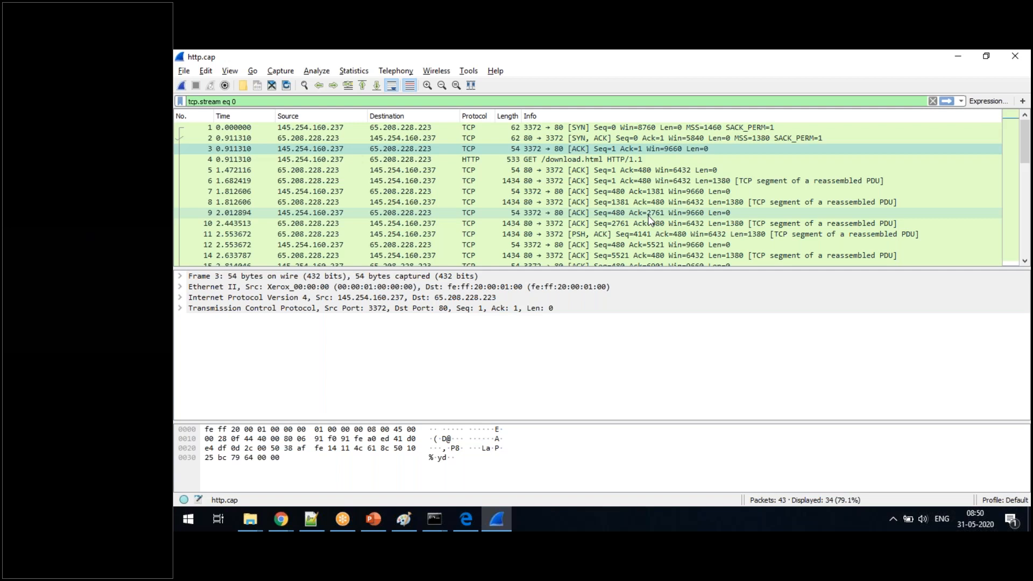
# - View the TCP stream's Round Trip Time graph, select the packet behind its plotted point, and close the graph
pyautogui.click(350, 73)
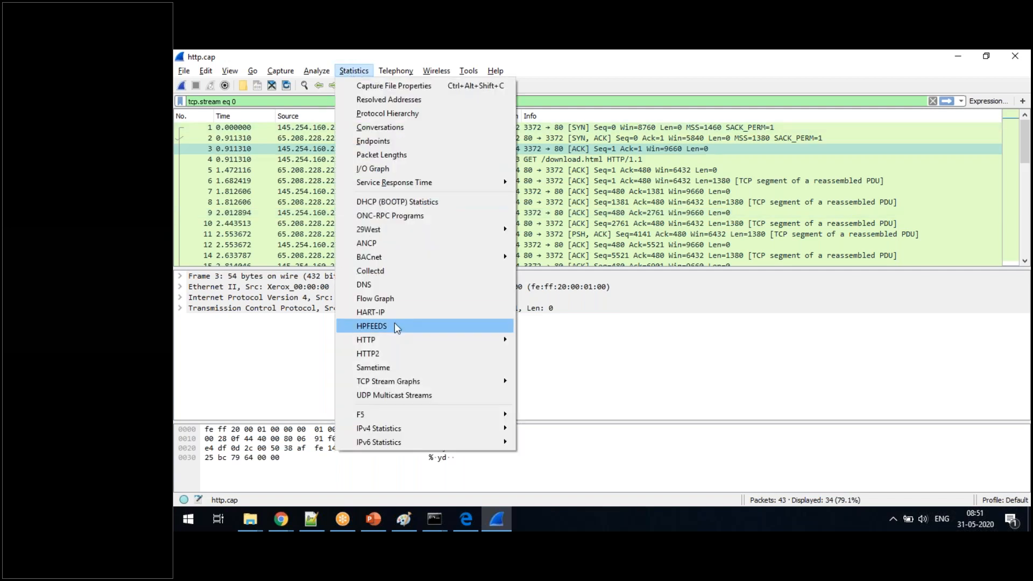
pyautogui.moveTo(421, 384)
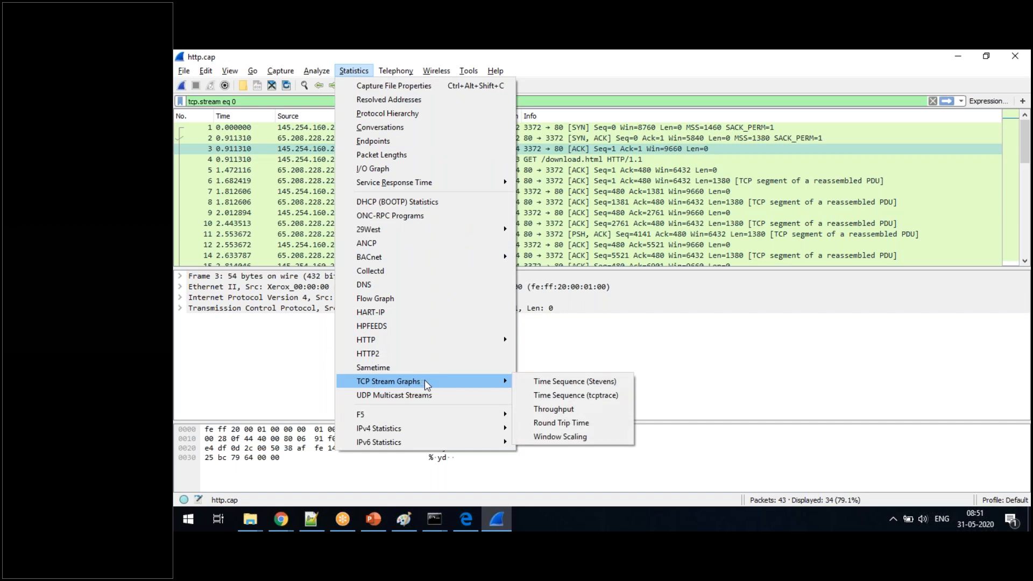
pyautogui.click(564, 428)
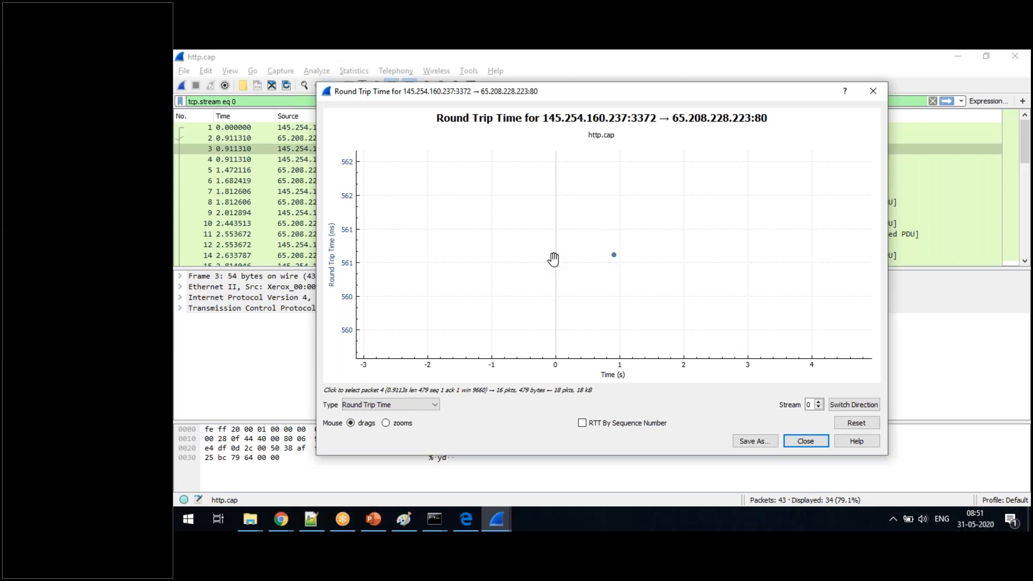
pyautogui.click(614, 257)
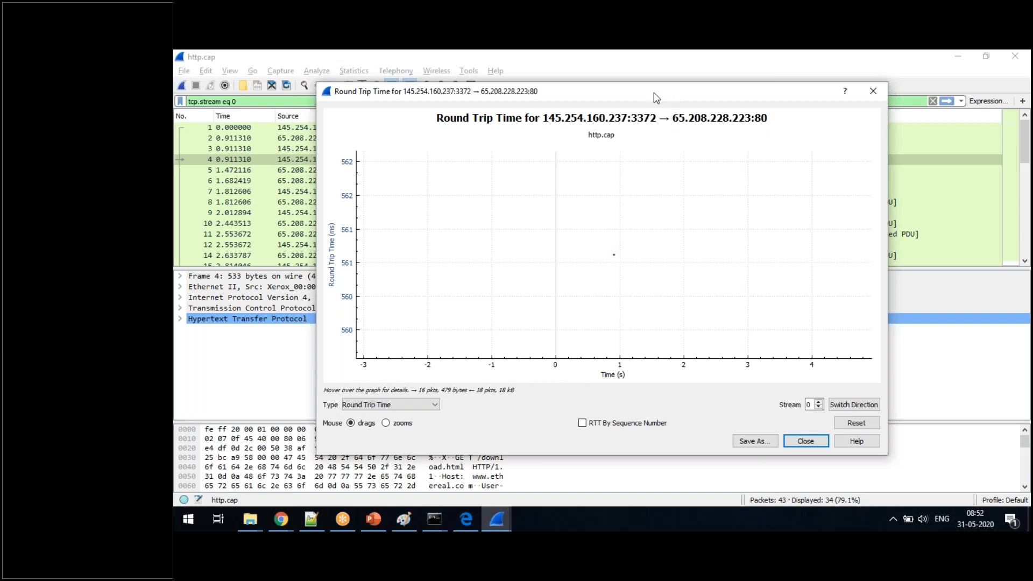
pyautogui.moveTo(653, 92); pyautogui.dragTo(552, 81)
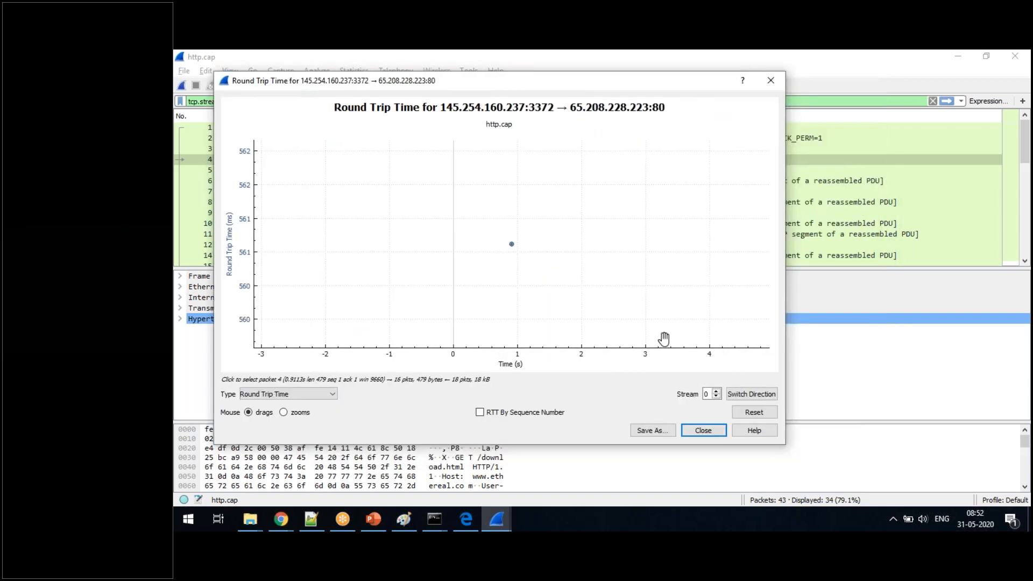
pyautogui.click(704, 432)
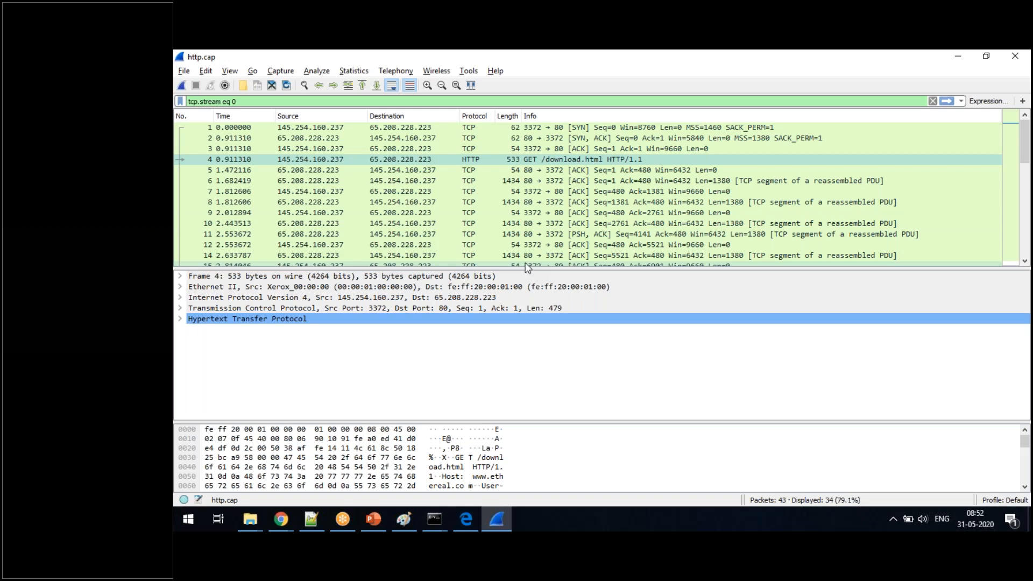
# - Look through the IPv4 and HTTP statistics options, view the HTTP Load Distribution window, and close it
pyautogui.click(353, 70)
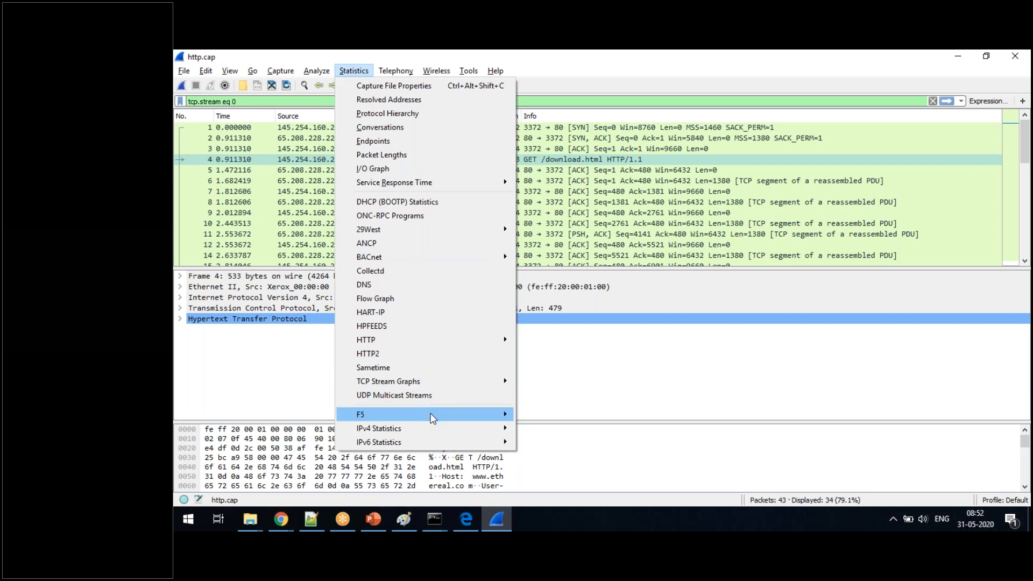
pyautogui.moveTo(433, 428)
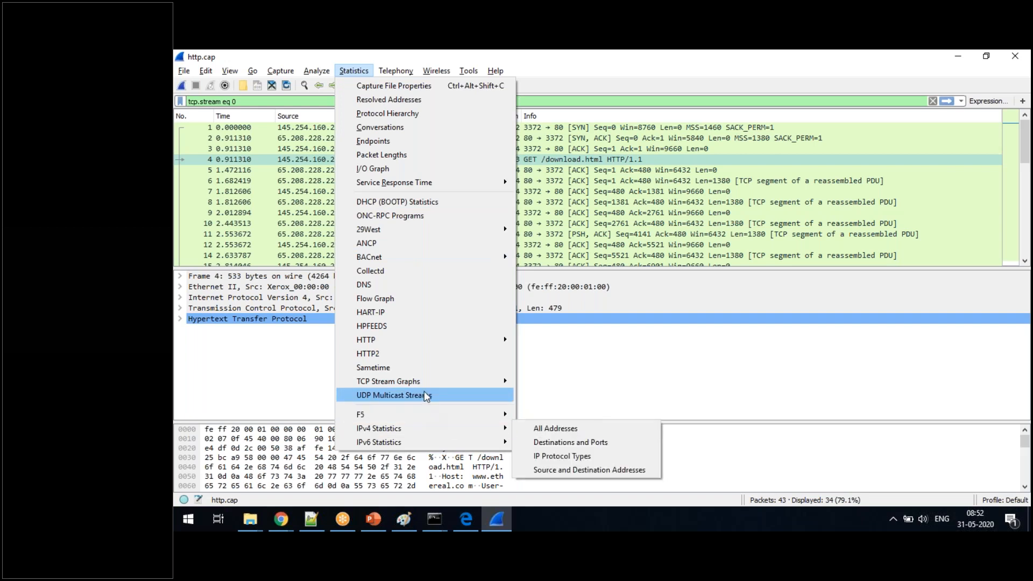
pyautogui.moveTo(425, 343)
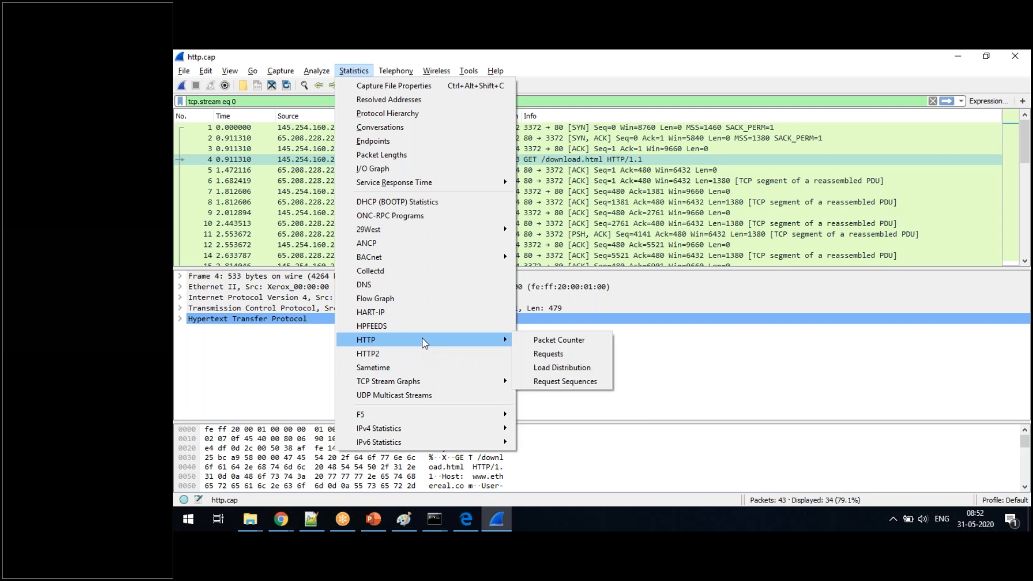
pyautogui.click(547, 371)
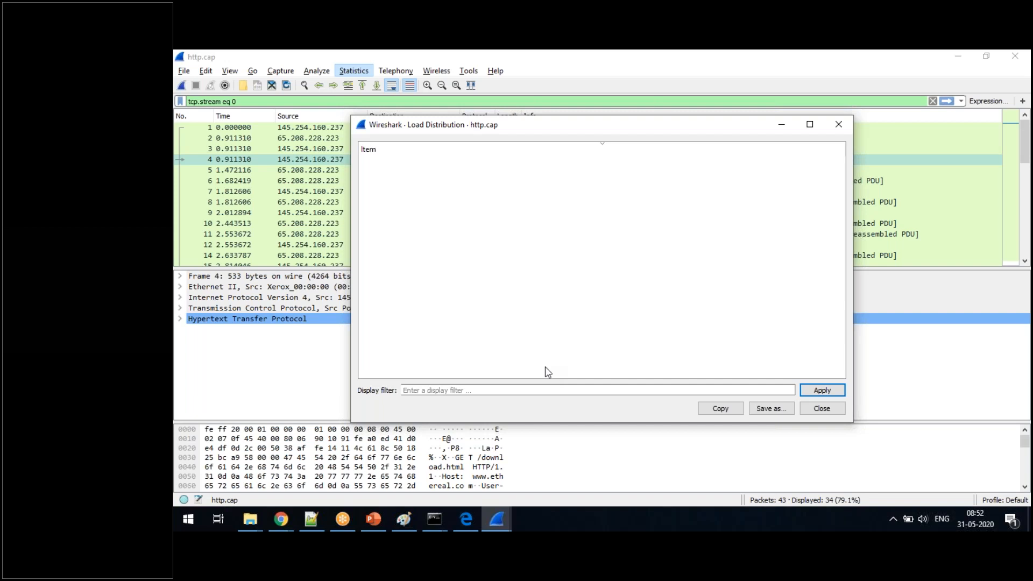
pyautogui.moveTo(611, 130); pyautogui.dragTo(508, 132)
pyautogui.click(733, 133)
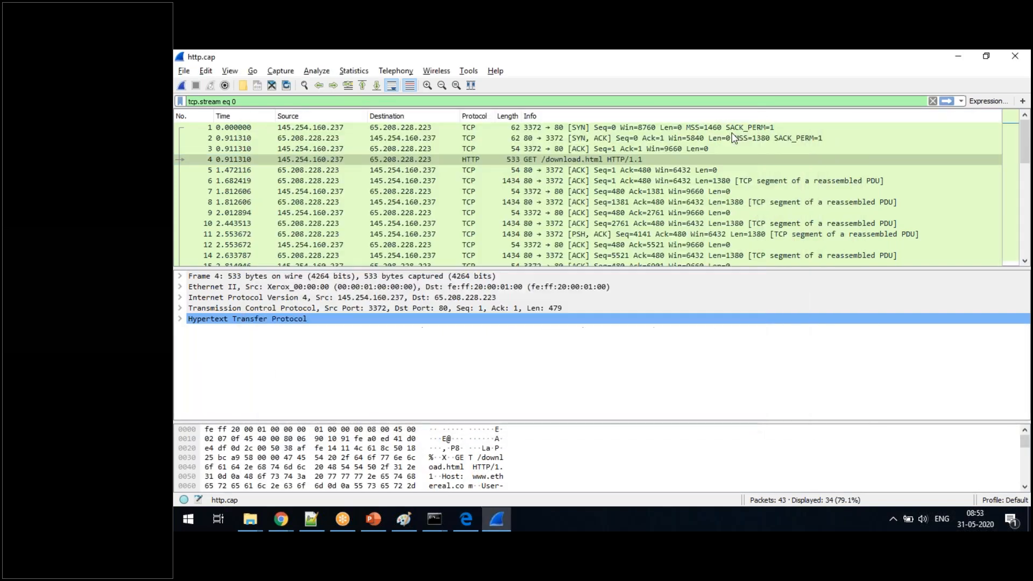
pyautogui.click(353, 71)
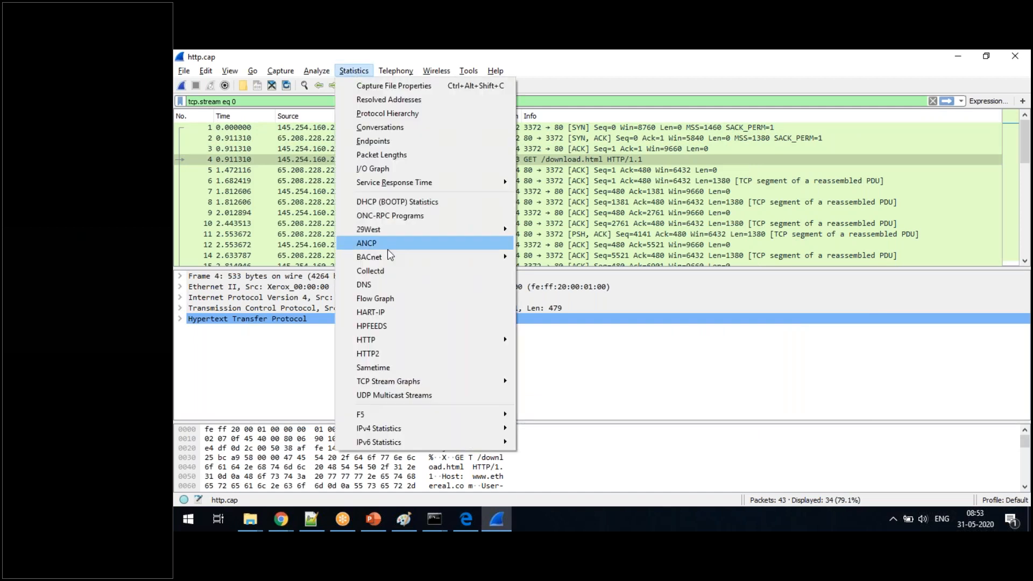
pyautogui.moveTo(415, 386)
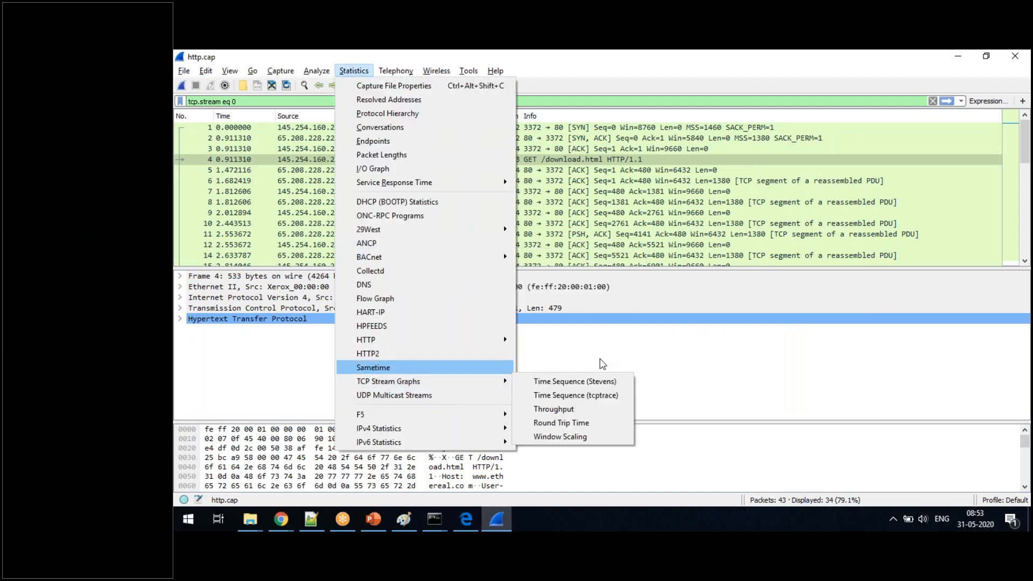
pyautogui.click(617, 354)
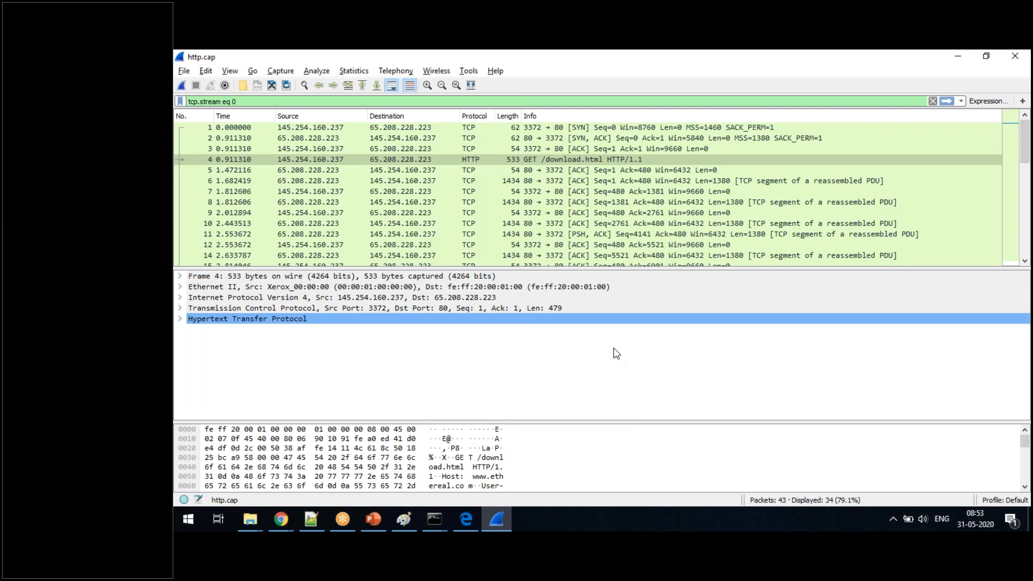
pyautogui.click(808, 101)
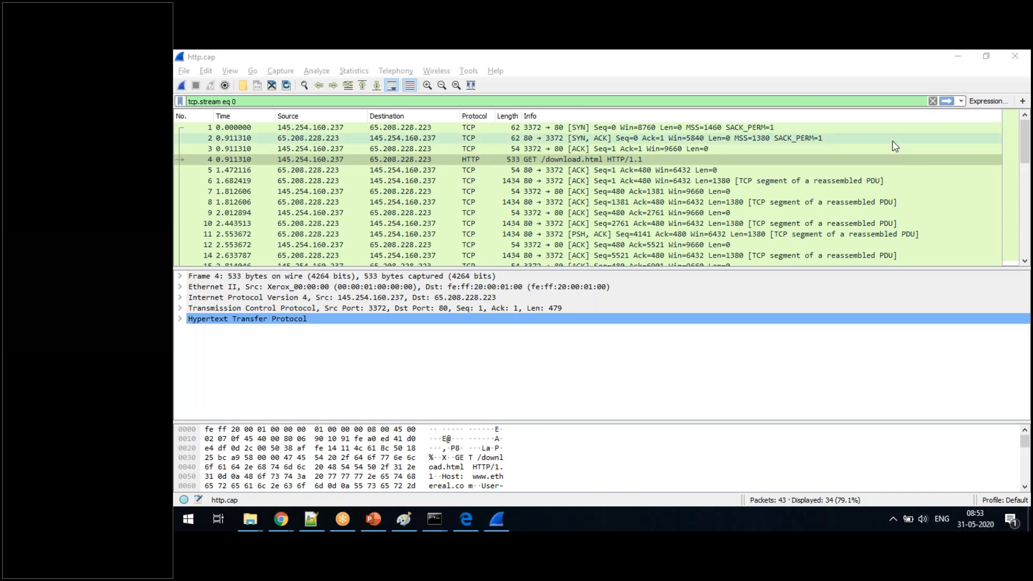
# - View the Throughput graph for the TCP stream and close it
pyautogui.click(353, 71)
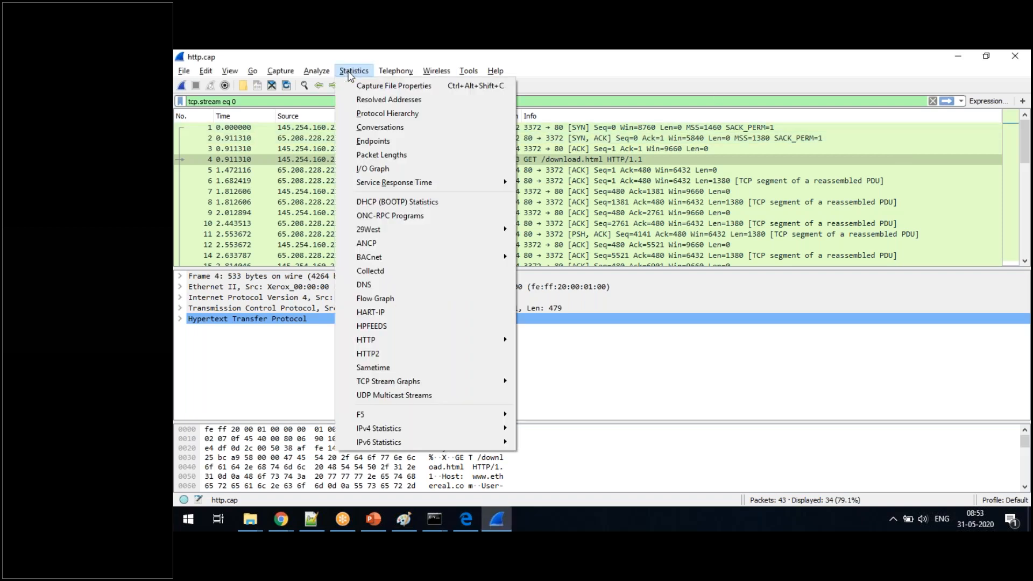
pyautogui.moveTo(418, 386)
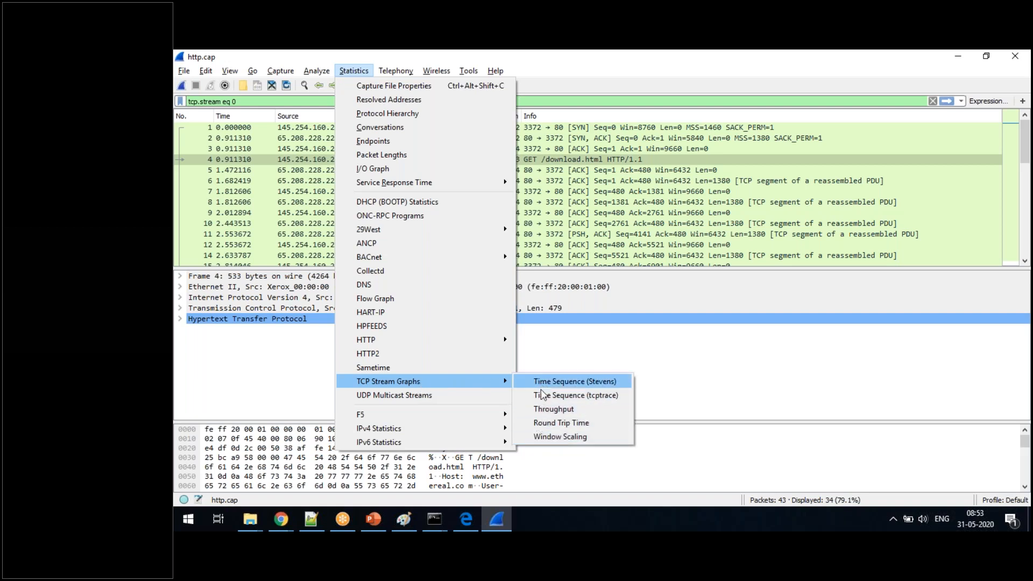
pyautogui.click(542, 412)
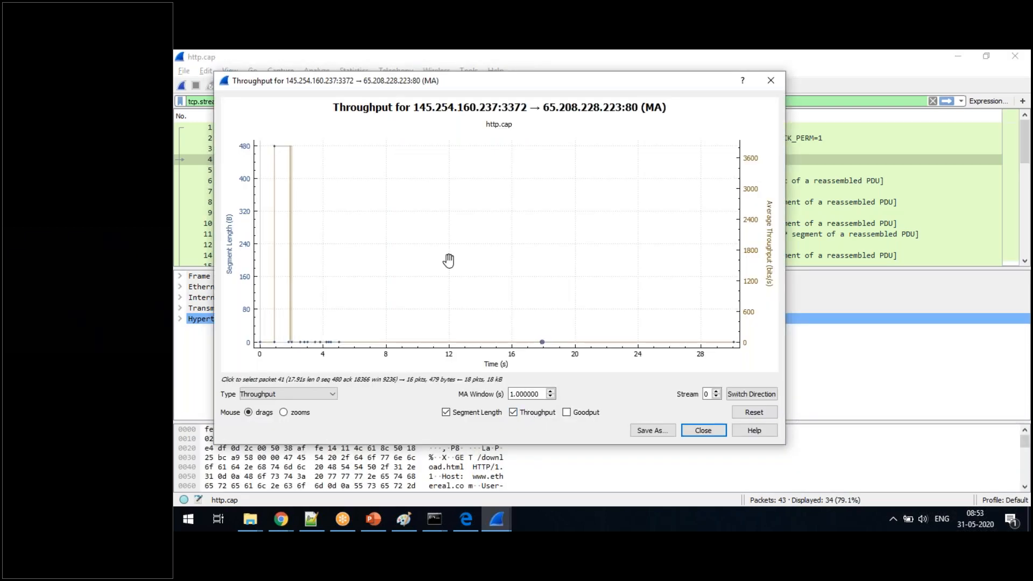
pyautogui.click(770, 81)
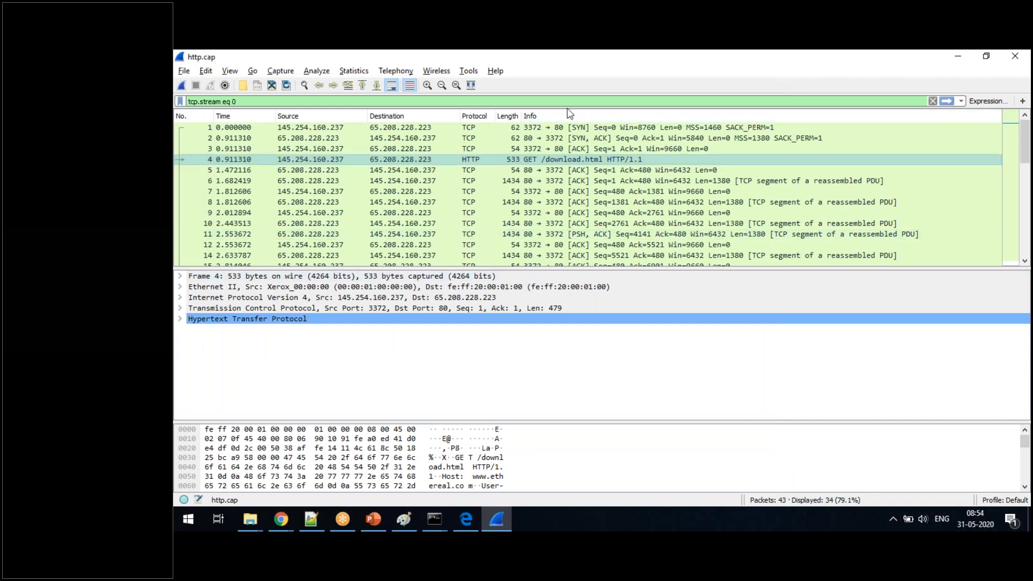
# - View the HTTP Requests statistics, select the /download.html and /pagead/ads request entries in turn, and close the window
pyautogui.click(367, 72)
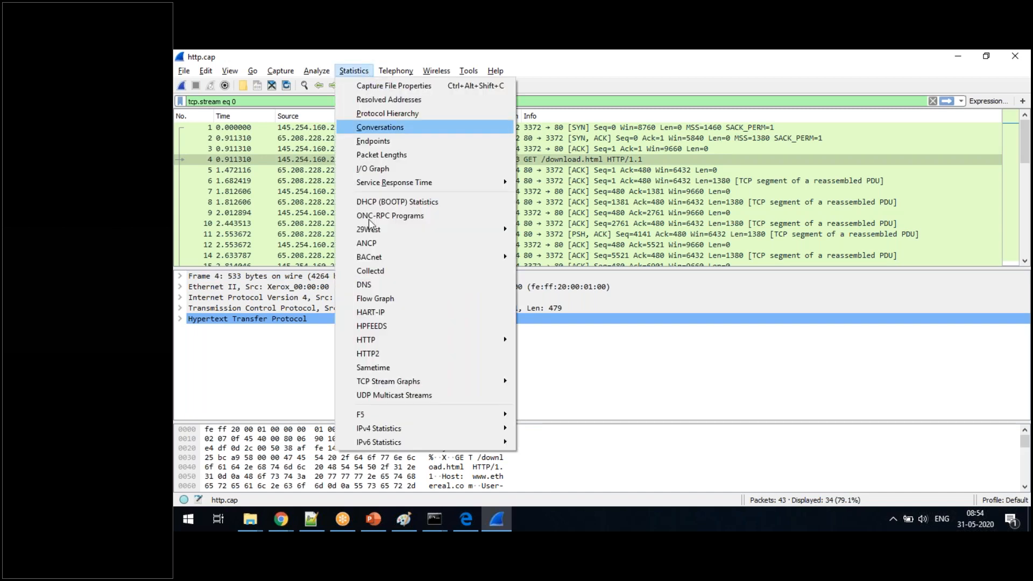
pyautogui.moveTo(405, 386)
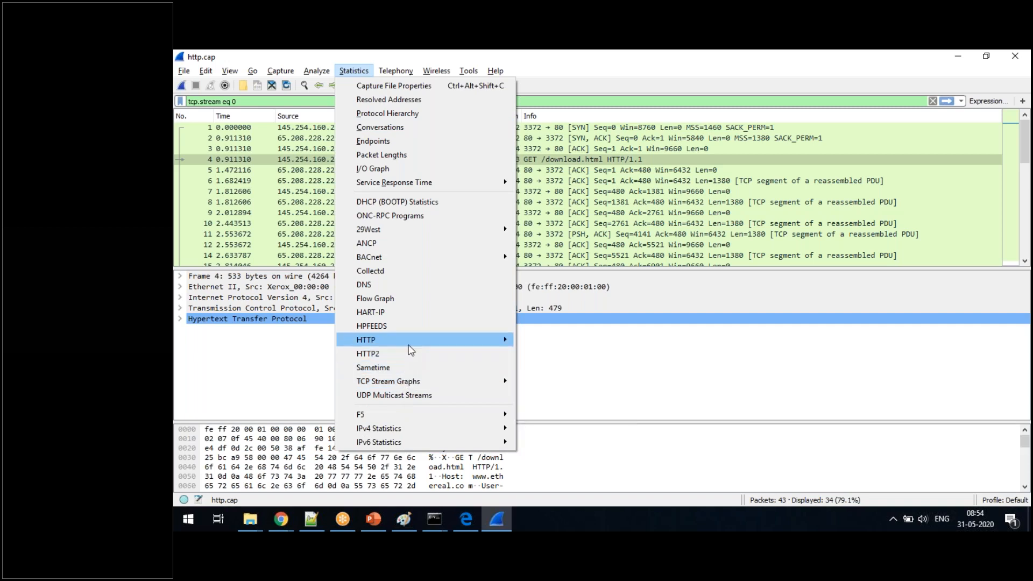
pyautogui.moveTo(412, 347)
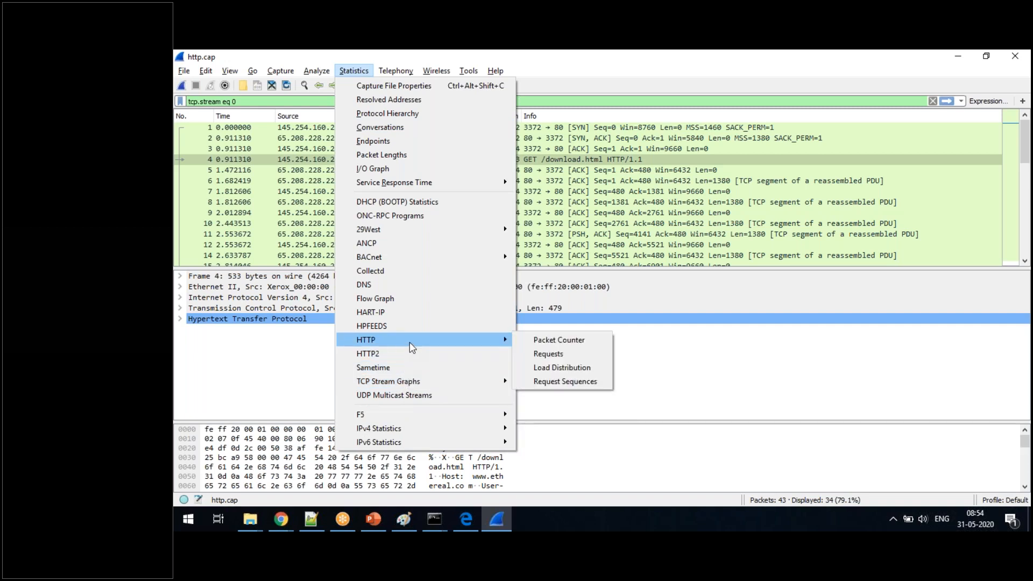
pyautogui.click(543, 354)
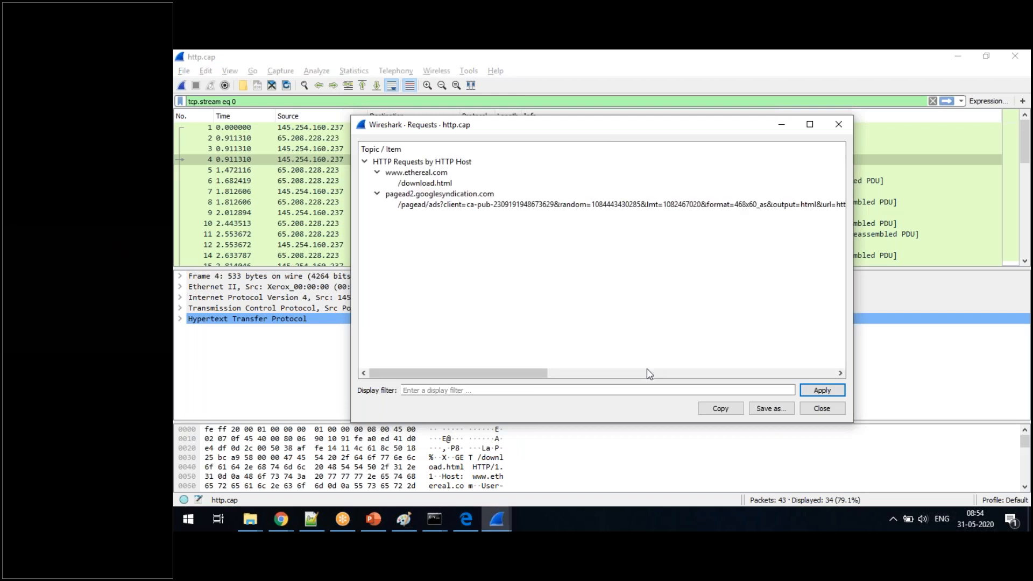
pyautogui.click(425, 185)
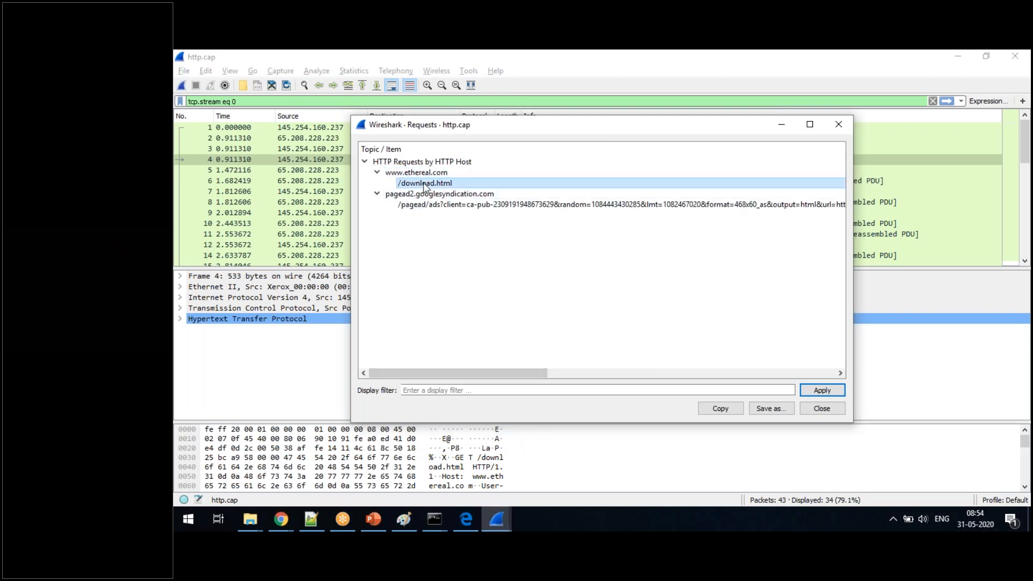
pyautogui.click(485, 204)
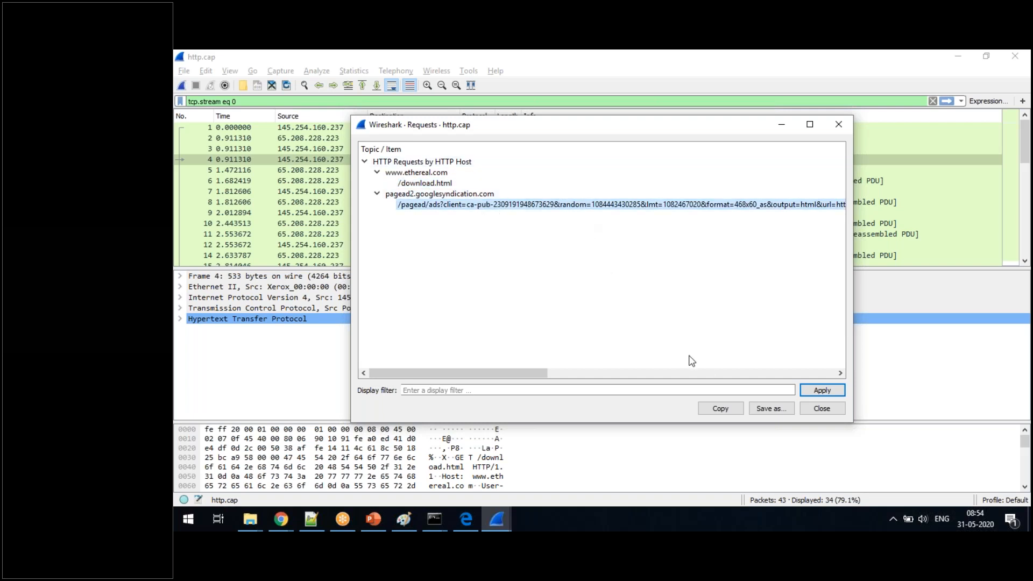
pyautogui.click(821, 409)
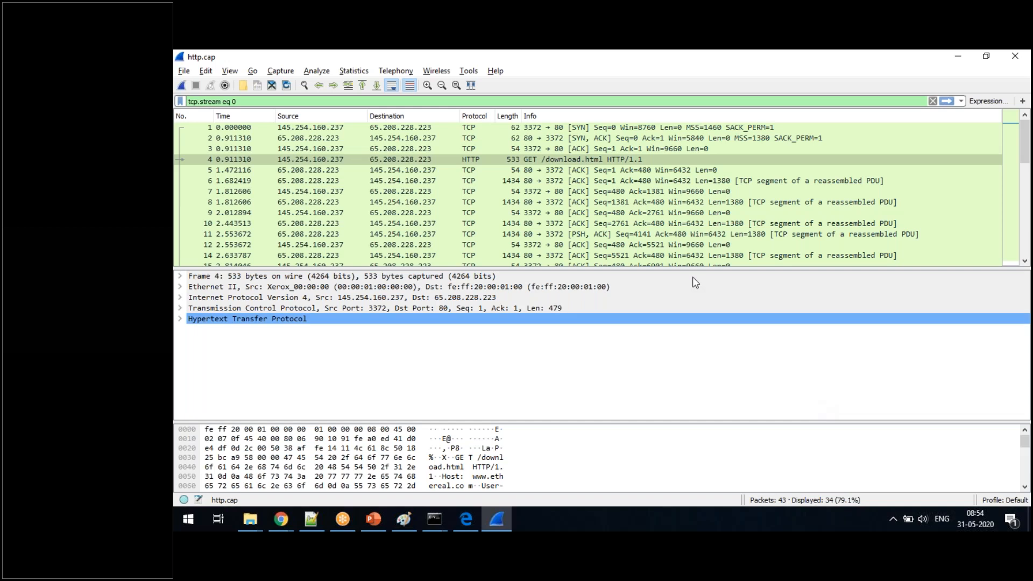
# - Compare the GET /download.html packet with the handshake by selecting the SYN, GET, SYN and final handshake ACK packets in turn
pyautogui.click(616, 129)
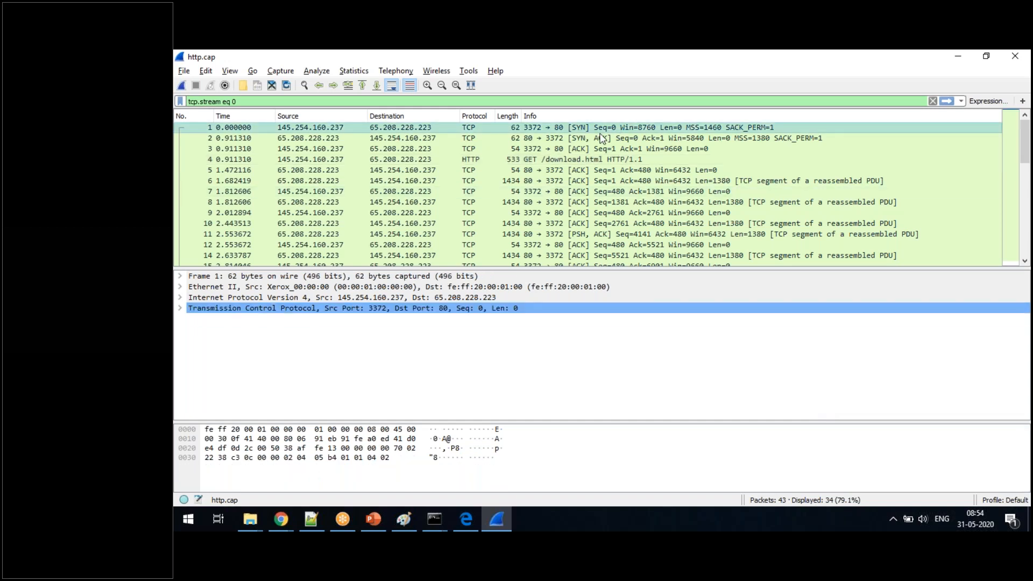
pyautogui.click(585, 160)
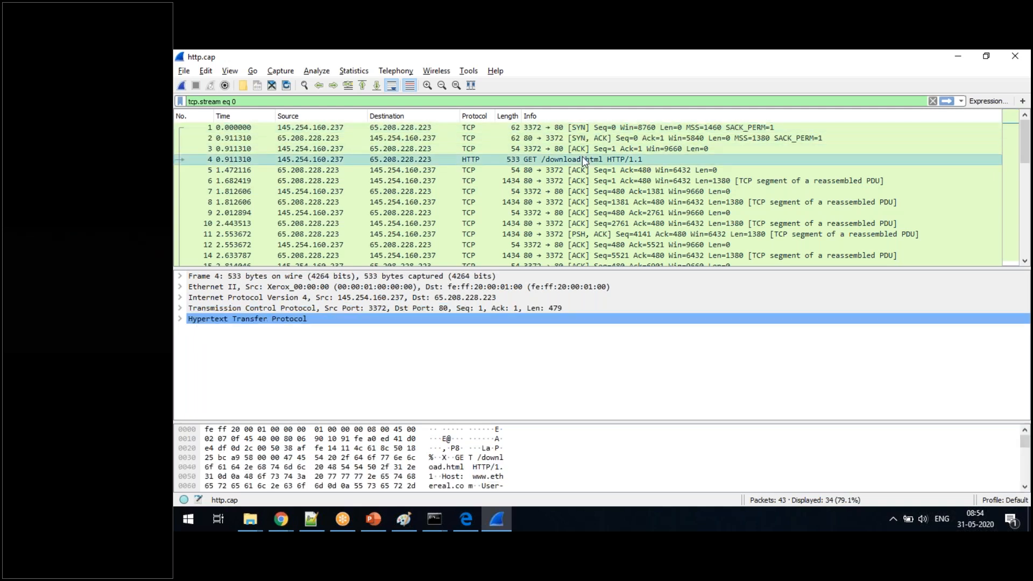
pyautogui.click(565, 129)
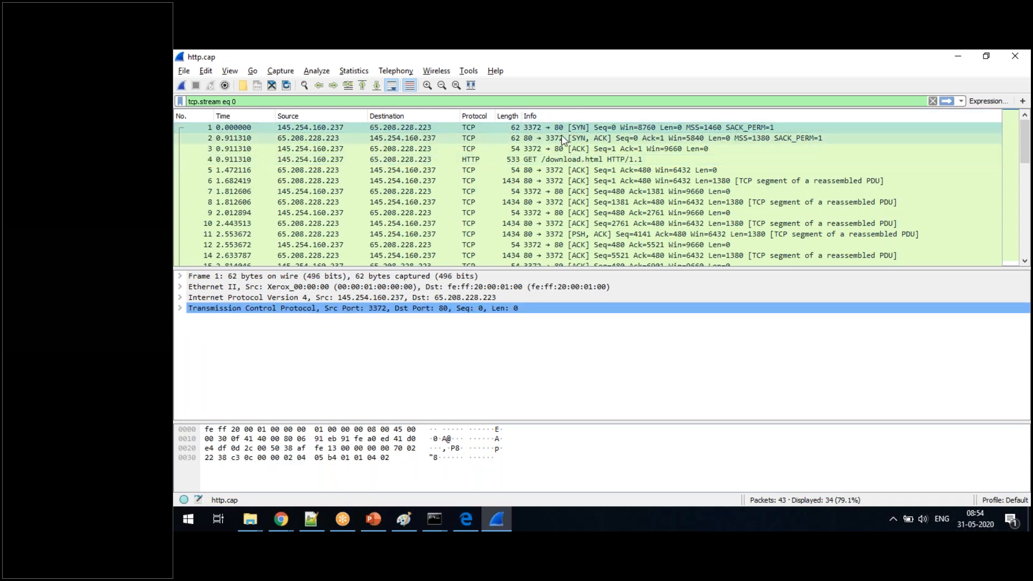
pyautogui.click(560, 146)
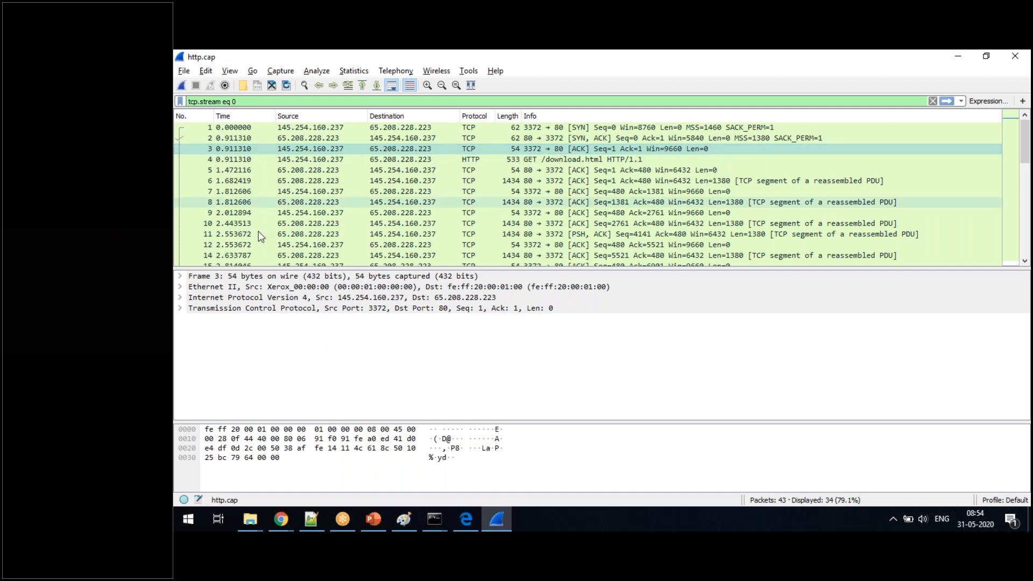
# - Expand the TCP header and its Flags in the first SYN packet and select the Syn flag
pyautogui.click(465, 128)
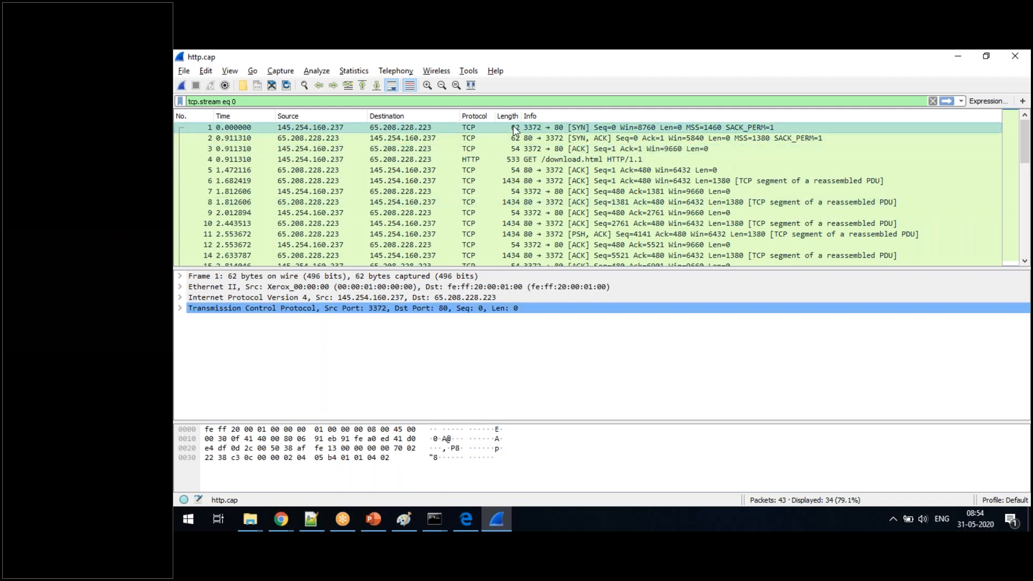
pyautogui.click(183, 310)
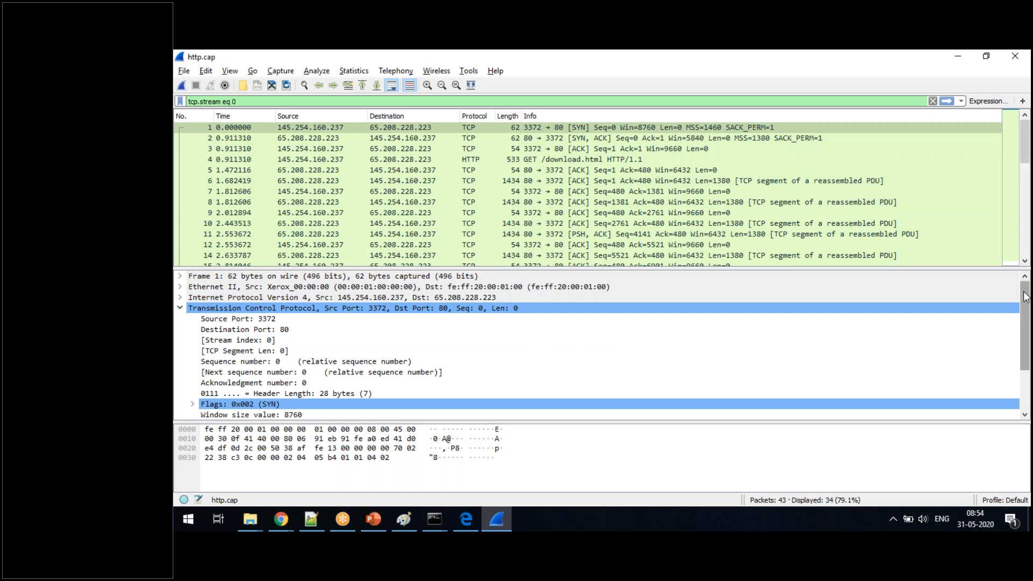
pyautogui.scroll(-3, 185, 373)
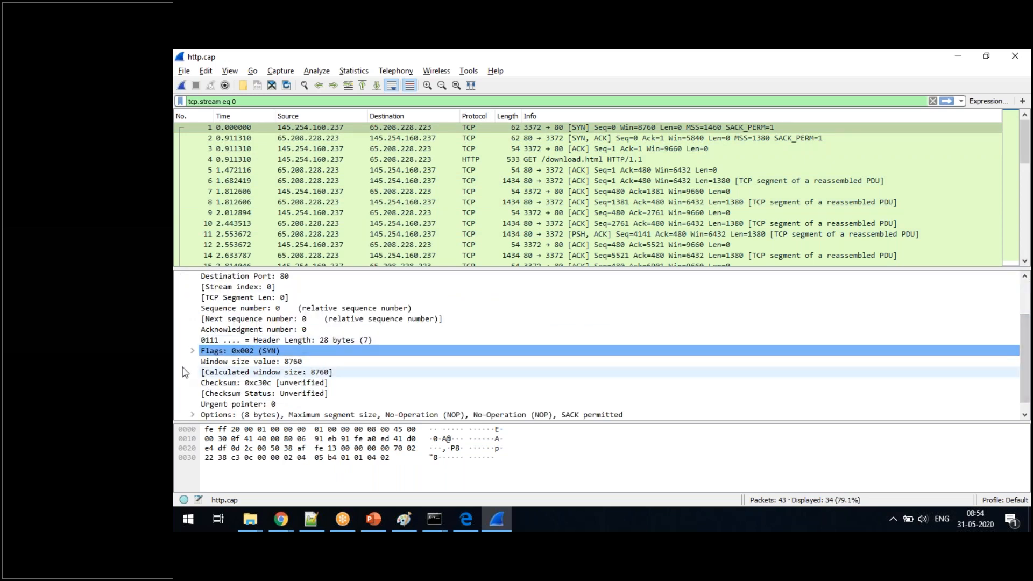
pyautogui.click(192, 351)
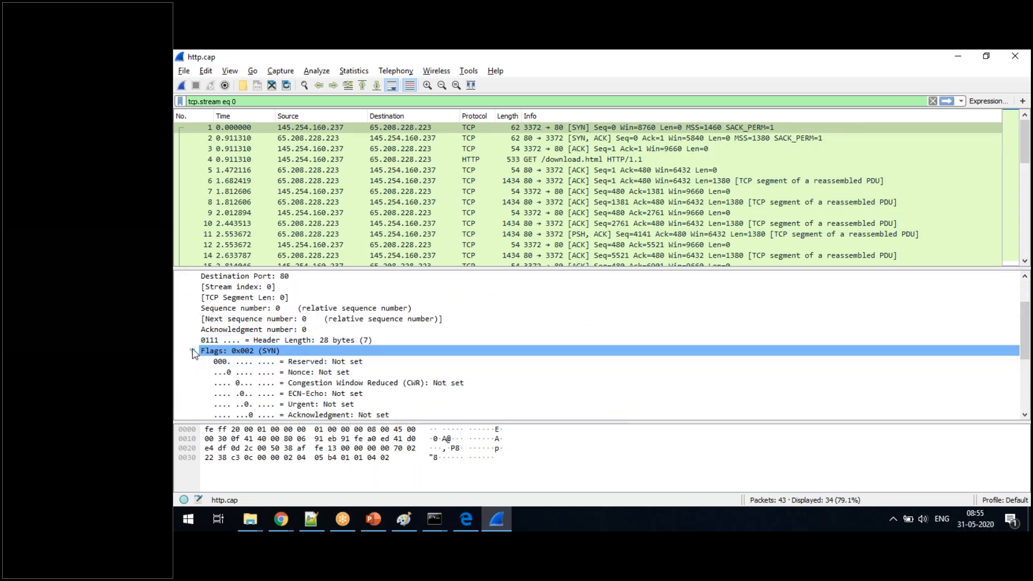
pyautogui.moveTo(1026, 346); pyautogui.dragTo(1026, 374)
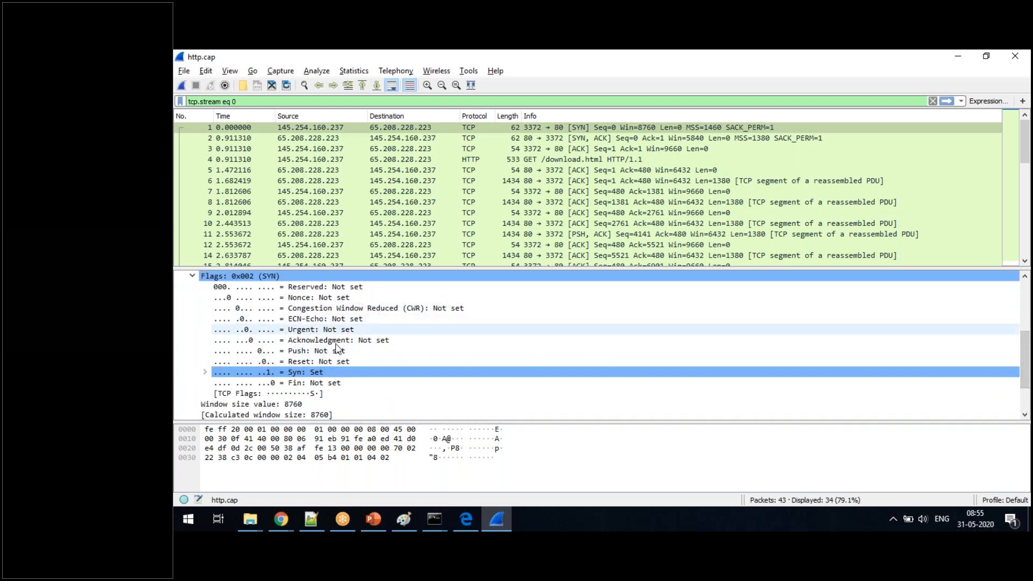
pyautogui.click(295, 376)
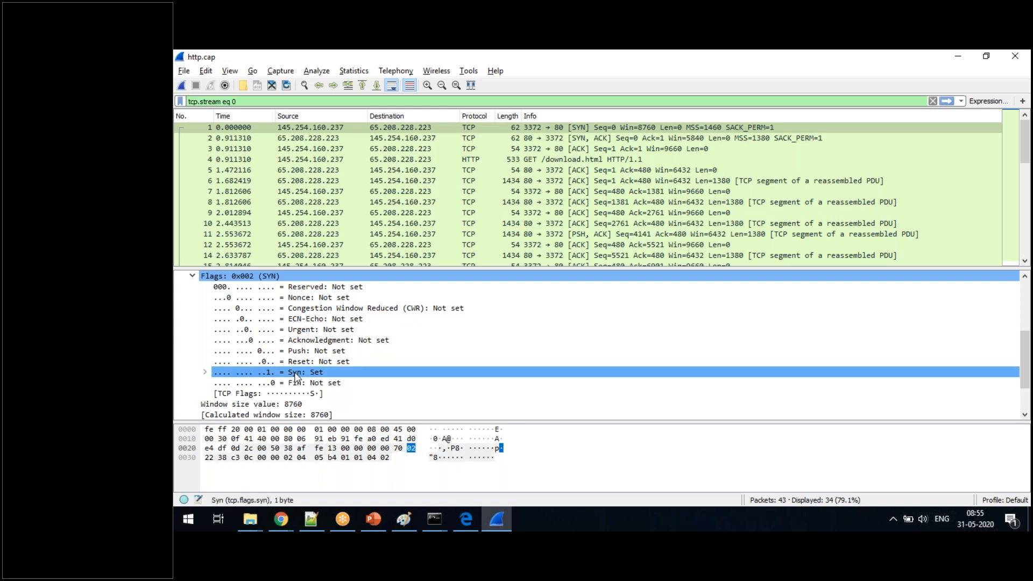
# - Examine the flags of the SYN-ACK packet and the following ACK packet, selecting the latter's Acknowledgment flag
pyautogui.click(633, 142)
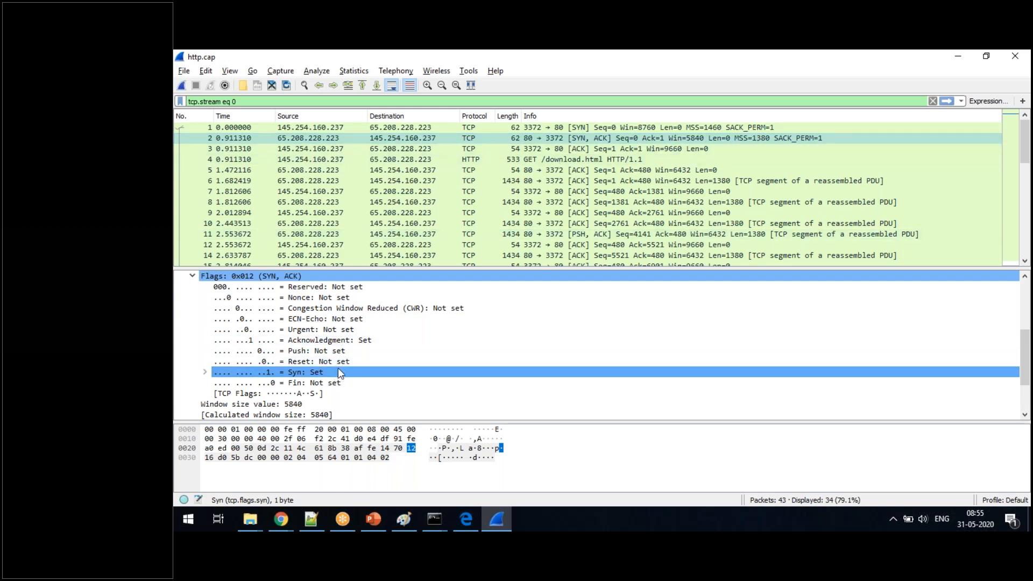
pyautogui.click(581, 153)
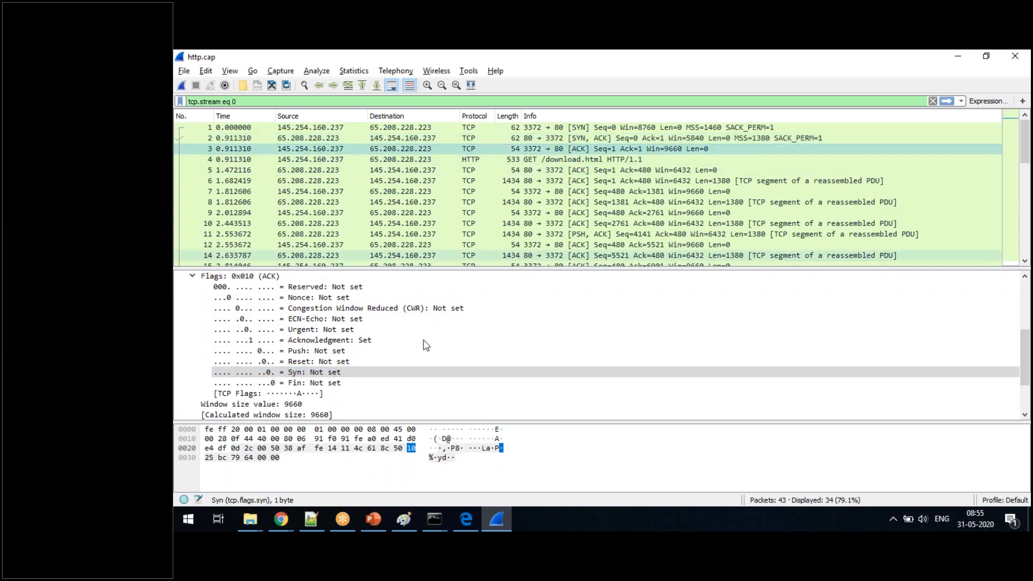
pyautogui.click(343, 341)
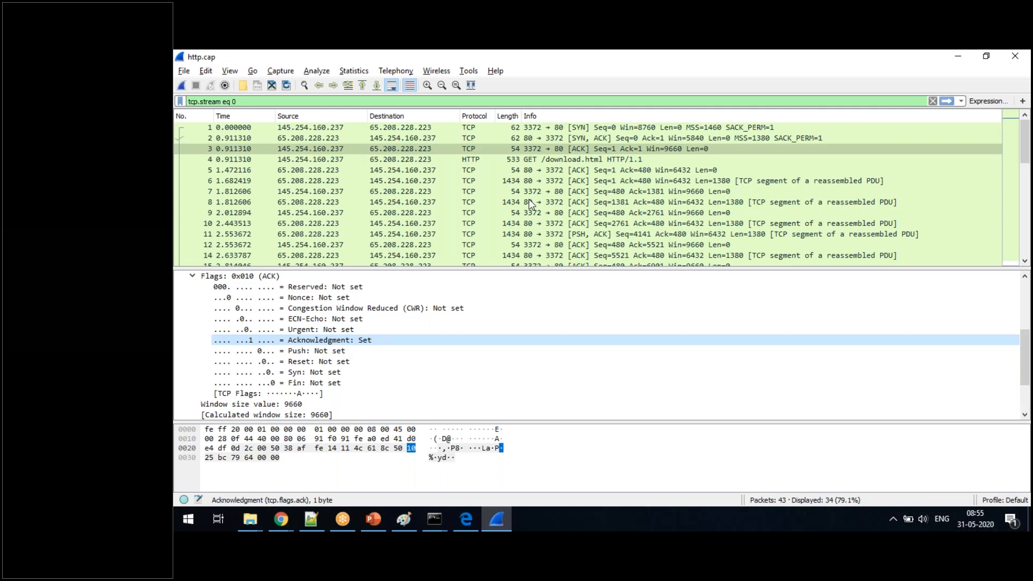
# - In the GET /download.html packet, collapse the TCP flags, expand Hypertext Transfer Protocol, and examine the request headers and TCP fields
pyautogui.click(610, 160)
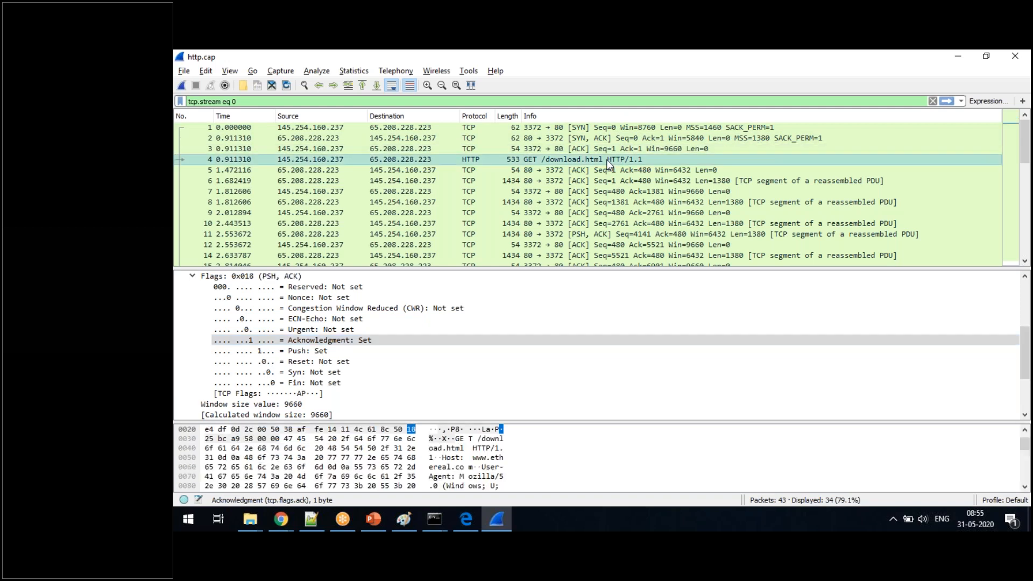
pyautogui.click(192, 277)
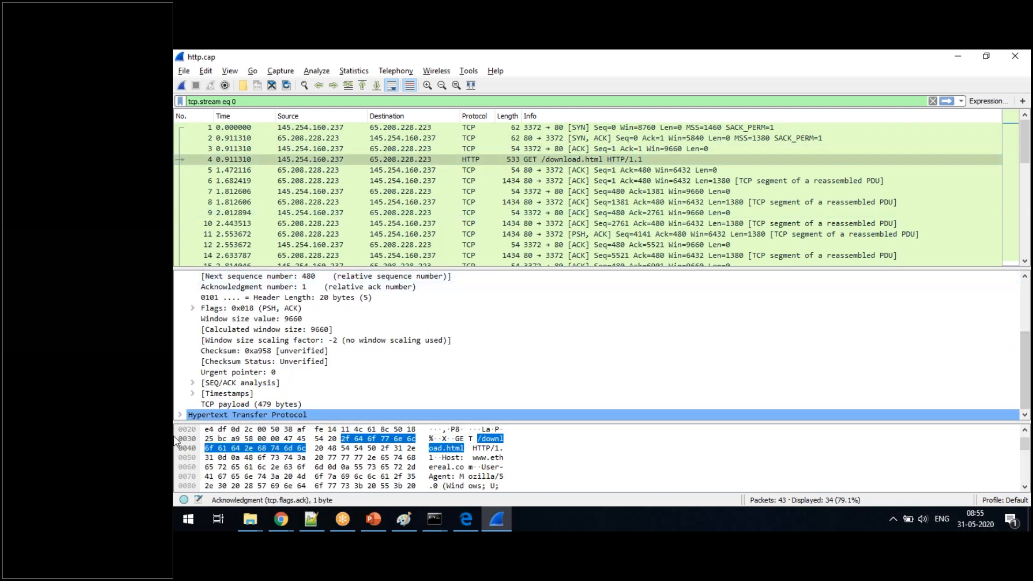
pyautogui.click(181, 415)
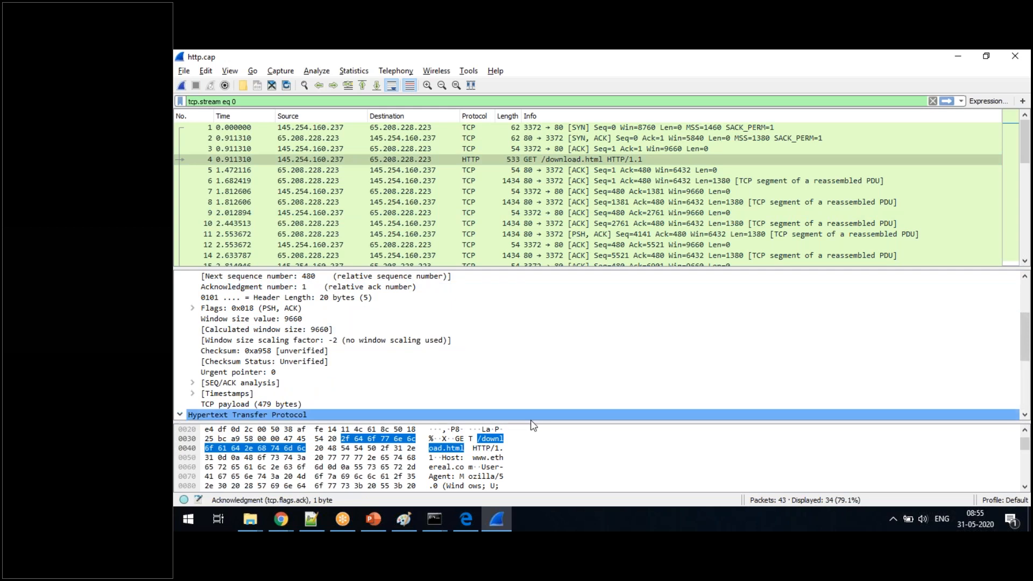
pyautogui.click(1028, 363)
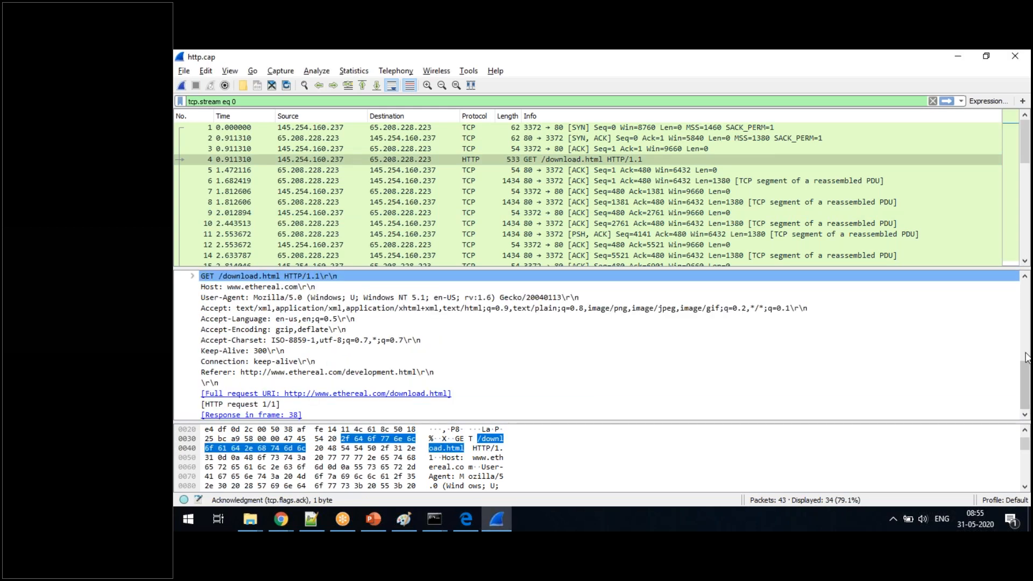
pyautogui.click(472, 404)
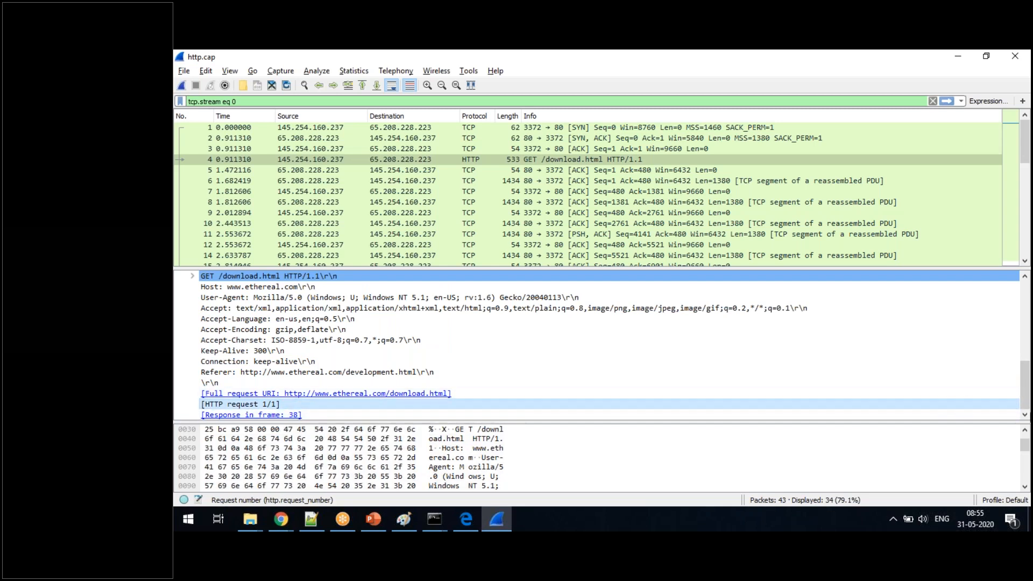
pyautogui.moveTo(1028, 405); pyautogui.dragTo(1028, 395)
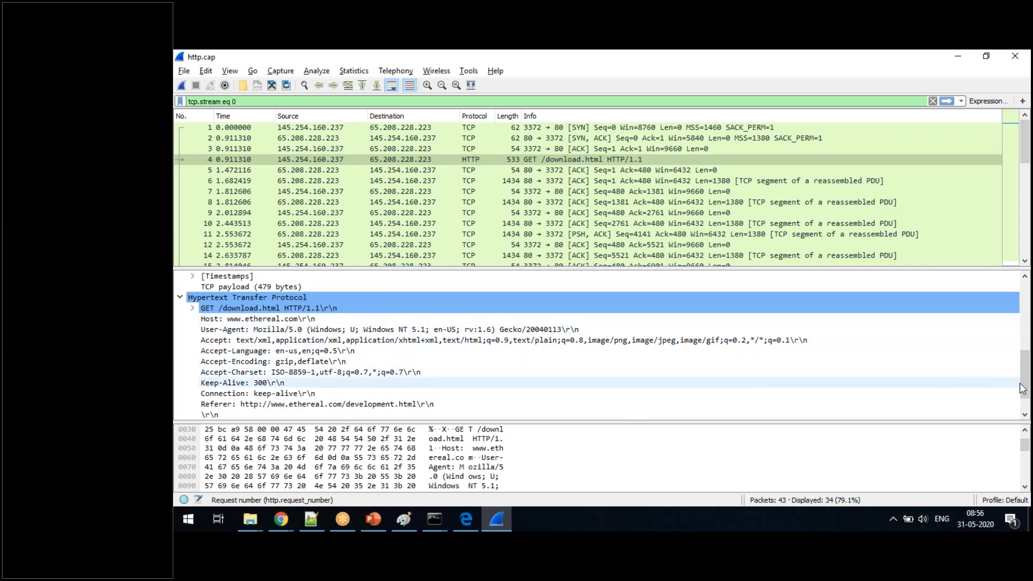
pyautogui.moveTo(1021, 385); pyautogui.dragTo(1025, 319)
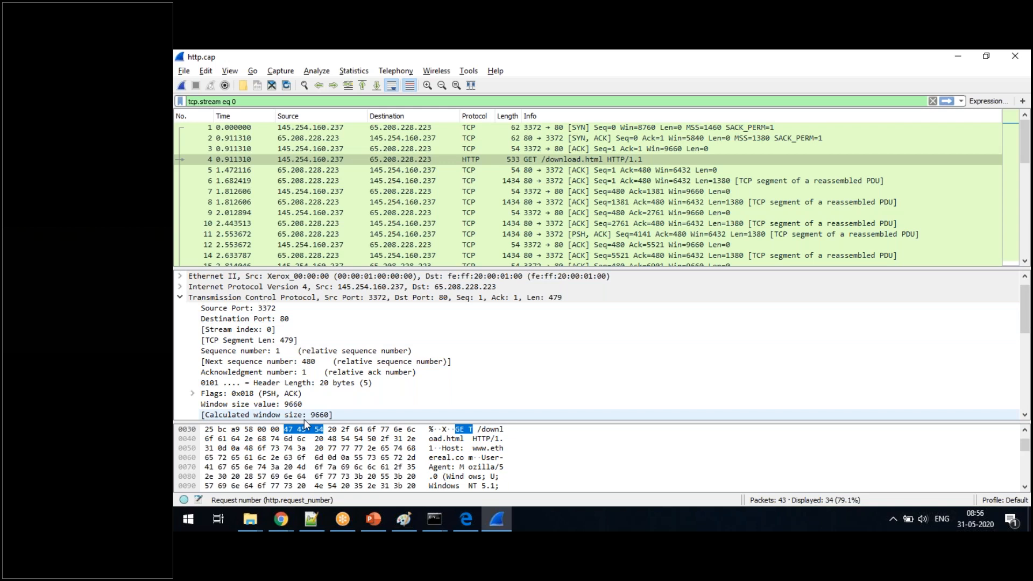
# - Collapse the TCP header of the GET /download.html packet and select its frame summary
pyautogui.click(180, 298)
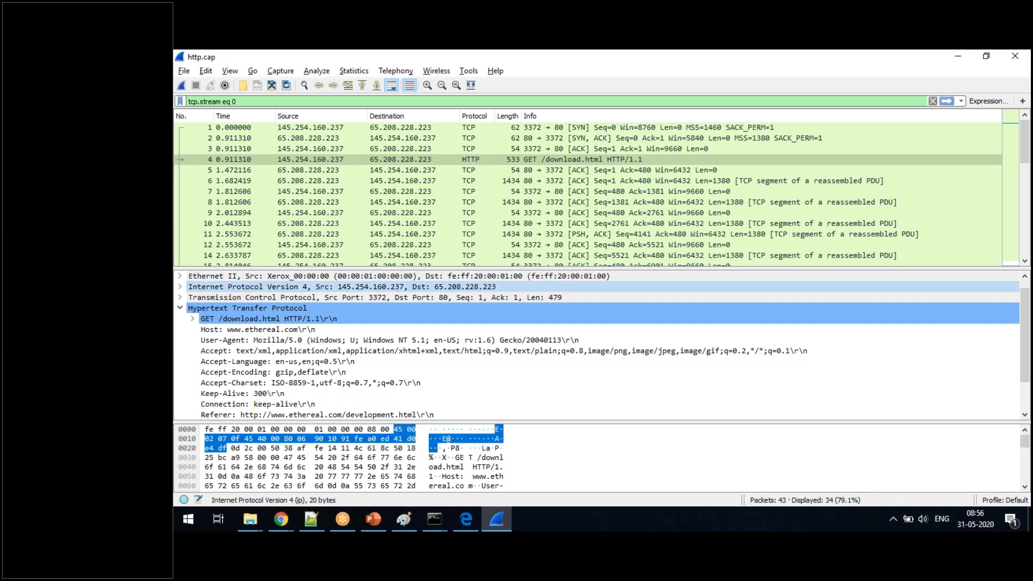
pyautogui.scroll(1, 808, 320)
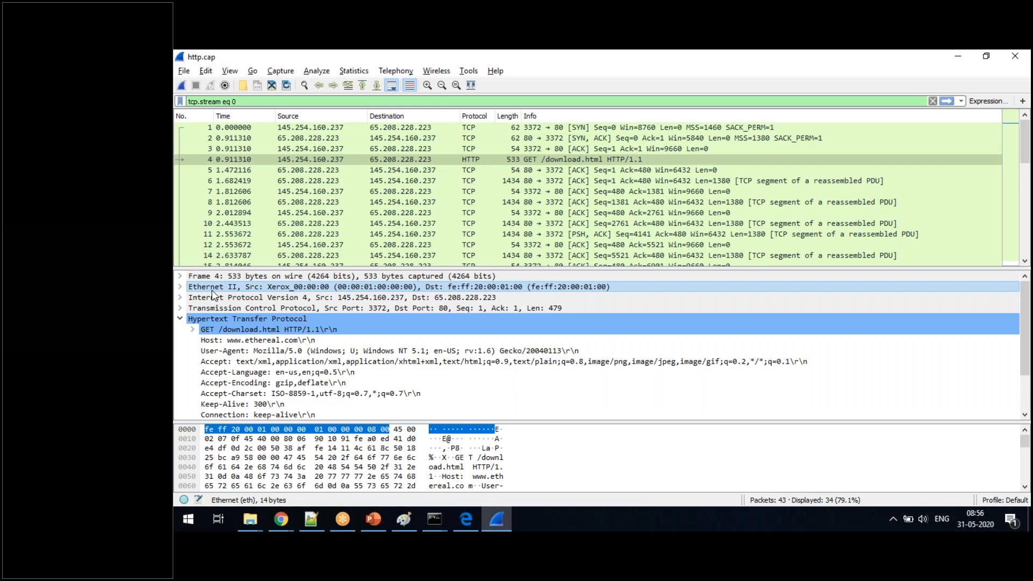
pyautogui.click(264, 276)
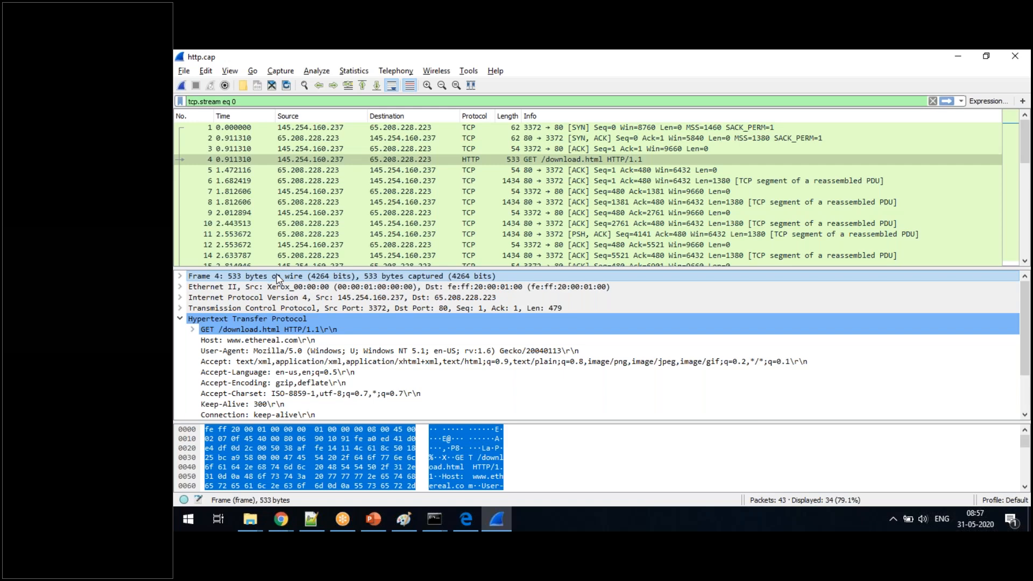
# - Expand the GET packet's TCP header and compare its sequence number and acknowledgment number fields
pyautogui.moveTo(1026, 154)
pyautogui.mouseDown()
pyautogui.moveTo(1026, 189)
pyautogui.moveTo(1027, 153)
pyautogui.mouseUp()
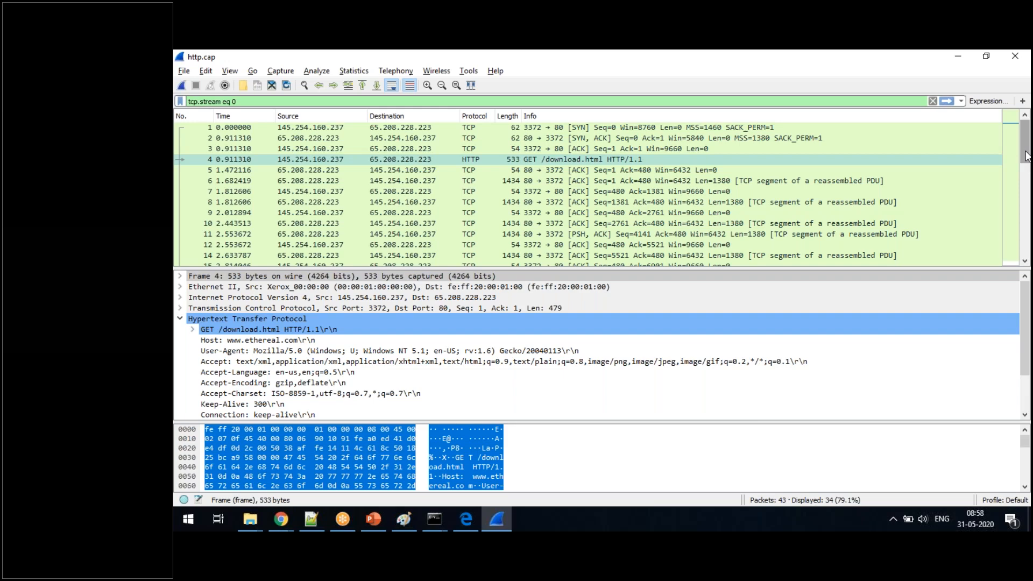
pyautogui.moveTo(1026, 156); pyautogui.dragTo(1025, 251)
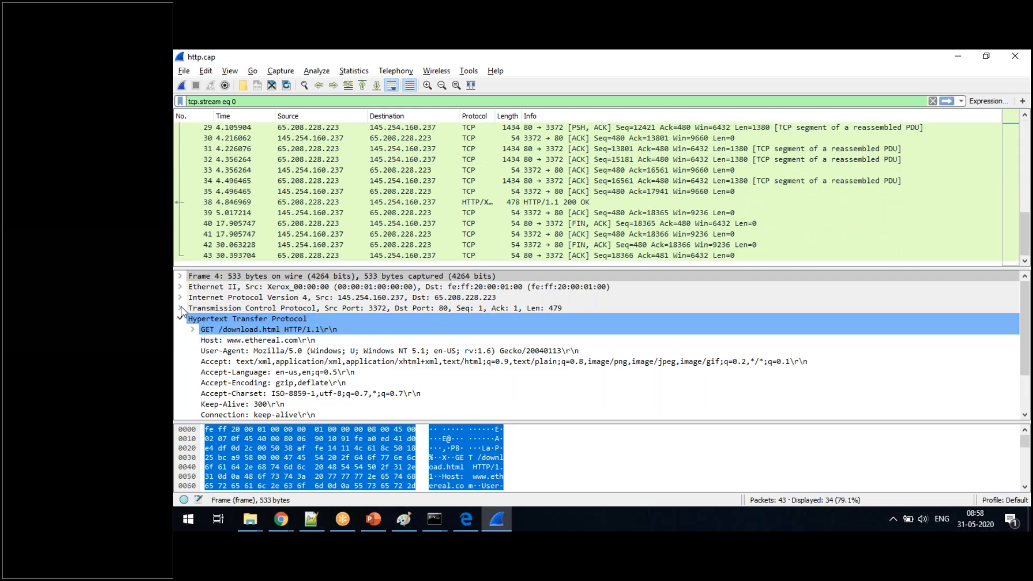
pyautogui.click(181, 308)
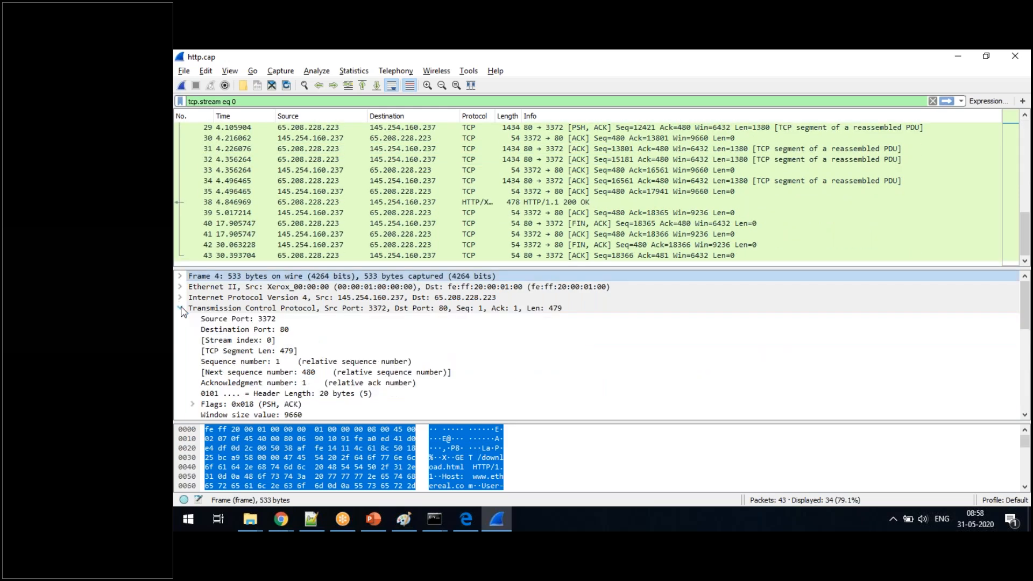
pyautogui.click(258, 363)
pyautogui.click(269, 383)
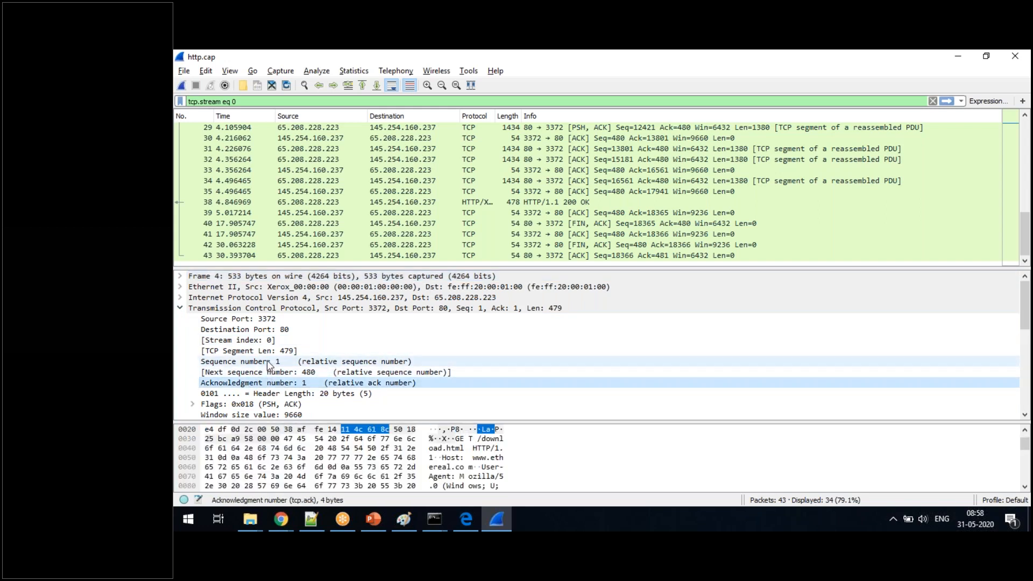
pyautogui.click(269, 363)
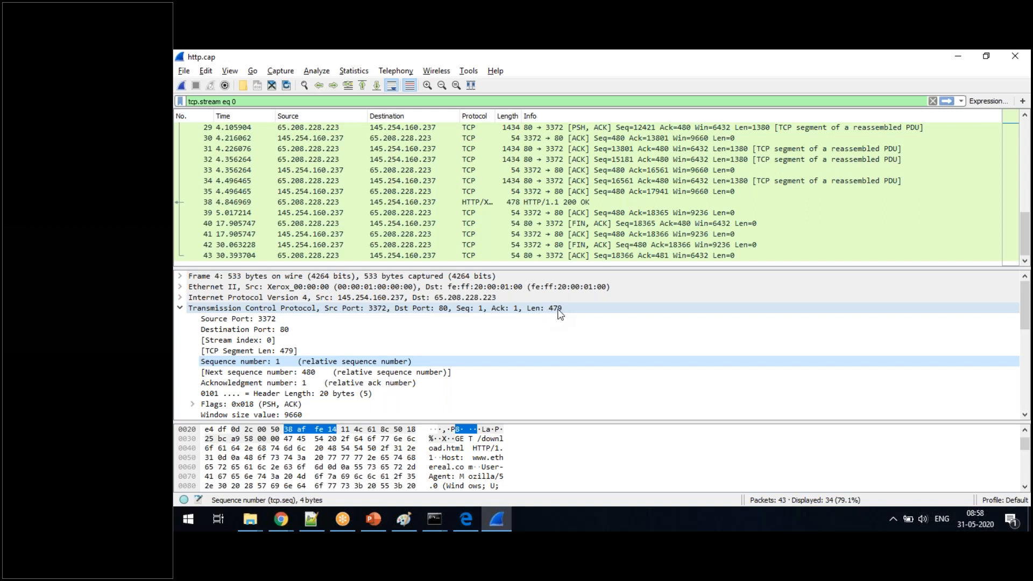
# - Inspect ACK packet 30, return to the GET /download.html packet, and select its sequence number and next sequence number
pyautogui.click(627, 138)
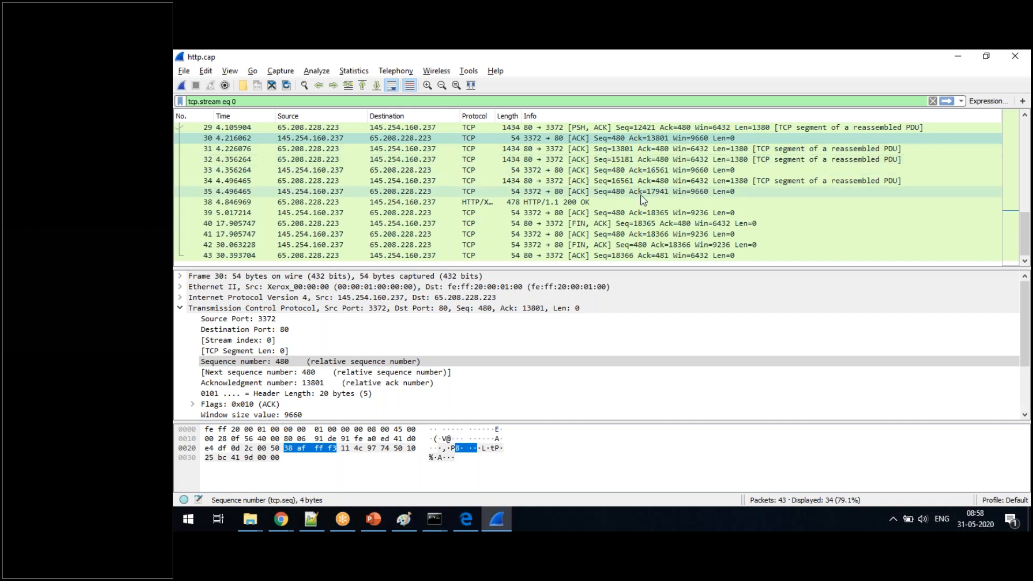
pyautogui.scroll(7, 642, 200)
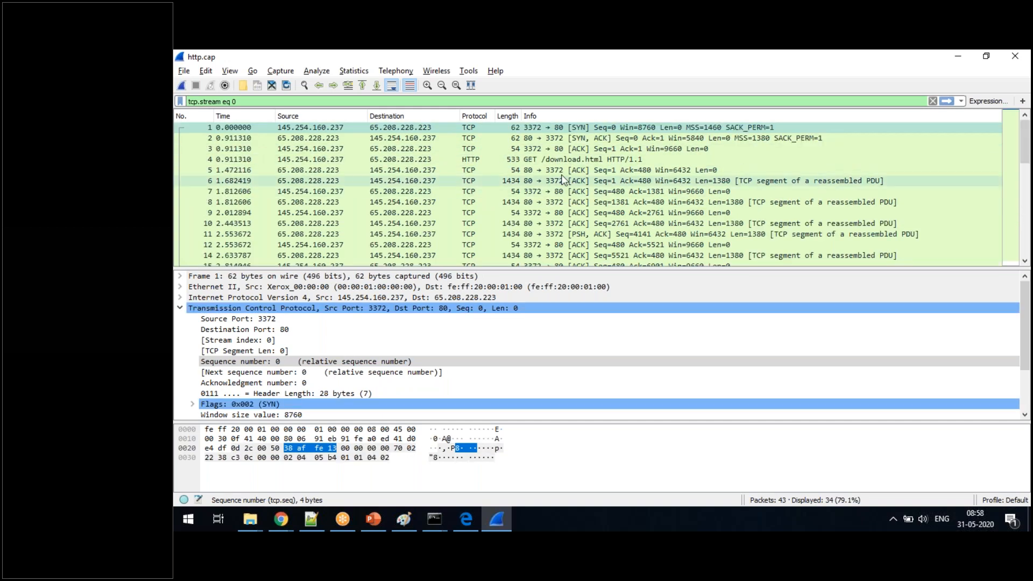
pyautogui.click(556, 160)
pyautogui.click(278, 363)
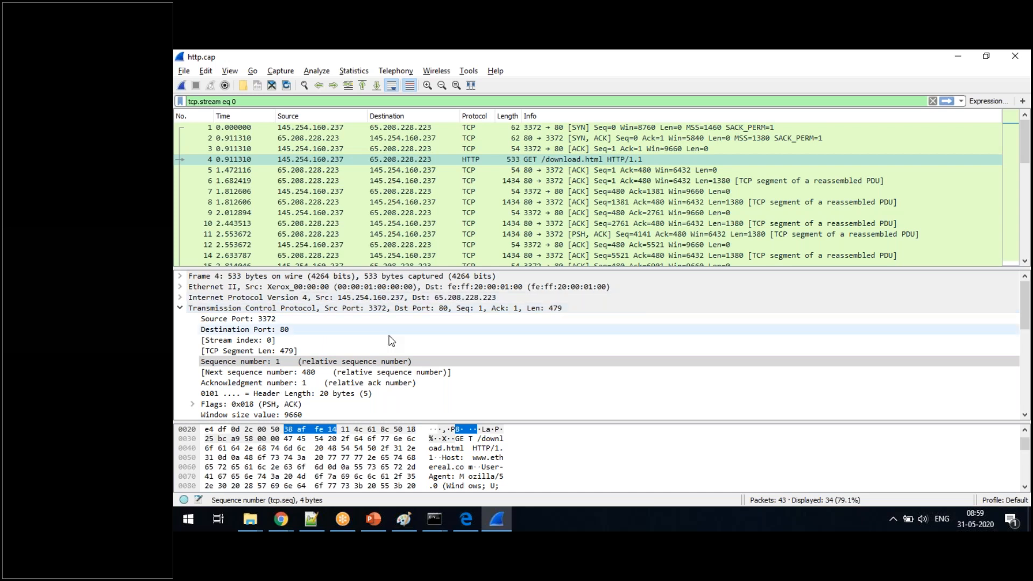
pyautogui.click(299, 372)
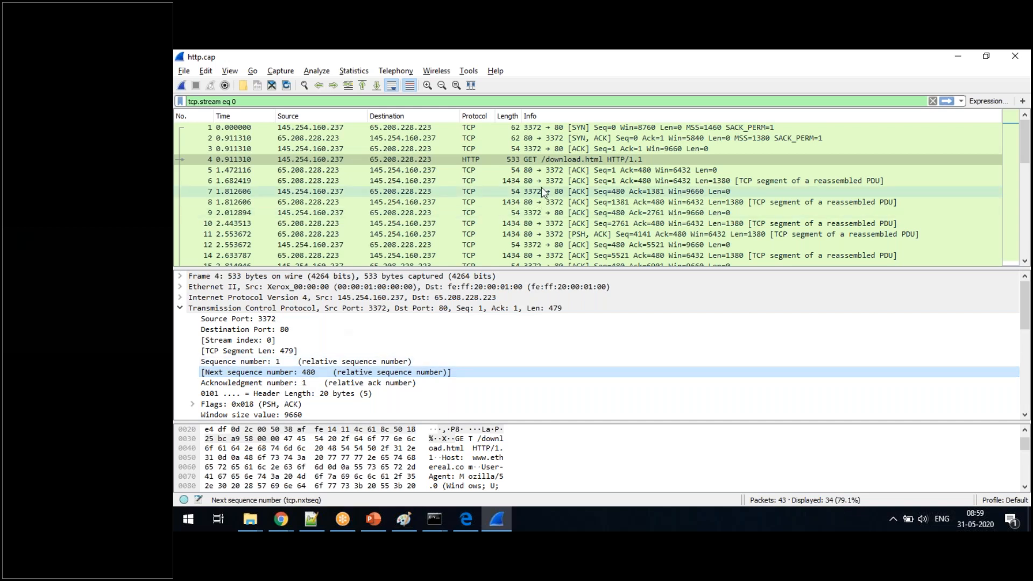
# - Examine the packets following the GET request and the next sequence number of packet 6
pyautogui.press('Down')
pyautogui.press('Down')
pyautogui.press('Down')
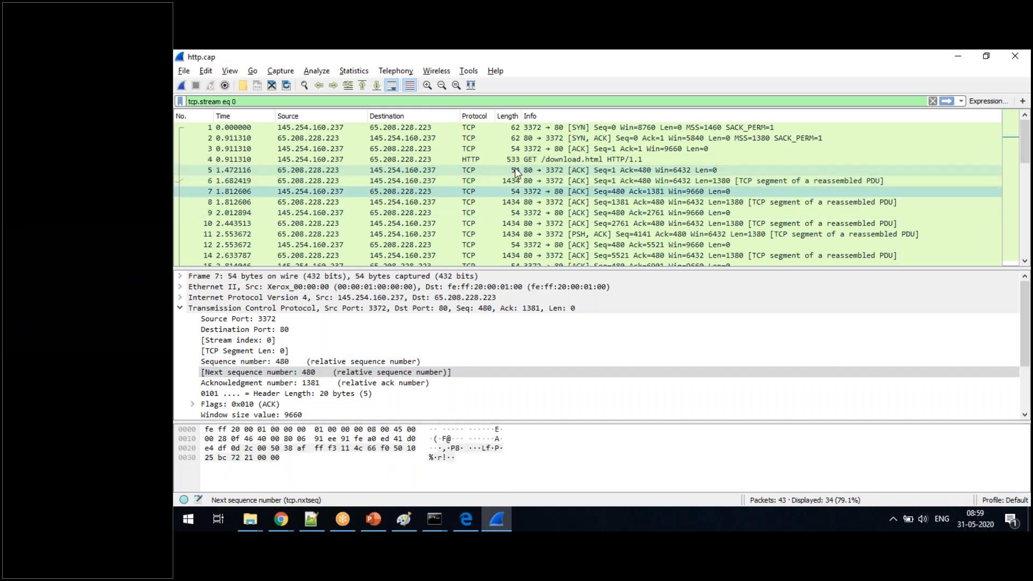
pyautogui.click(553, 178)
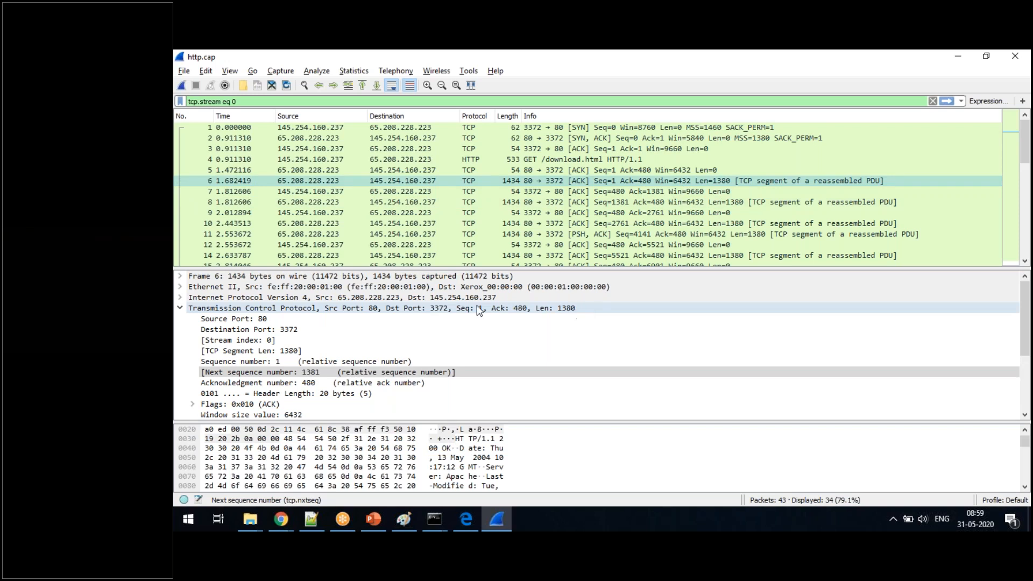
pyautogui.click(308, 375)
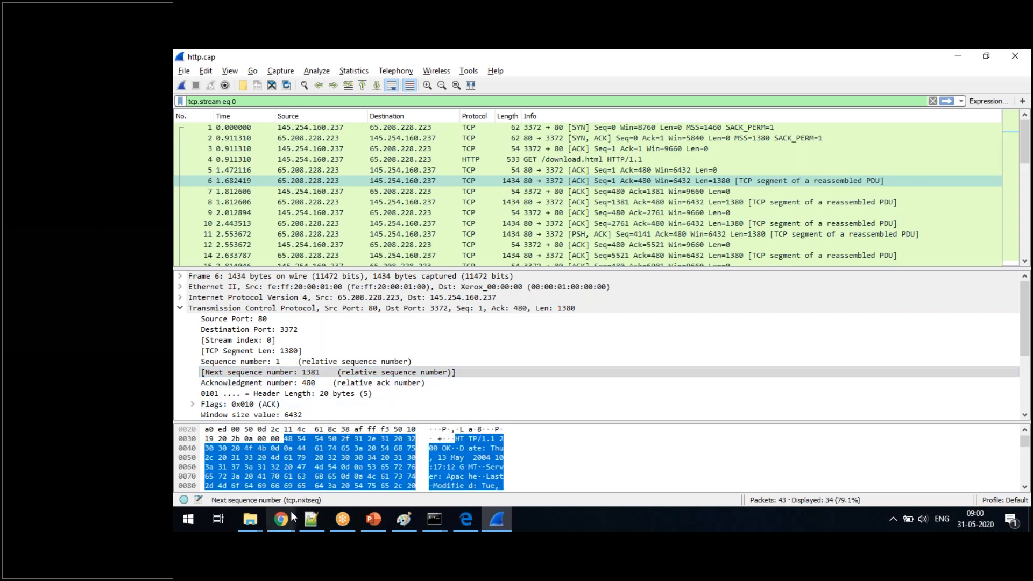
# - In the Notepad++ notes, add the lines "0.5 %" and "2%" below the IP address
pyautogui.click(306, 527)
pyautogui.click(329, 214)
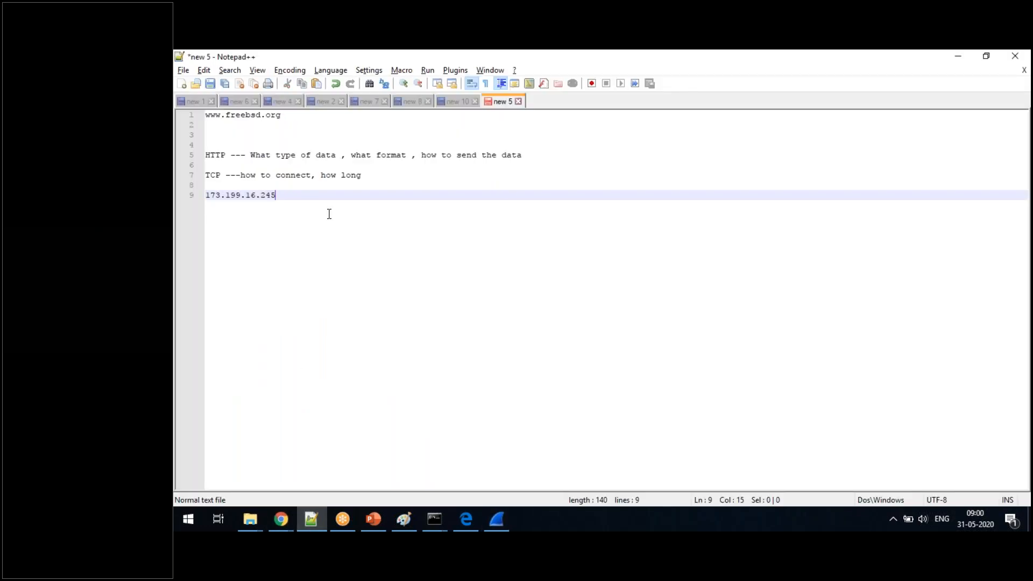
pyautogui.press('Return')
pyautogui.press('Return')
pyautogui.press('Return')
pyautogui.write('0.5 ')
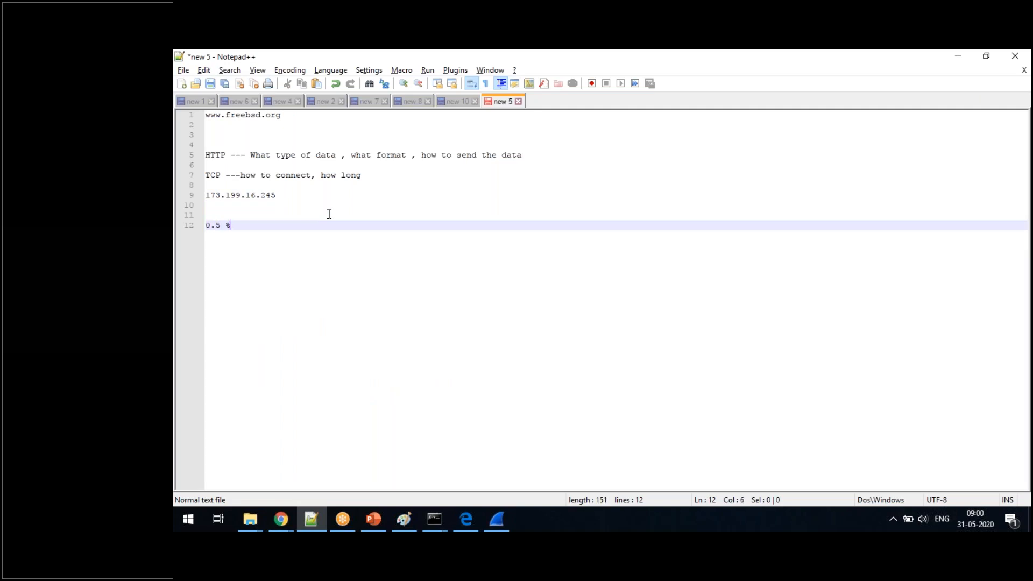
pyautogui.write('%')
pyautogui.press('Return')
pyautogui.write('2')
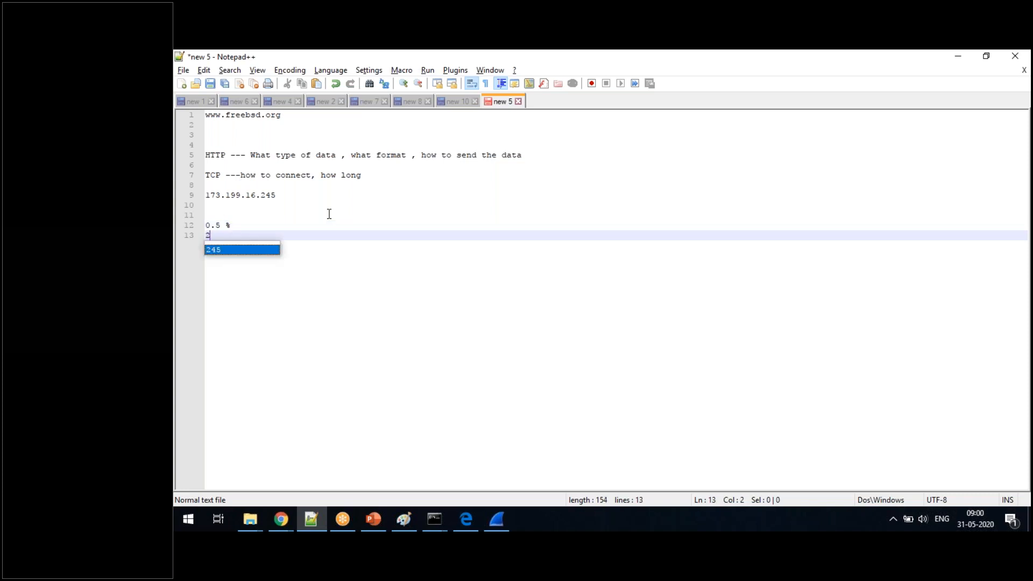
pyautogui.write('%')
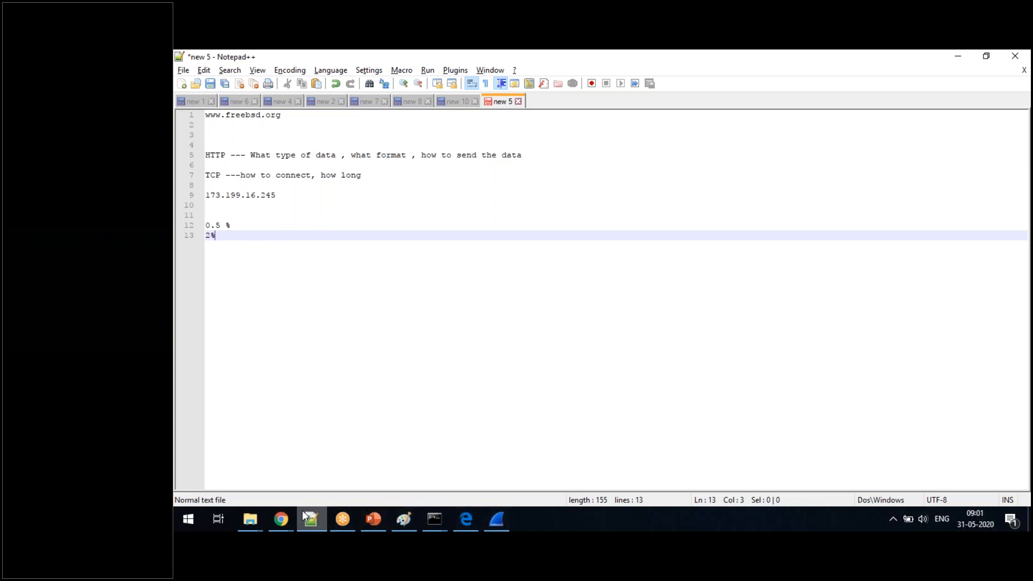
# - View the IP address lookup page in Chrome and return to Wireshark
pyautogui.click(281, 520)
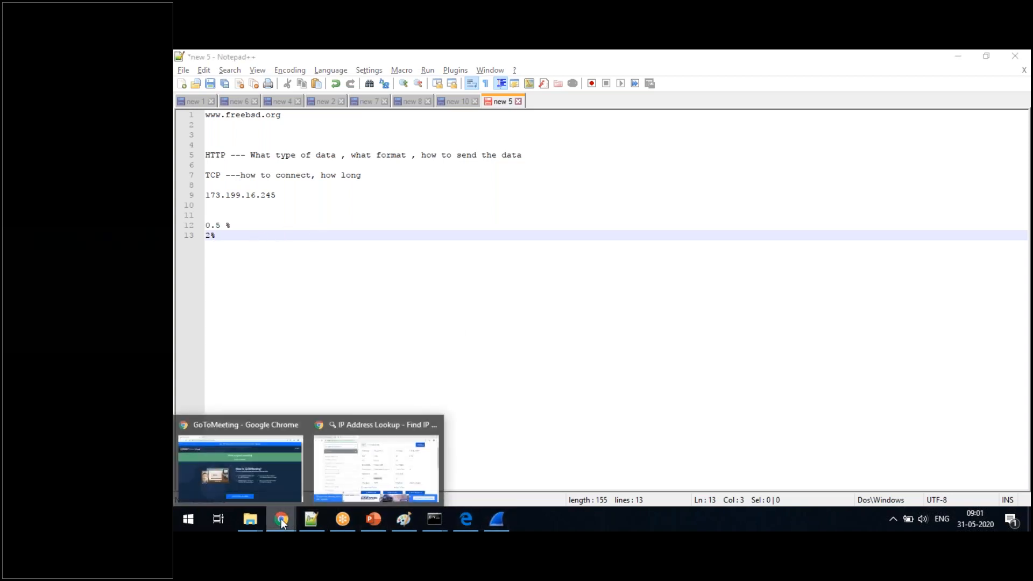
pyautogui.click(373, 461)
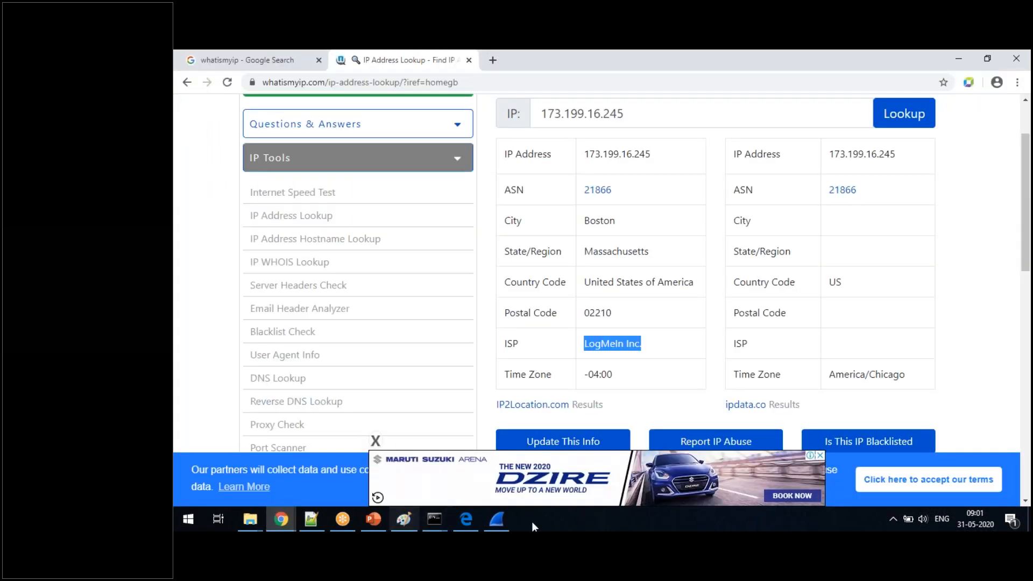
pyautogui.click(499, 520)
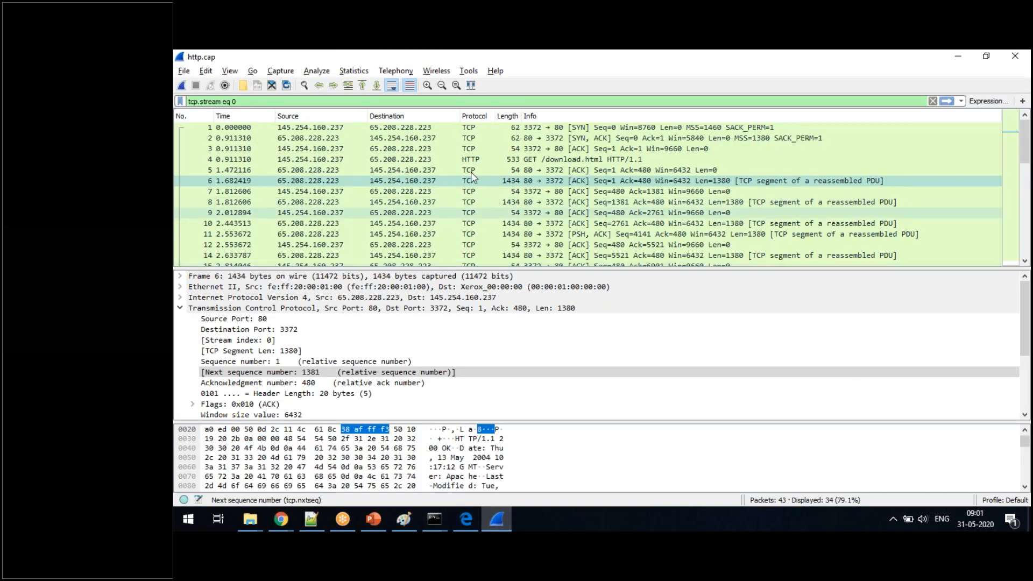
# - Set the capture output to a permanent file named wireshark.pcap in the Wireshark folder and start capturing
pyautogui.click(291, 72)
pyautogui.click(299, 85)
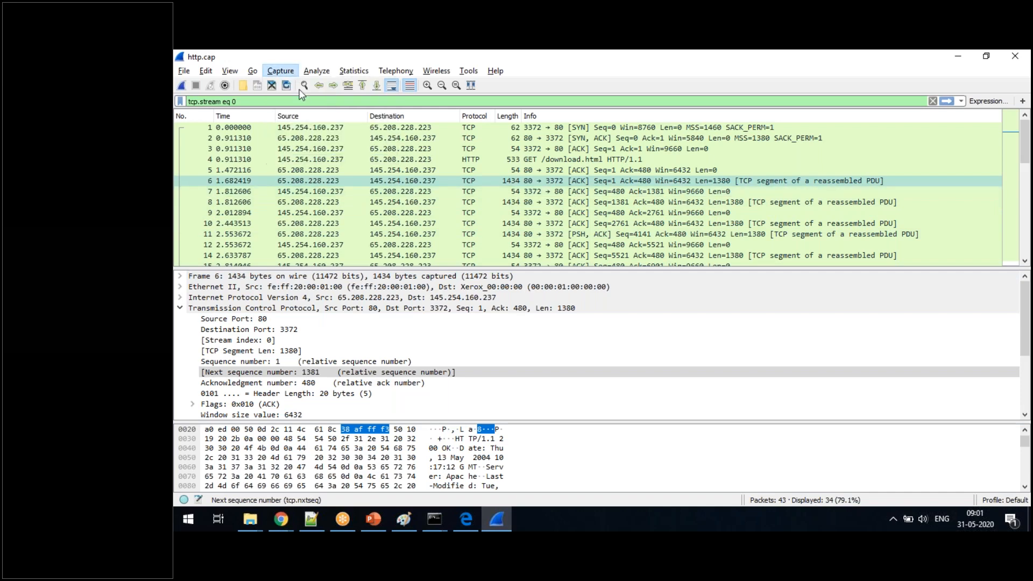
pyautogui.click(359, 157)
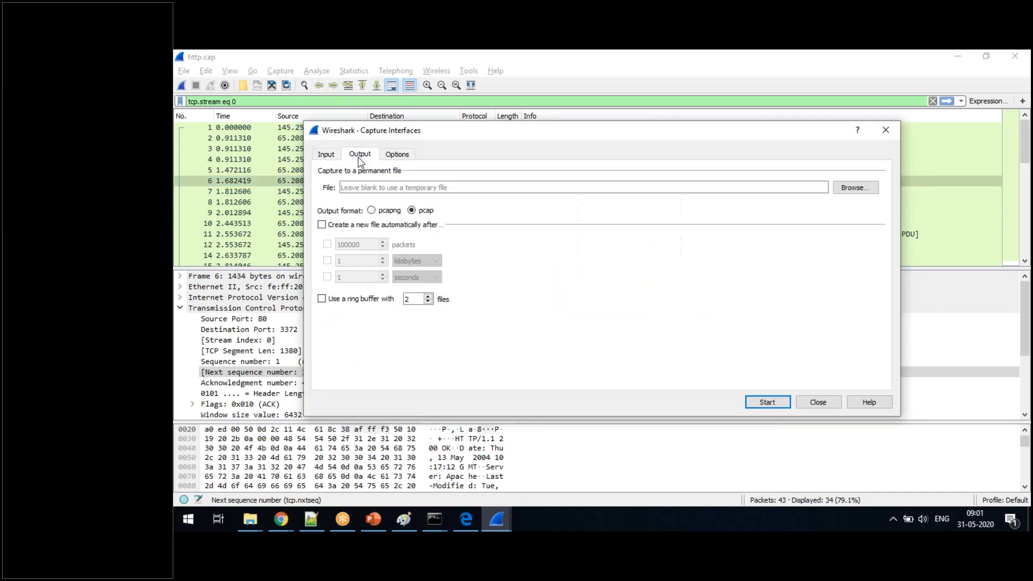
pyautogui.click(854, 188)
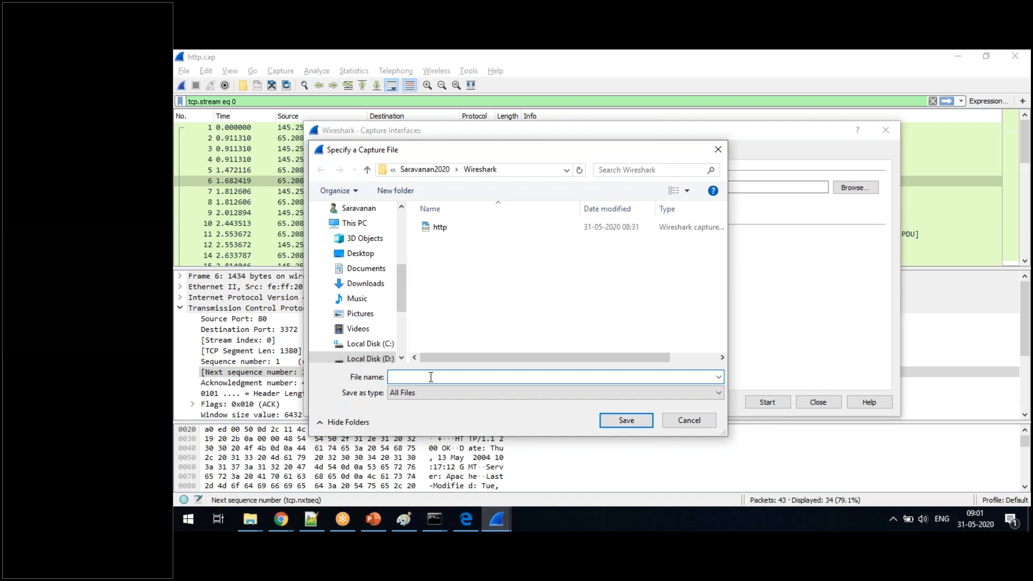
pyautogui.write('wireshark.pcap')
pyautogui.click(639, 424)
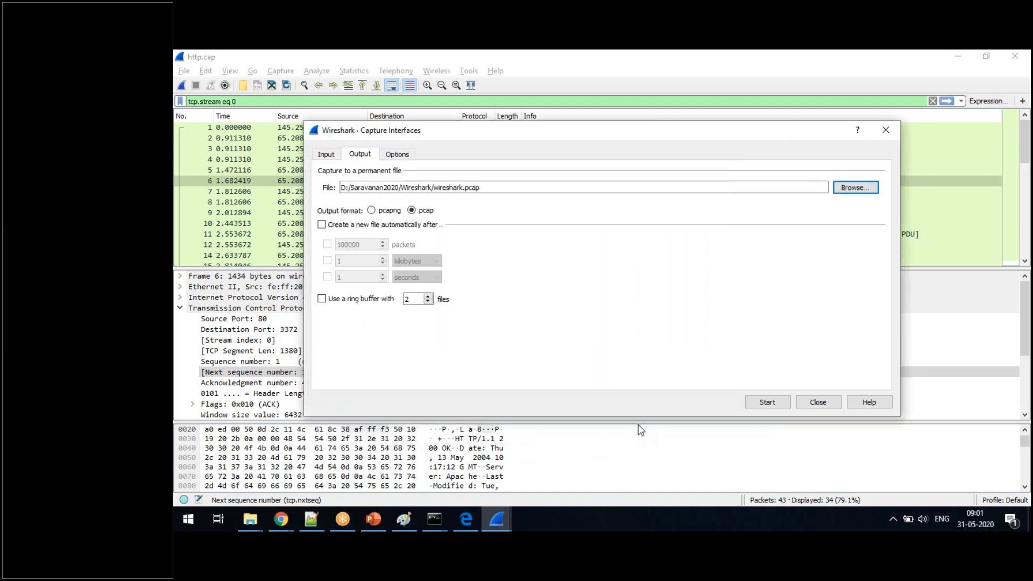
pyautogui.click(753, 408)
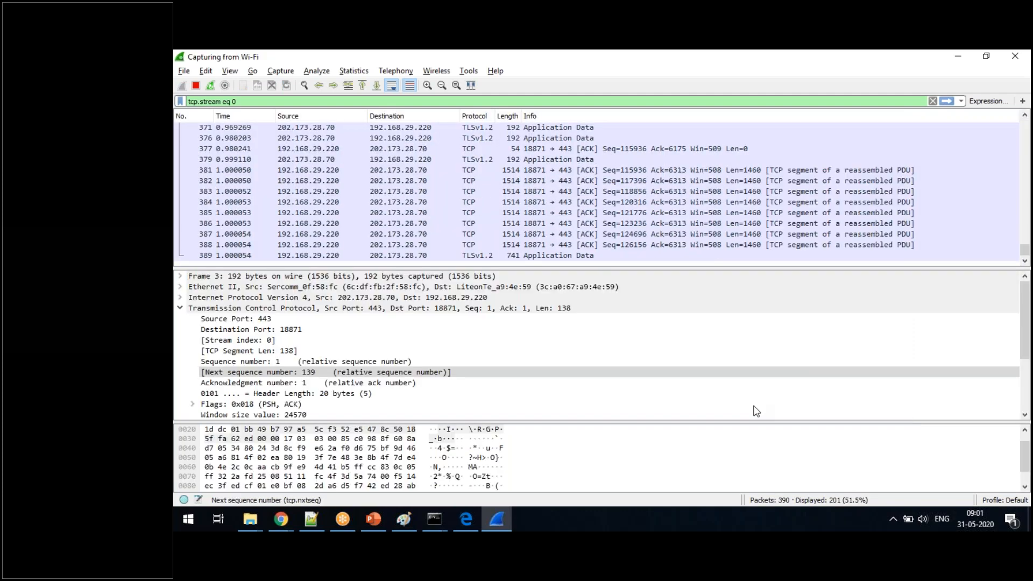
pyautogui.click(467, 519)
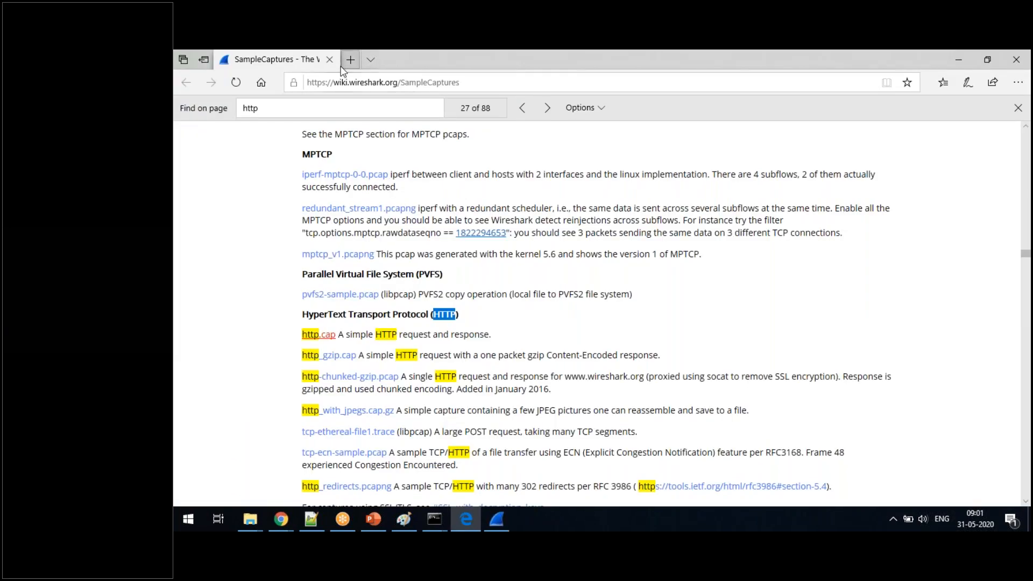
pyautogui.click(350, 61)
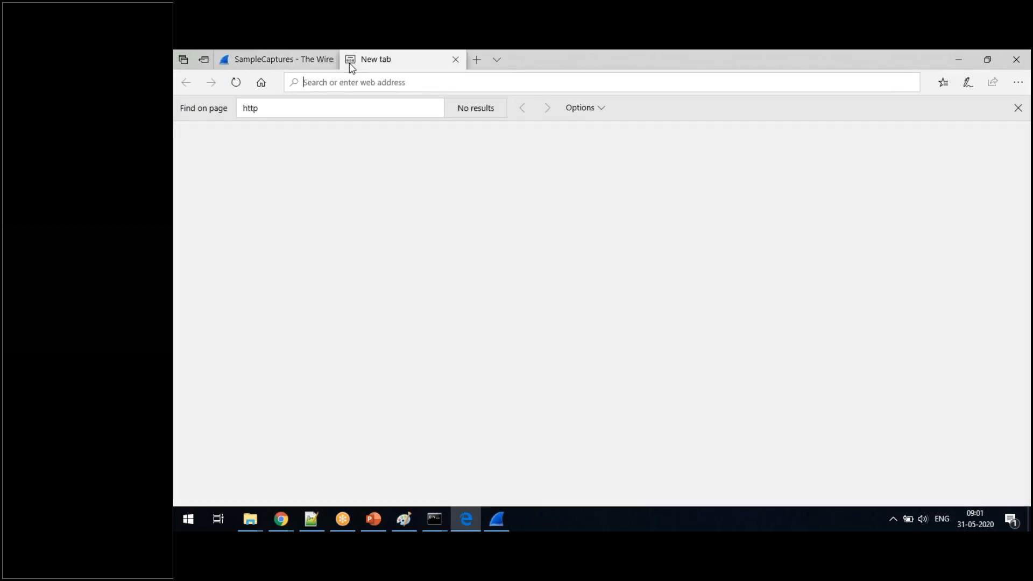
pyautogui.click(311, 519)
pyautogui.click(287, 116)
pyautogui.hotkey('shift', 'Home')
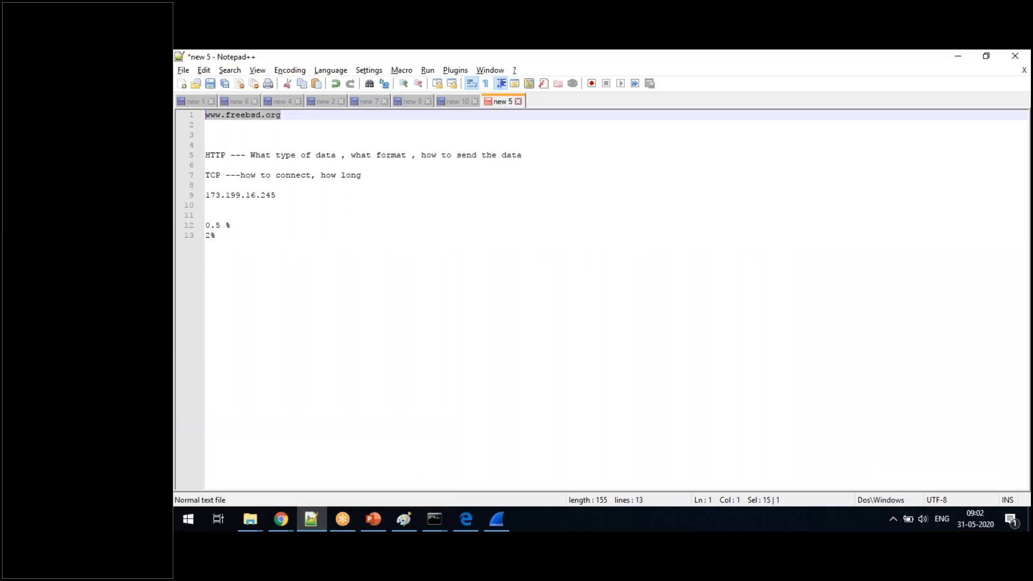
pyautogui.hotkey('ctrl', 'c')
pyautogui.hotkey('alt', 'Tab')
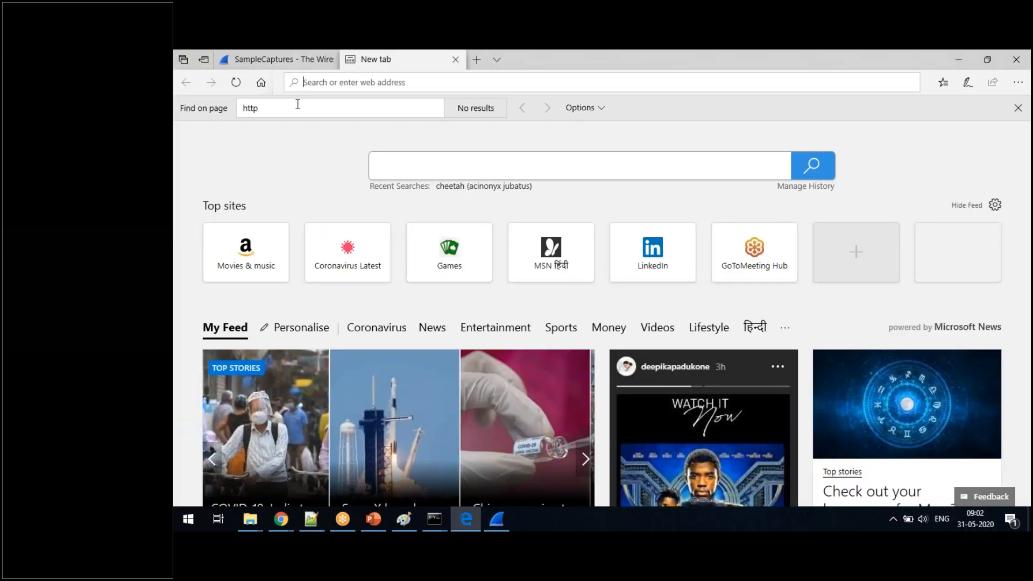
pyautogui.hotkey('ctrl', 'v')
pyautogui.press('Return')
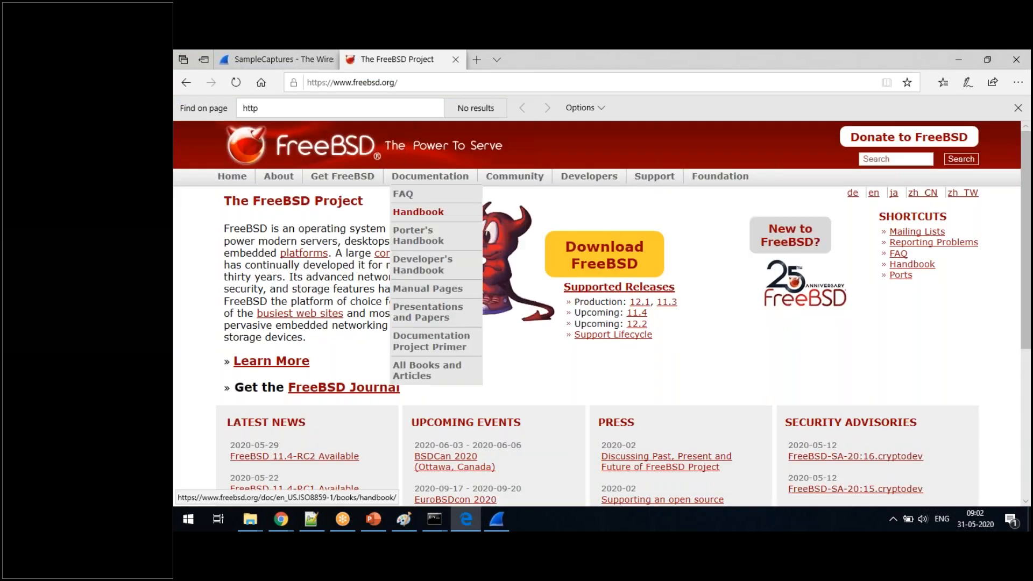
pyautogui.moveTo(514, 178)
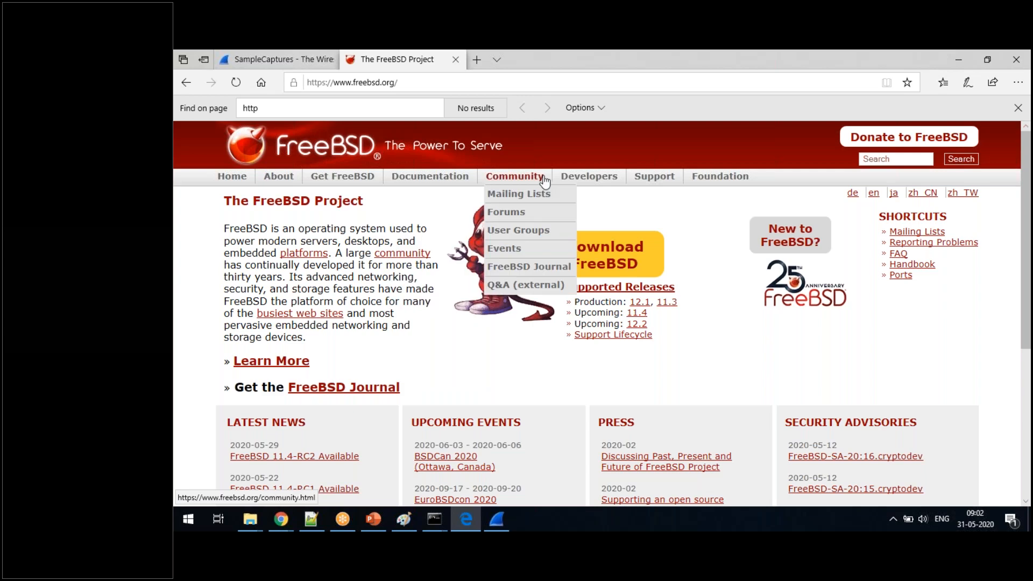
pyautogui.click(525, 213)
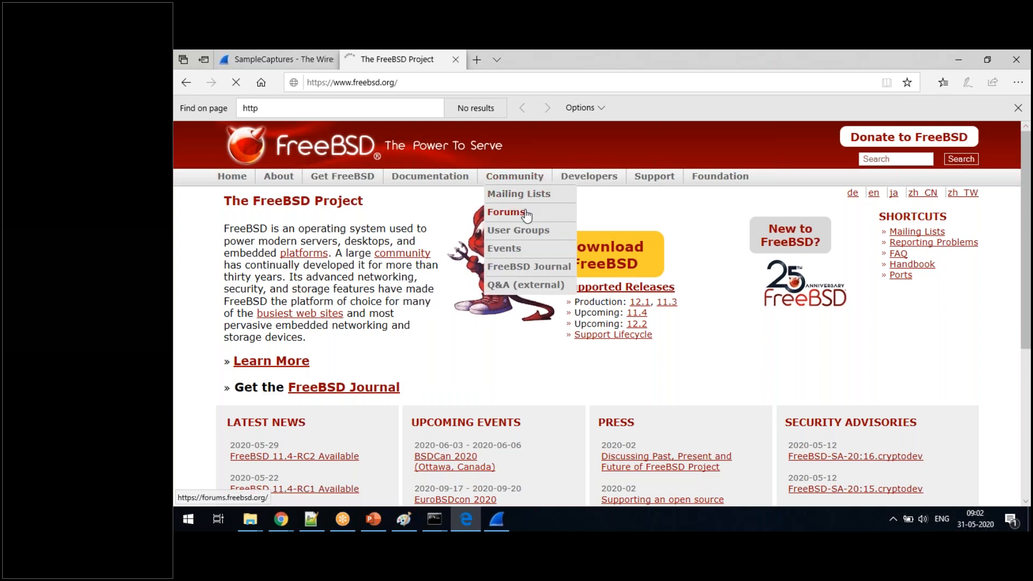
# - Generate more traffic for the running capture by repeating the IP address lookup in Chrome and opening whatismyip.com from the Google results
pyautogui.click(496, 518)
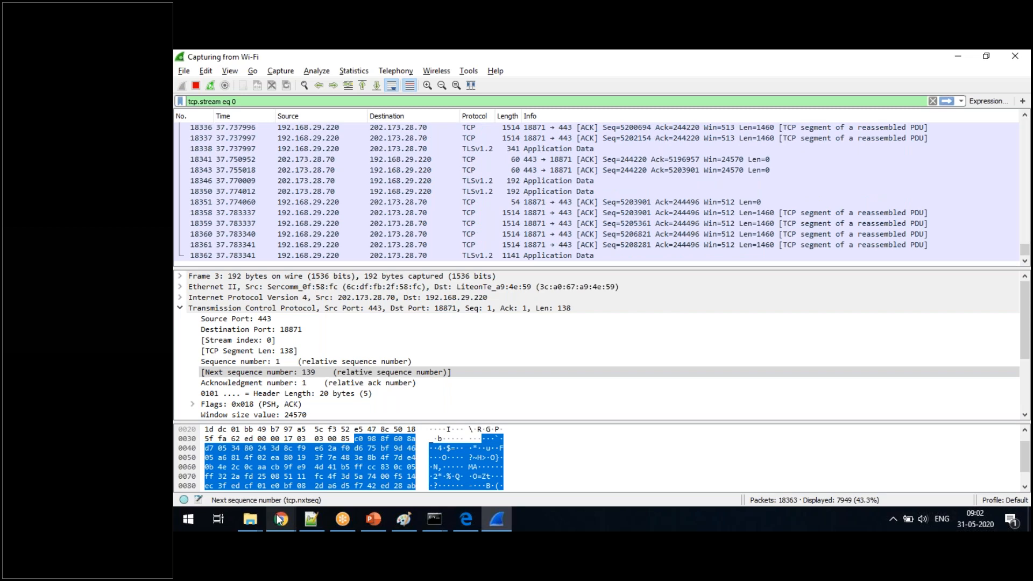
pyautogui.moveTo(279, 519)
pyautogui.click(348, 470)
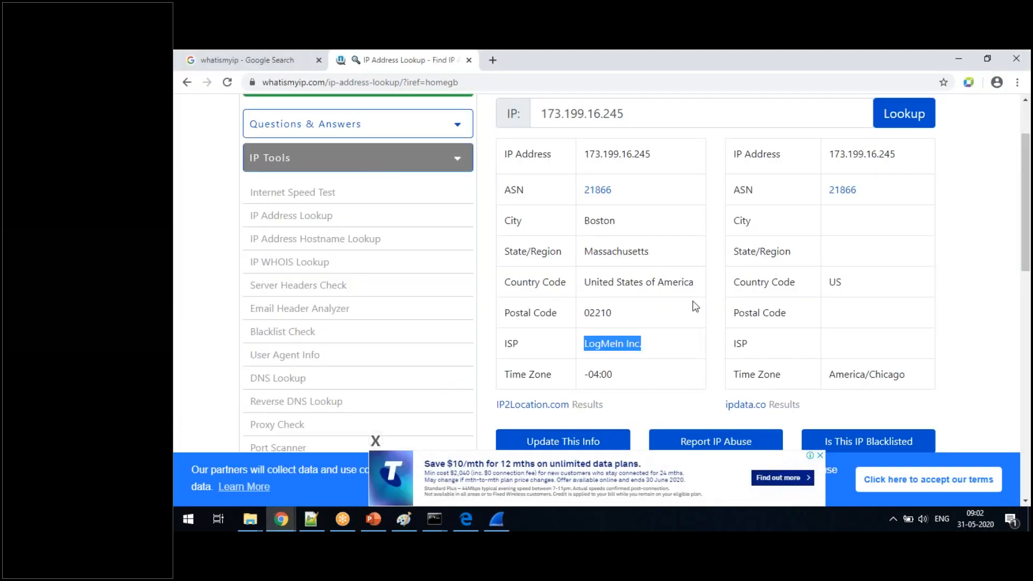
pyautogui.click(904, 114)
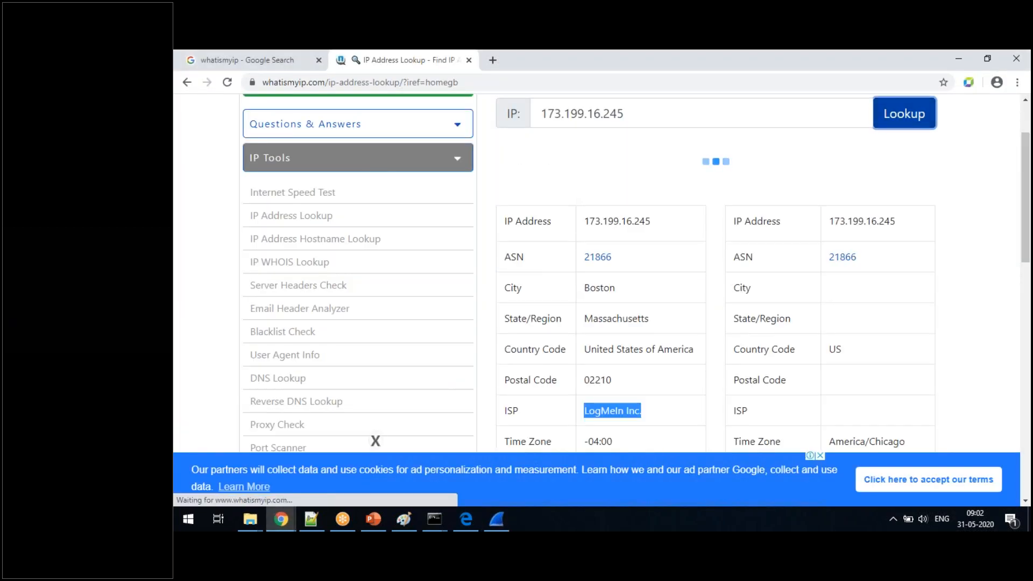
pyautogui.click(296, 62)
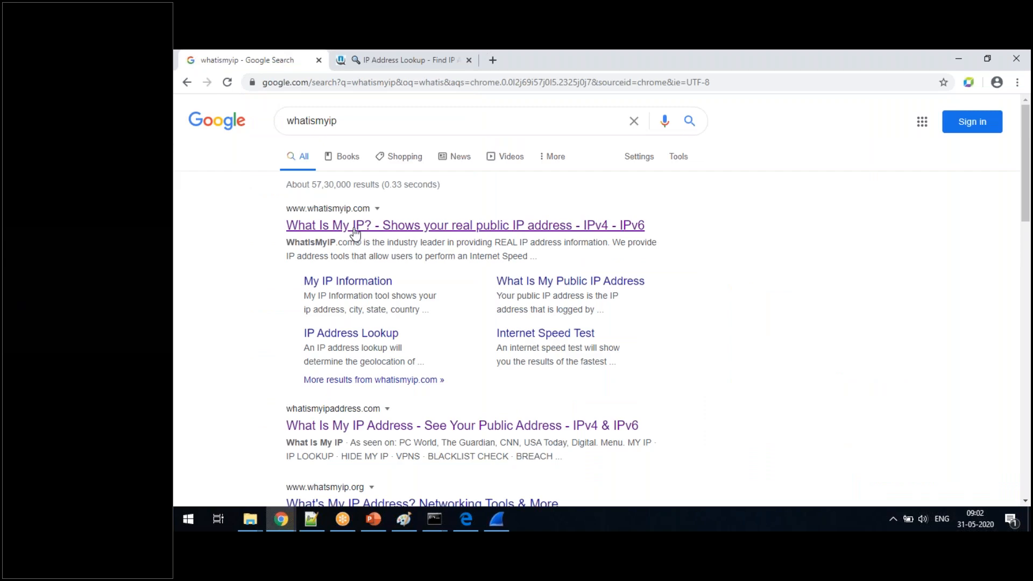
pyautogui.click(354, 226)
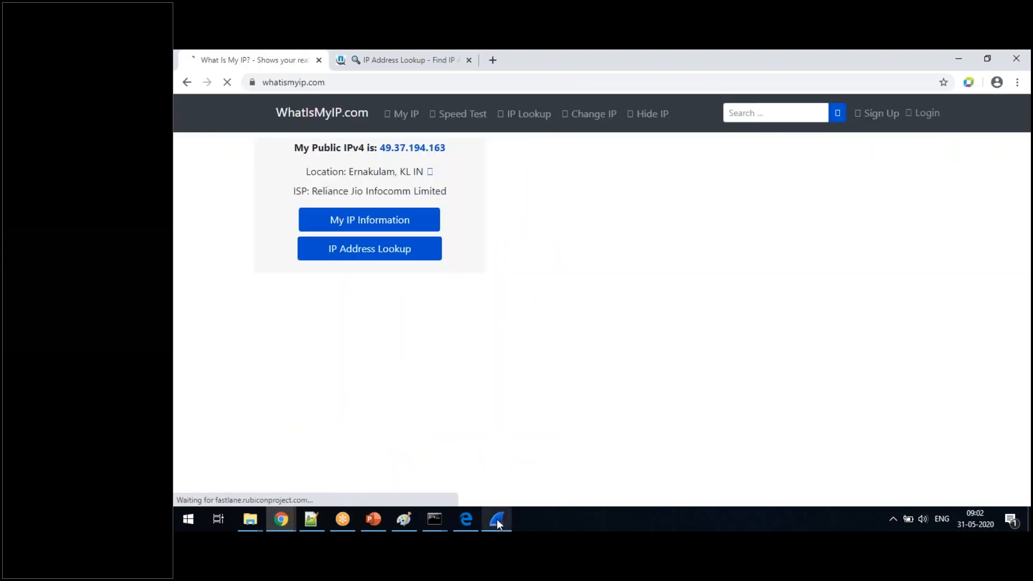
# - Return to Wireshark, stop the running Wi-Fi capture and clear the tcp.stream eq 0 display filter
pyautogui.click(496, 518)
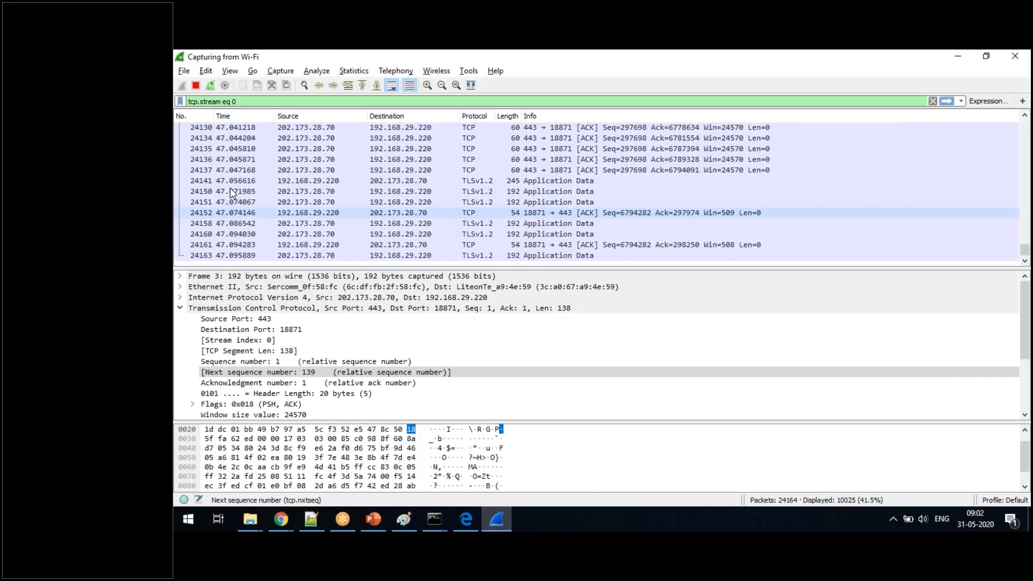
pyautogui.click(195, 86)
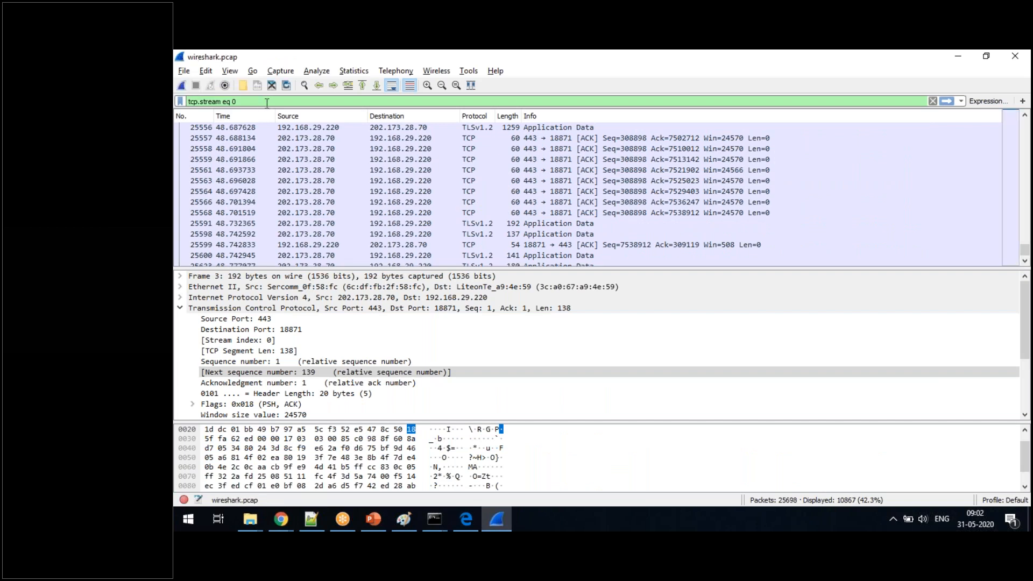
pyautogui.hotkey('ctrl', 'a')
pyautogui.press('BackSpace')
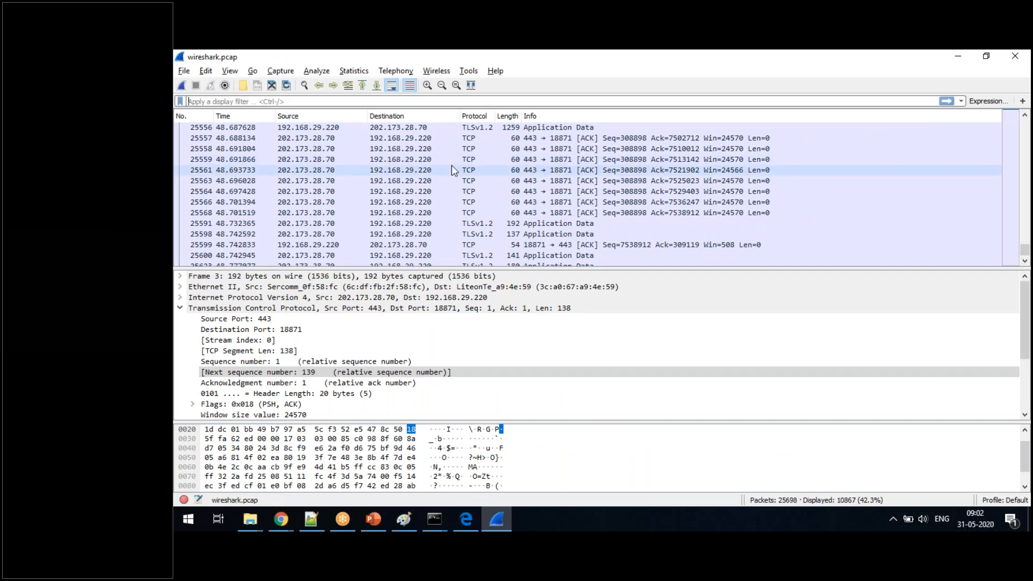
pyautogui.click(280, 70)
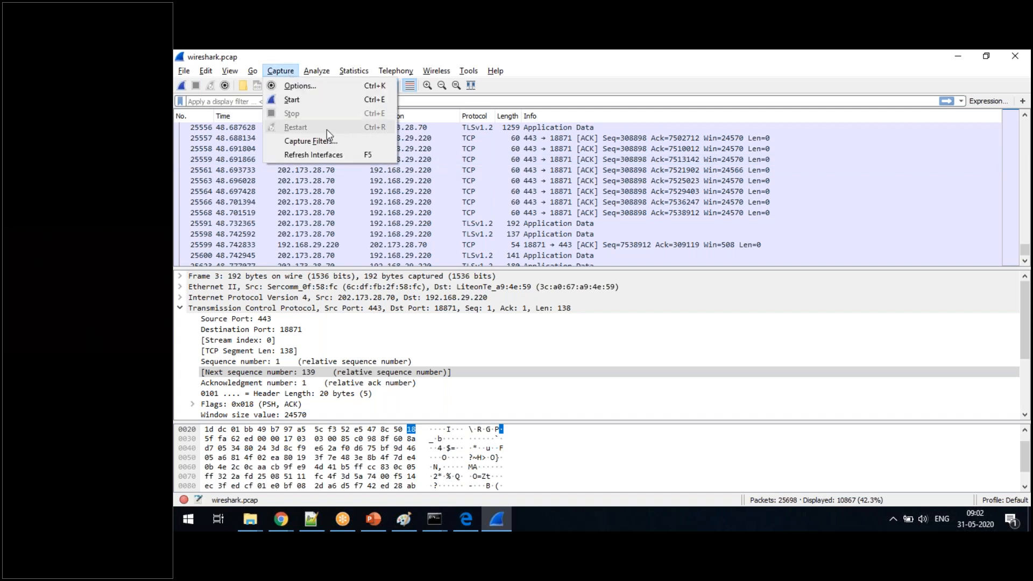
# - Switch to the Wireshark folder in File Explorer and open the wireshark PCAP file from its context options
pyautogui.click(258, 518)
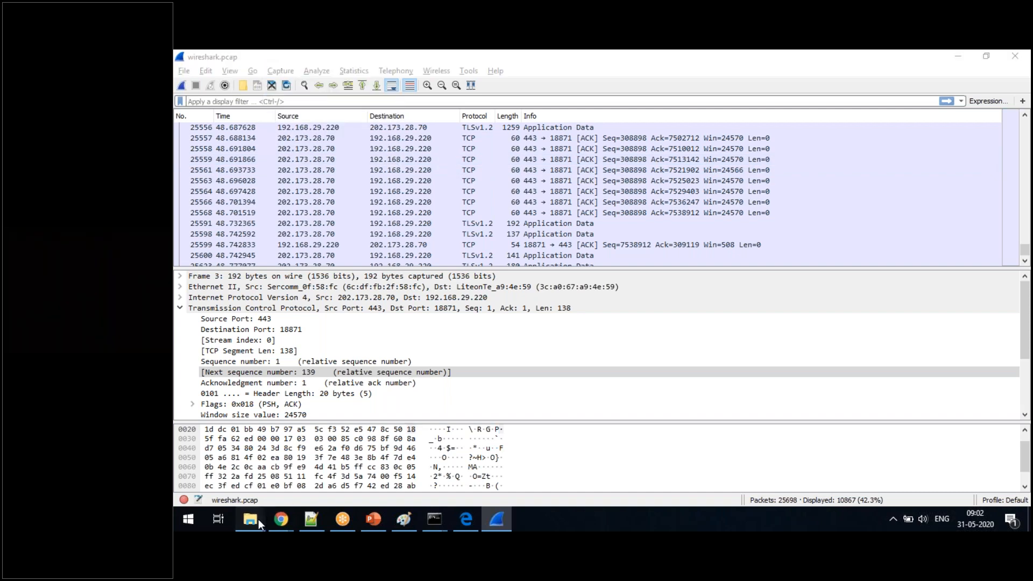
pyautogui.click(387, 477)
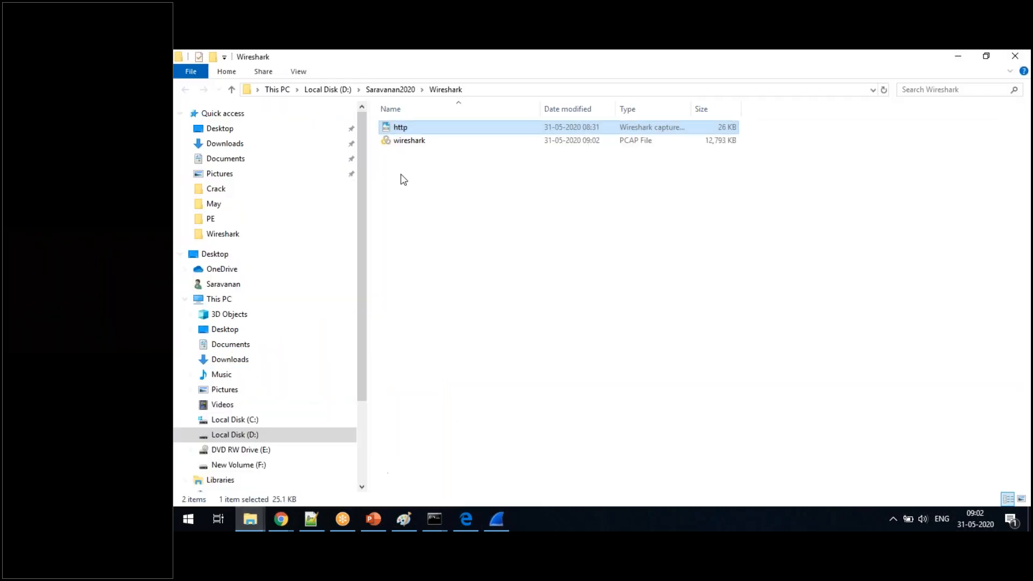
pyautogui.click(425, 143)
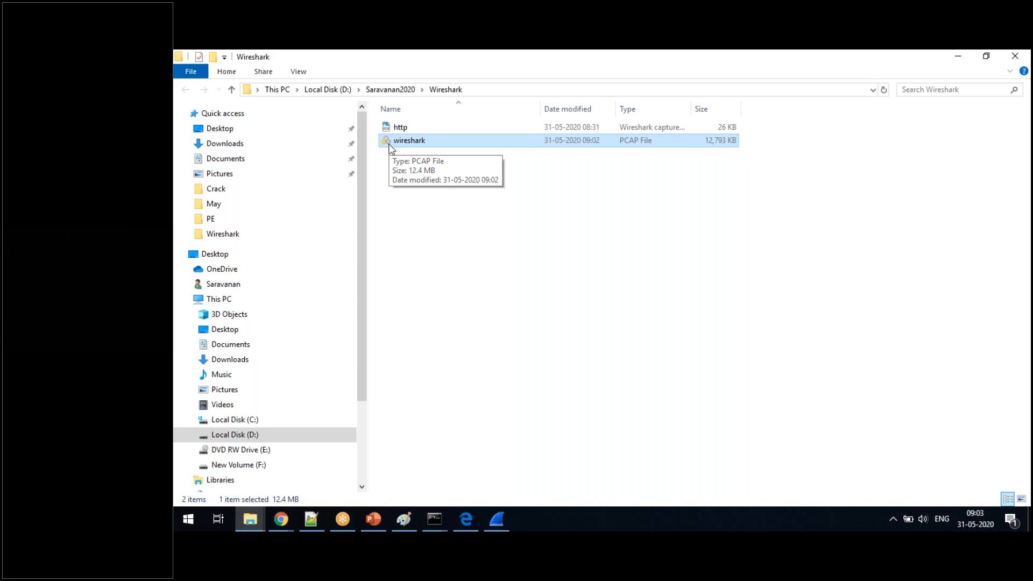
pyautogui.rightClick(411, 147)
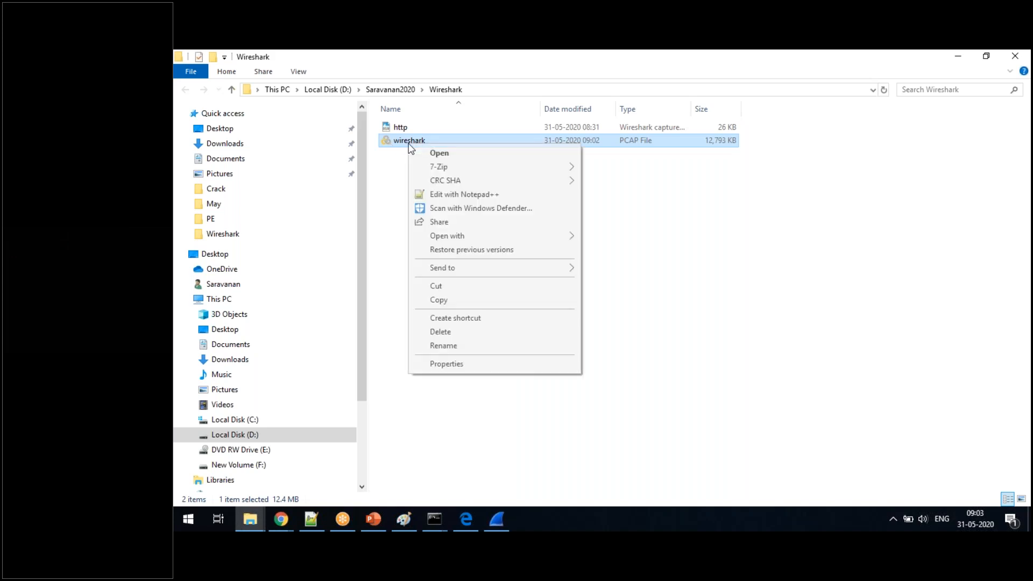
pyautogui.click(439, 152)
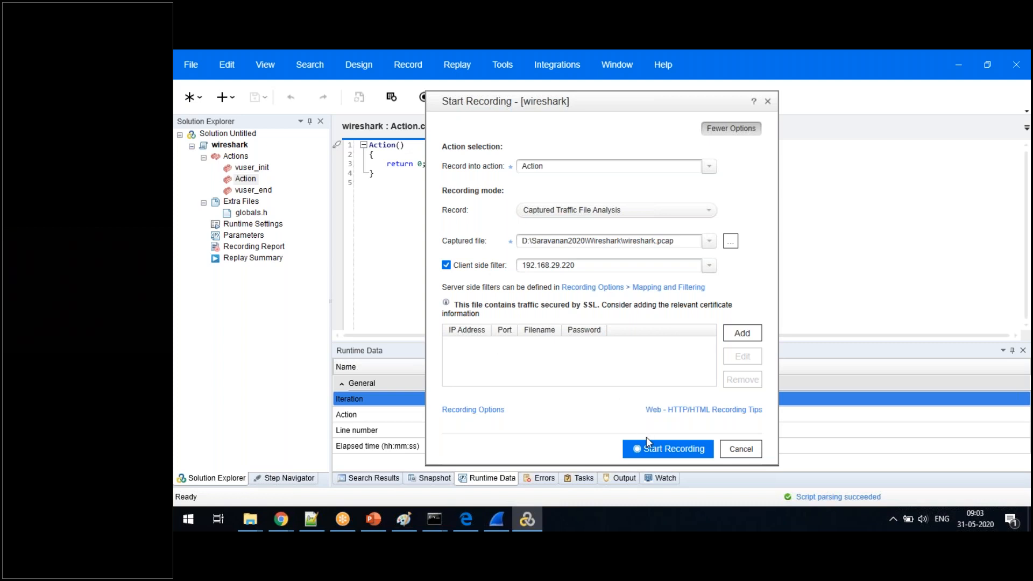
# - Run Captured Traffic File Analysis on wireshark.pcap into Action with client side filter 192.168.29.220, and view the Action script and Runtime Settings
pyautogui.click(677, 447)
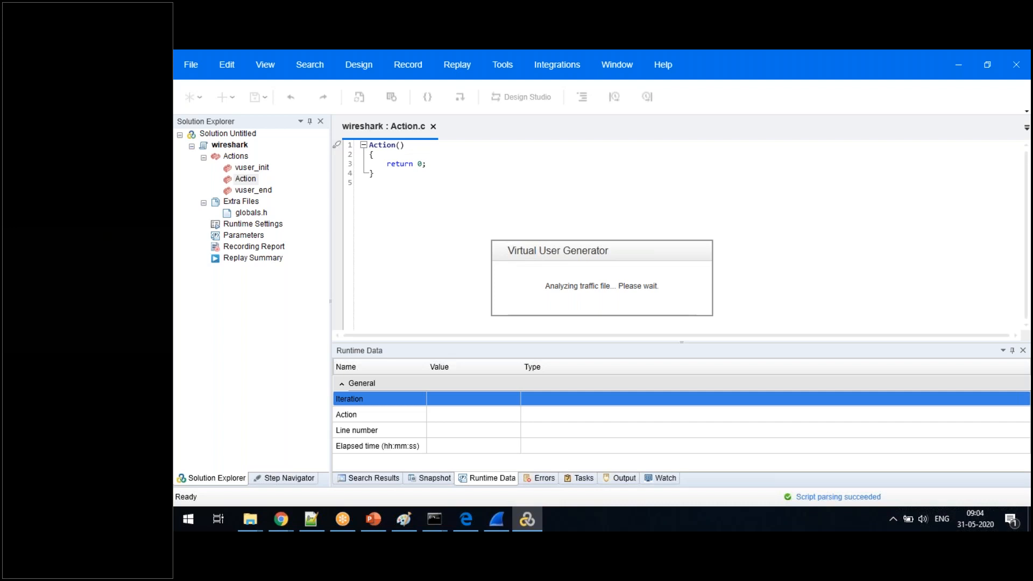
pyautogui.hotkey('alt', 'Tab')
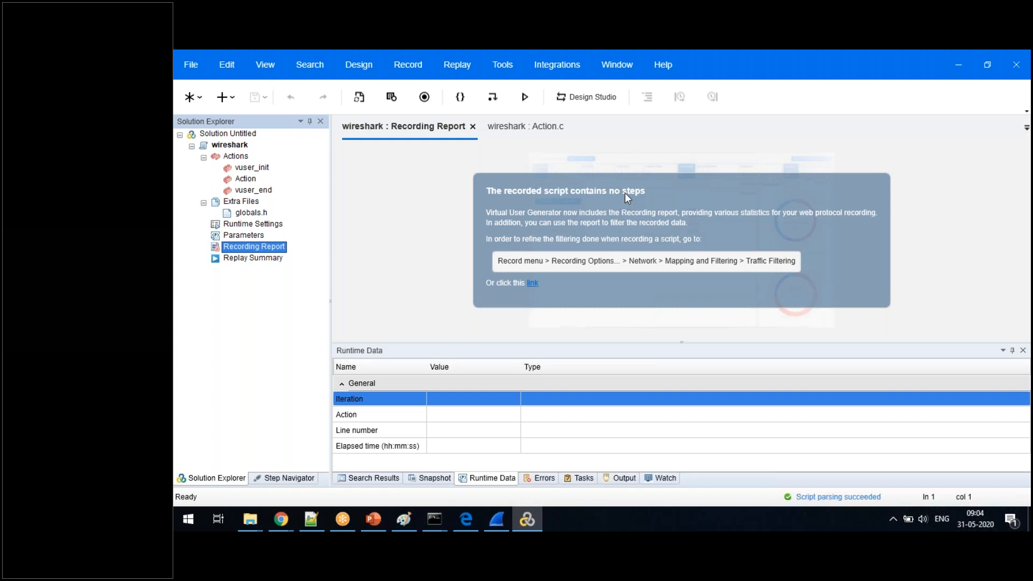
pyautogui.click(240, 181)
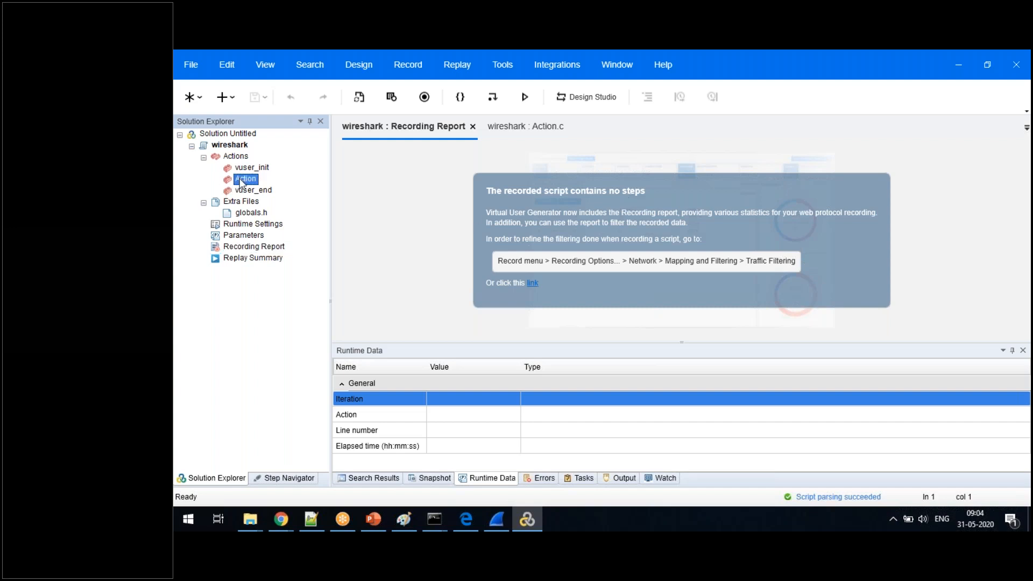
pyautogui.doubleClick(240, 182)
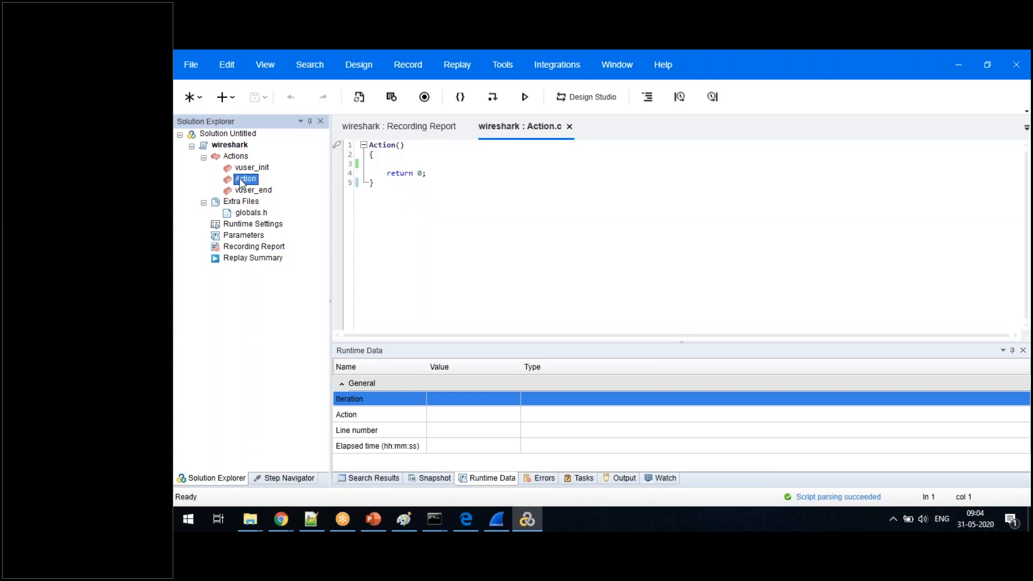
pyautogui.doubleClick(267, 224)
pyautogui.click(266, 248)
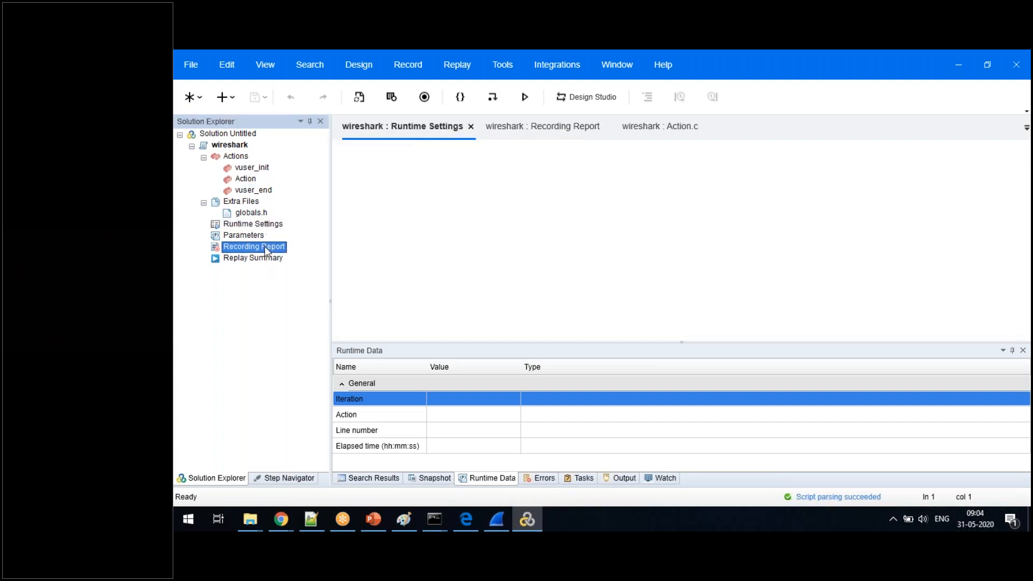
# - View the network Mapping and Filtering recording options from the recording setup, and cancel the setup without recording
pyautogui.click(425, 97)
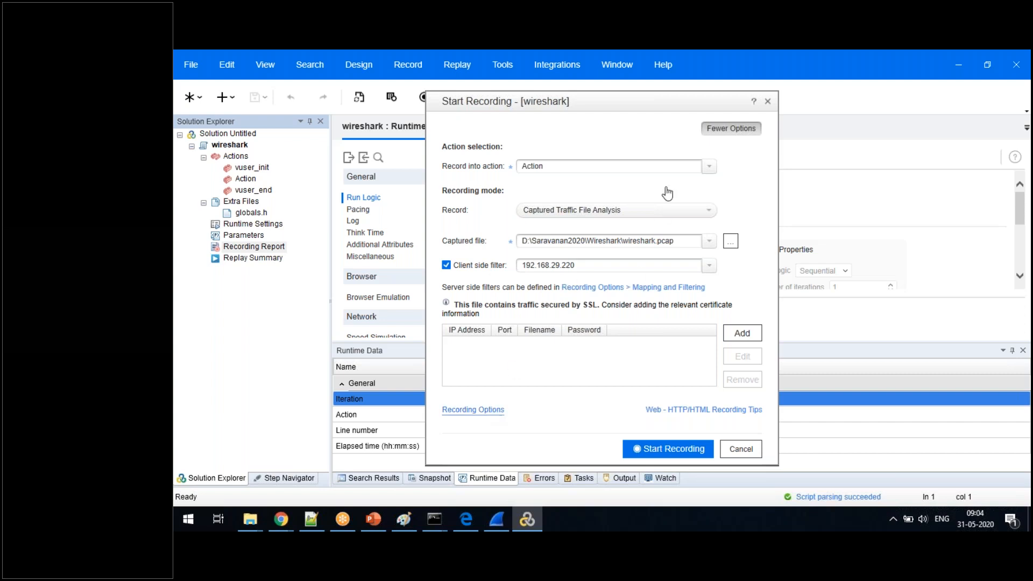
pyautogui.click(633, 287)
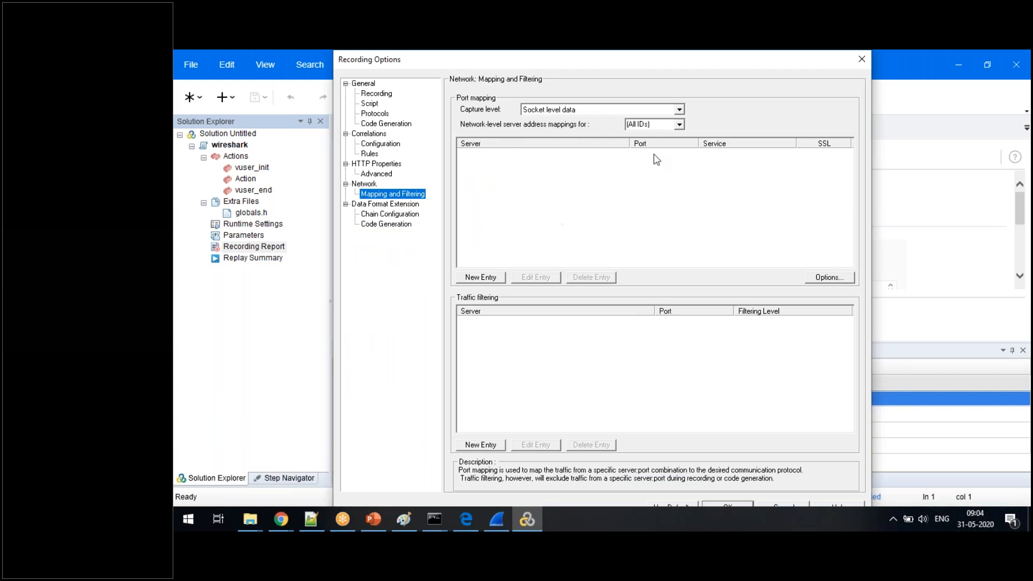
pyautogui.moveTo(732, 72); pyautogui.dragTo(718, 109)
pyautogui.click(851, 93)
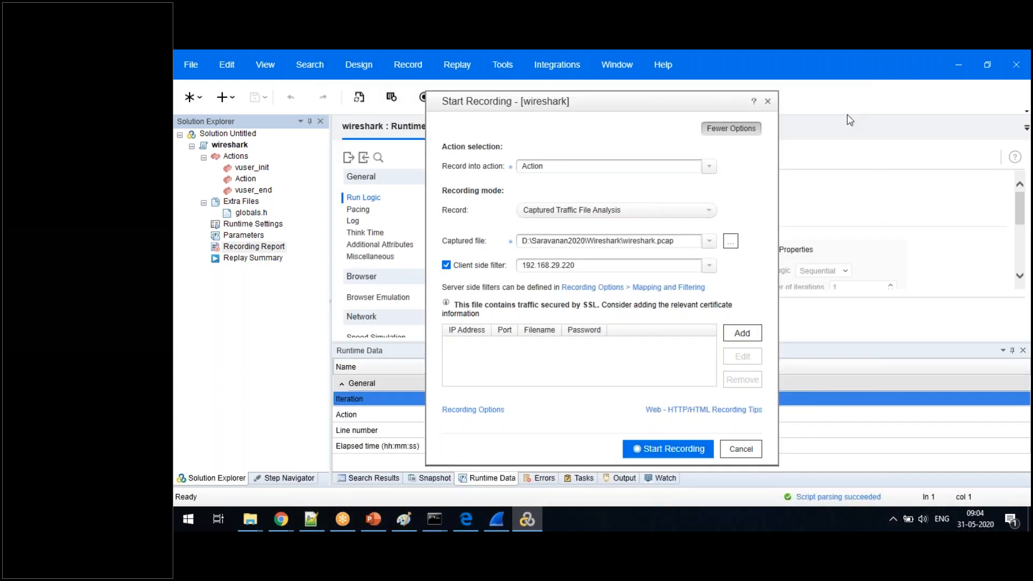
pyautogui.click(740, 449)
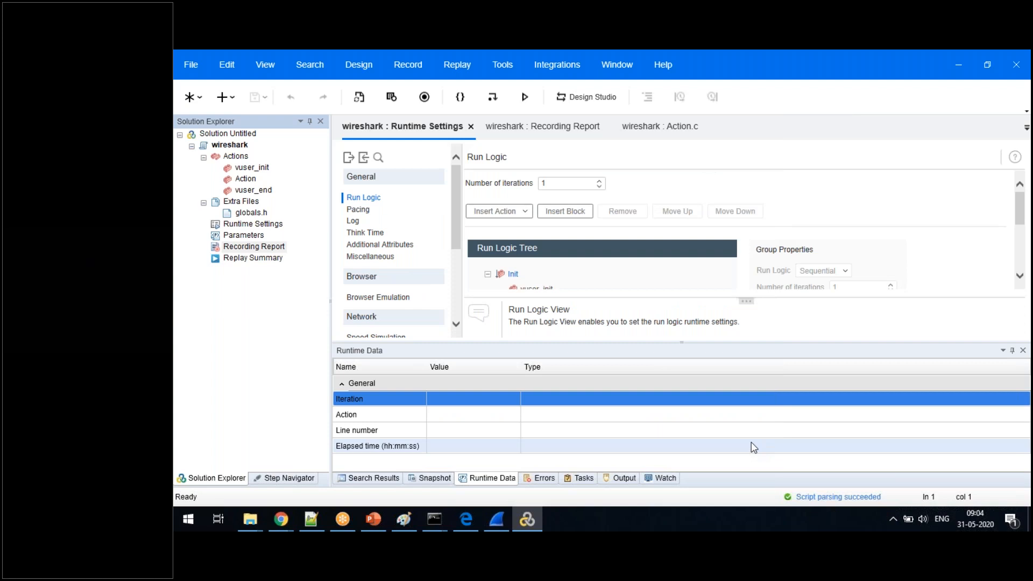
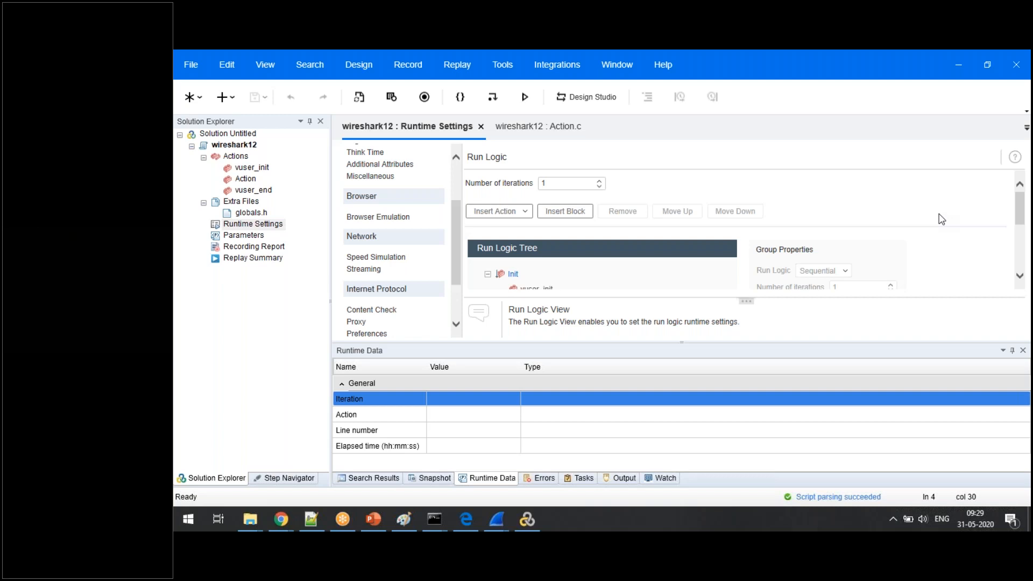
# - Switch to the new 5 note in Notepad++ and add the contact phone number a few lines below Wireshark
pyautogui.click(311, 519)
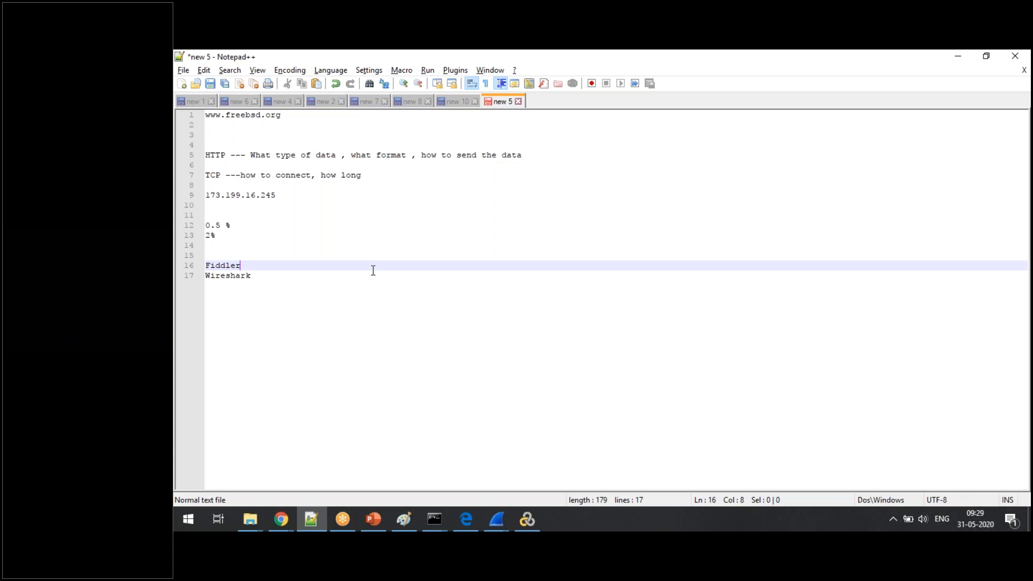
pyautogui.click(306, 279)
pyautogui.press('Return')
pyautogui.press('Return')
pyautogui.press('Return')
pyautogui.press('Return')
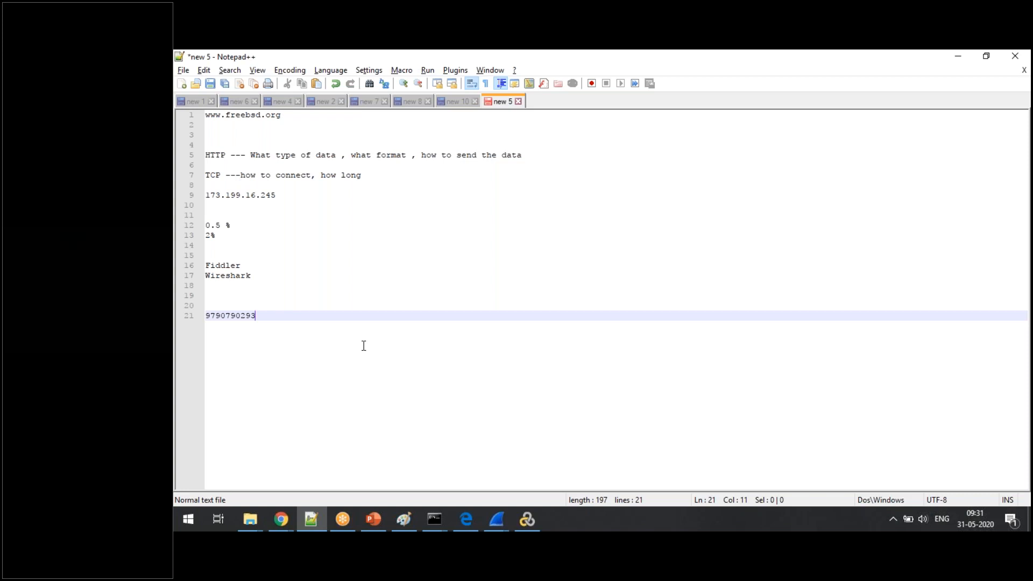
# - Open a new Google Chrome window and search the web for "wireshark for linux"
pyautogui.click(276, 522)
pyautogui.rightClick(276, 522)
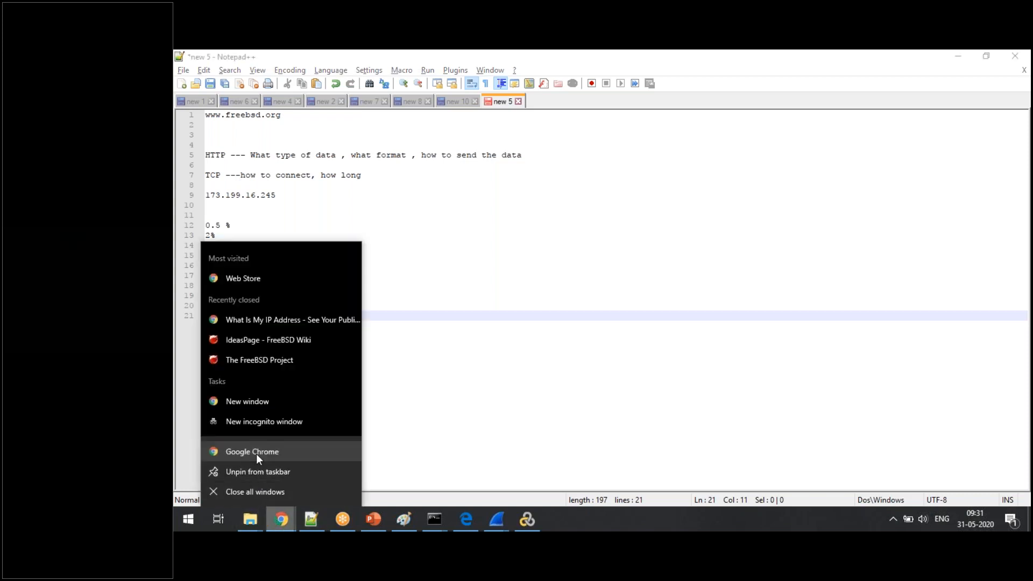
pyautogui.click(259, 456)
pyautogui.write('wire')
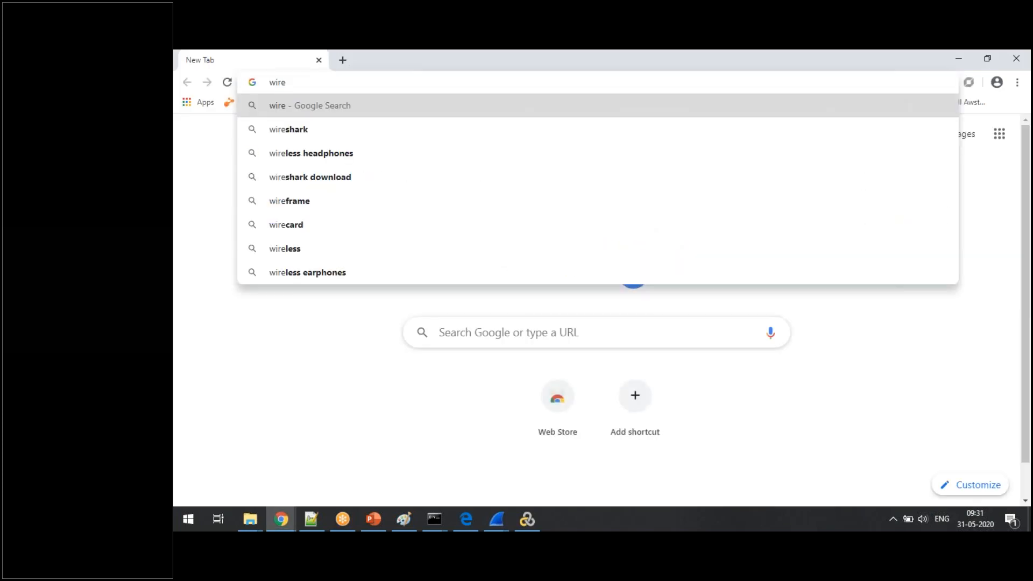
pyautogui.write('shark ')
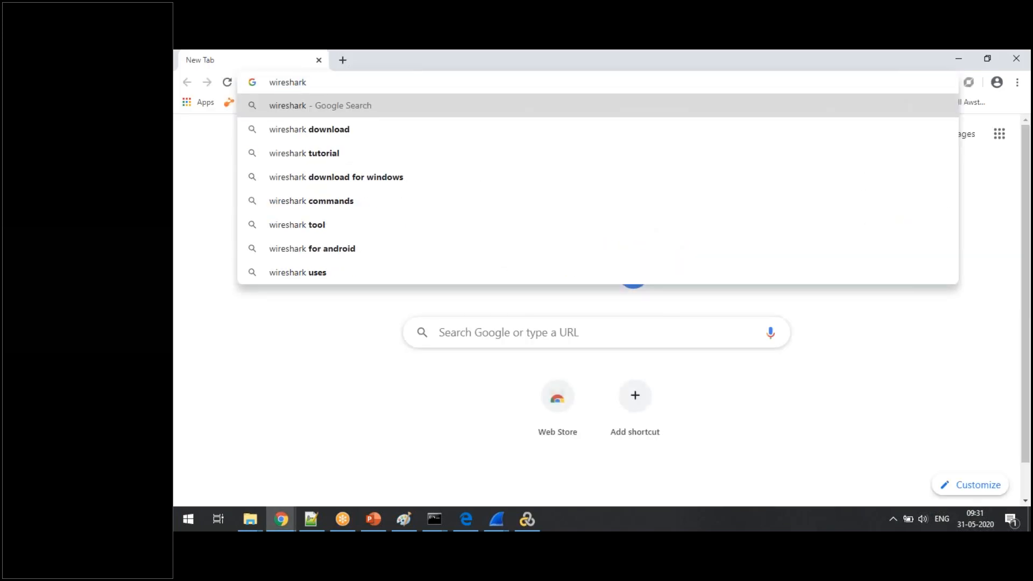
pyautogui.write('for linux')
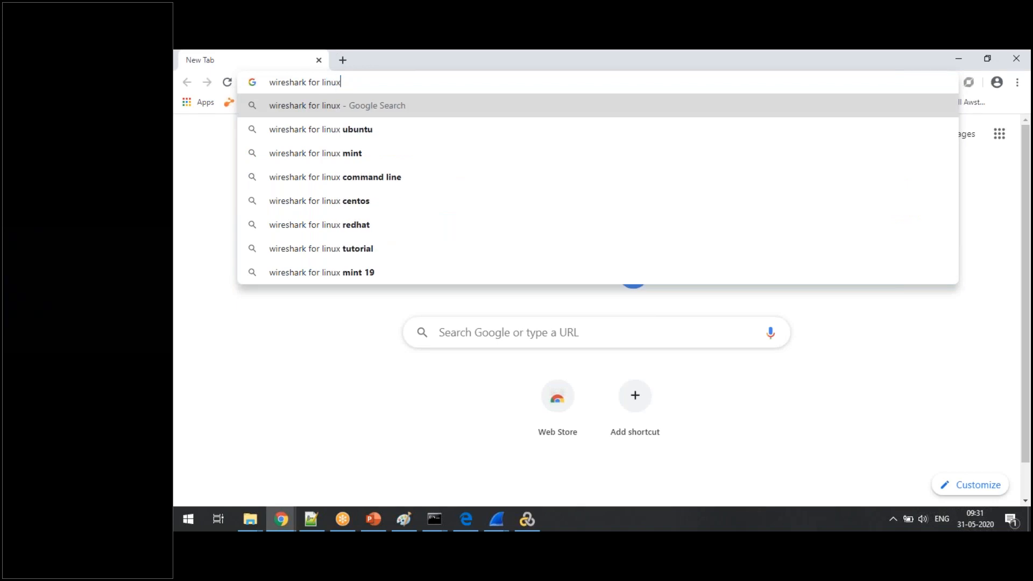
pyautogui.press('Return')
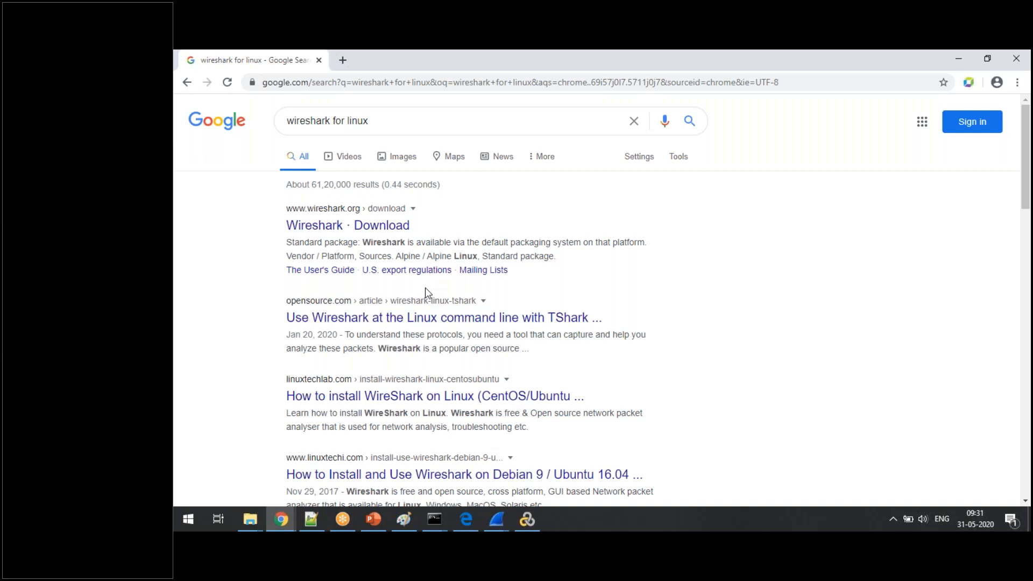
# - Open the opensource.com article on using Wireshark with TShark in a new tab, view its installation check section and select its web address
pyautogui.rightClick(478, 318)
pyautogui.click(496, 325)
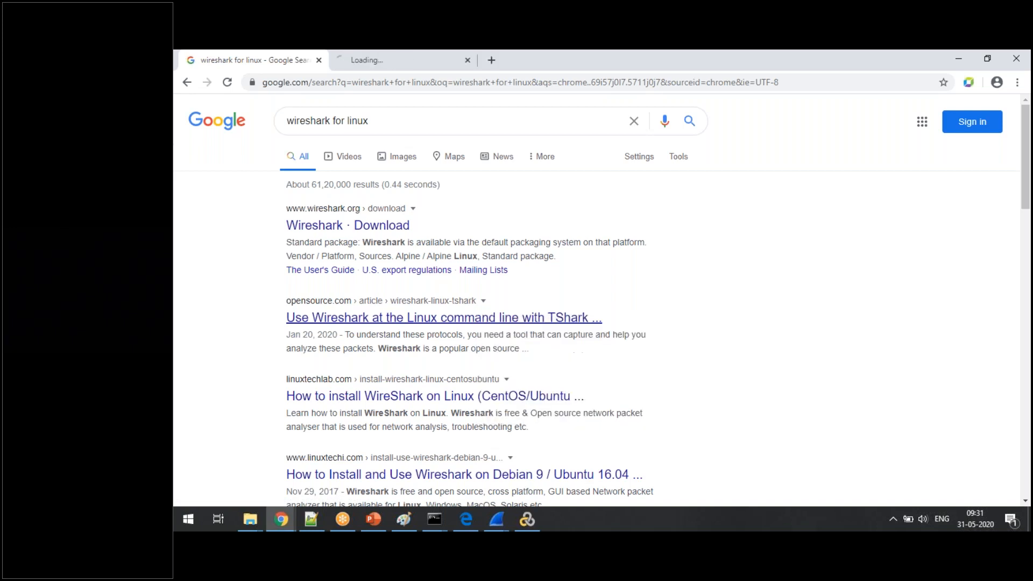
pyautogui.click(386, 61)
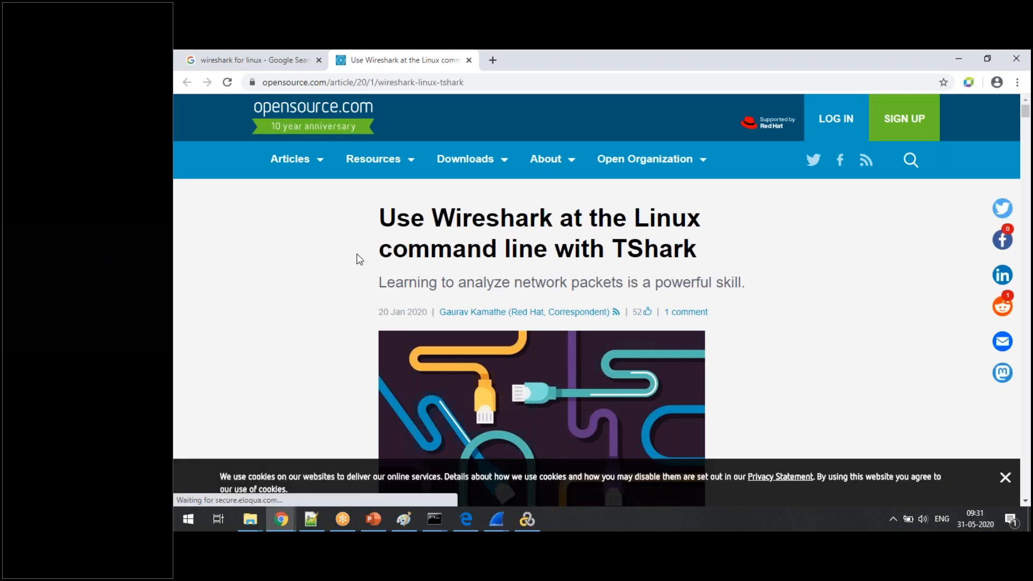
pyautogui.scroll(-10, 297, 253)
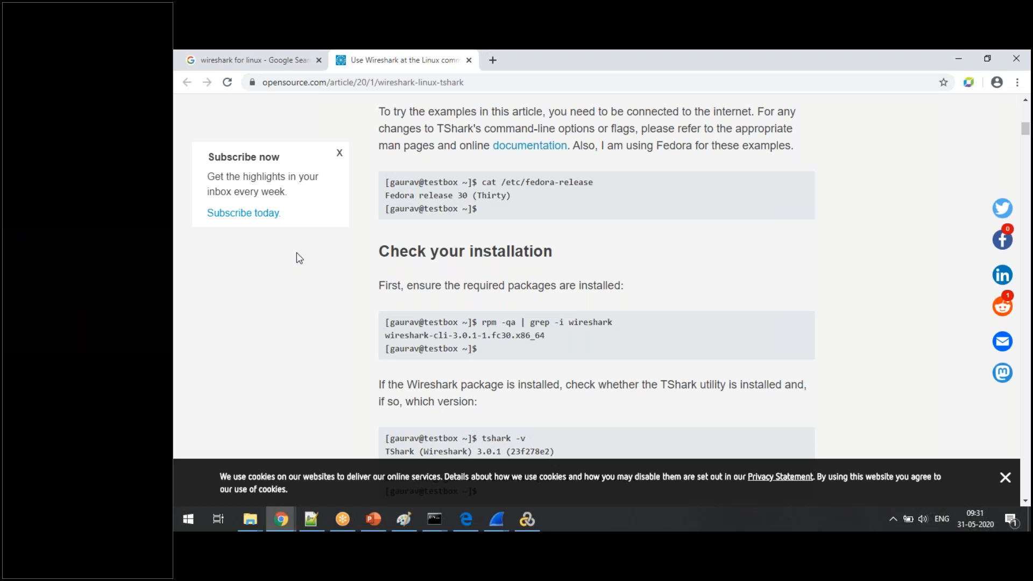
pyautogui.scroll(-2, 295, 252)
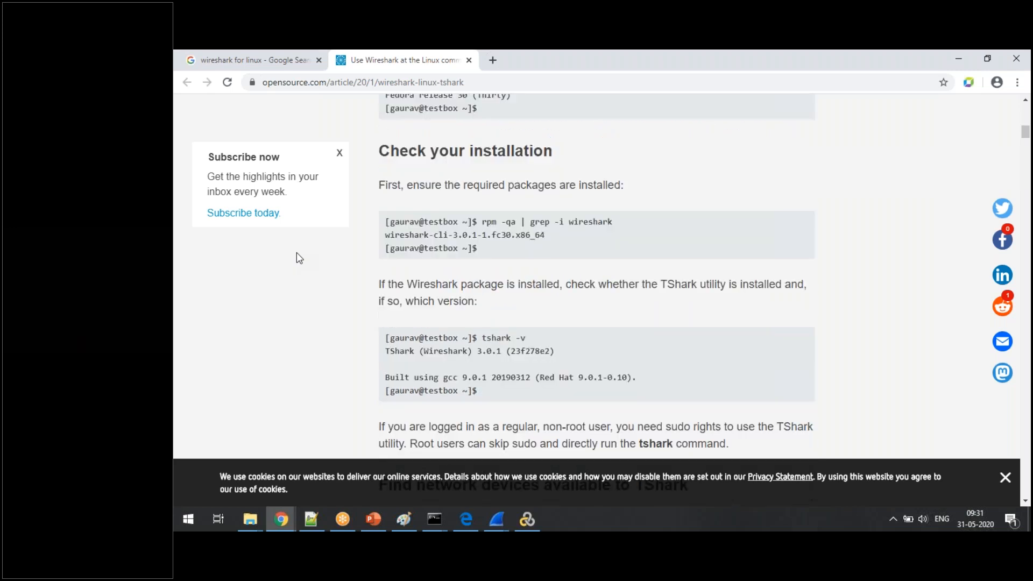
pyautogui.click(412, 84)
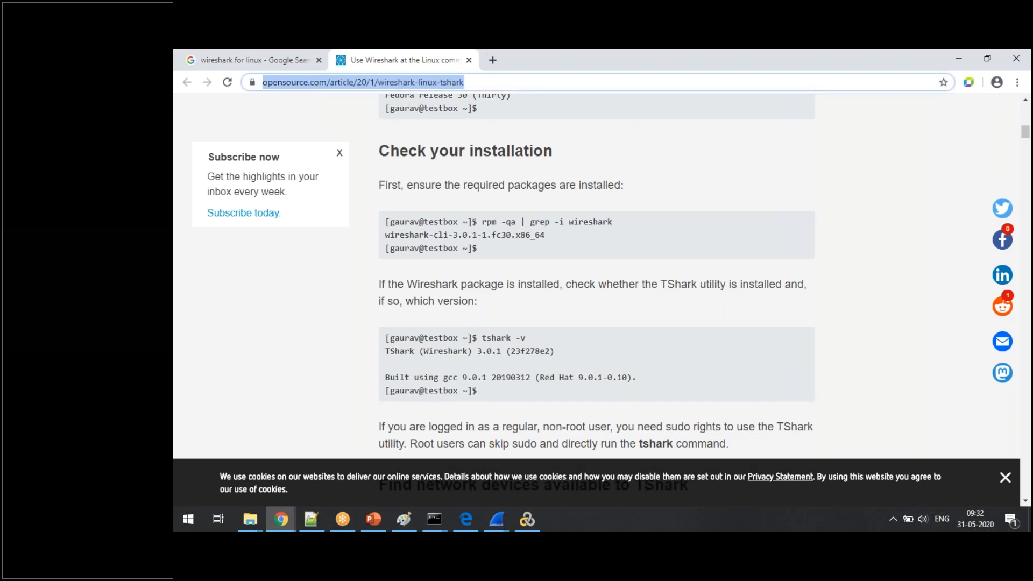
# - Open the Wireshark Download result in a new tab, view the third-party packages list and select the page's web address
pyautogui.click(242, 64)
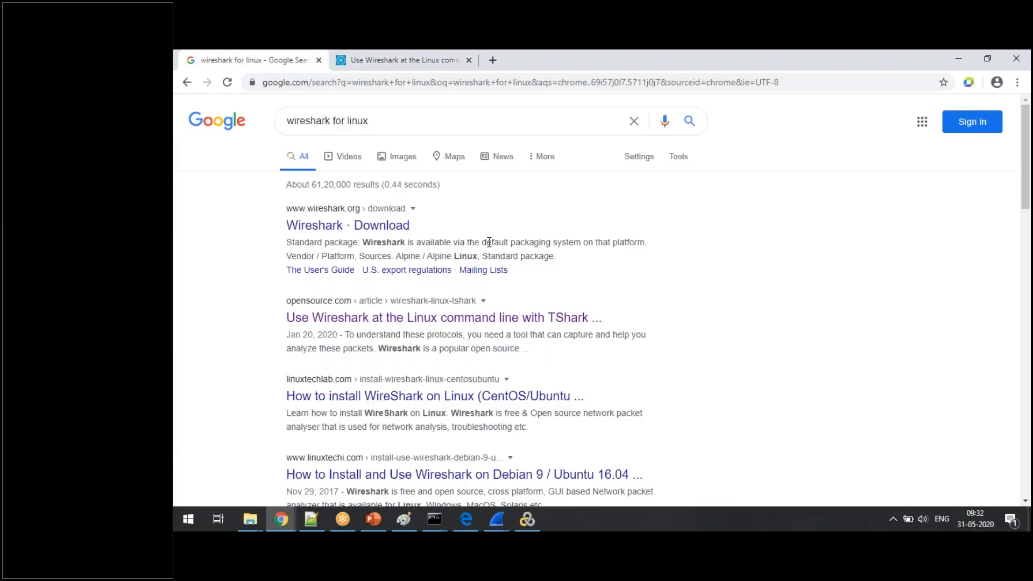
pyautogui.rightClick(385, 227)
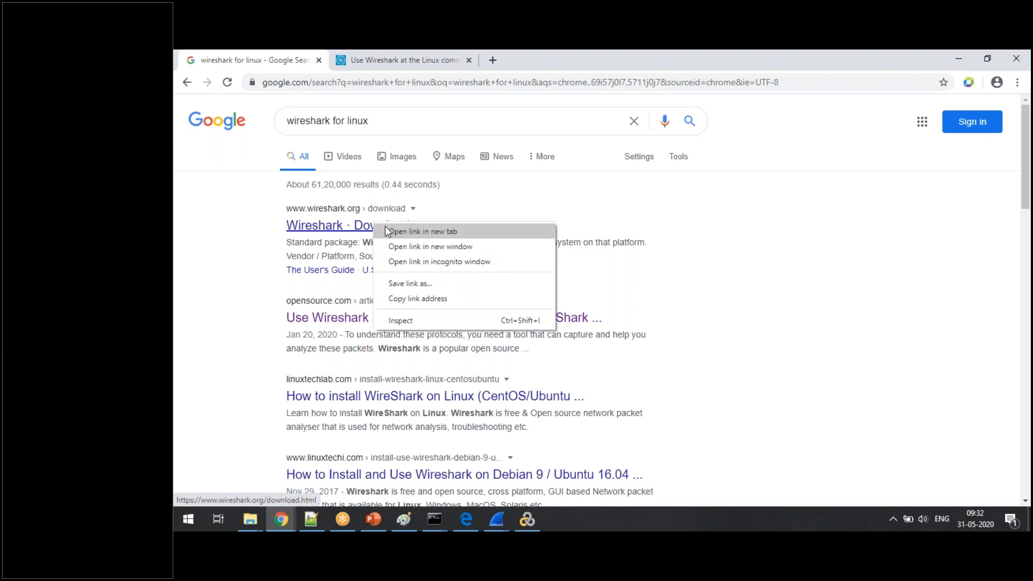
pyautogui.click(386, 231)
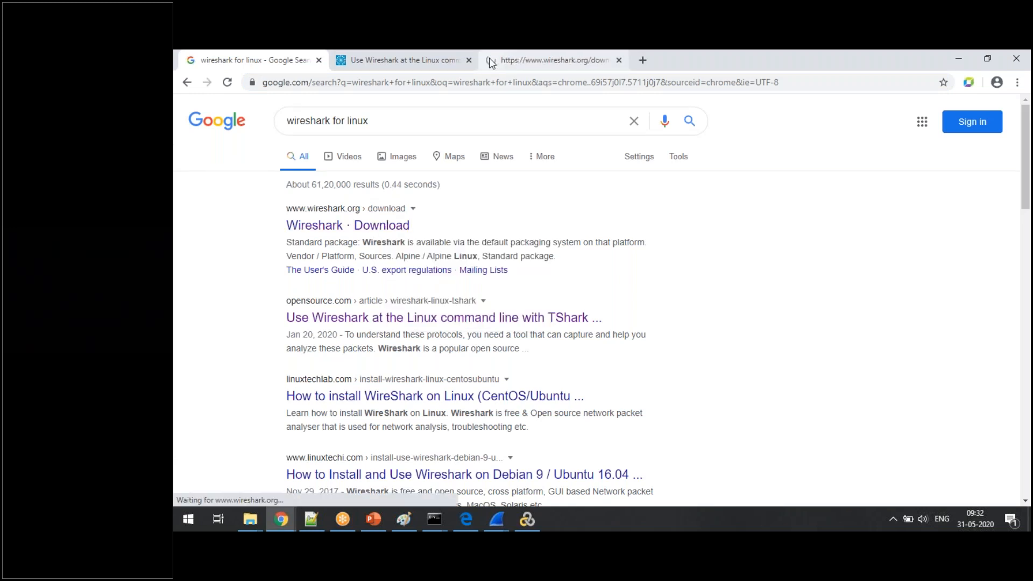
pyautogui.click(490, 62)
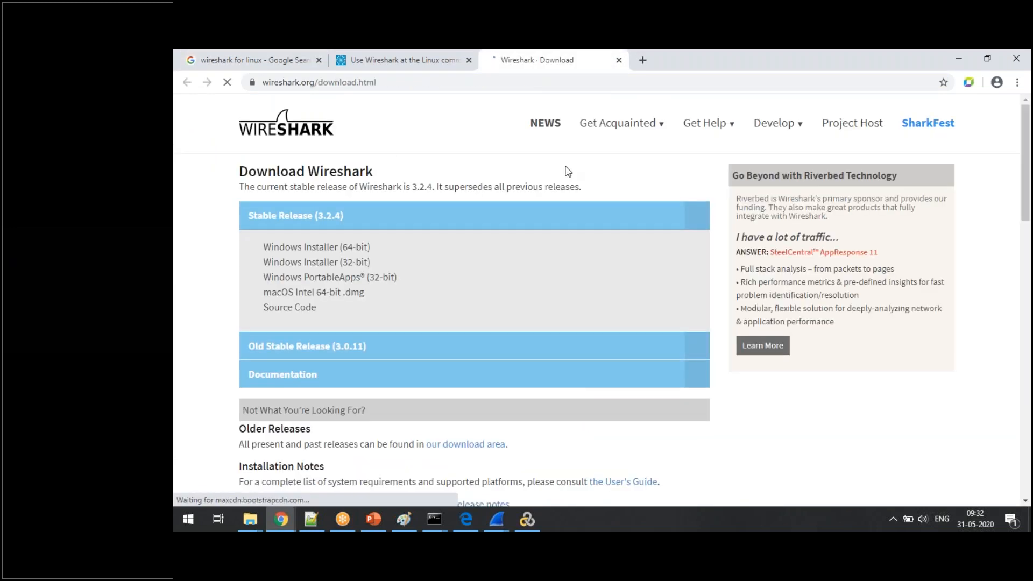
pyautogui.scroll(-1, 482, 145)
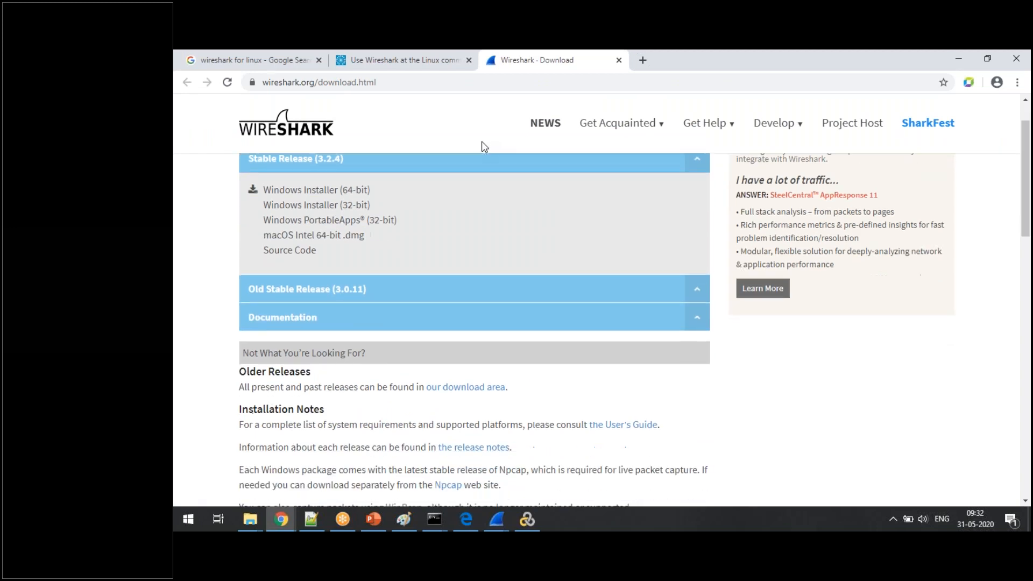
pyautogui.scroll(-10, 482, 145)
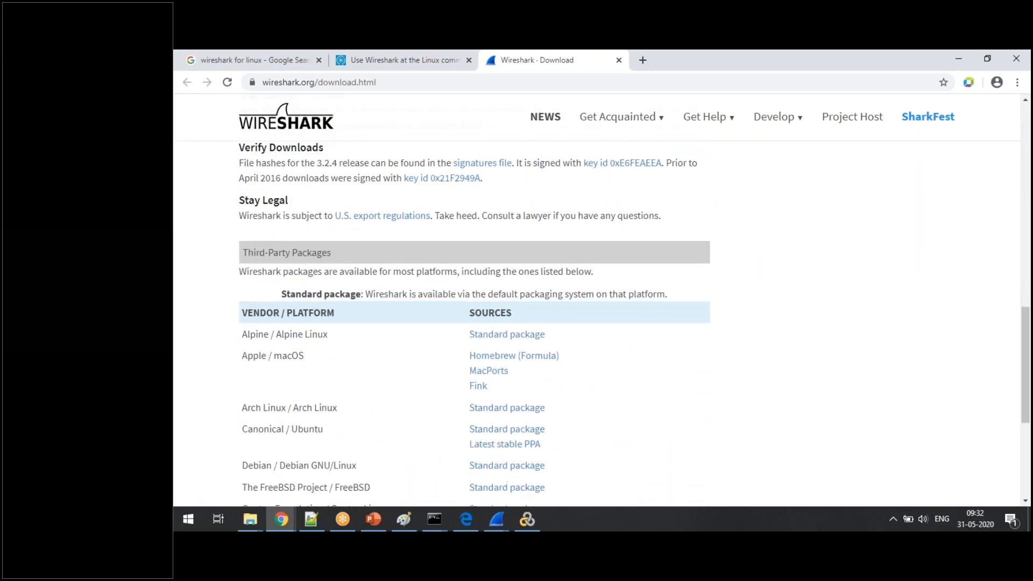
pyautogui.scroll(-3, 474, 323)
pyautogui.scroll(-2, 475, 322)
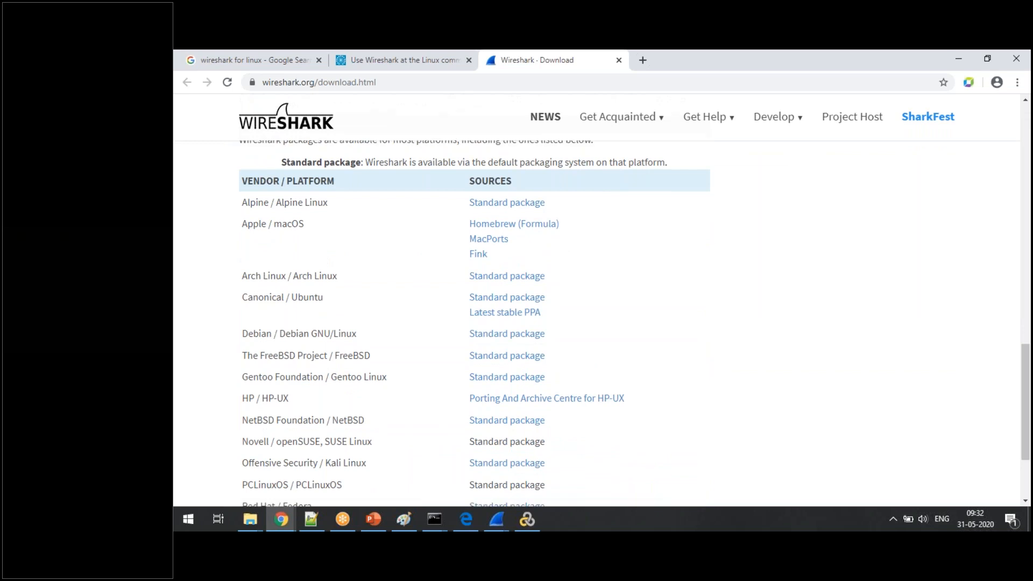
pyautogui.click(433, 83)
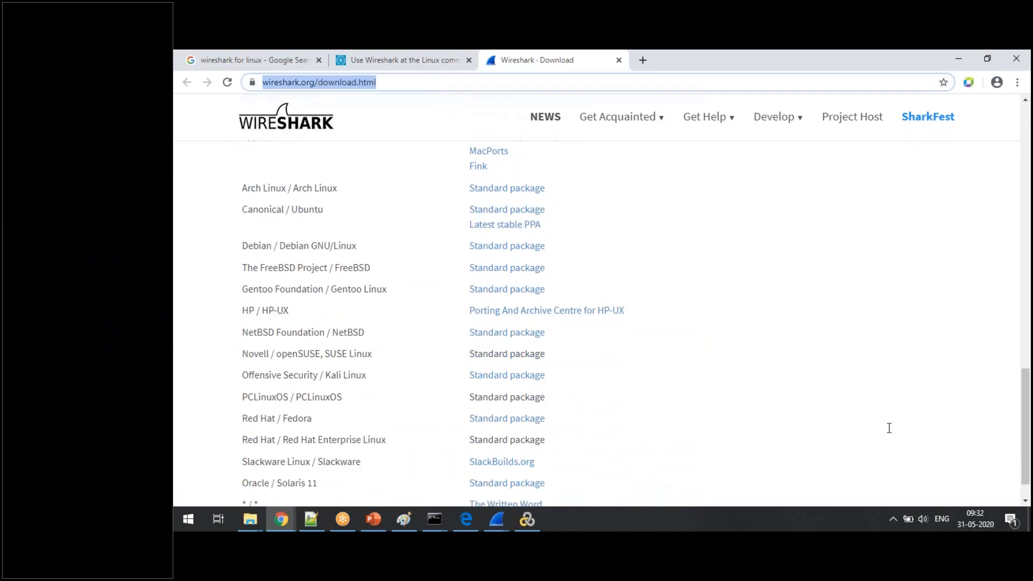
pyautogui.click(855, 478)
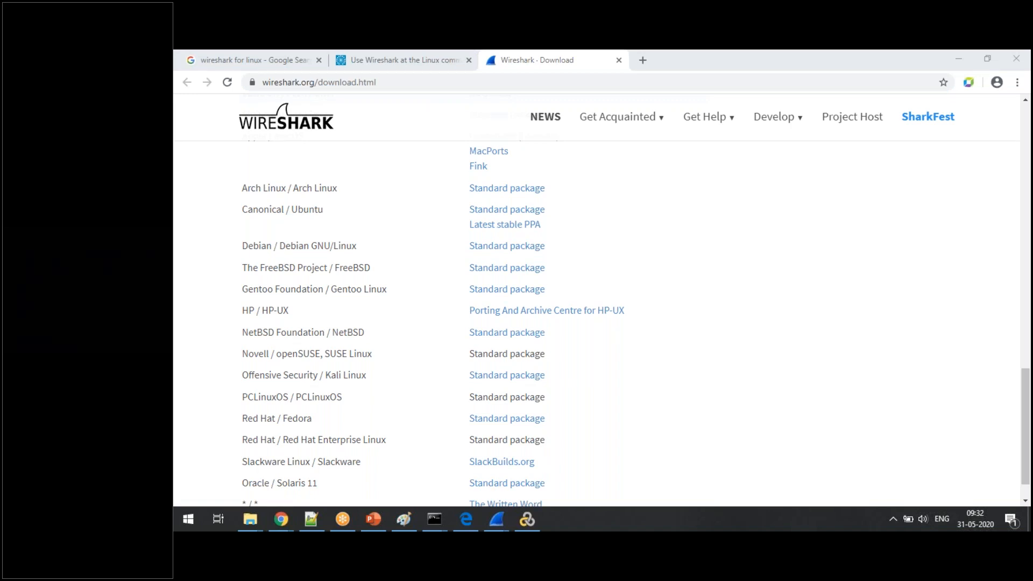
# - Revisit the TShark article and the Wireshark download page in turn, and close both tabs
pyautogui.click(410, 58)
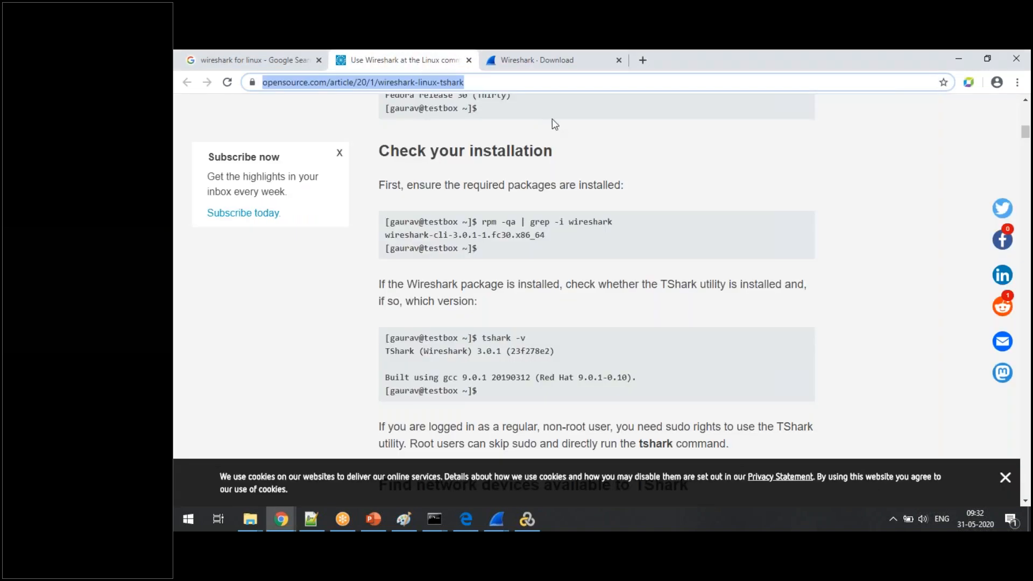
pyautogui.click(877, 499)
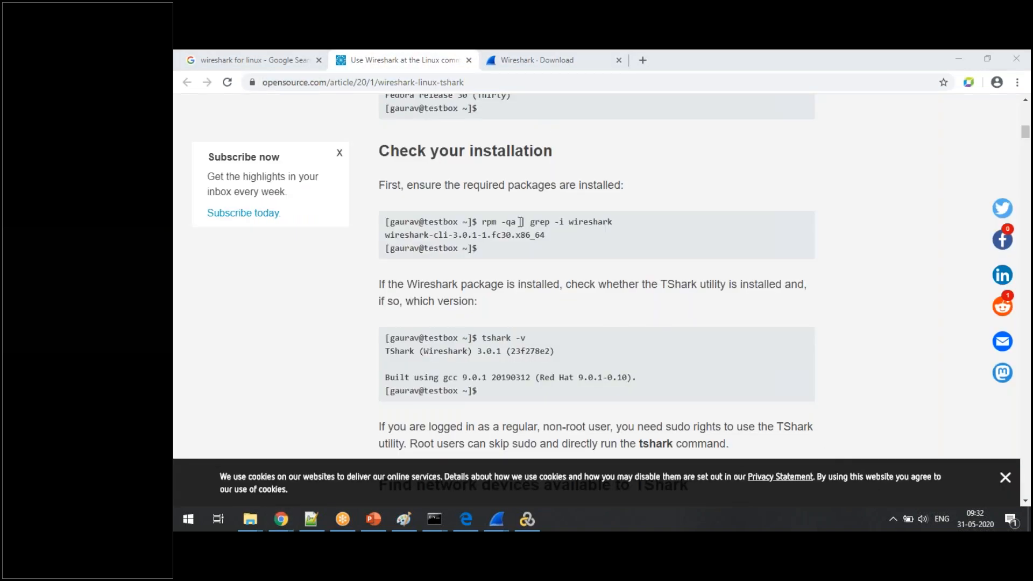
pyautogui.click(499, 57)
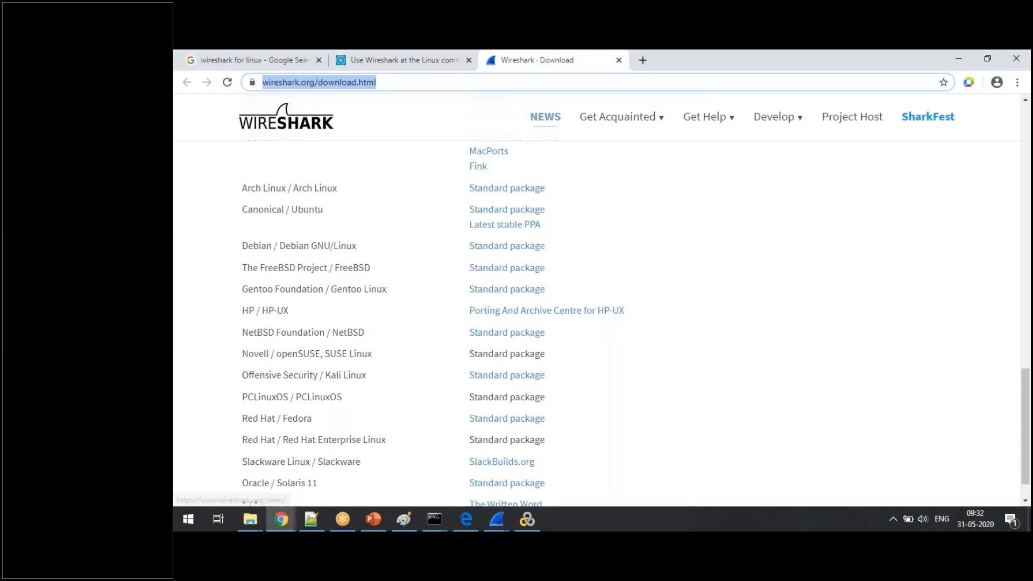
pyautogui.click(881, 516)
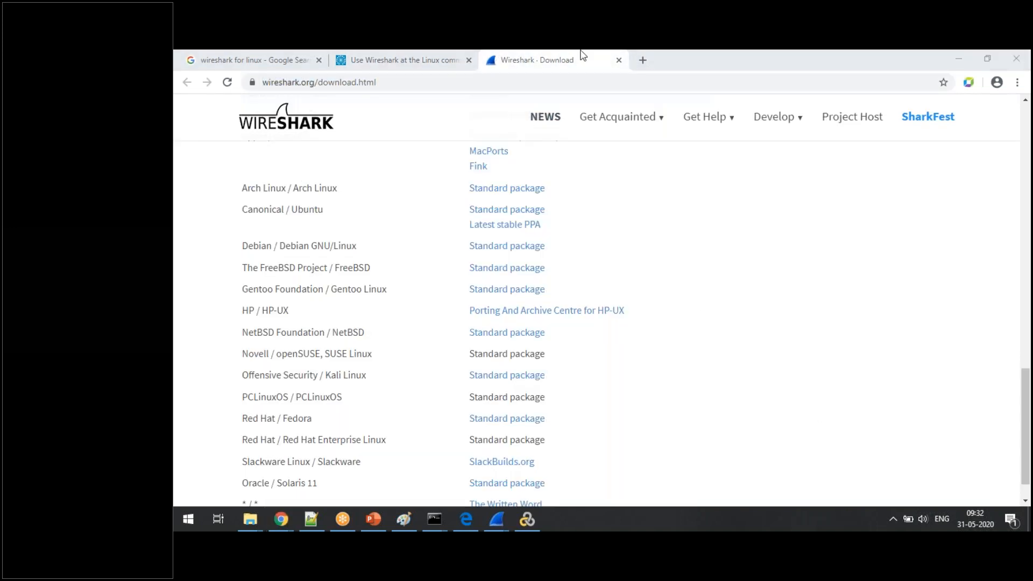
pyautogui.click(425, 69)
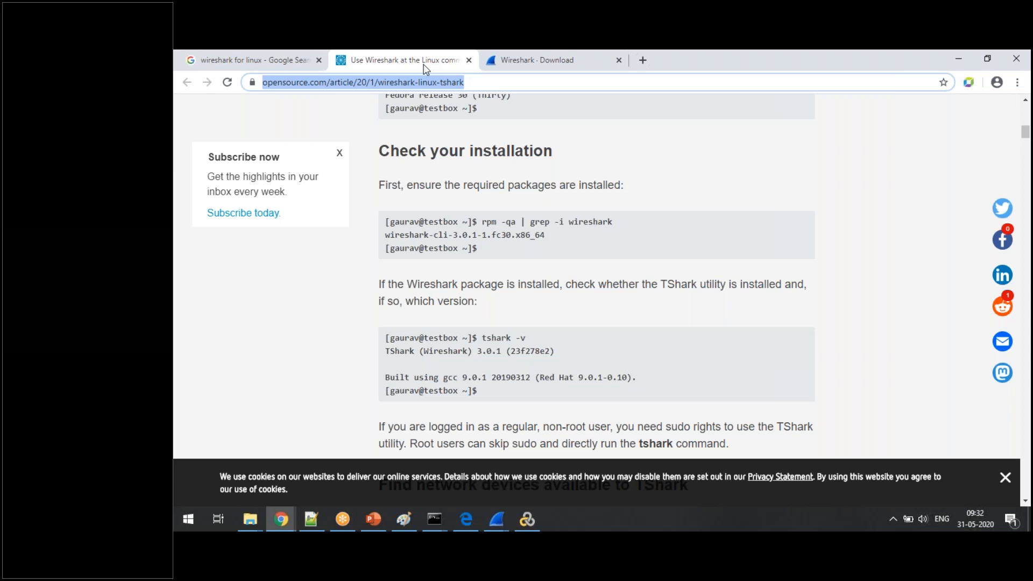
pyautogui.click(468, 60)
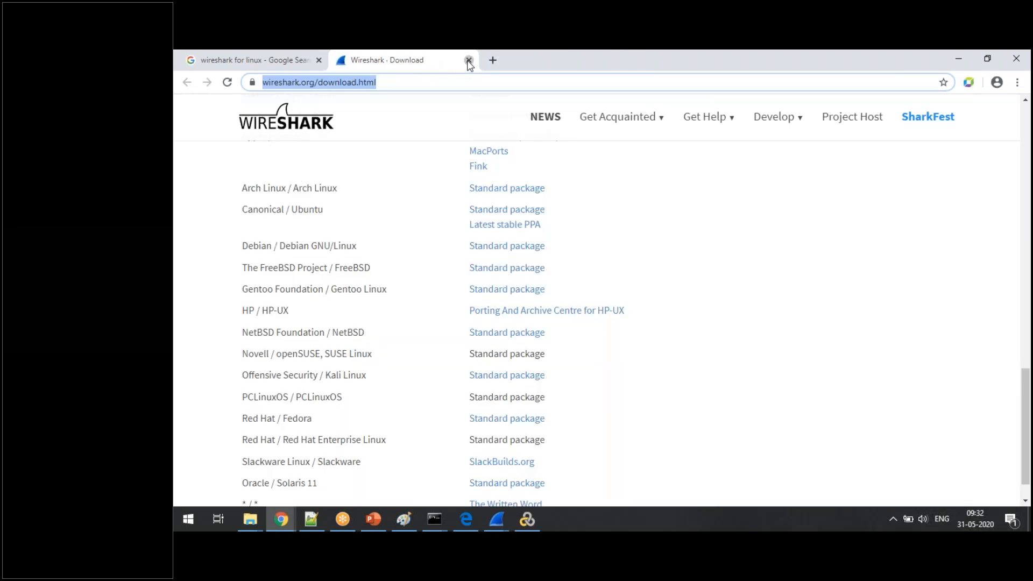
pyautogui.click(469, 61)
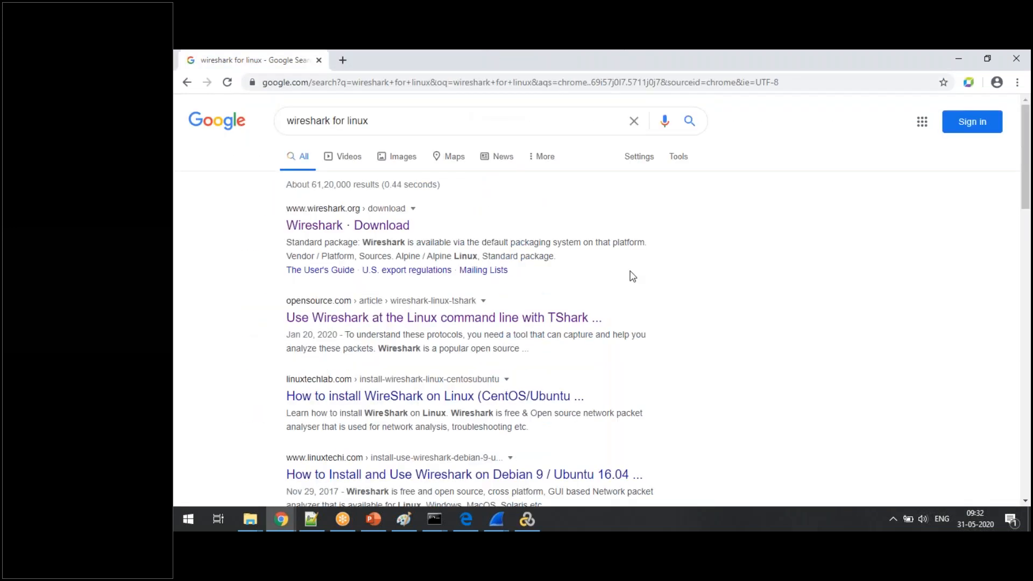
# - Open the linuxtechlab.com guide on installing WireShark on CentOS/Ubuntu in a new tab, go to its web address and close the tab
pyautogui.rightClick(406, 396)
pyautogui.click(424, 405)
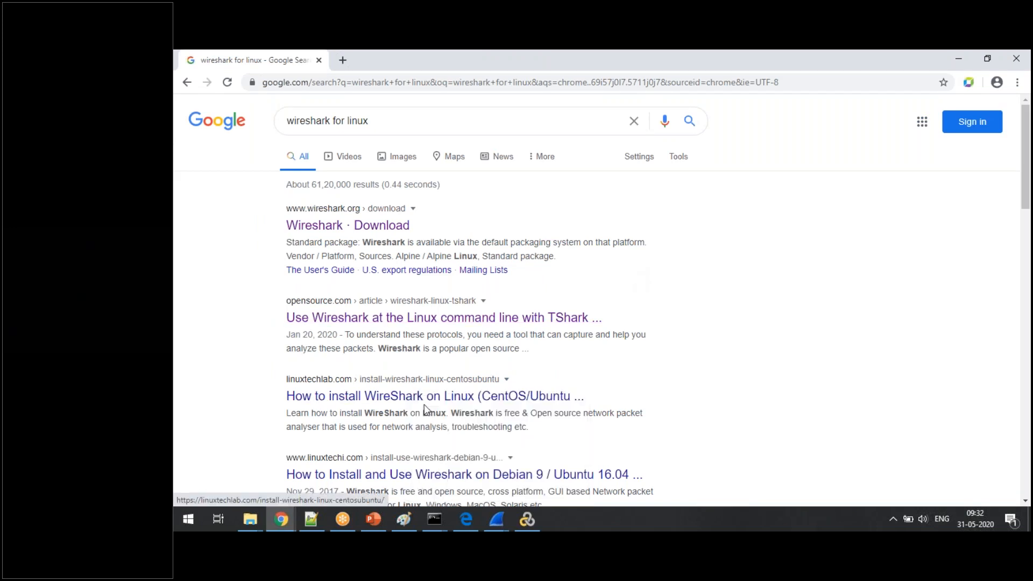
pyautogui.click(457, 60)
pyautogui.click(491, 89)
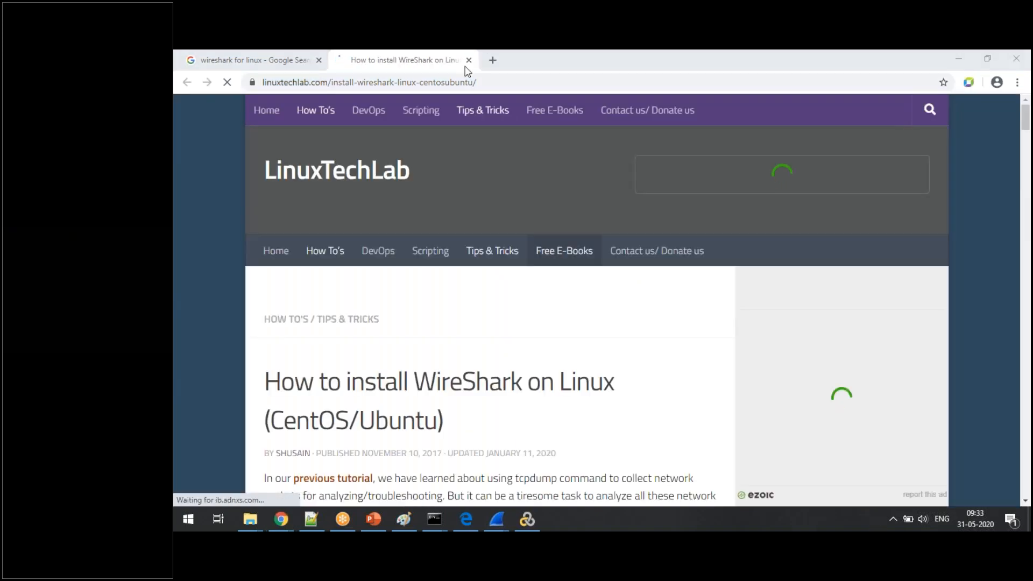
pyautogui.click(468, 60)
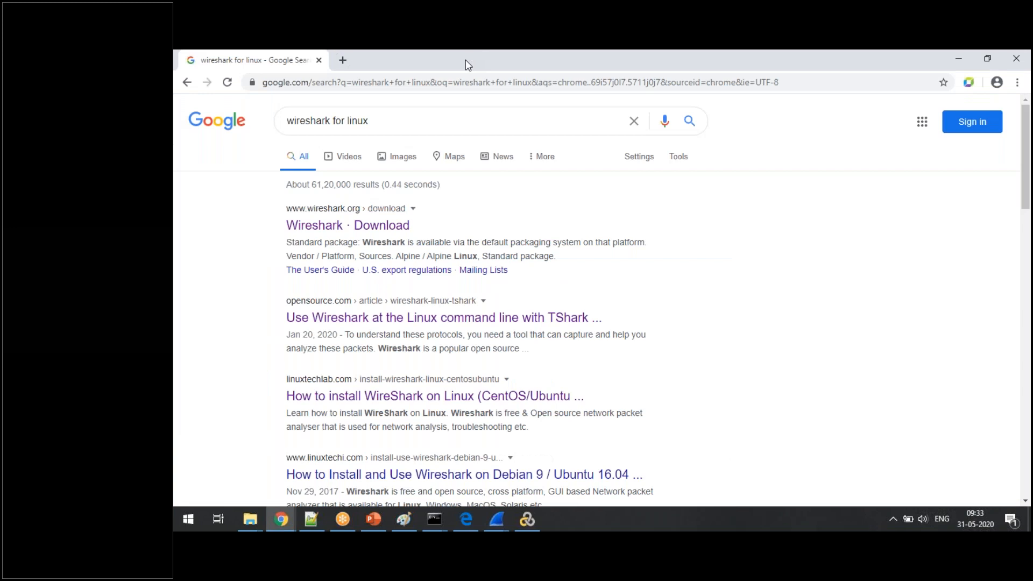